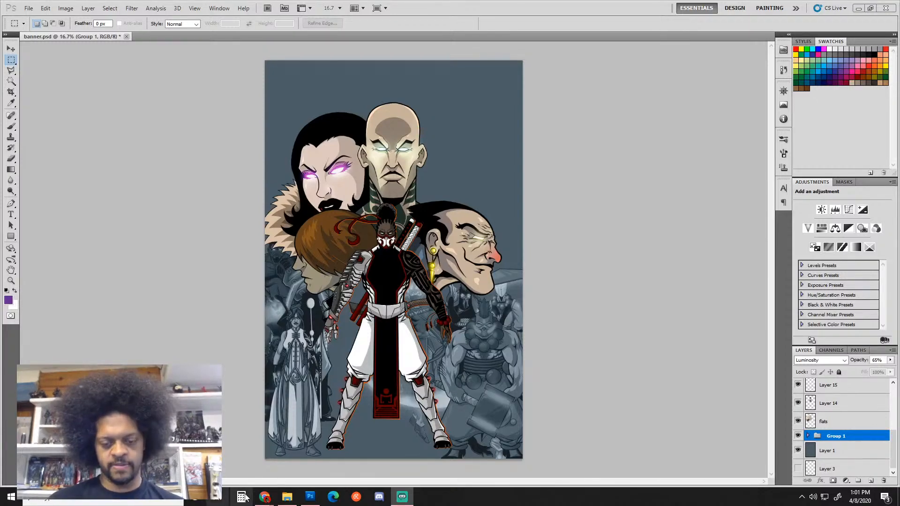
Step: Switch to Chrome and open the Remote Learning Discussion Board of the Spring 2020 Computer Applicat in the Arts Sec 02 course
mouse_move(264, 497)
left_click(280, 476)
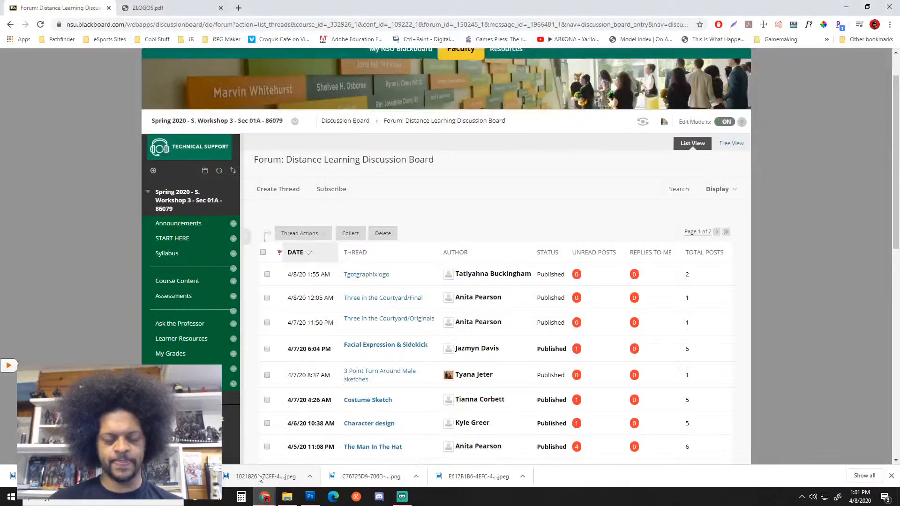
scroll(164, 54, "up", 2)
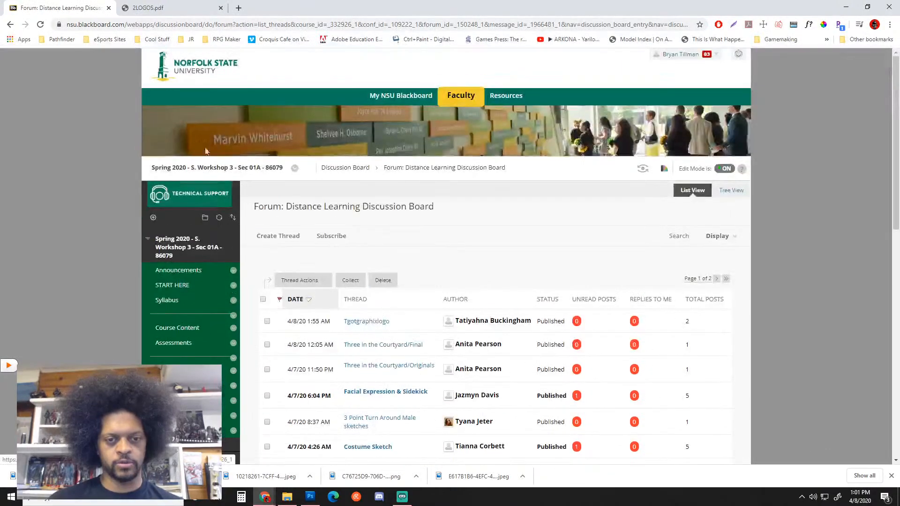
left_click(294, 168)
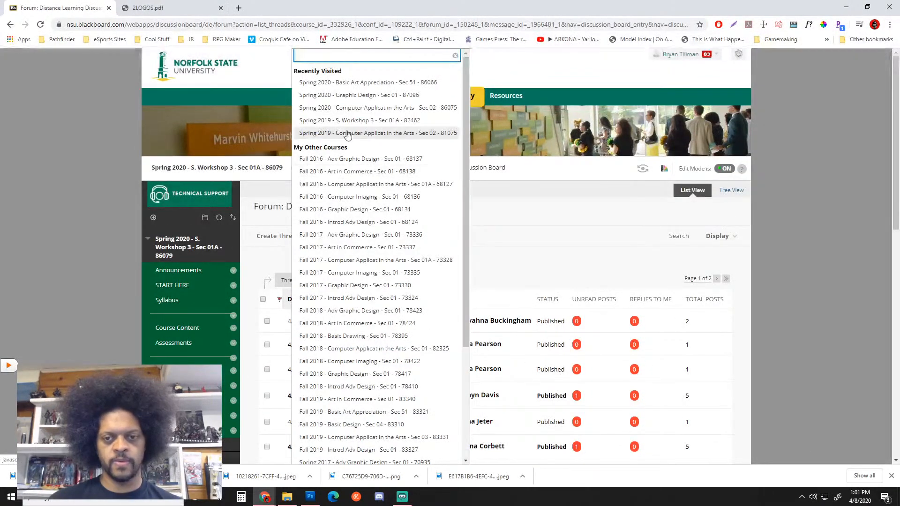
left_click(361, 107)
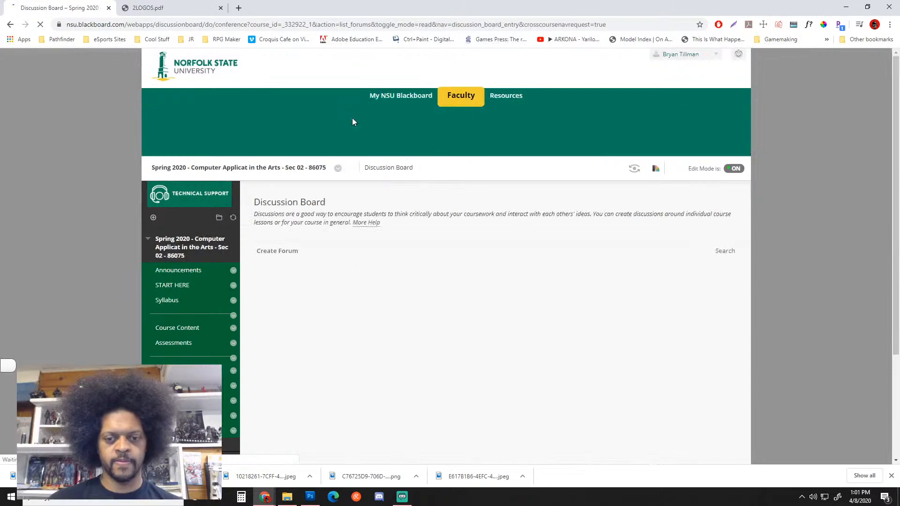
left_click(302, 326)
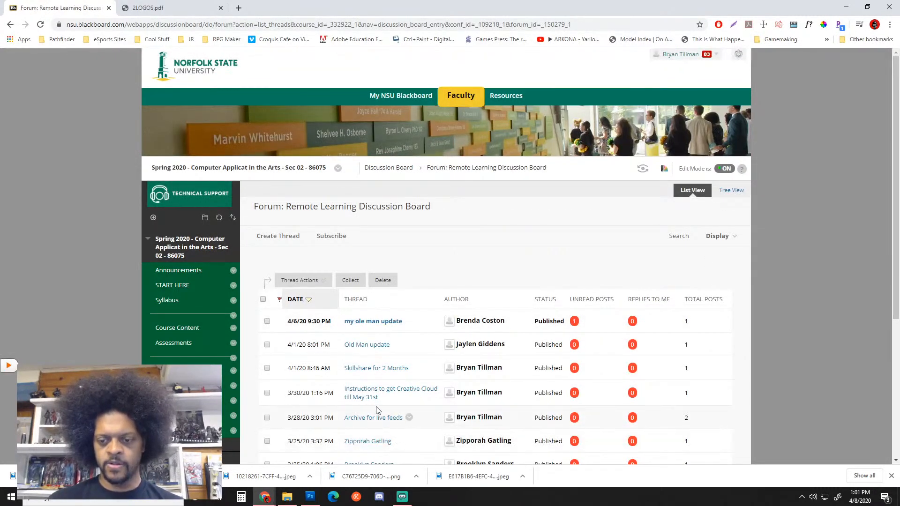
Step: View the "Old Man update" thread and its attachment, and return to the forum's thread list
scroll(370, 417, "down", 1)
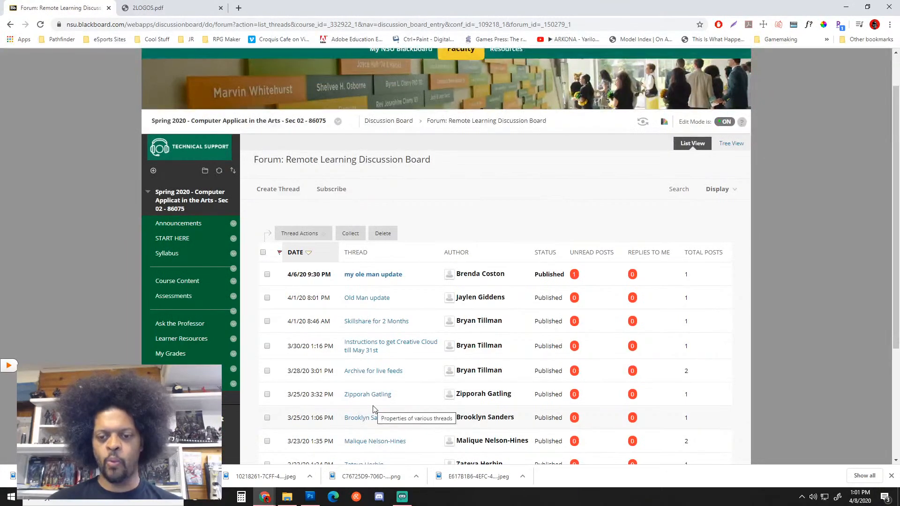
left_click(370, 299)
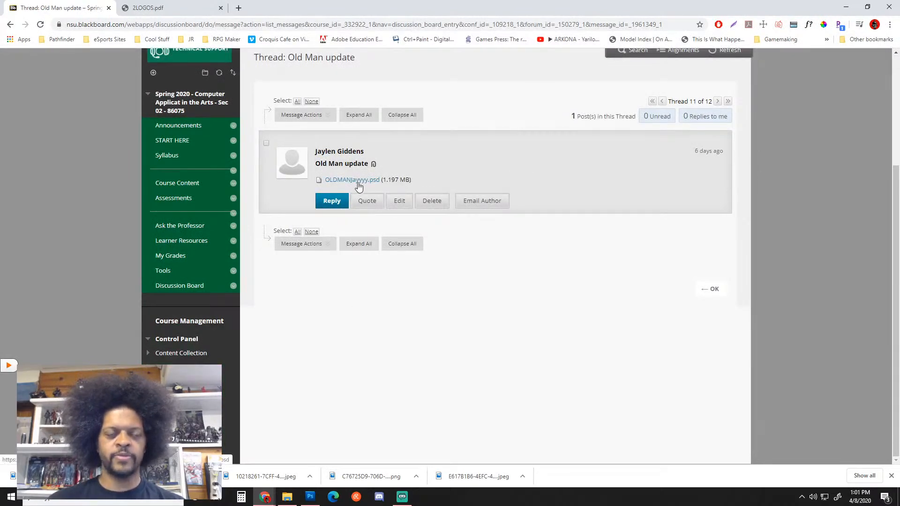
left_click(10, 25)
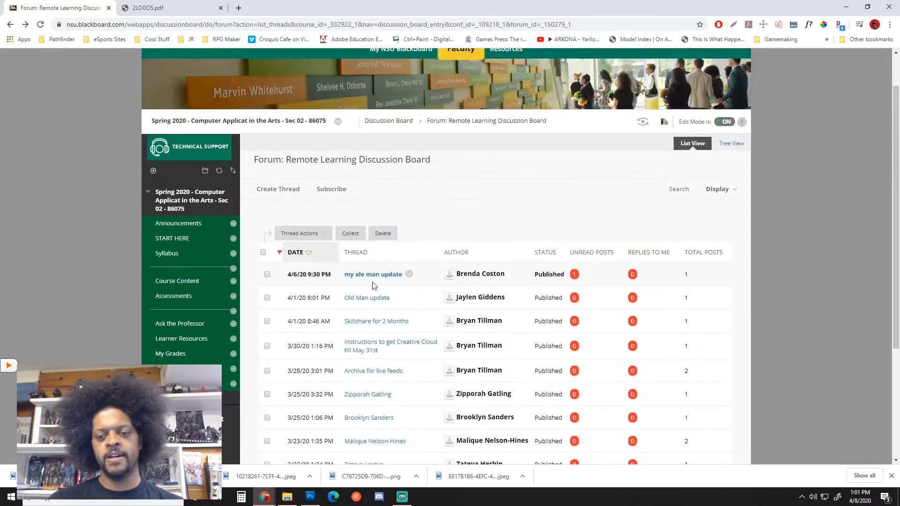
Step: Download oldman2.psd from the "my ole man update" thread and open it in Photoshop
left_click(367, 274)
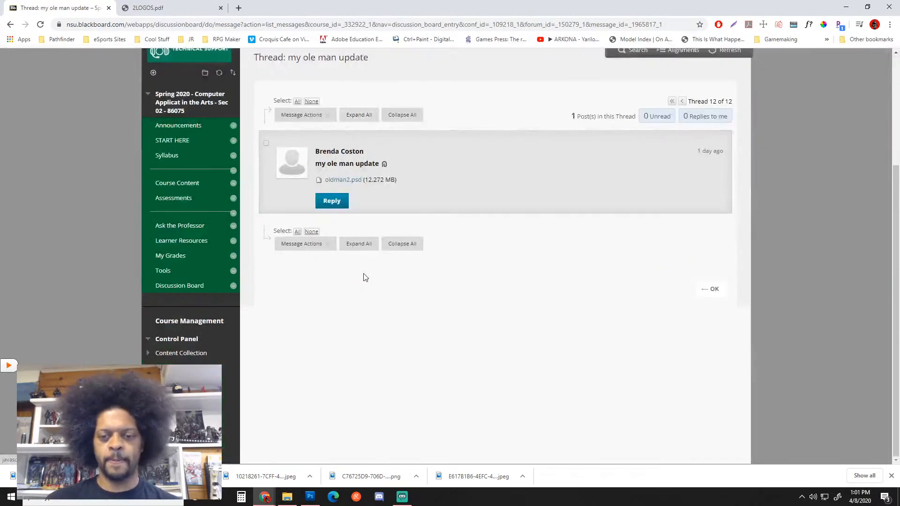
mouse_move(341, 204)
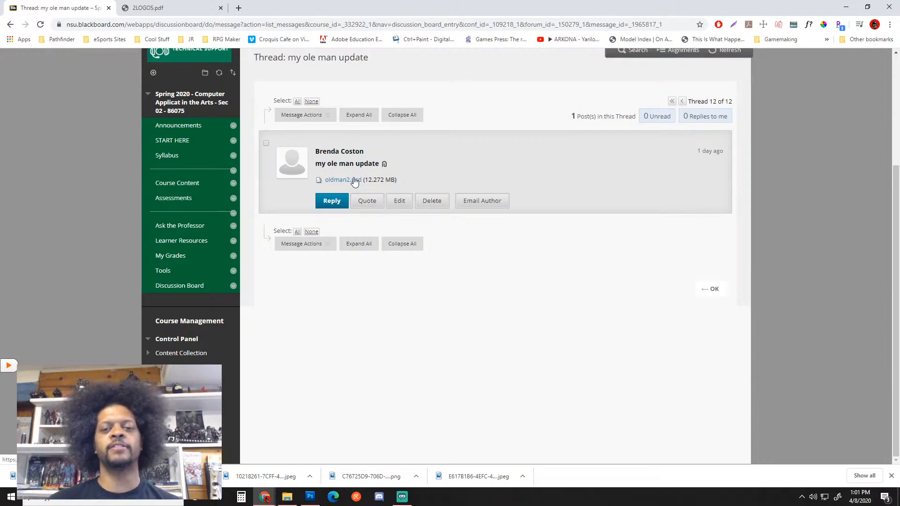
left_click(355, 181)
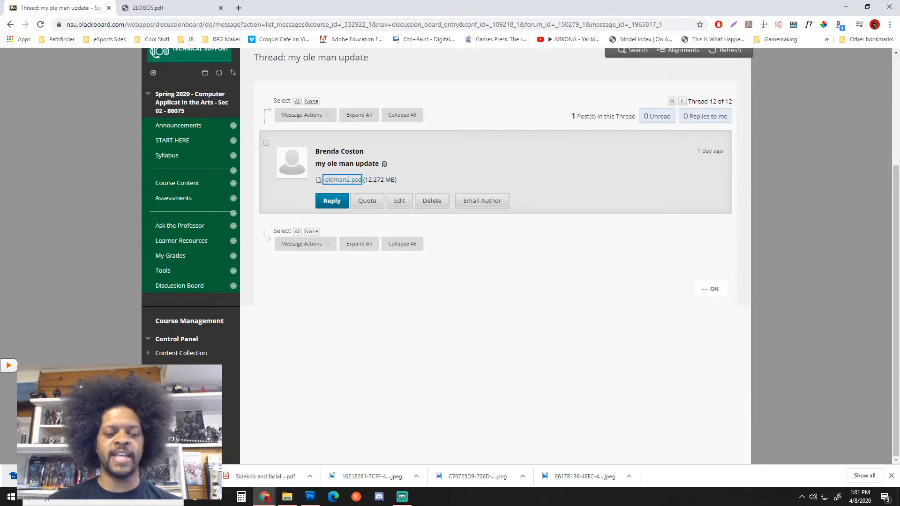
left_click(47, 476)
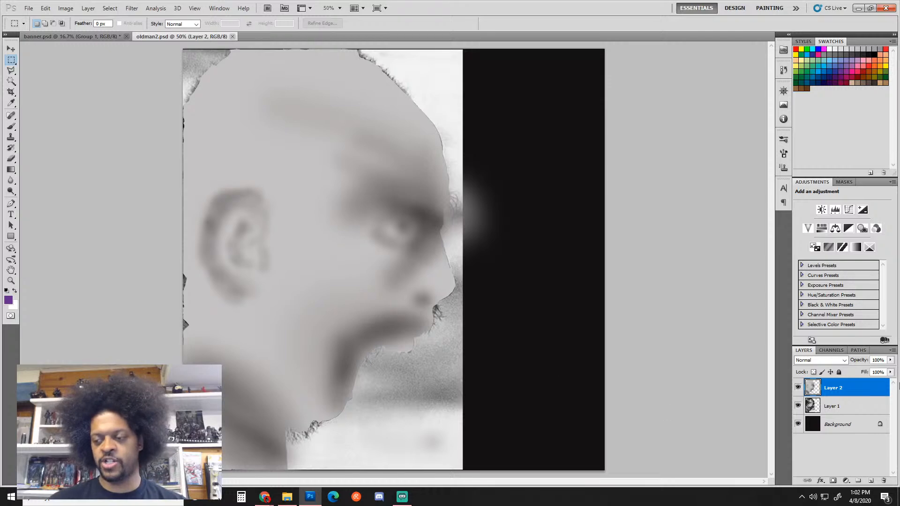
Step: Hide Layer 1 and toggle Layer 2's visibility to inspect the painted head against the black background
left_click(798, 404)
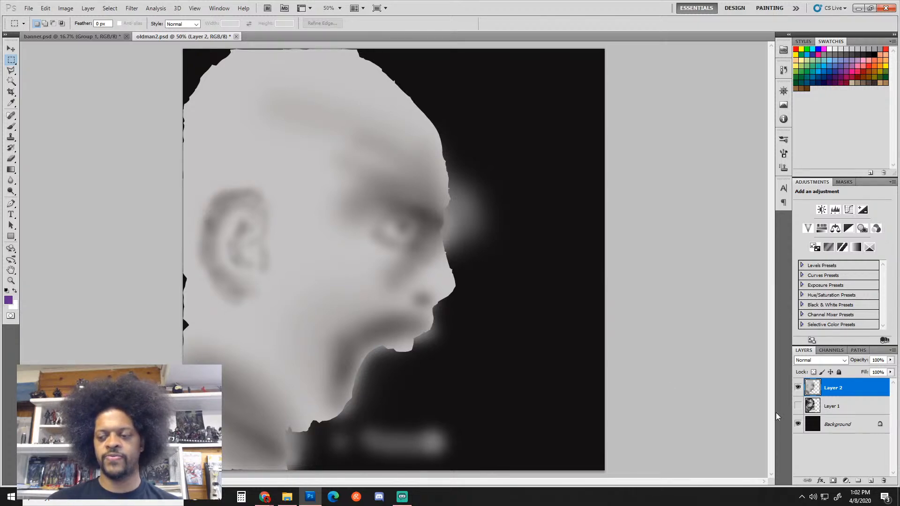
left_click(798, 389)
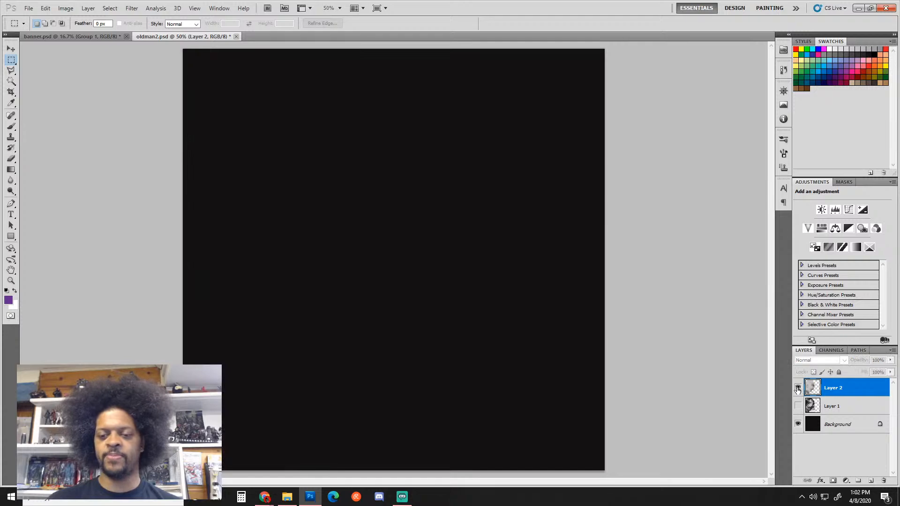
left_click(798, 388)
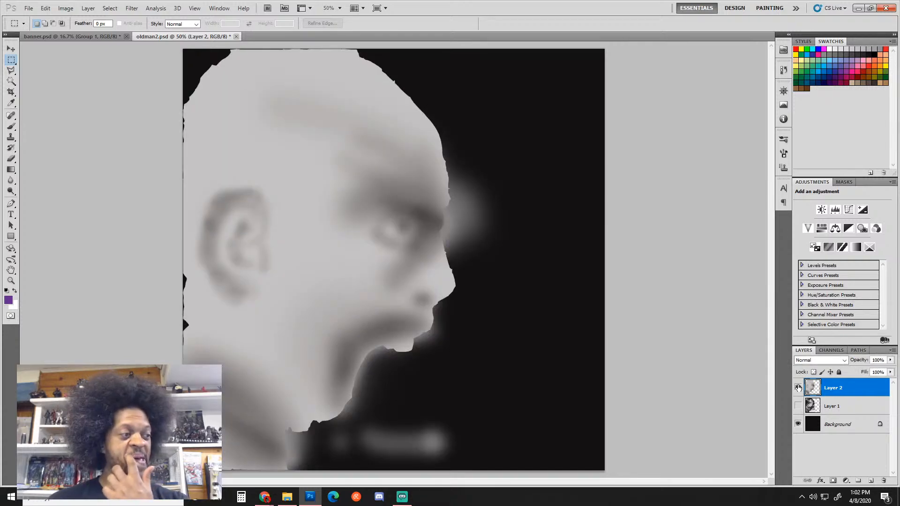
left_click(798, 388)
left_click(798, 388)
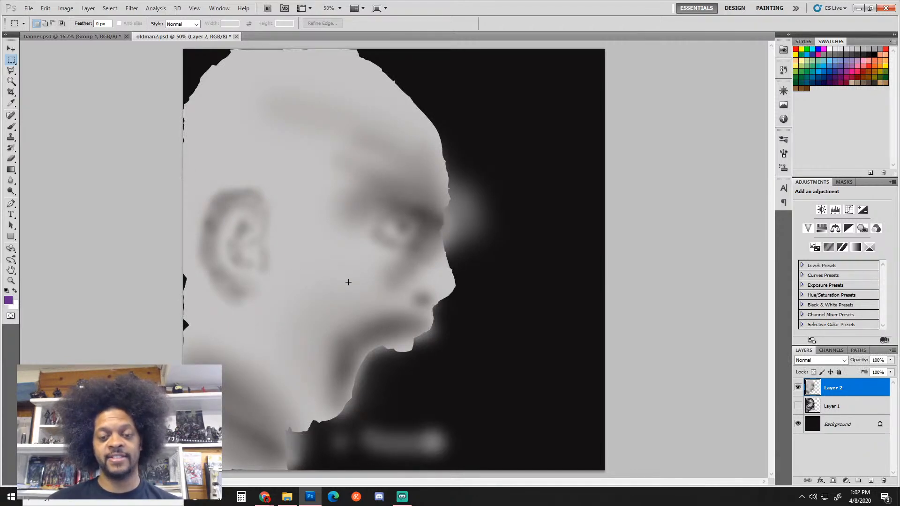
Step: Check Layer 2 with a Magic Wand test selection on the face, clear the selection, and toggle the layer's visibility again
key("w")
left_click(335, 254)
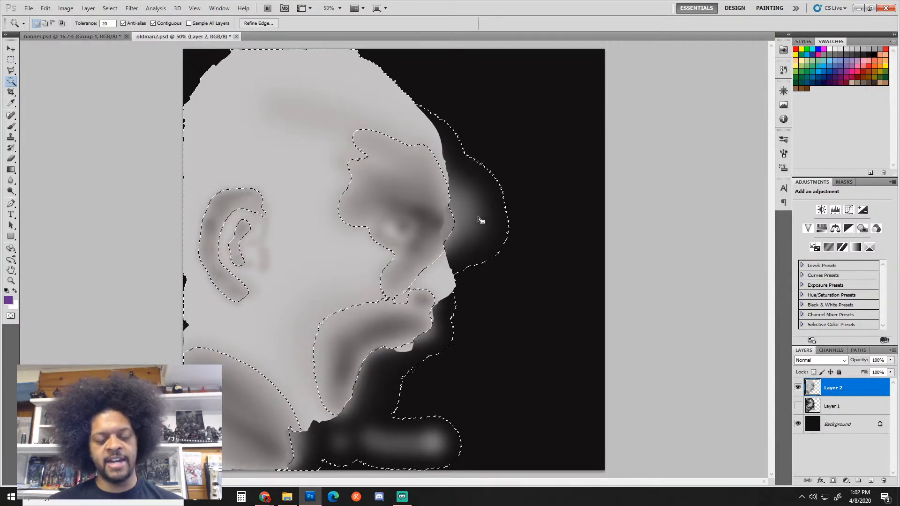
key("ctrl+d")
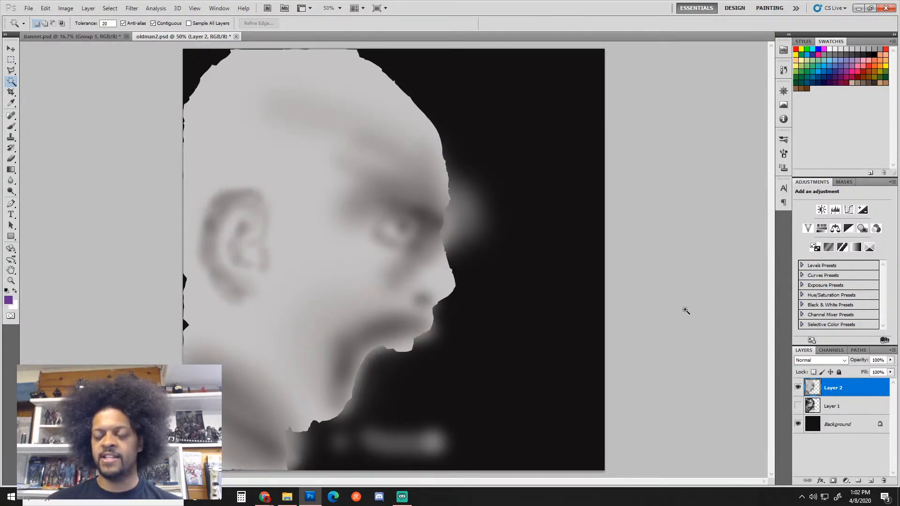
left_click(798, 387)
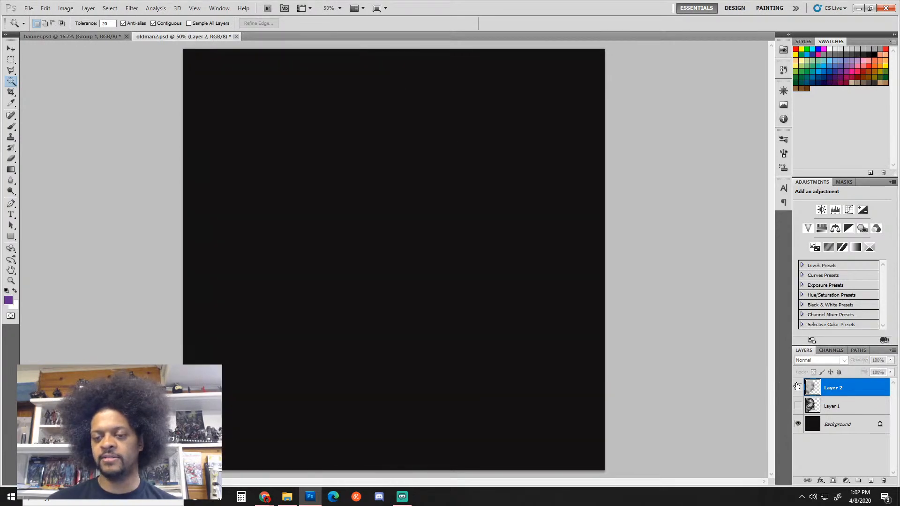
left_click(798, 387)
left_click(798, 387)
left_click(798, 387)
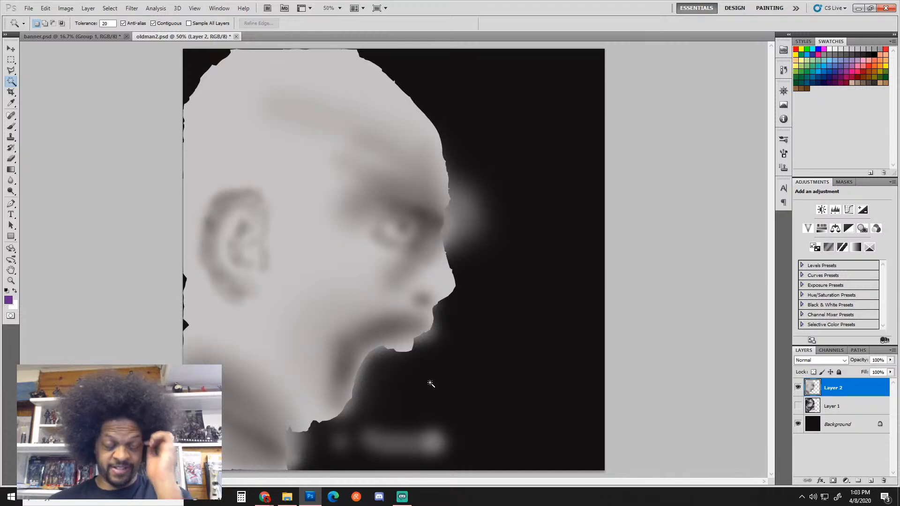
Step: Close oldman2.psd without saving and return to the Remote Learning Discussion Board thread list in Chrome
left_click(236, 37)
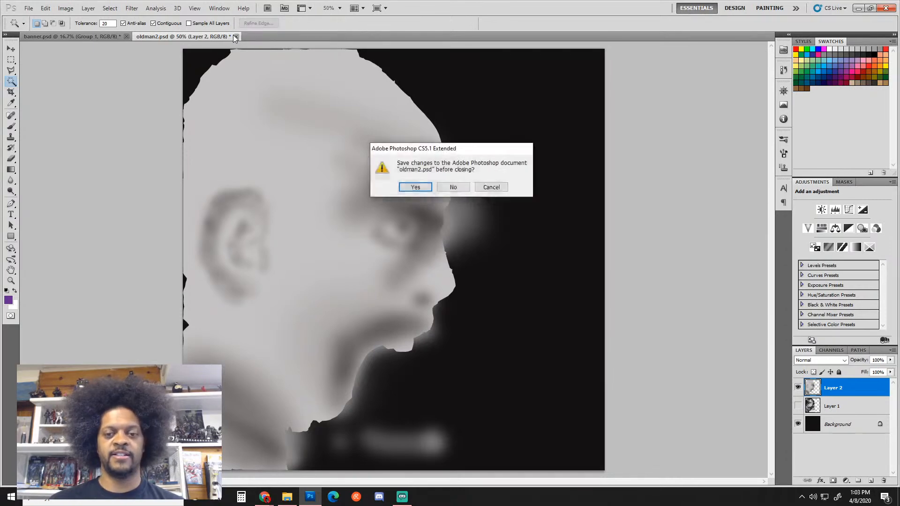
left_click(448, 188)
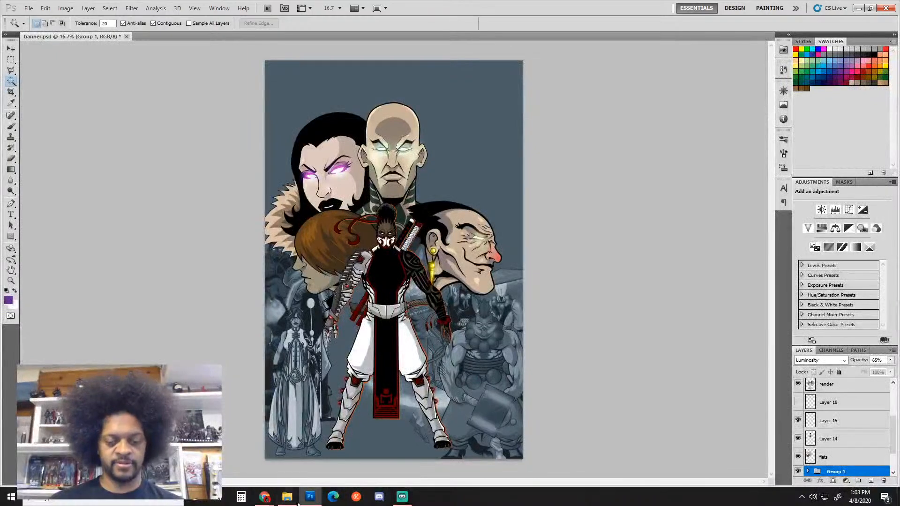
mouse_move(264, 497)
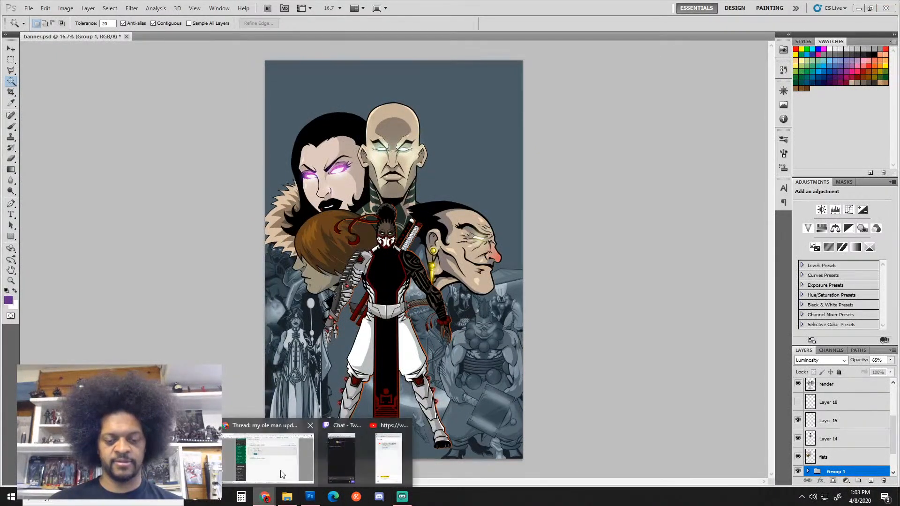
left_click(281, 475)
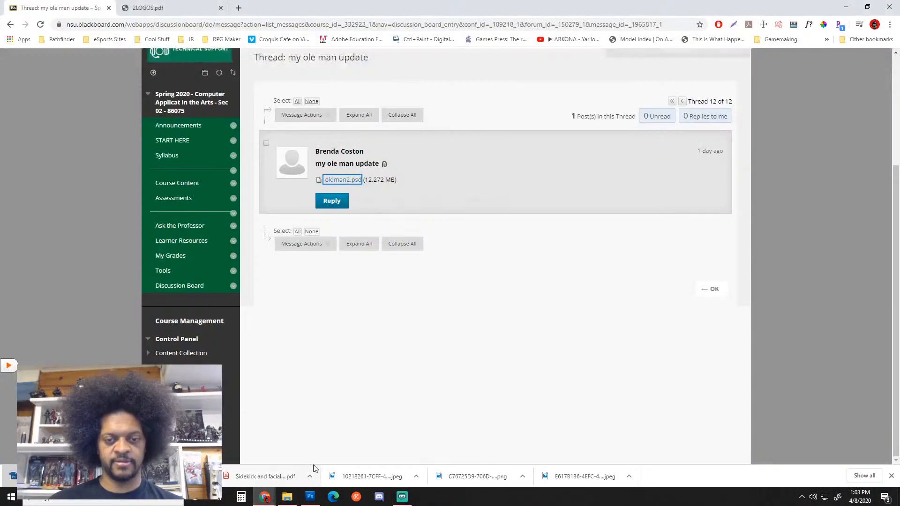
left_click(715, 289)
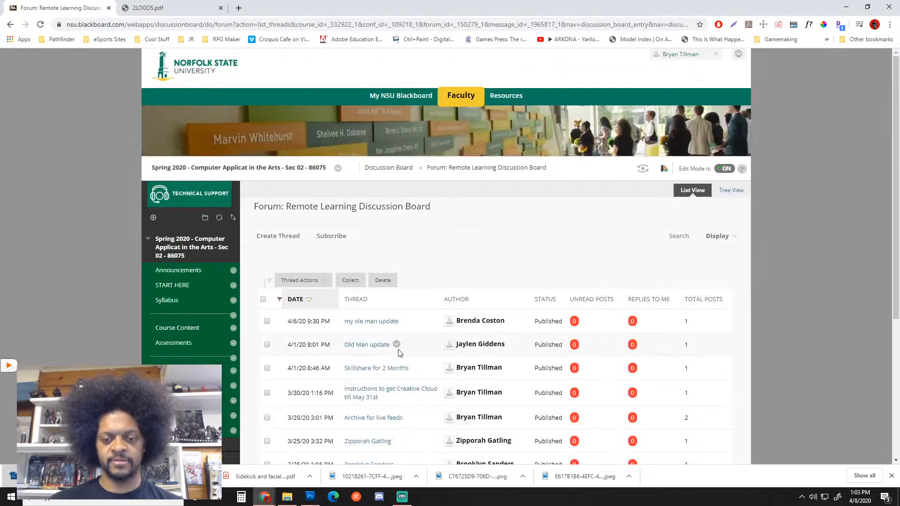
Step: Download OLDMANJayyyy.psd from the "Old Man update" thread and open it in Photoshop
left_click(364, 348)
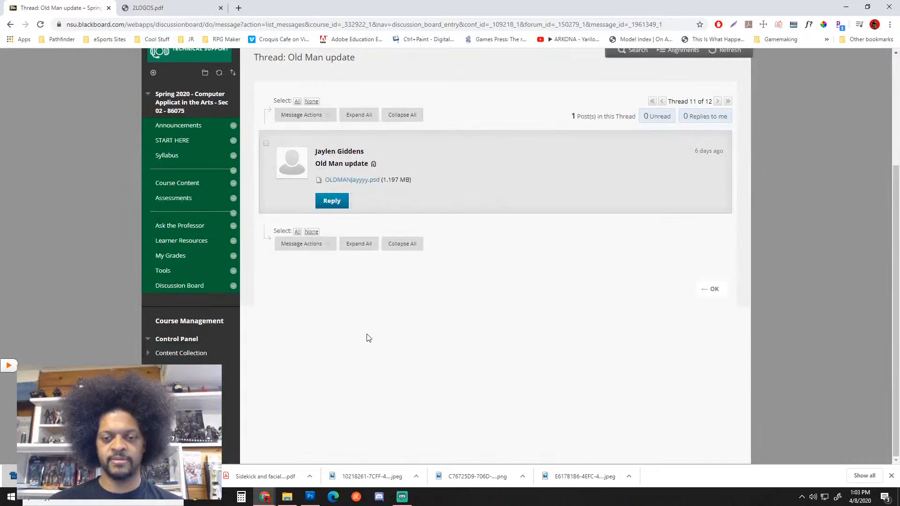
left_click(370, 180)
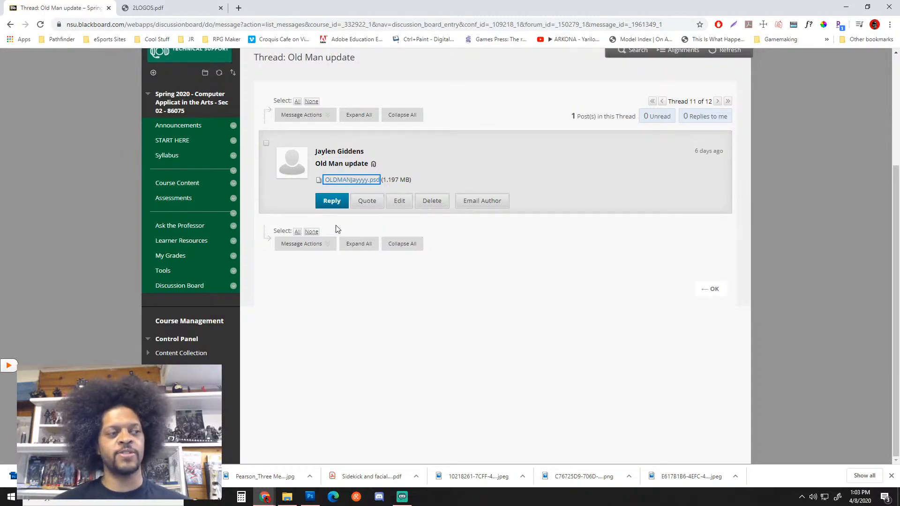
left_click(301, 243)
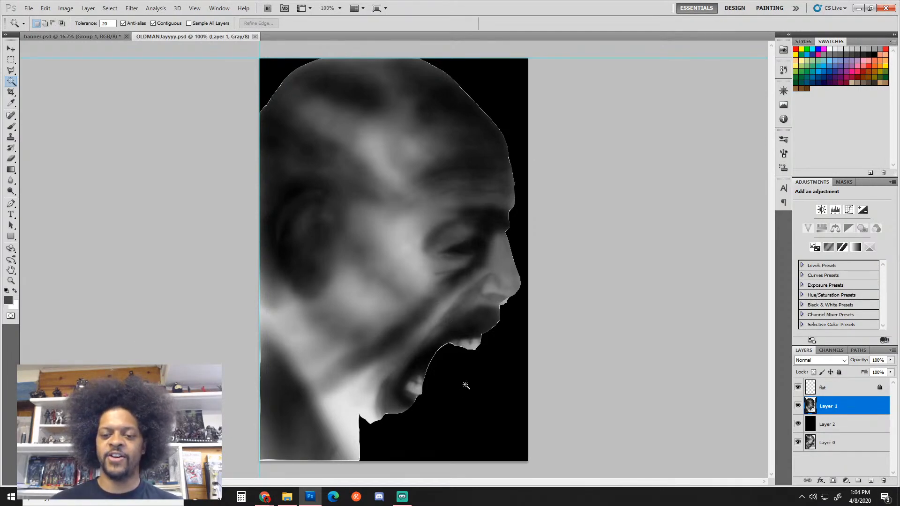
Step: Hide the black Layer 2 and toggle Layer 1 repeatedly to compare the painted head with the reference photo
left_click(797, 424)
left_click(798, 406)
left_click(797, 406)
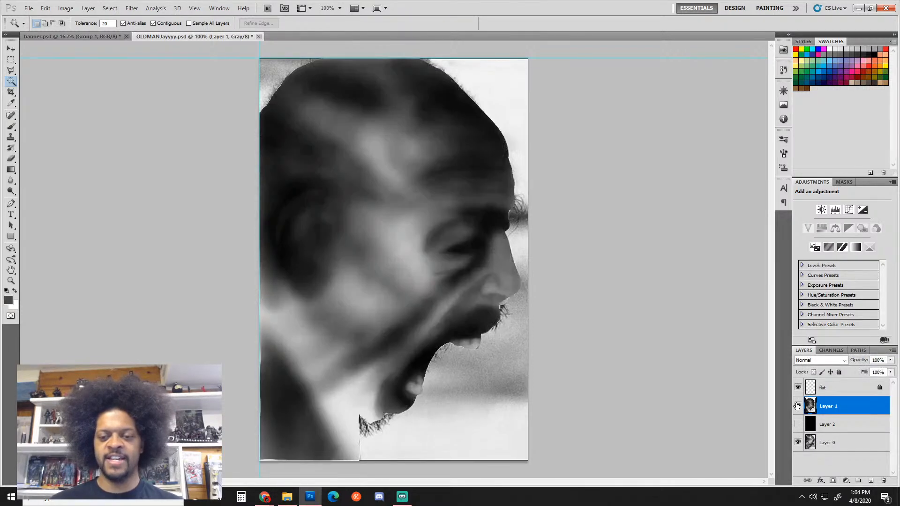
left_click(797, 406)
left_click(797, 406)
left_click(797, 405)
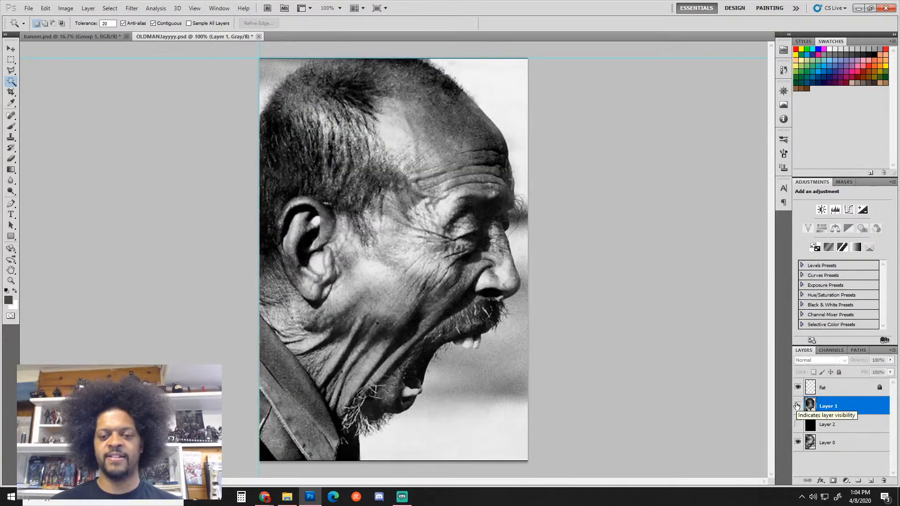
left_click(797, 406)
left_click(797, 406)
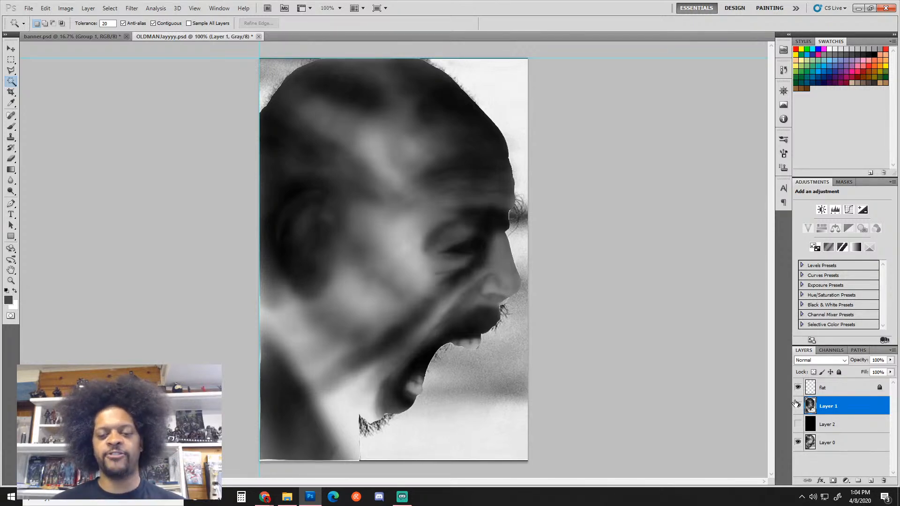
left_click(796, 405)
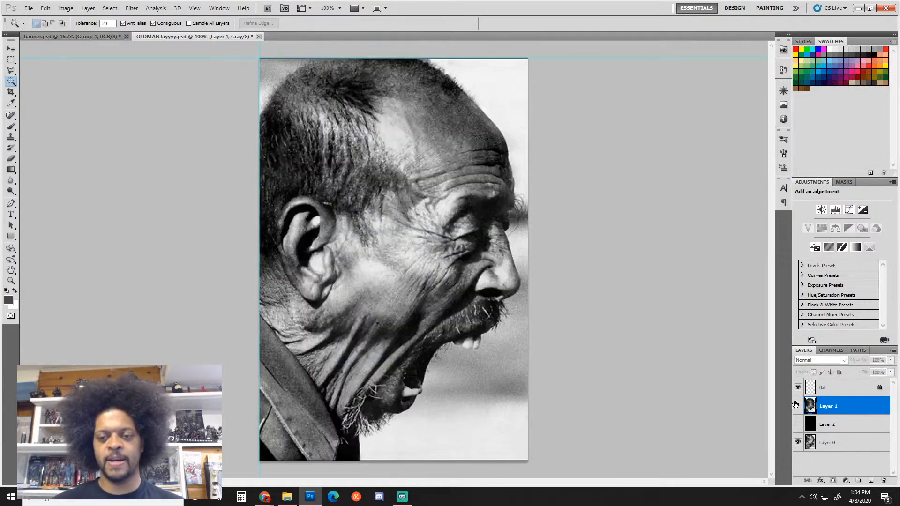
left_click(796, 405)
left_click(797, 405)
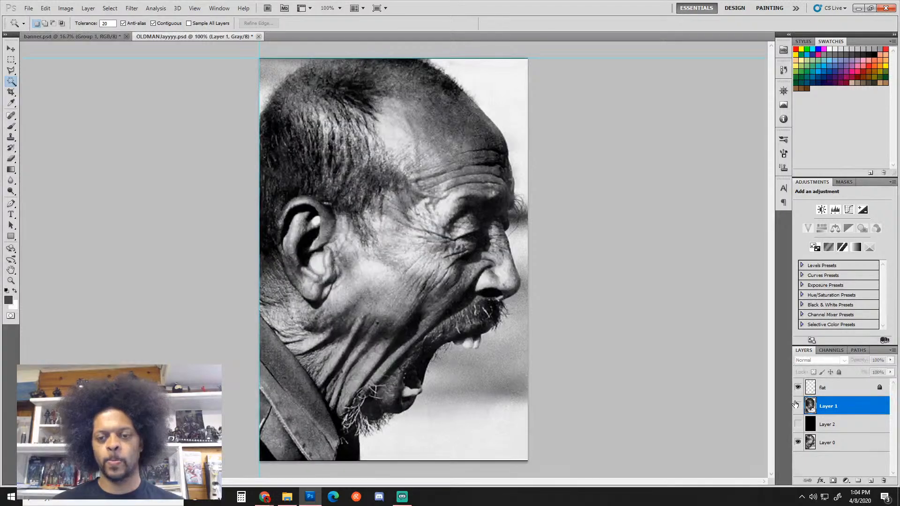
left_click(796, 405)
left_click(796, 405)
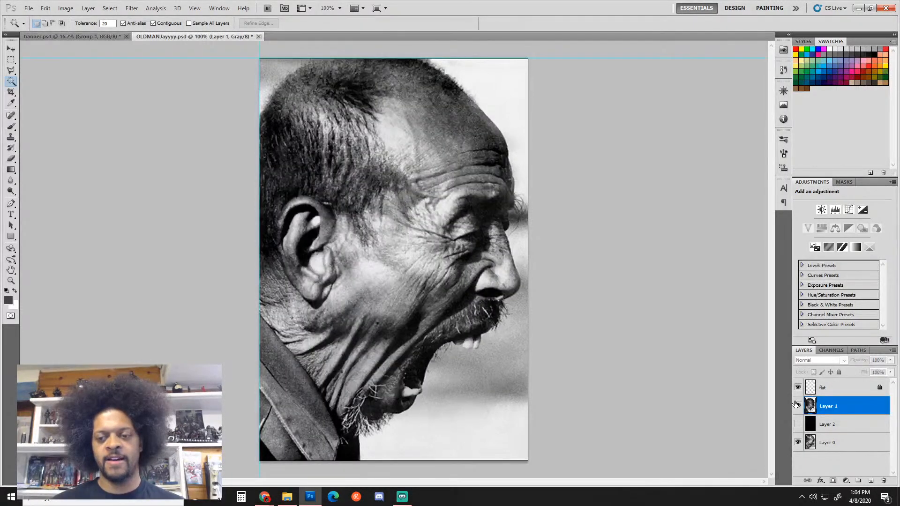
left_click(796, 405)
left_click(796, 405)
left_click(796, 405)
left_click(795, 404)
left_click(796, 404)
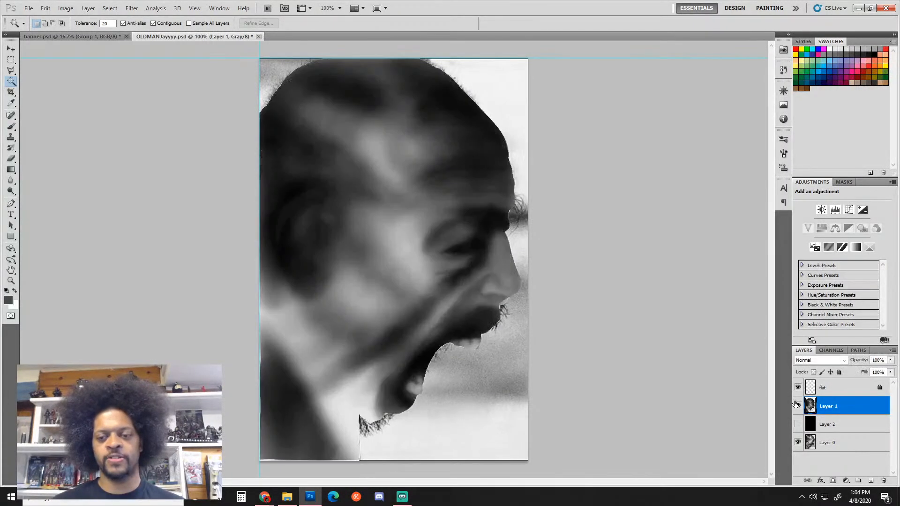
Step: Toggle Layer 1's visibility repeatedly to compare the painted face and ear with the reference photo, leaving the layer shown
left_click(795, 404)
left_click(796, 405)
left_click(797, 405)
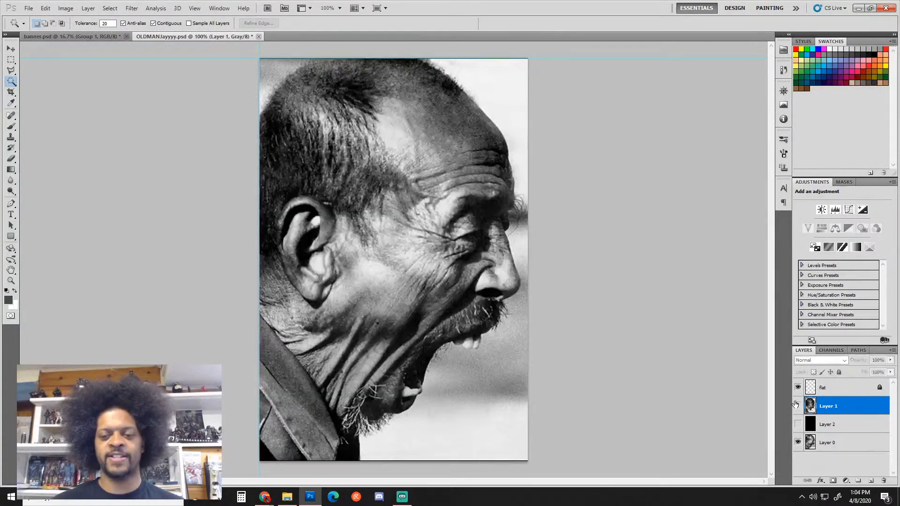
left_click(797, 405)
left_click(796, 405)
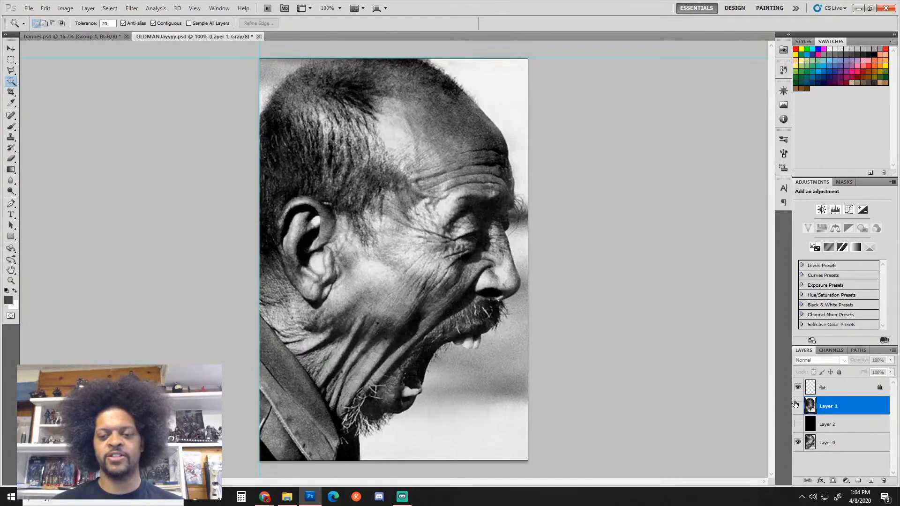
left_click(796, 405)
left_click(796, 405)
left_click(796, 405)
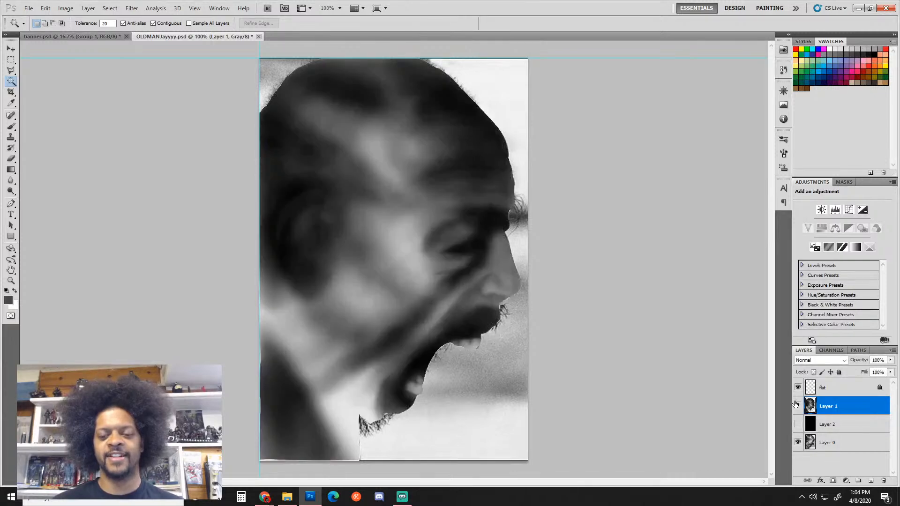
left_click(797, 405)
left_click(796, 405)
left_click(796, 405)
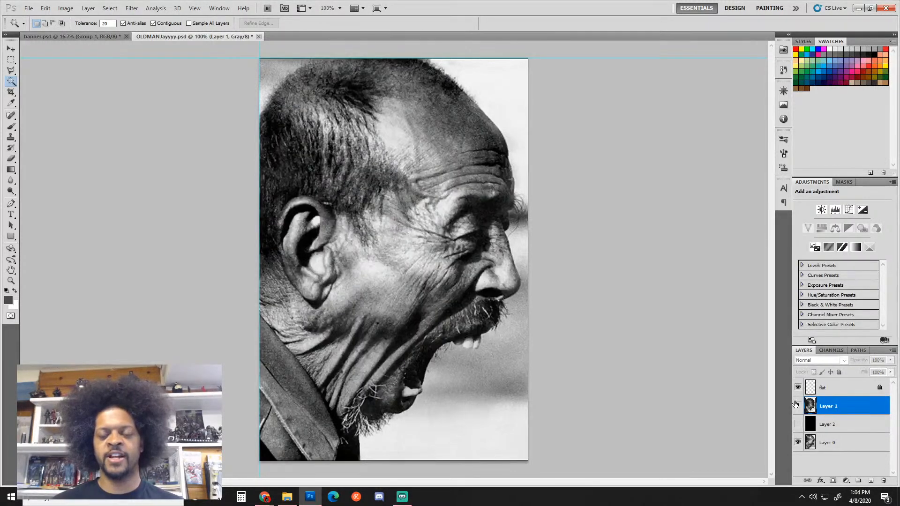
right_click(796, 405)
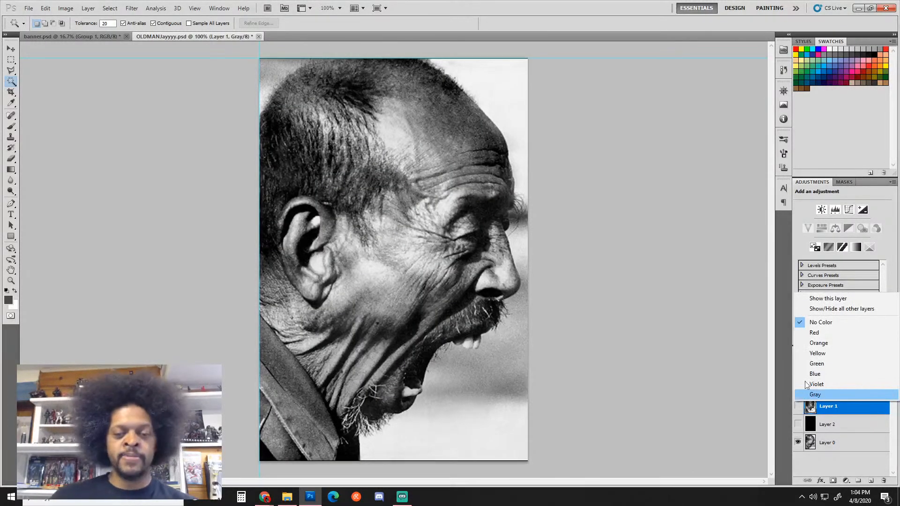
left_click(623, 290)
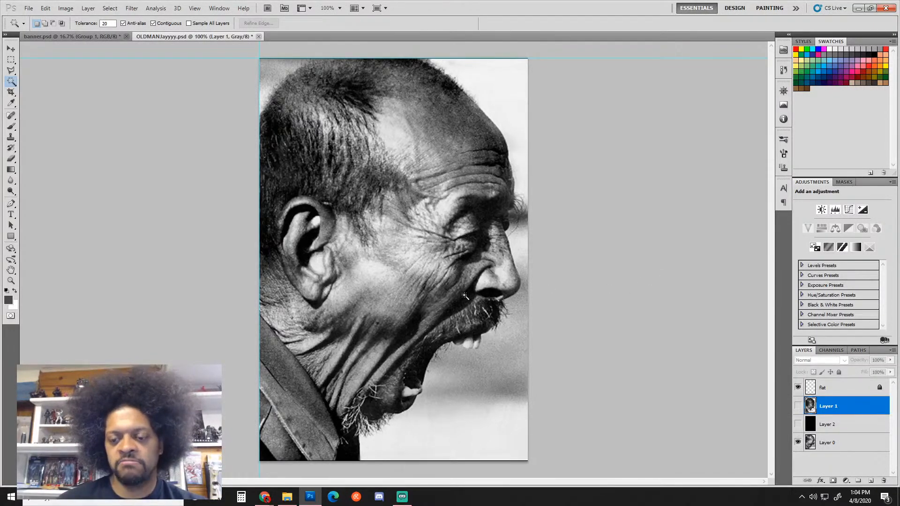
left_click(798, 404)
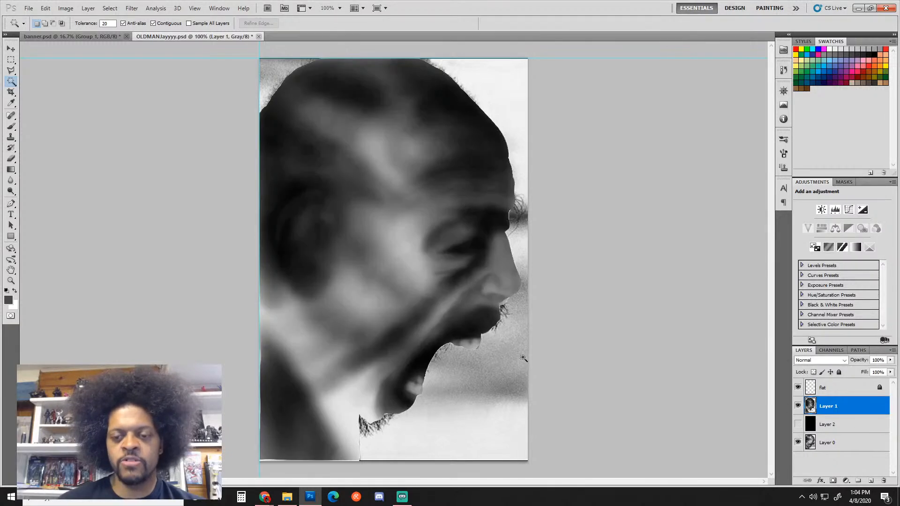
Step: Set up a soft round brush of 1100 px with a light grey sampled from the painted face
key("ctrl+minus")
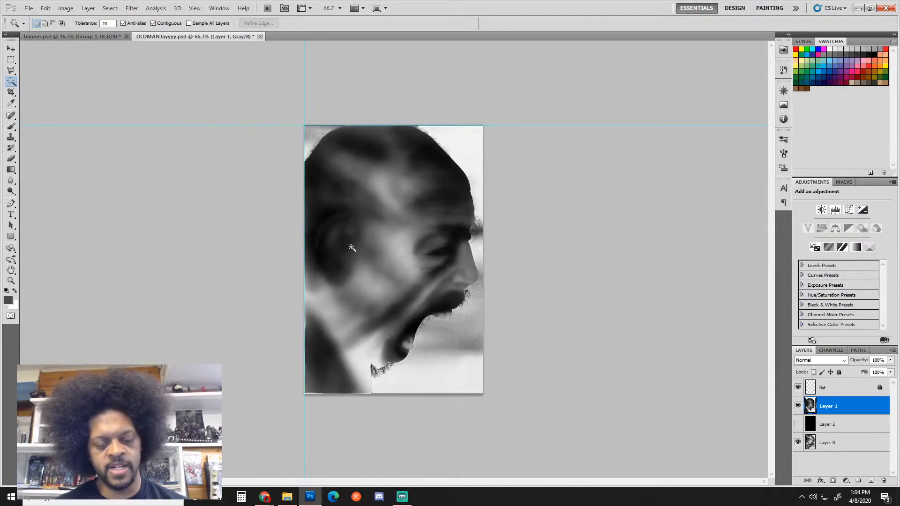
key("b")
left_click(48, 26)
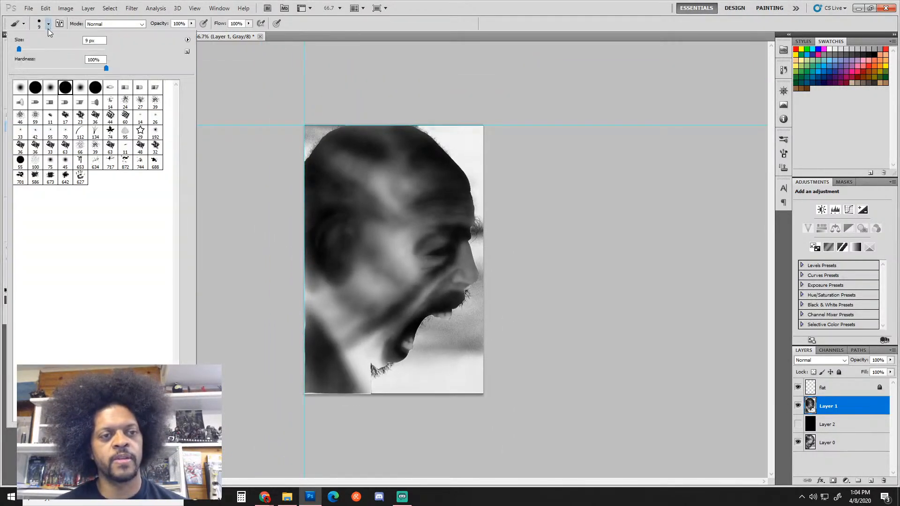
double_click(54, 90)
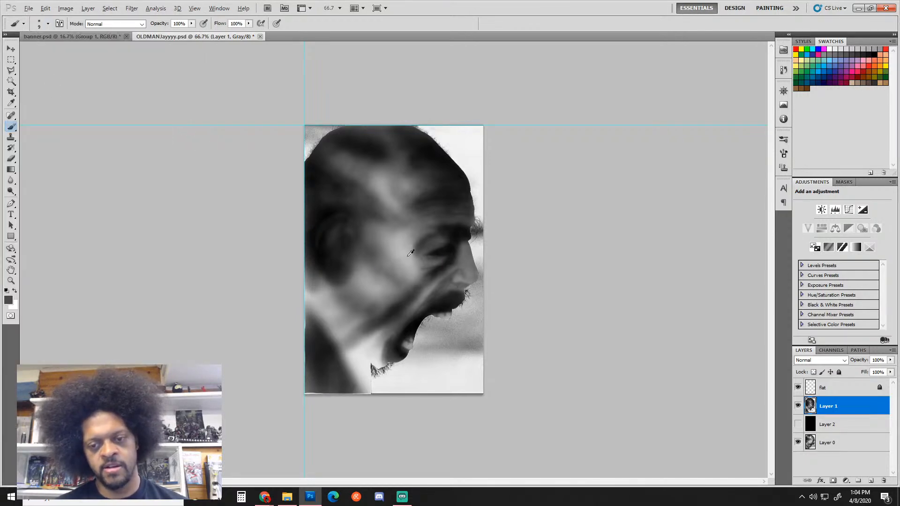
key("bracketright")
key("bracketright")
key("bracketright")
key("bracketright")
key("bracketright")
key("bracketright")
key("bracketright")
key("bracketright")
key("bracketright")
key("bracketright")
key("bracketright")
key("bracketright")
key("bracketright")
key("bracketright")
key("bracketright")
key("bracketright")
key("bracketright")
key("bracketright")
key("bracketright")
key("bracketright")
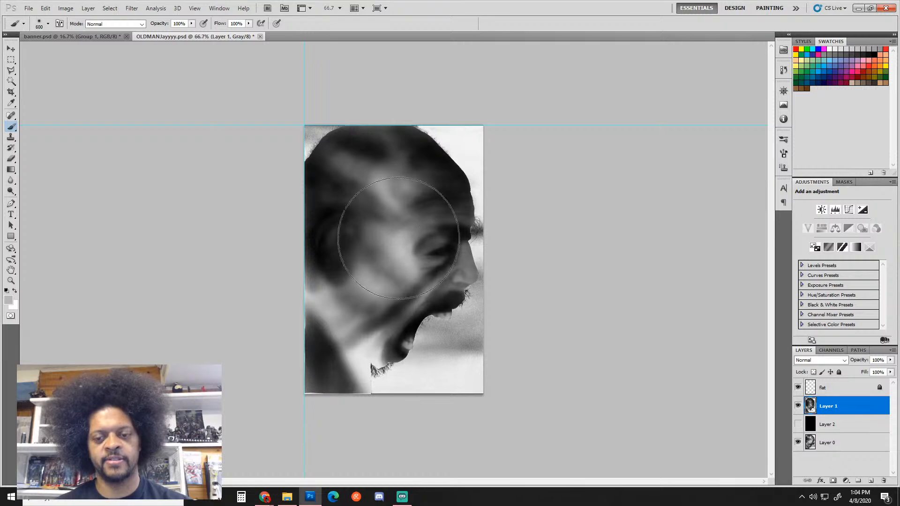
key("bracketleft")
key("bracketleft")
key("bracketleft")
key("bracketleft")
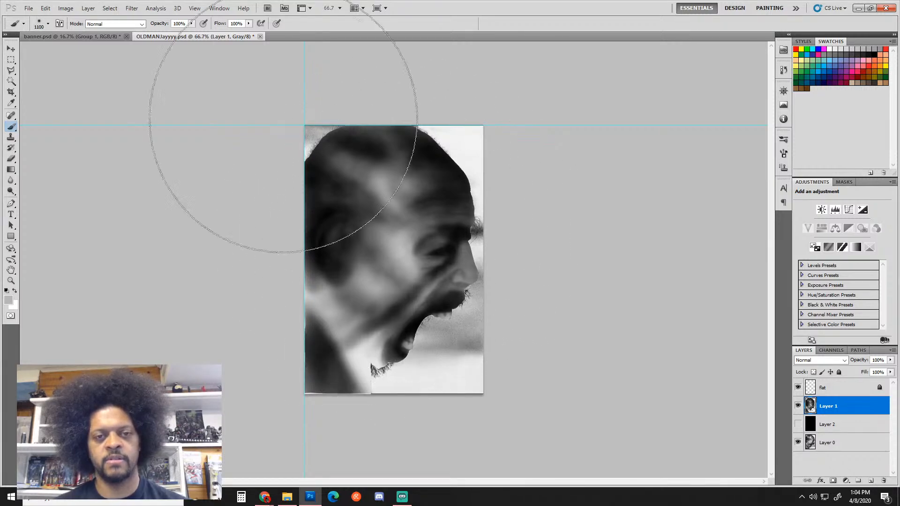
Step: Reduce the brush to 38% opacity and 34% flow, and dab over the head on Layer 1 to lighten its dark tones
left_click_drag(191, 23, 164, 37)
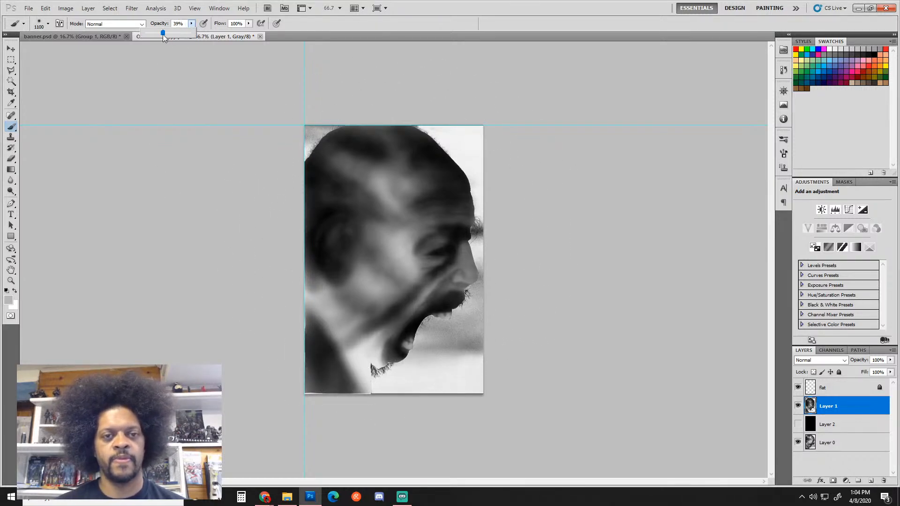
left_click(250, 24)
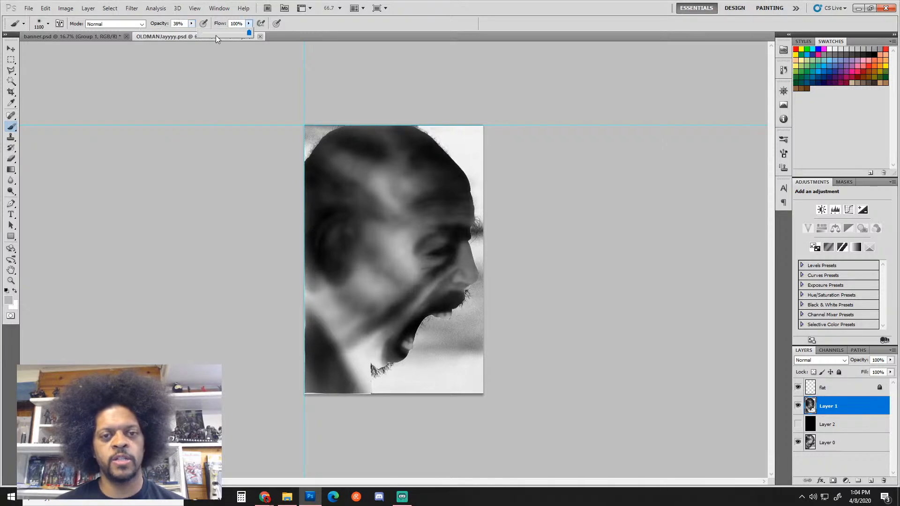
left_click_drag(216, 38, 219, 39)
left_click(391, 254)
left_click(394, 252)
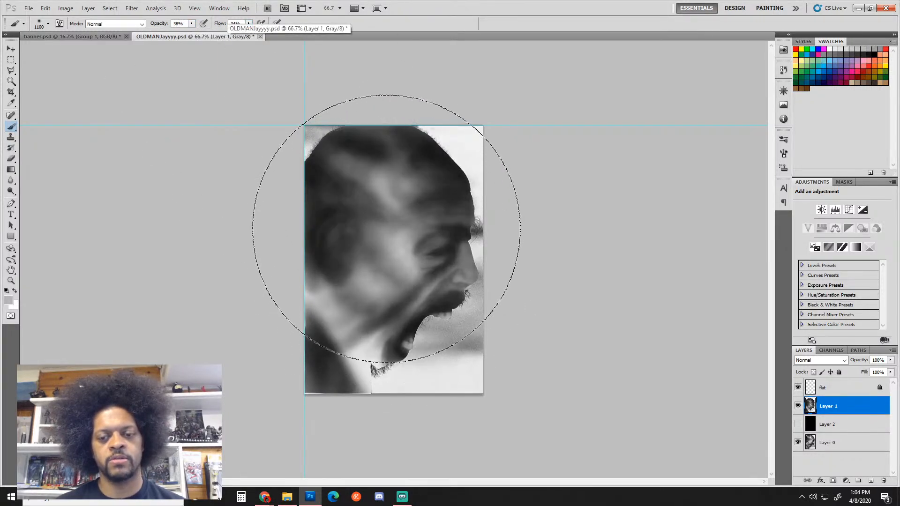
left_click(386, 229)
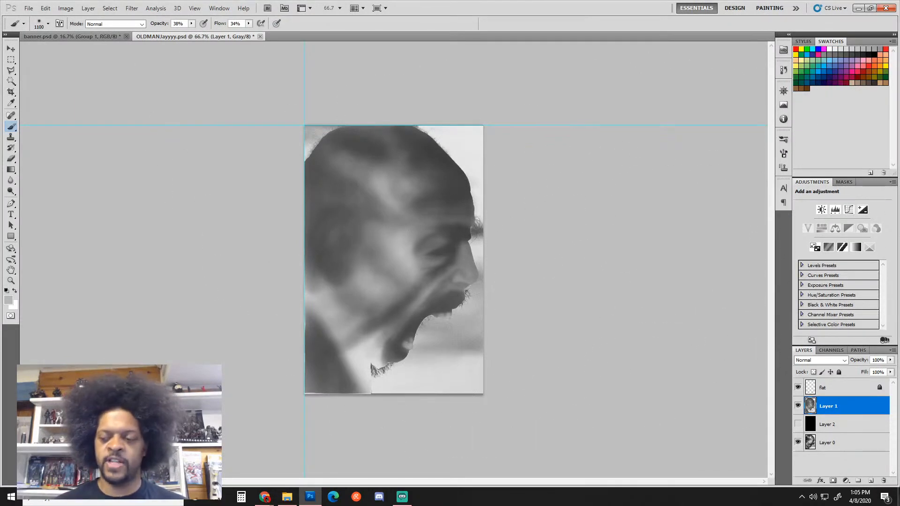
Step: Switch Layer 1 off and on to compare the lightened painting's values with the reference photo, leaving the layer shown
left_click(797, 406)
left_click(797, 406)
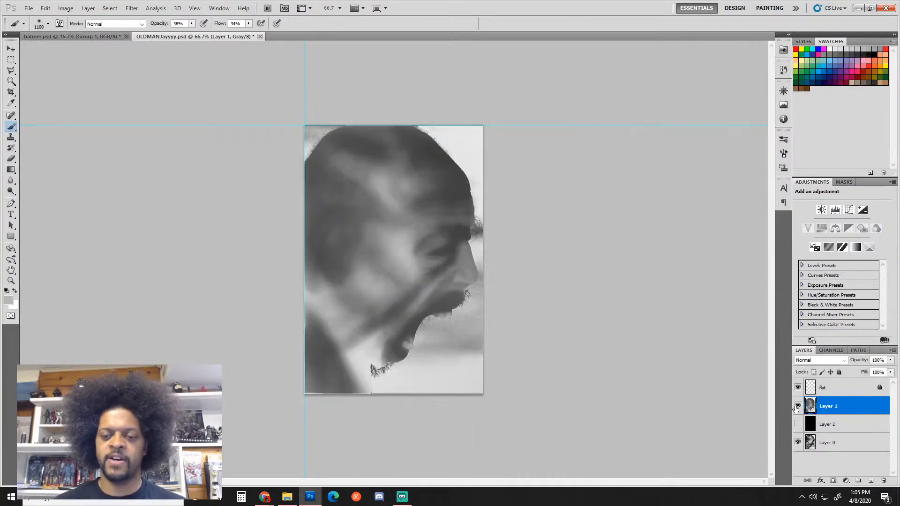
left_click(797, 406)
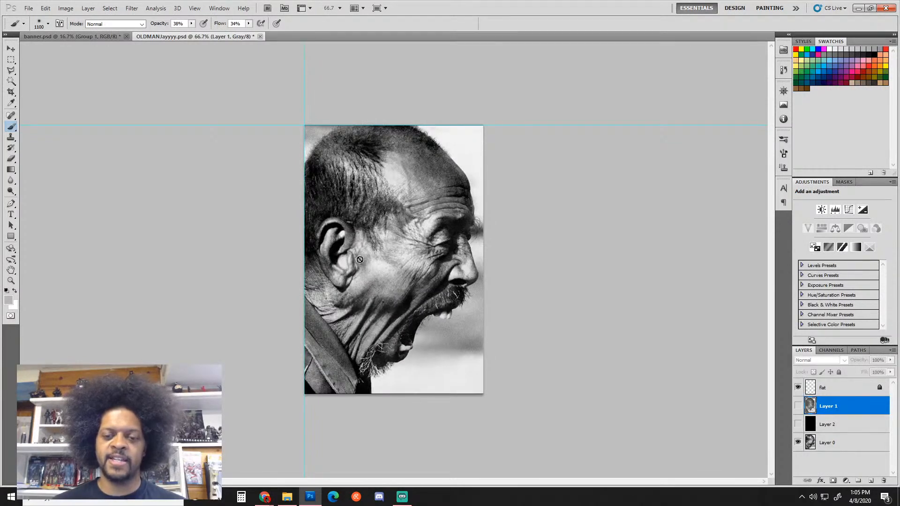
left_click(800, 407)
left_click(799, 407)
left_click(799, 406)
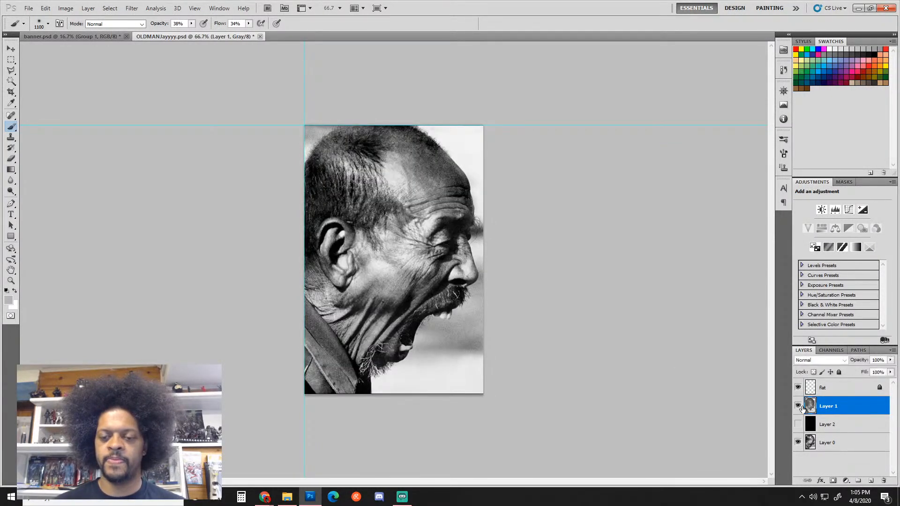
left_click(801, 407)
left_click(800, 406)
left_click(799, 407)
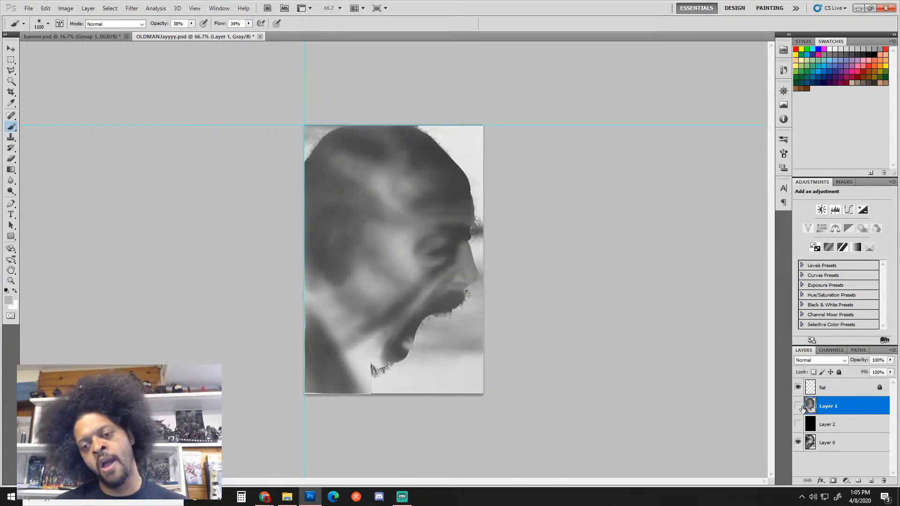
left_click(800, 406)
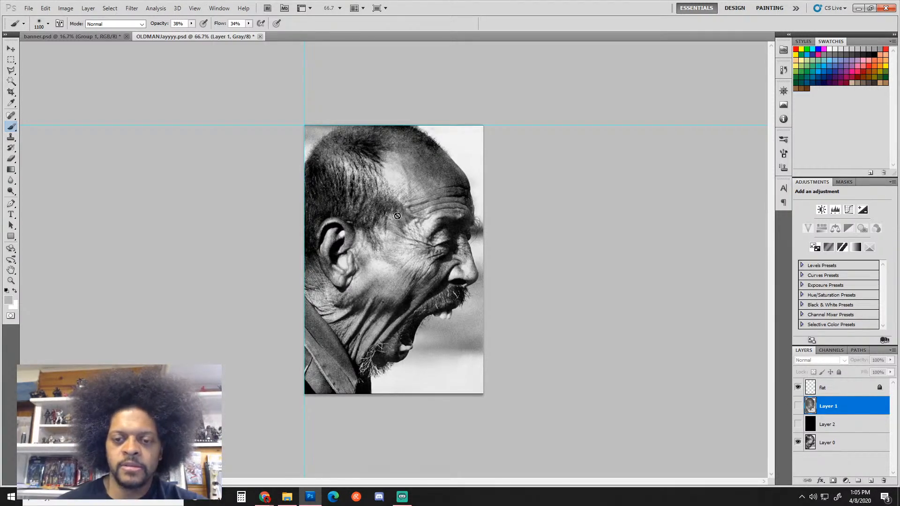
left_click(797, 408)
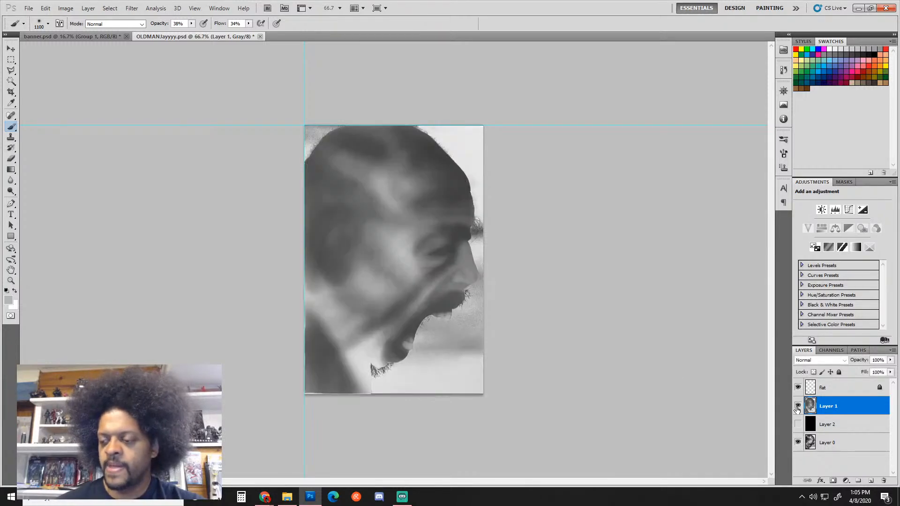
left_click(796, 409)
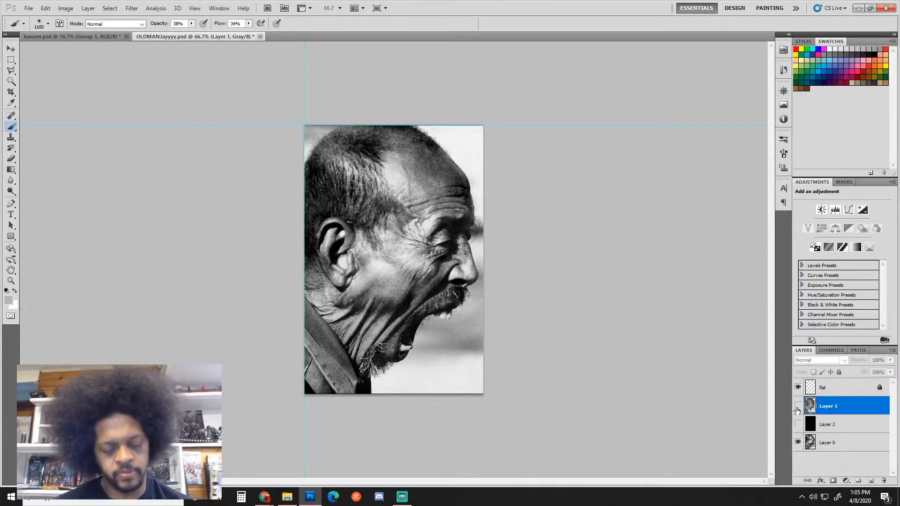
left_click(797, 405)
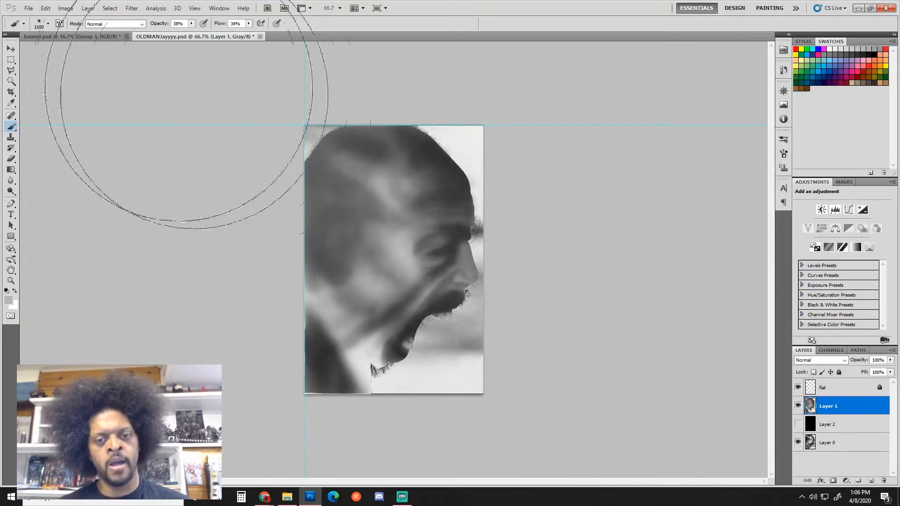
Step: Close OLDMANJayyyy.psd without saving and return to the Remote Learning Discussion Board thread list in Chrome
left_click(260, 36)
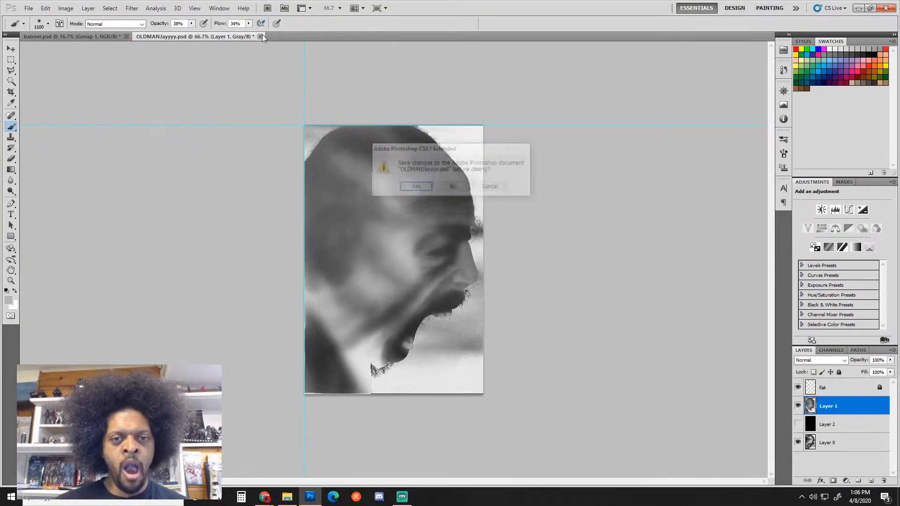
left_click(447, 188)
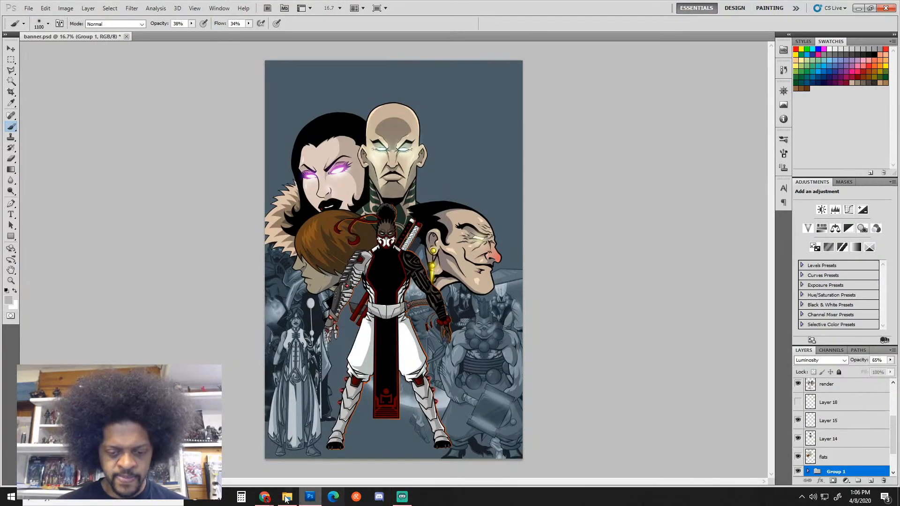
mouse_move(264, 496)
left_click(289, 472)
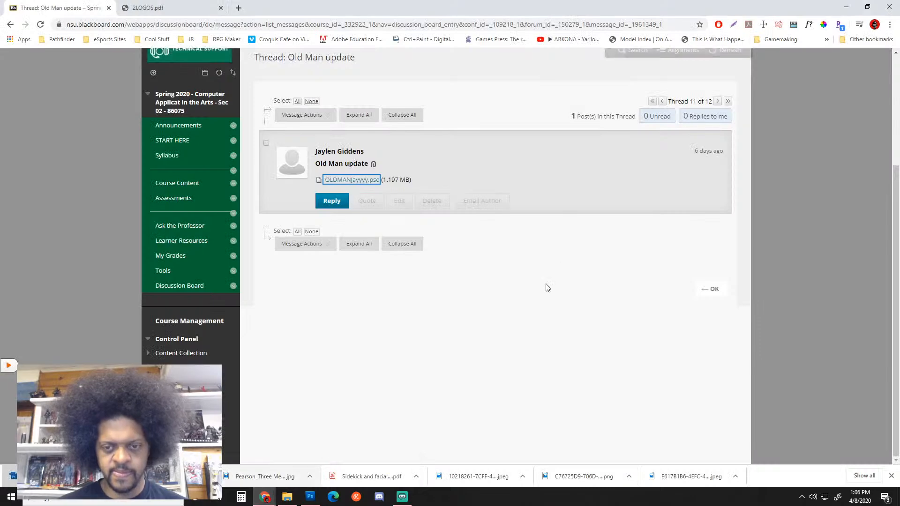
left_click(713, 288)
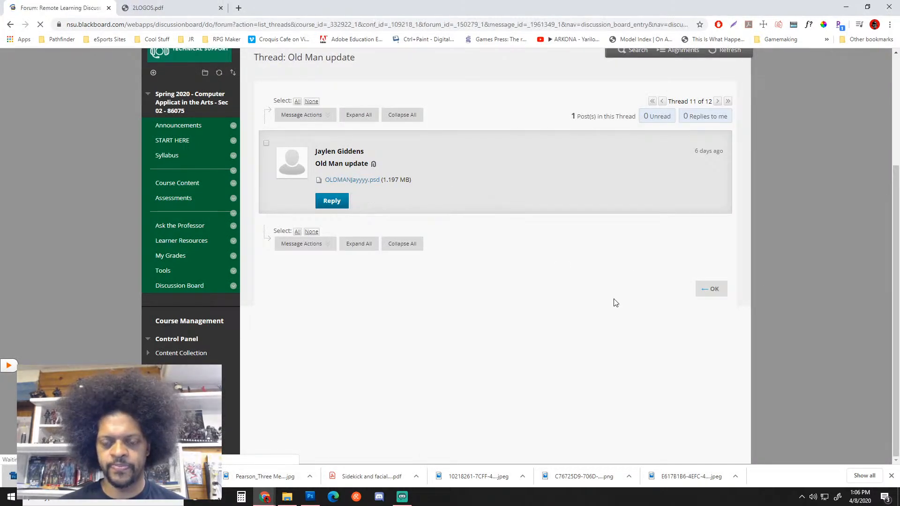
Step: Check the student thread dated 3/23/20 1:35 PM for posted work, and switch back to Photoshop from the thread list
scroll(468, 242, "down", 1)
scroll(468, 242, "down", 2)
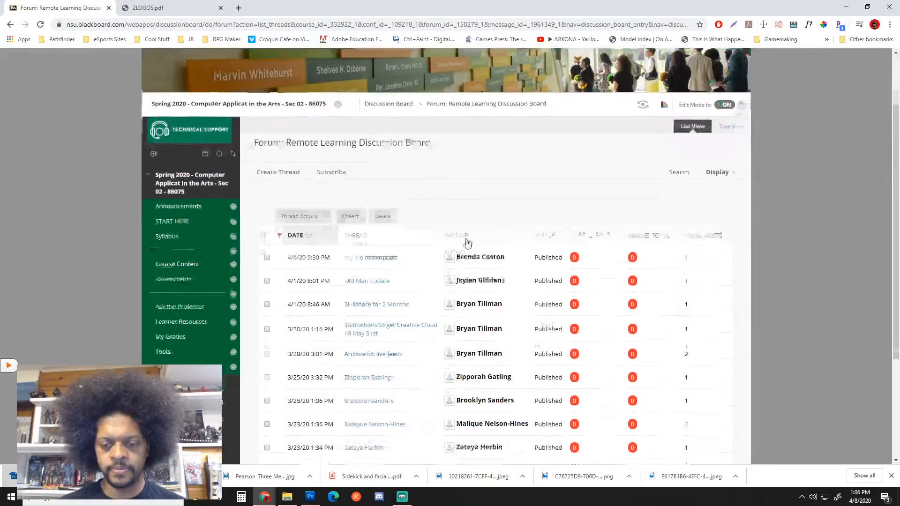
scroll(468, 244, "down", 1)
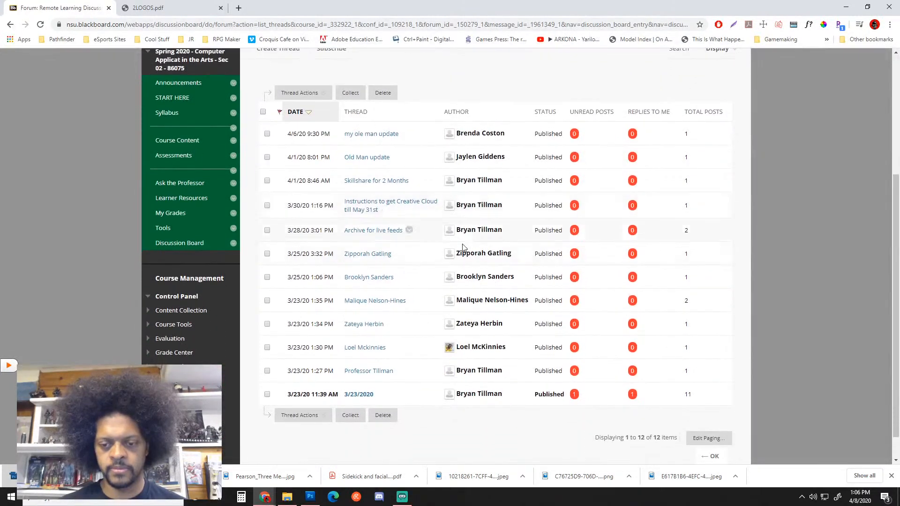
left_click(376, 301)
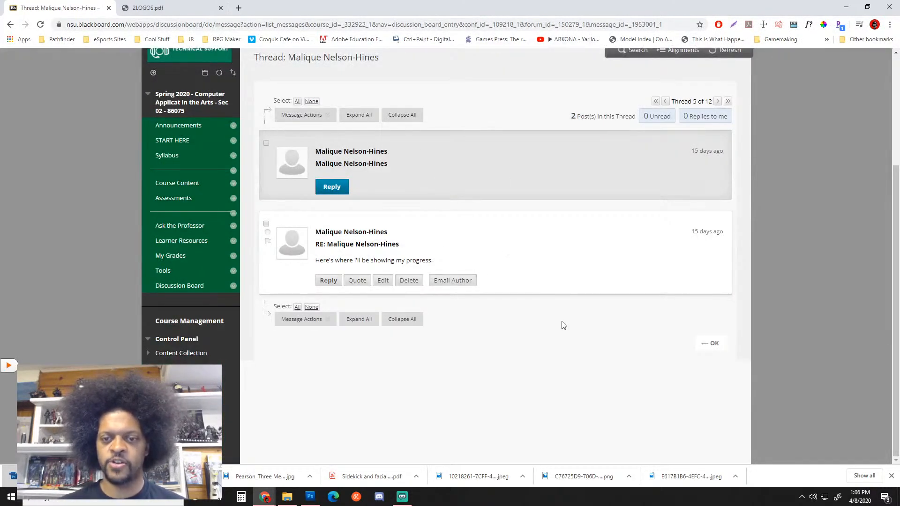
left_click(710, 345)
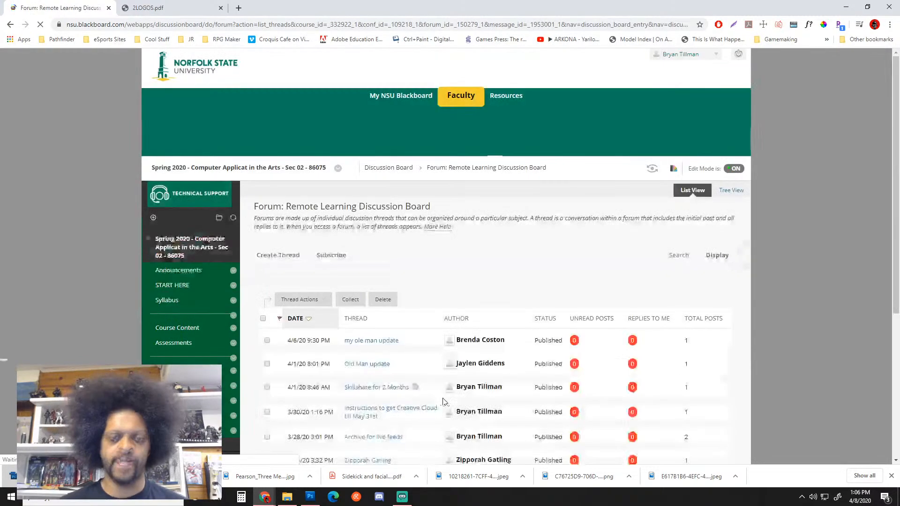
scroll(401, 376, "down", 4)
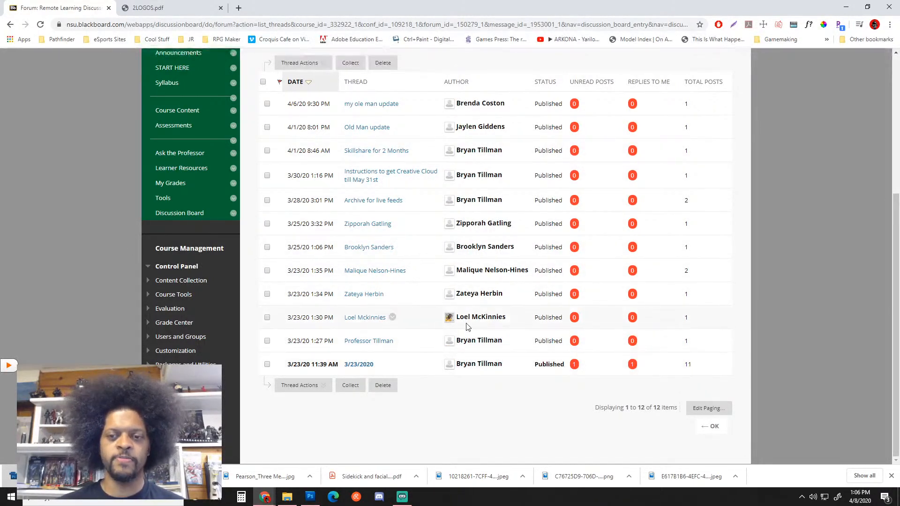
scroll(375, 248, "up", 1)
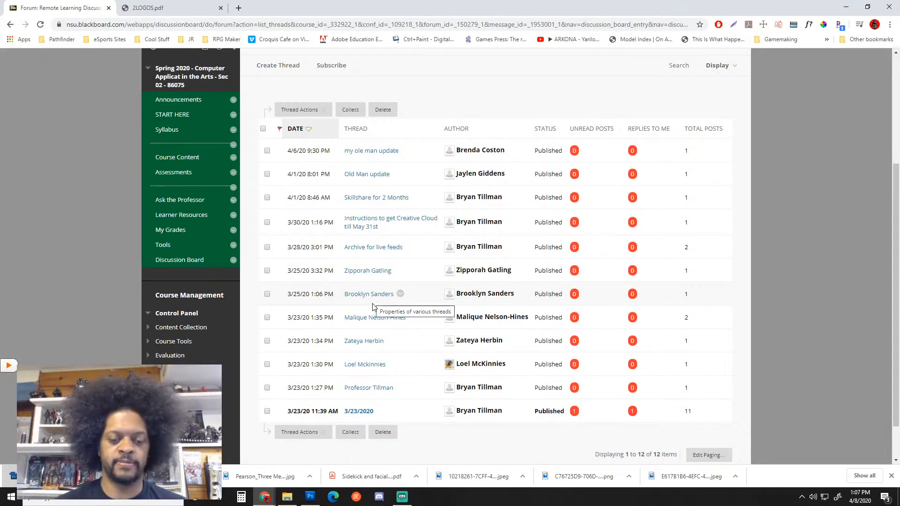
left_click(310, 497)
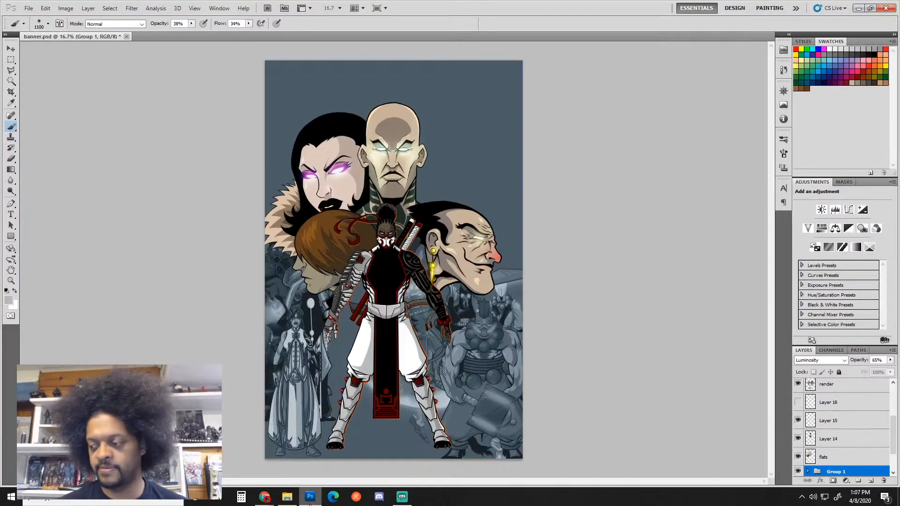
Step: Add a new layer above Group 1 and select a horizontal strip across the canvas at the central figure's feet, trimming its upper edge
key("m")
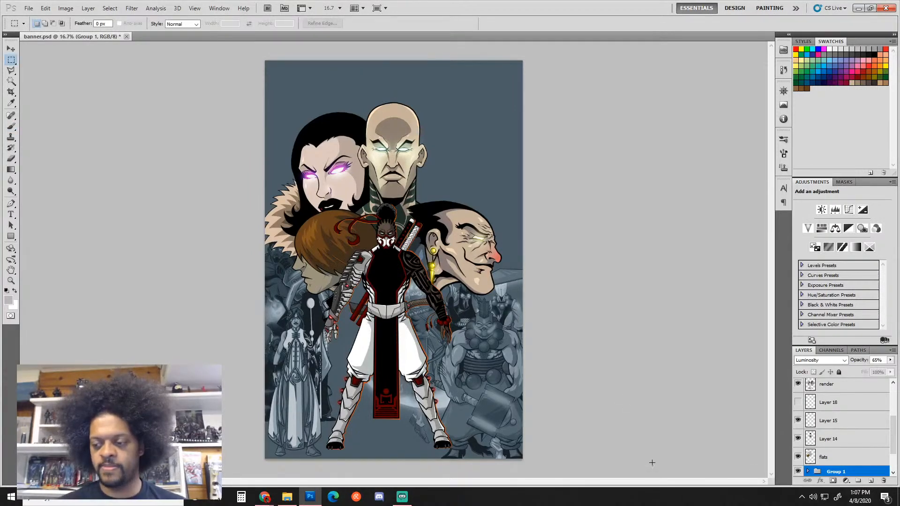
left_click(871, 480)
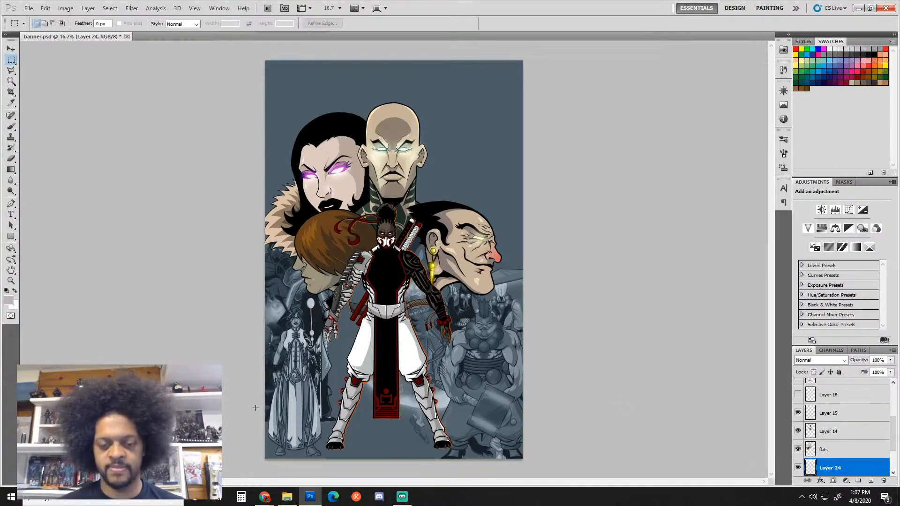
left_click_drag(247, 429, 538, 441)
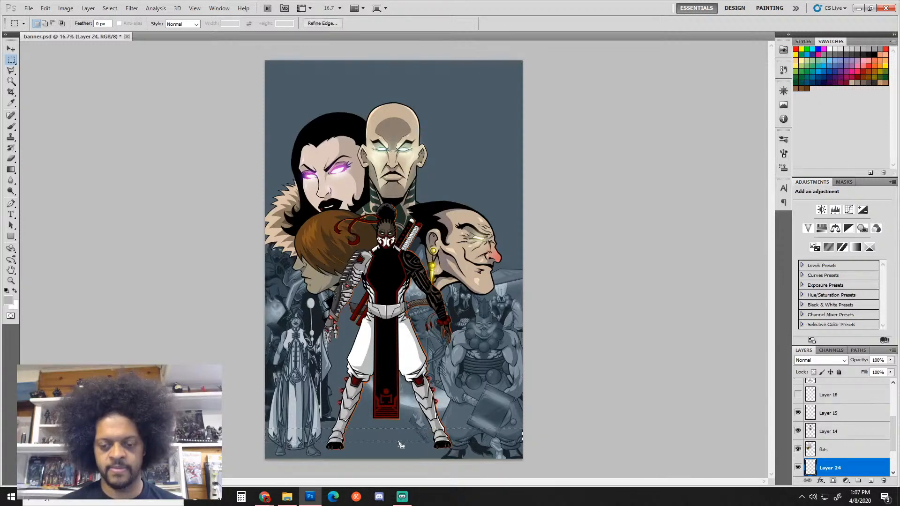
mouse_move(402, 437)
left_mouse_down()
mouse_move(396, 447)
mouse_move(402, 438)
left_mouse_up()
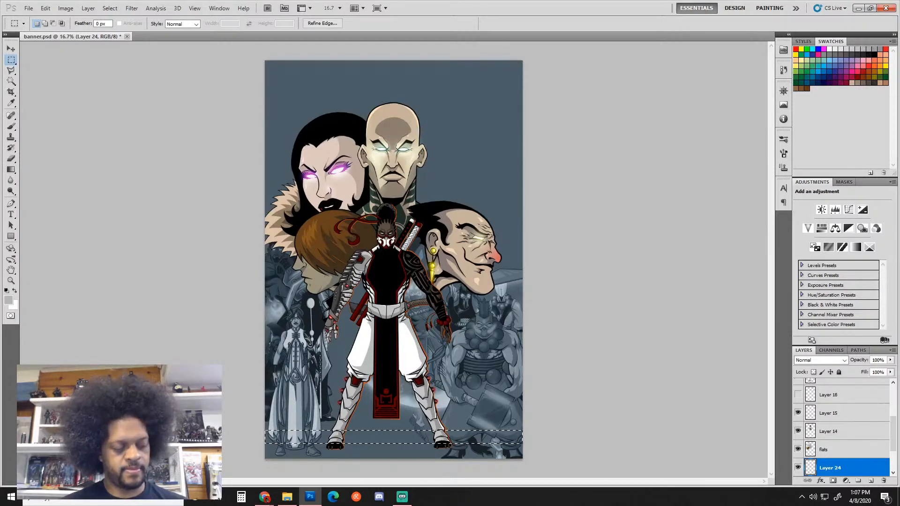
left_click_drag(266, 415, 478, 419)
left_click_drag(548, 435, 551, 436)
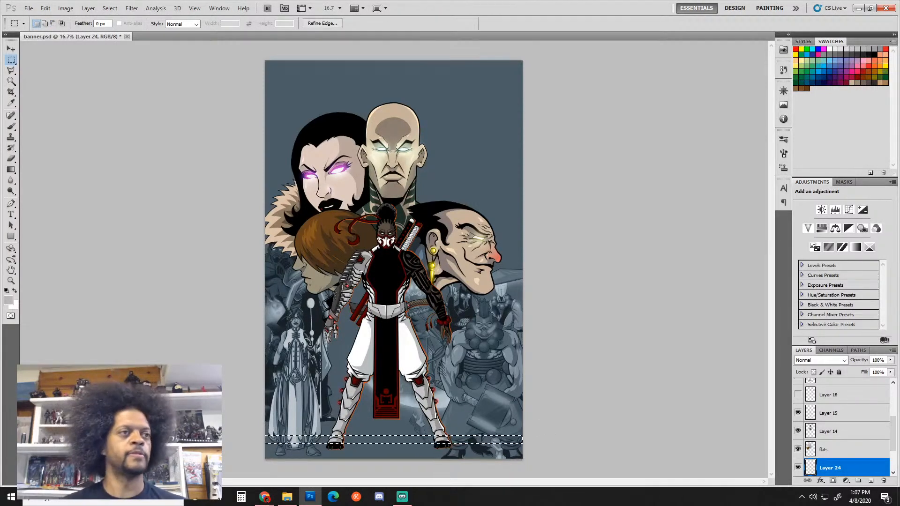
key("ctrl+d")
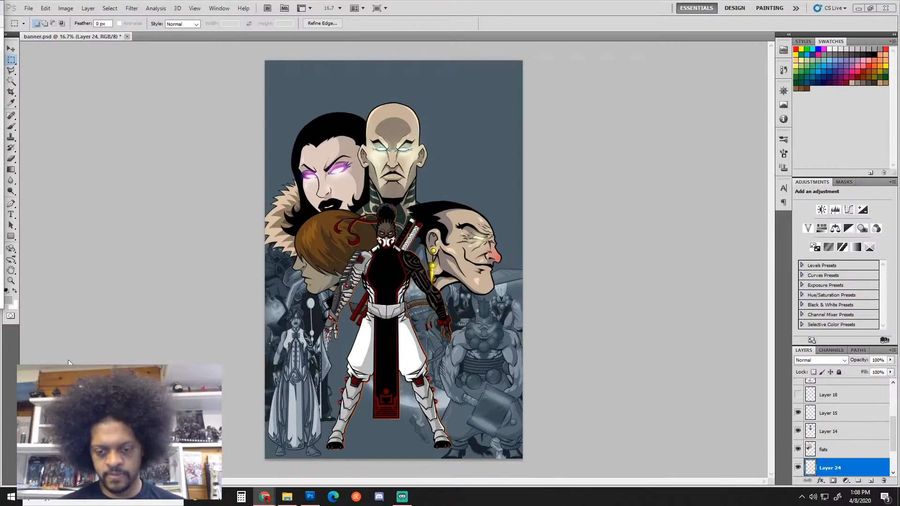
key("ctrl+shift+d")
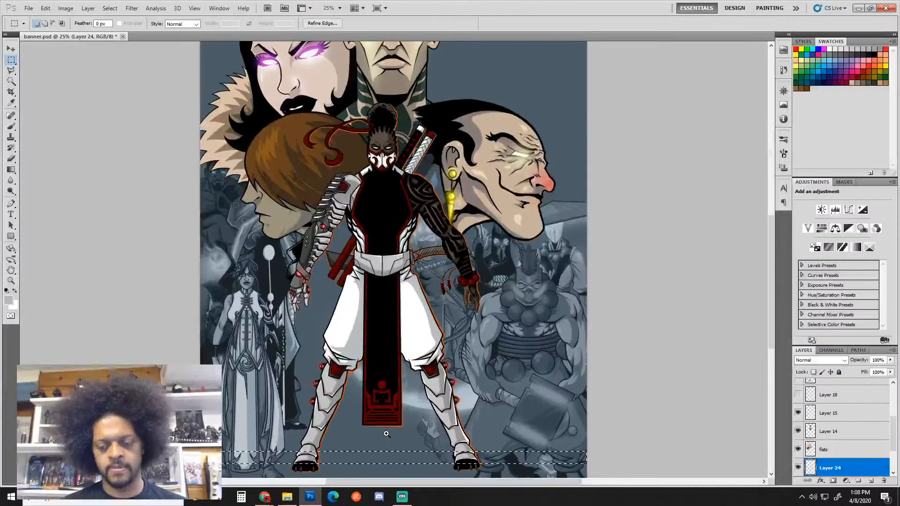
Step: Add two thinner full-width strips below the first to the selection, fill all three with black, and deselect
key("ctrl+plus")
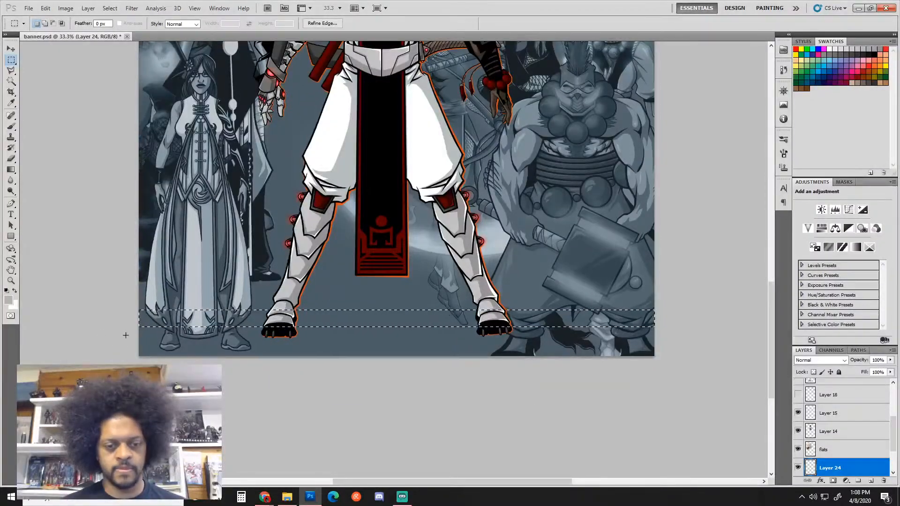
left_click_drag(125, 334, 666, 341)
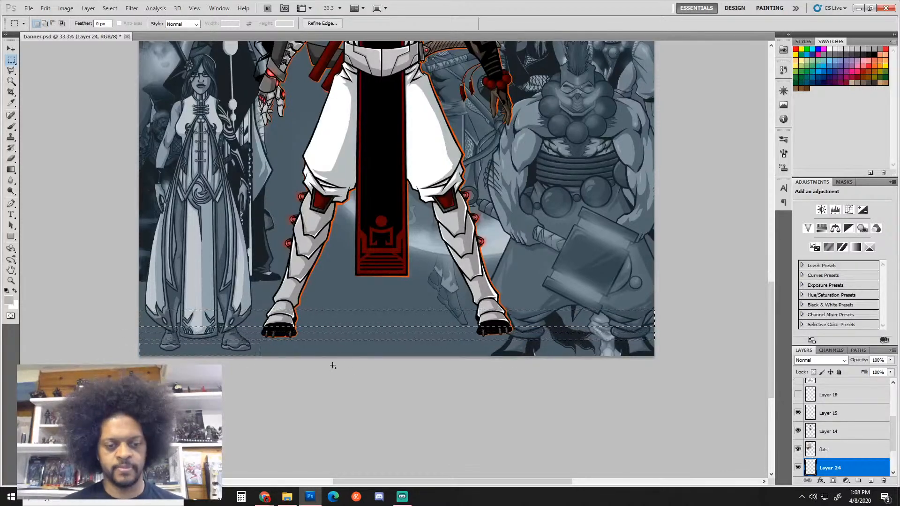
left_click_drag(624, 358, 664, 352)
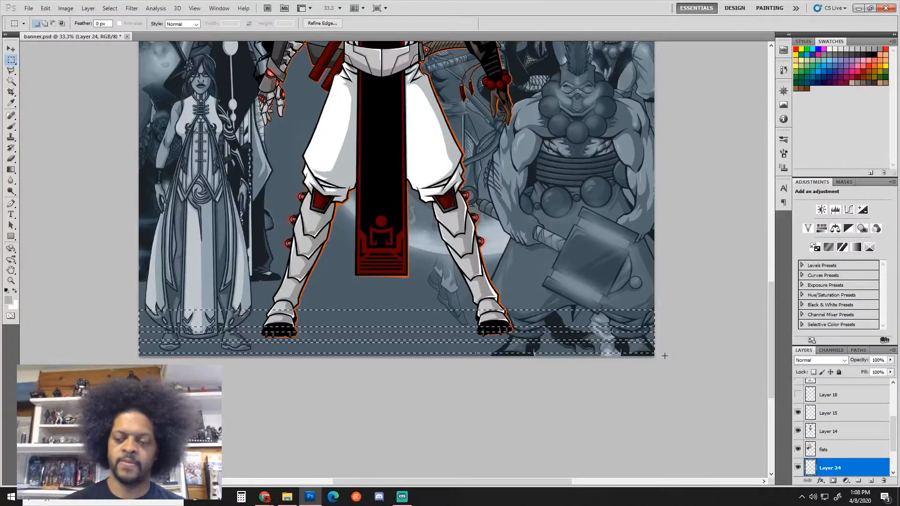
key("d")
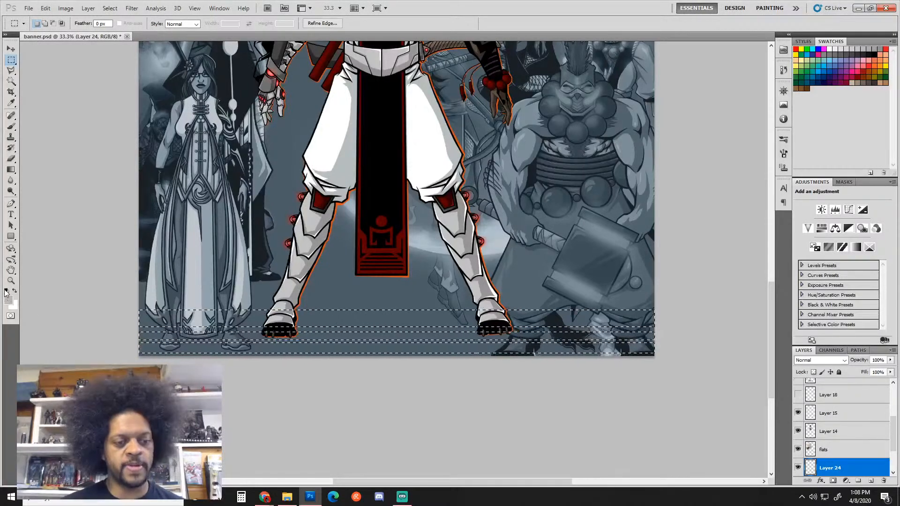
key("alt+BackSpace")
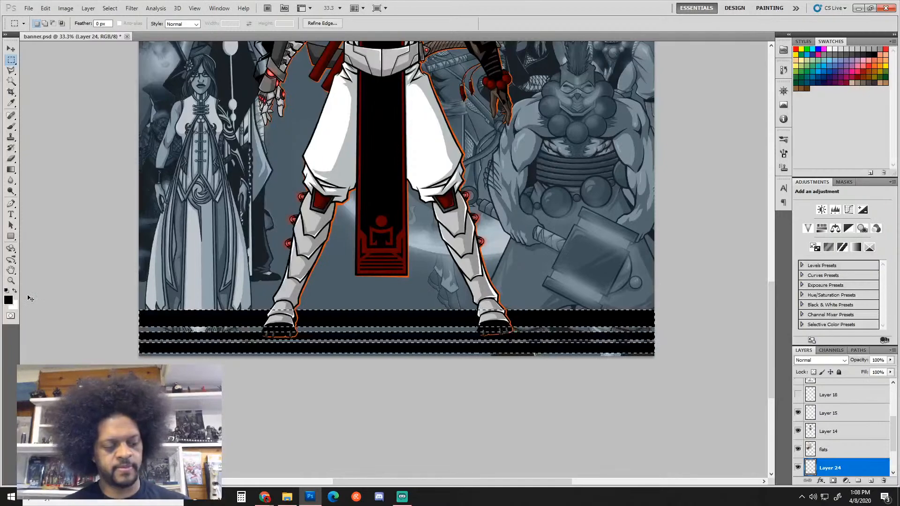
key("ctrl+d")
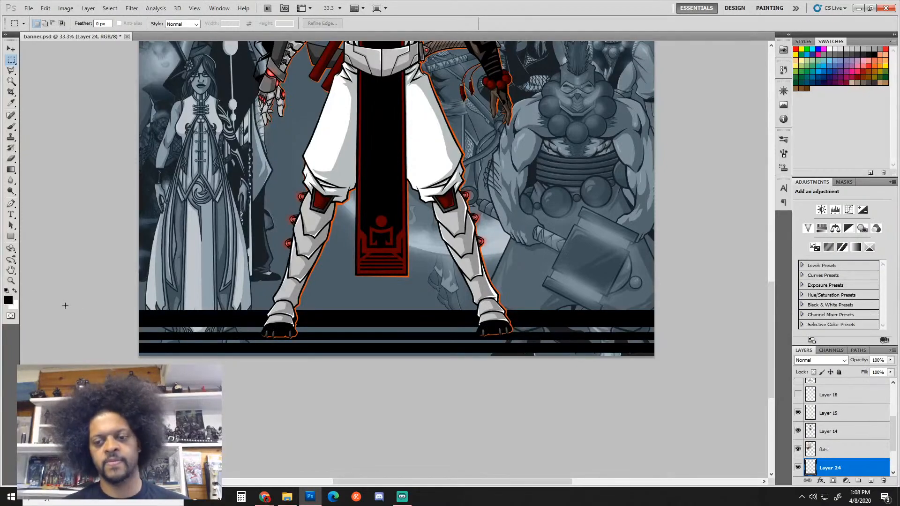
Step: Select a thin strip over the middle black bar, trim its top edge to even out the gap above it, and deselect
left_click(125, 271, "alt")
left_click(125, 272, "alt")
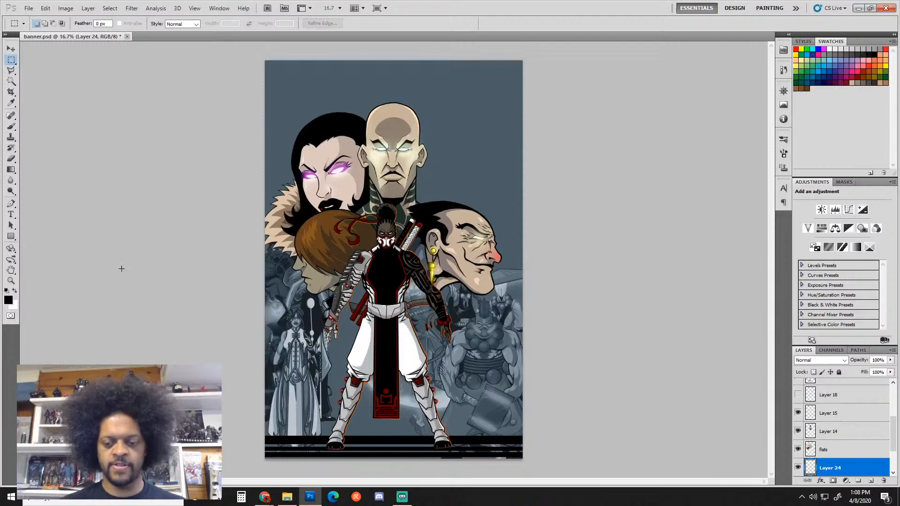
left_click(405, 457, "ctrl")
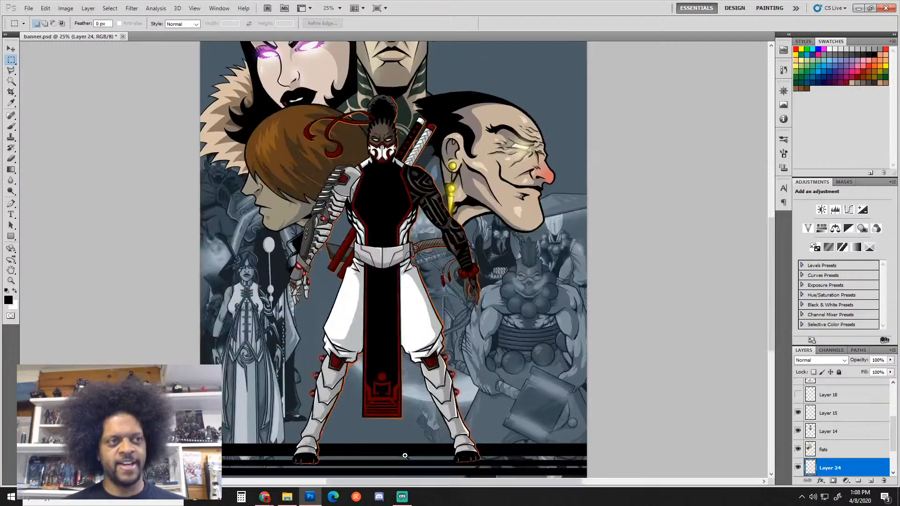
left_click(405, 457, "ctrl")
left_click_drag(405, 457, 387, 364)
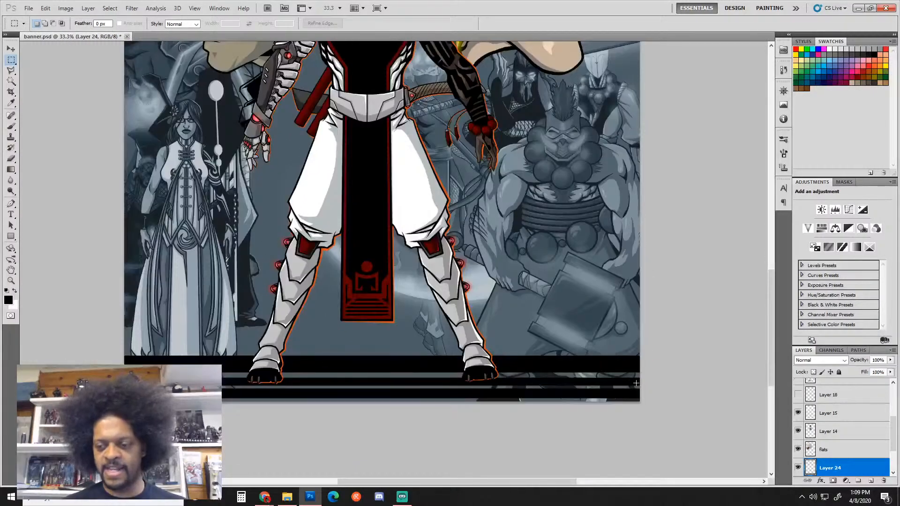
left_click_drag(641, 378, 222, 383)
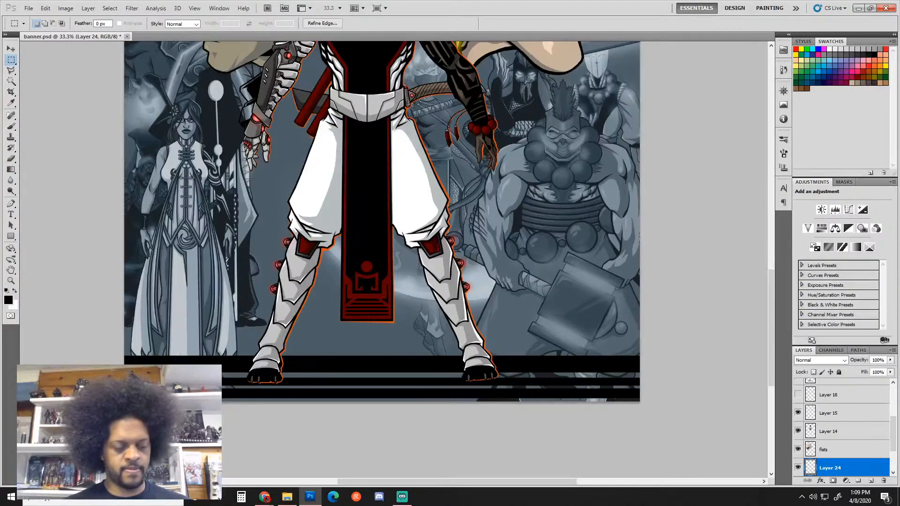
key("ctrl+alt+z")
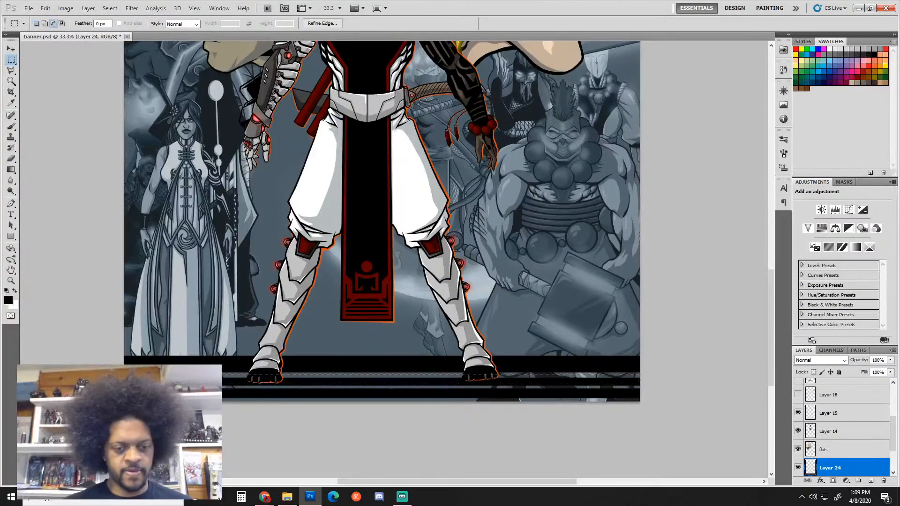
left_click_drag(642, 376, 719, 376)
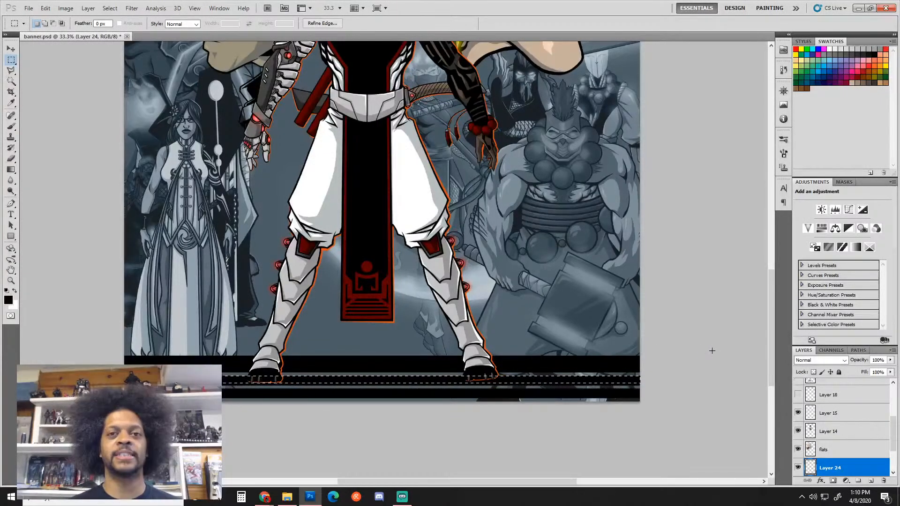
key("ctrl+d")
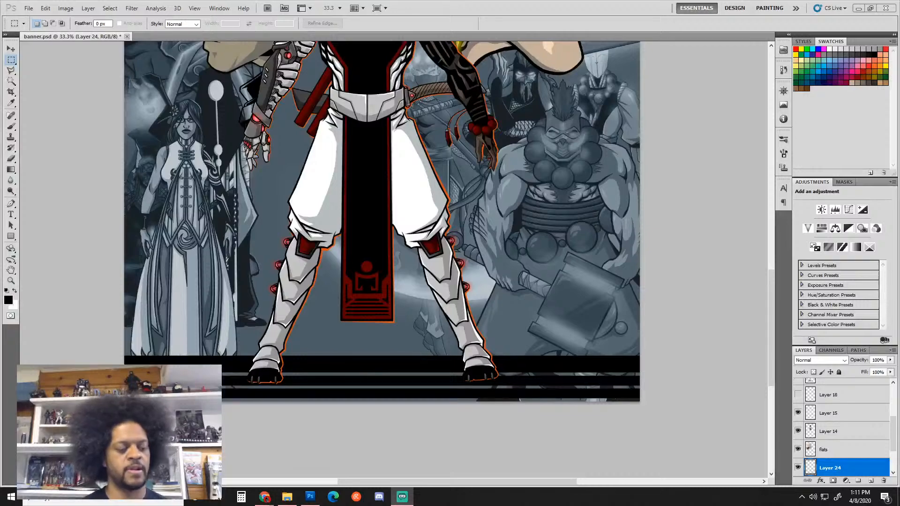
Step: Fill a narrow full-height strip near the artwork's right edge with black, and repeat the fill with the selection nudged inward for a second bar
left_click(377, 285)
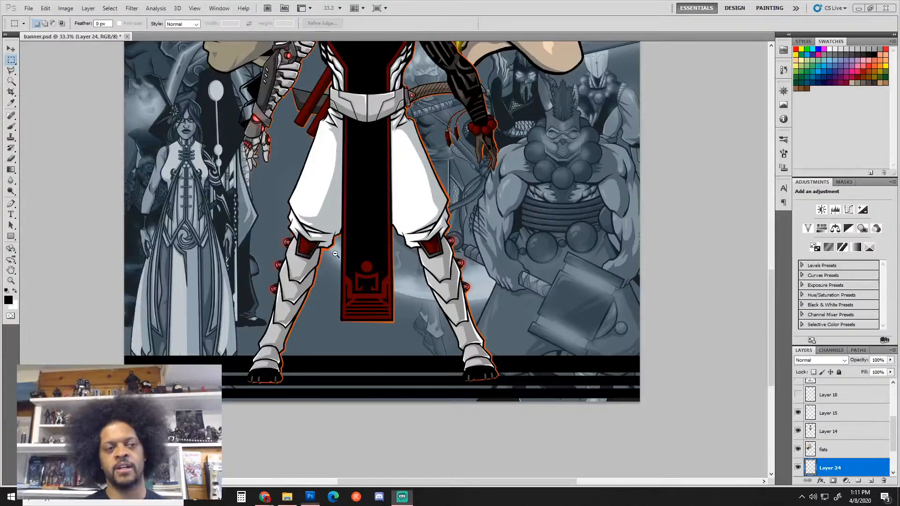
key("ctrl+minus")
key("ctrl+minus")
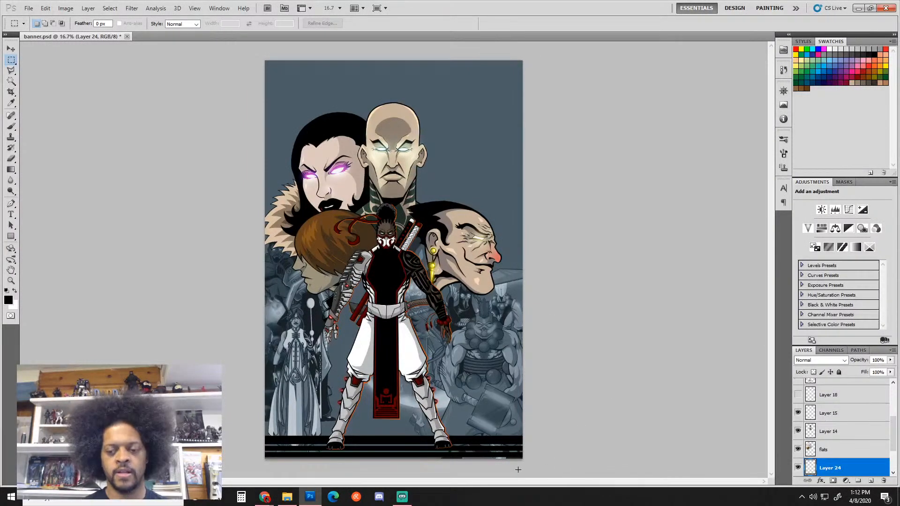
left_click_drag(521, 458, 519, 45)
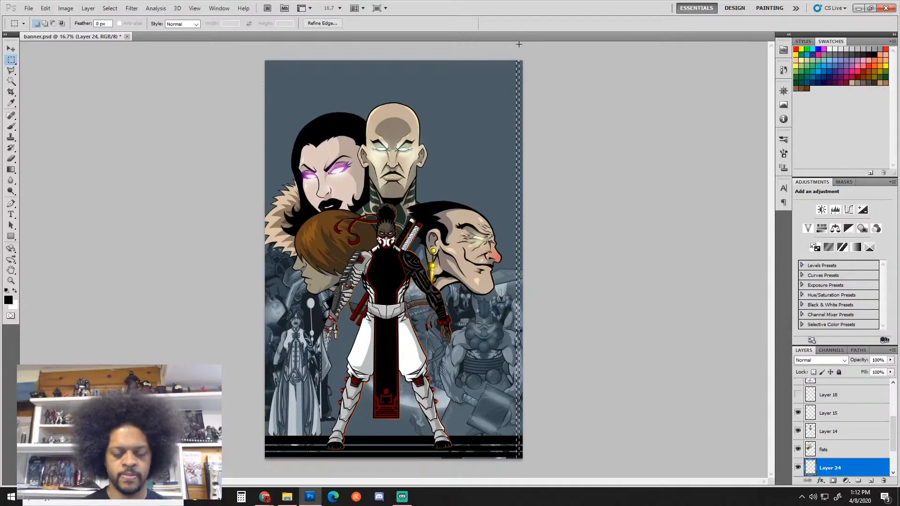
key("alt+BackSpace")
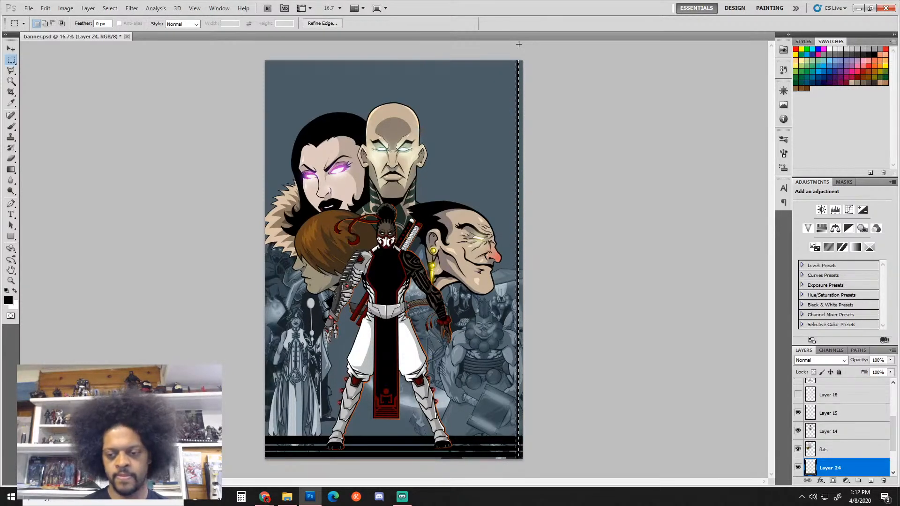
key("shift+Left")
key("shift+Left")
key("shift+Left")
key("shift+Left")
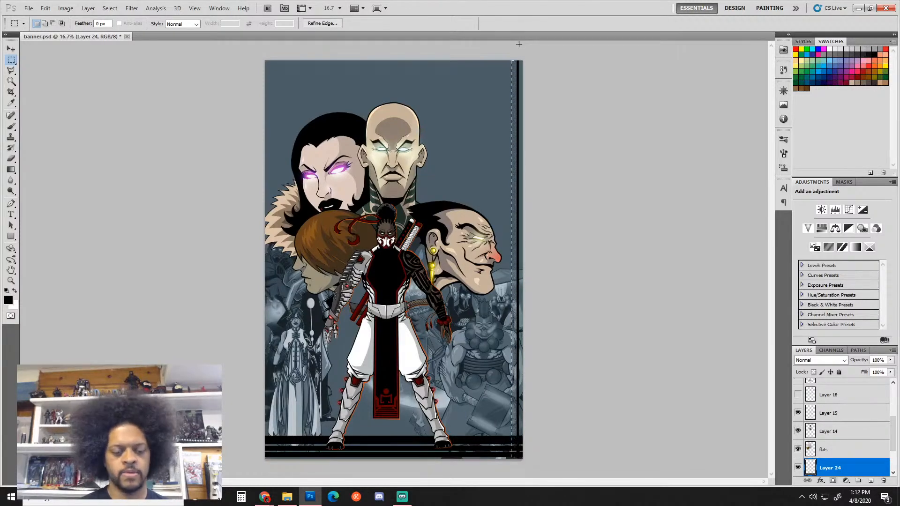
key("alt+BackSpace")
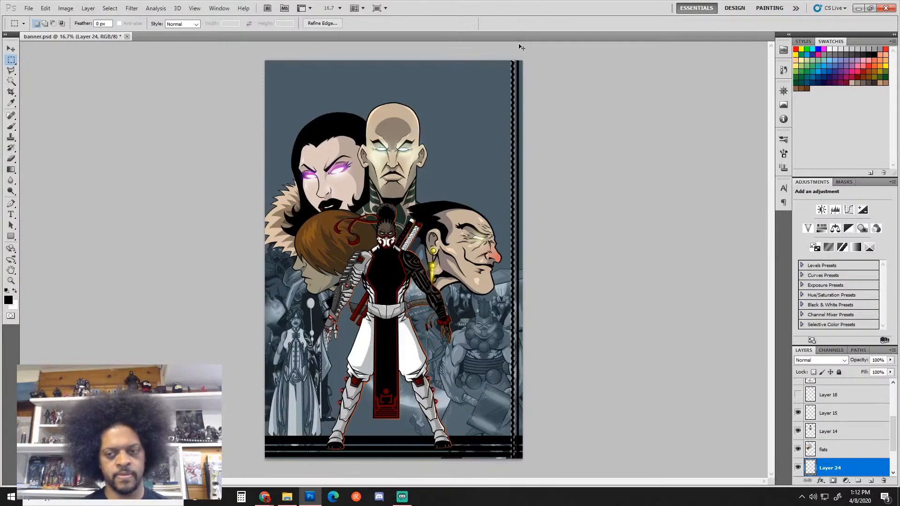
Step: Widen both vertical black bars slightly by filling shifted strip selections, and deselect
key("ctrl+d")
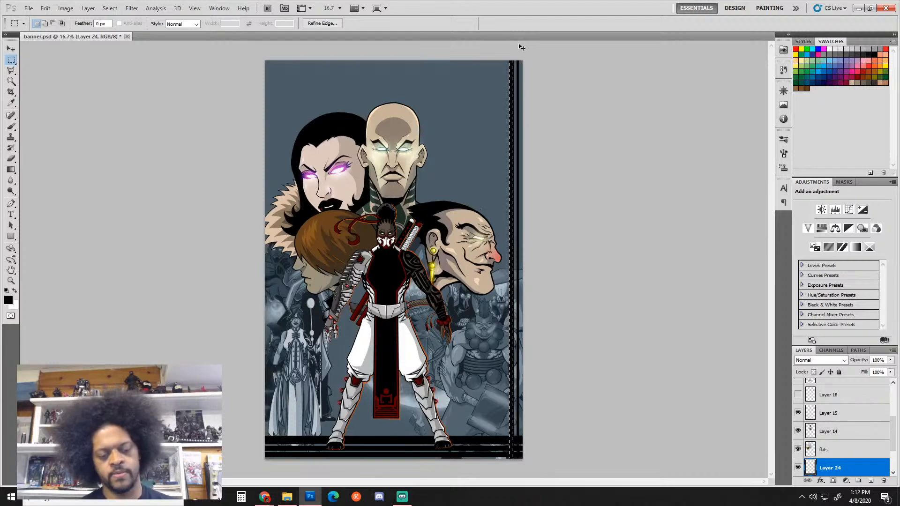
left_click(519, 47)
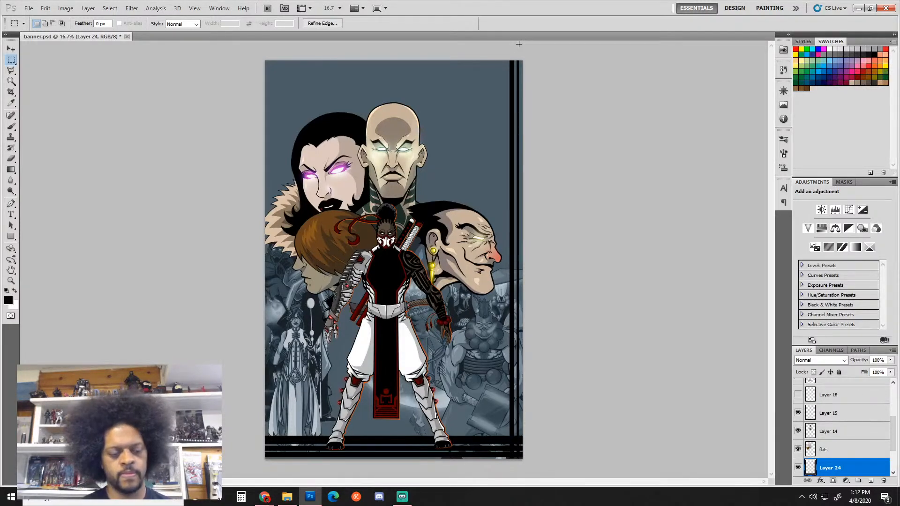
key("ctrl+z")
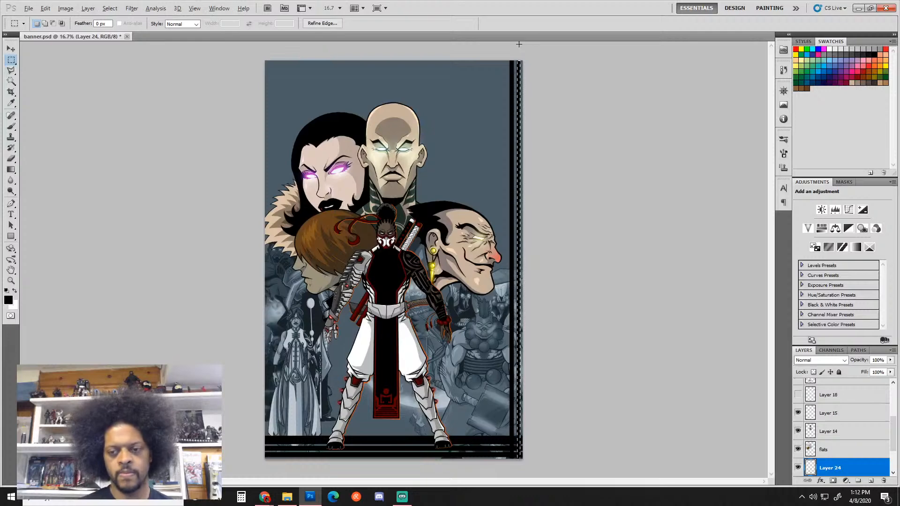
key("ctrl+d")
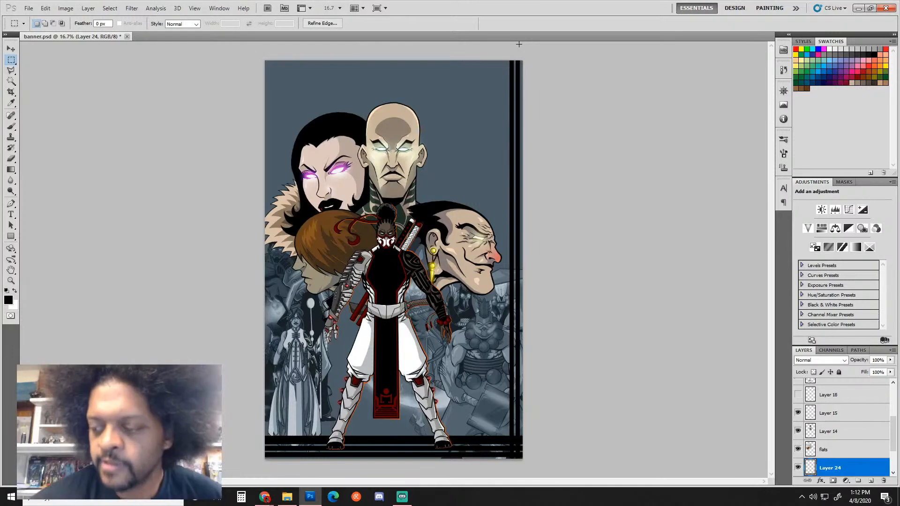
Step: Duplicate the bars onto a new layer and rotate the copy by 179.92° to frame the artwork's top and left edges
key("ctrl+a")
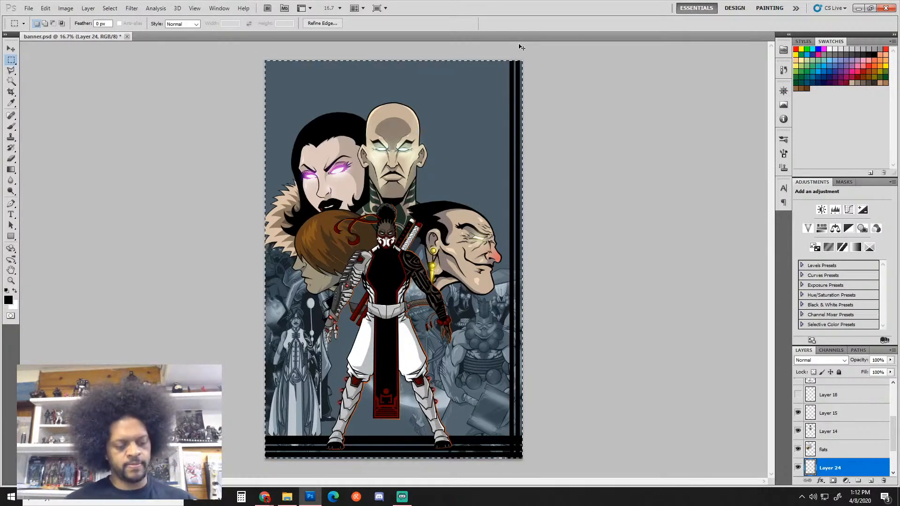
key("ctrl+v")
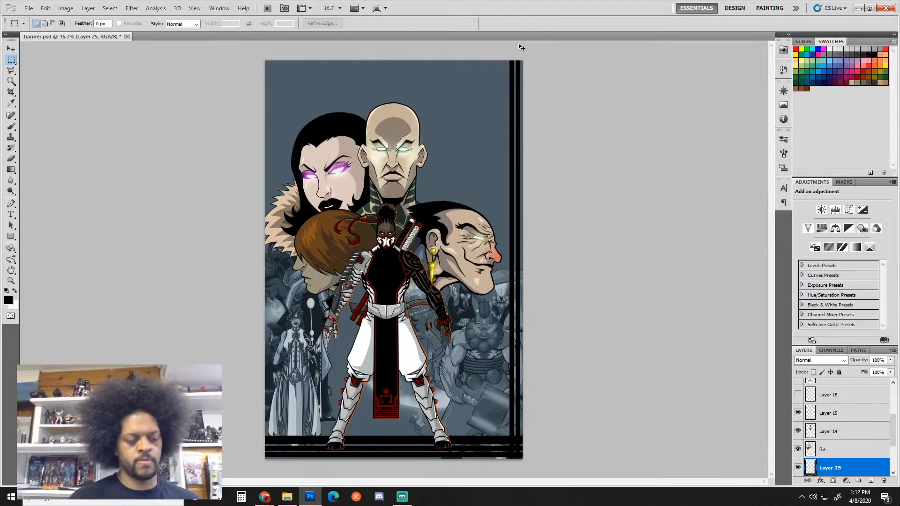
key("ctrl+t")
left_click_drag(517, 45, 556, 424)
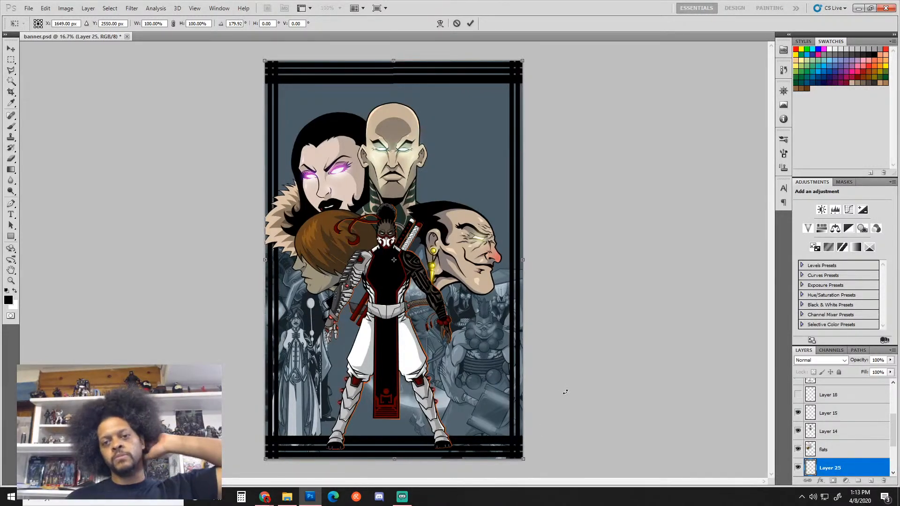
key("Return")
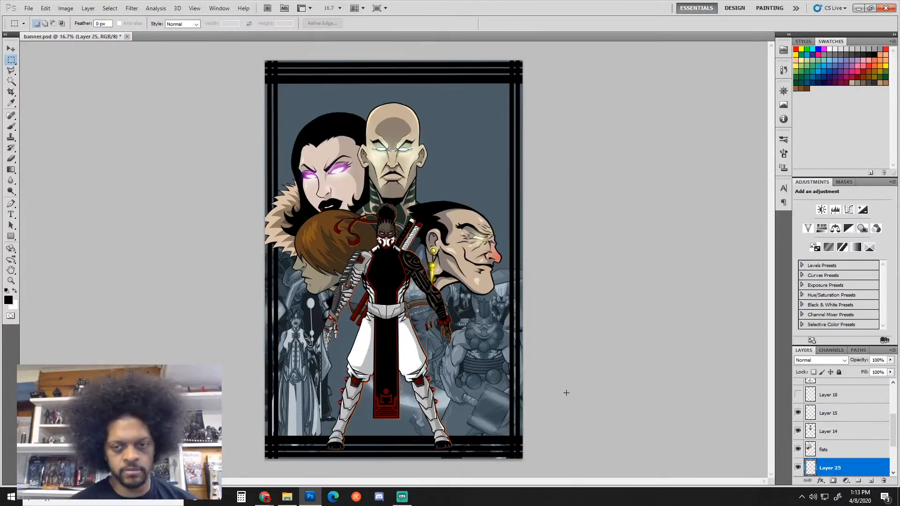
key("v")
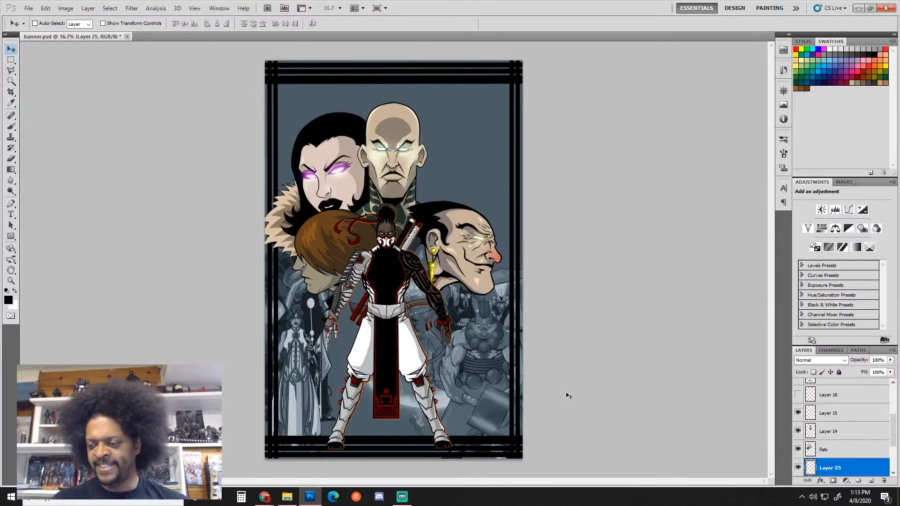
Step: Move Layer 25 above Layer 15 in the layer stack and save the file as banner in PSD format
left_click_drag(845, 468, 859, 404)
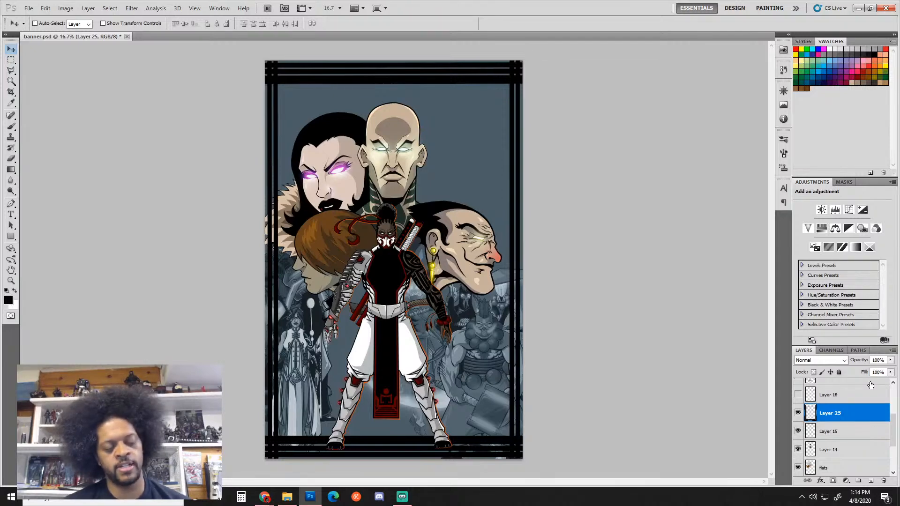
key("ctrl+shift+s")
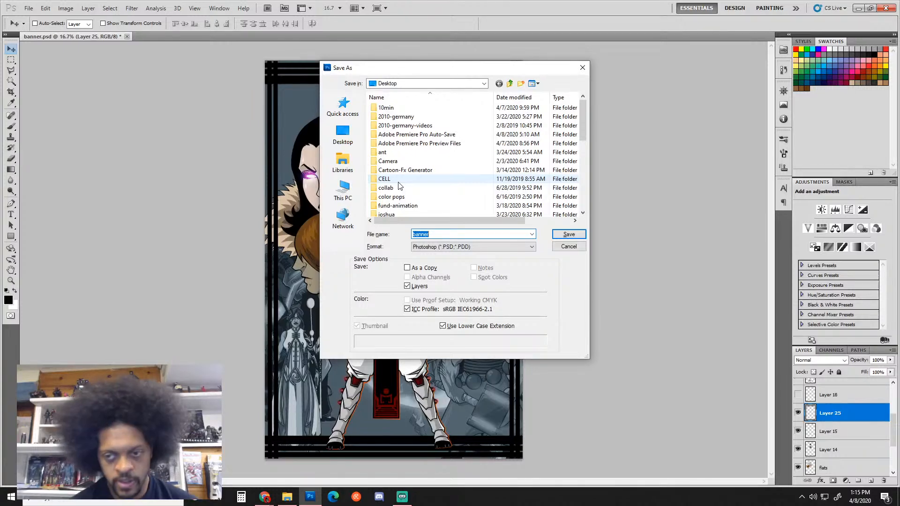
left_click(568, 233)
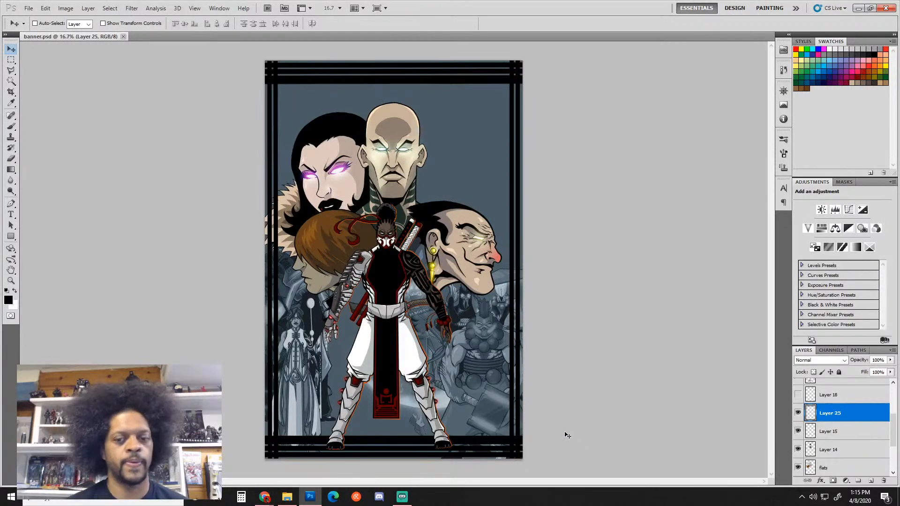
Step: Expand Group 1 and toggle the visibility of its layers to identify which background figure each one holds
left_click_drag(892, 442, 892, 463)
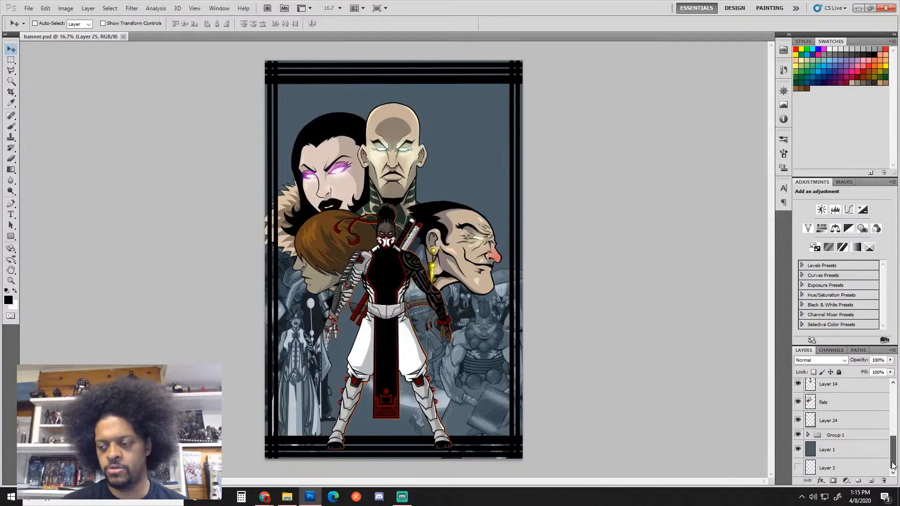
left_click(807, 435)
left_click(798, 451)
left_click(798, 452)
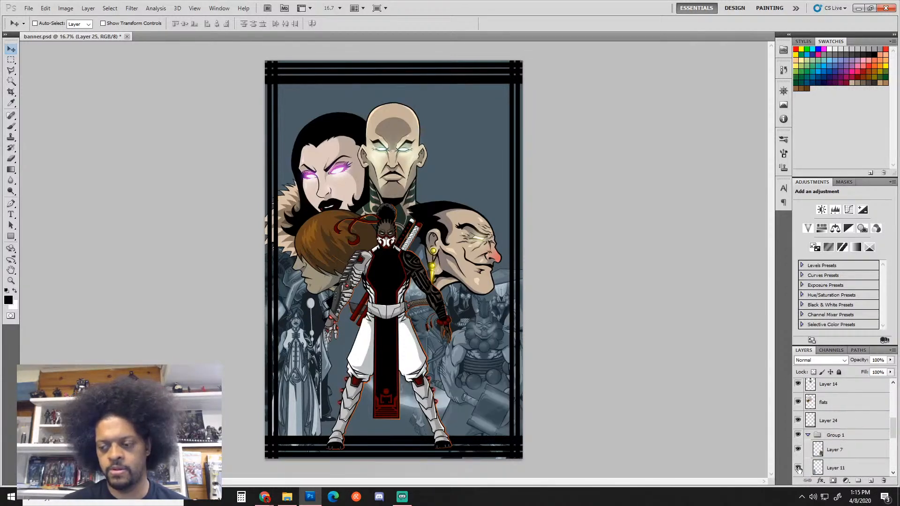
left_click(797, 467)
left_click(798, 467)
left_click_drag(893, 432, 893, 457)
left_click(798, 422)
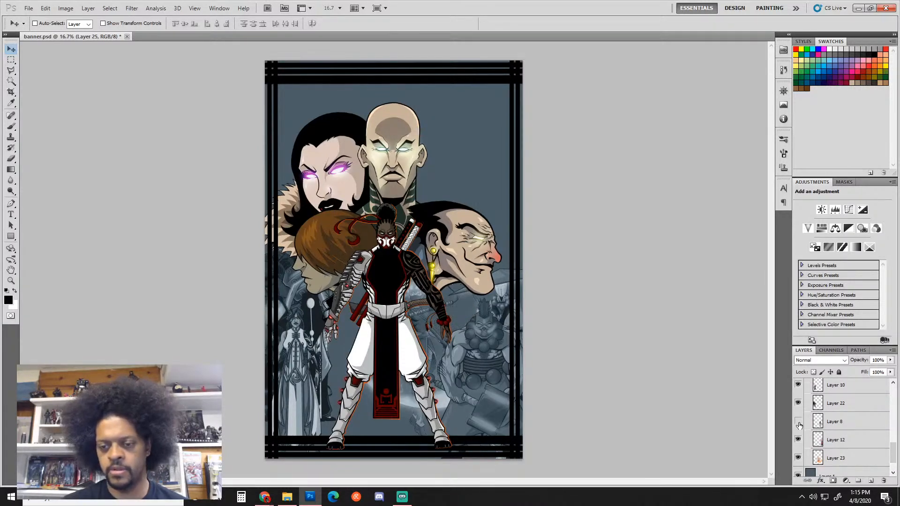
left_click(798, 423)
left_click(798, 440)
left_click(798, 440)
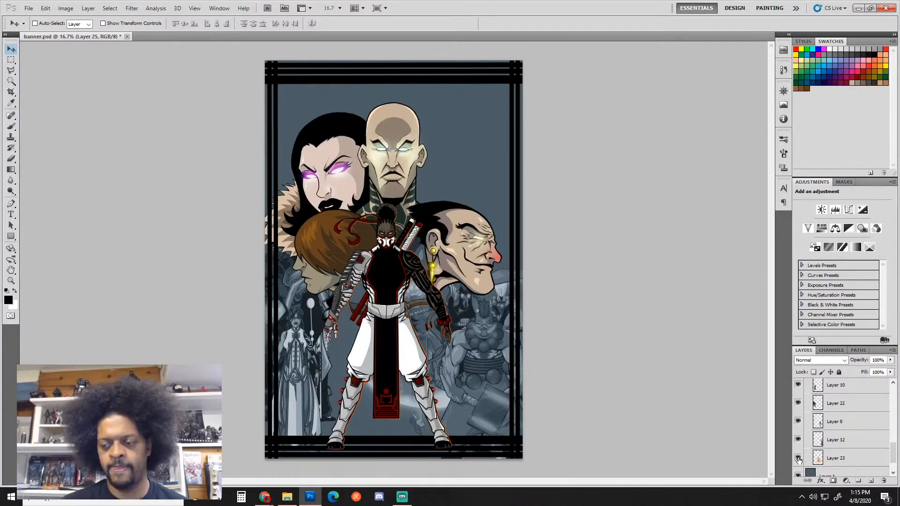
left_click(798, 460)
left_click(798, 460)
Step: Erase the faint light area between the central figure's legs on Layer 23 with a 125 px eraser, and check the result
left_click(848, 451)
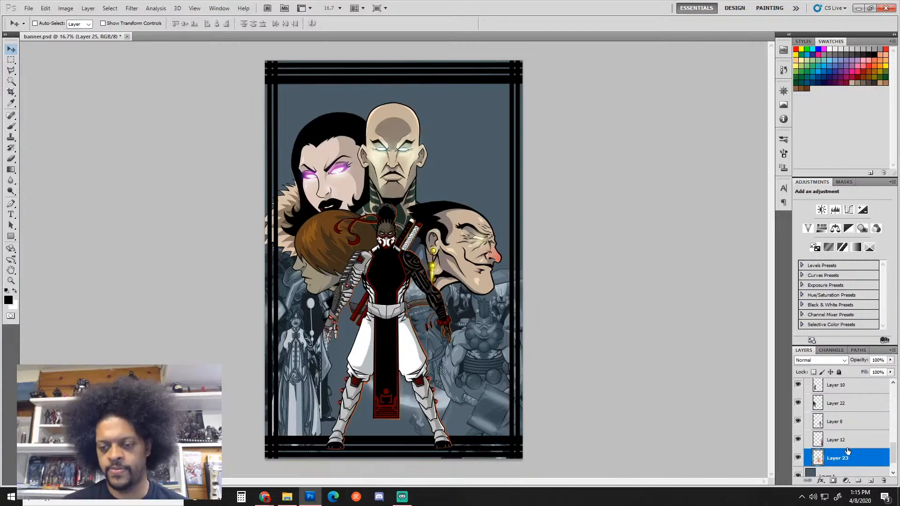
scroll(445, 396, "up", 3)
left_click_drag(453, 414, 444, 310)
key("b")
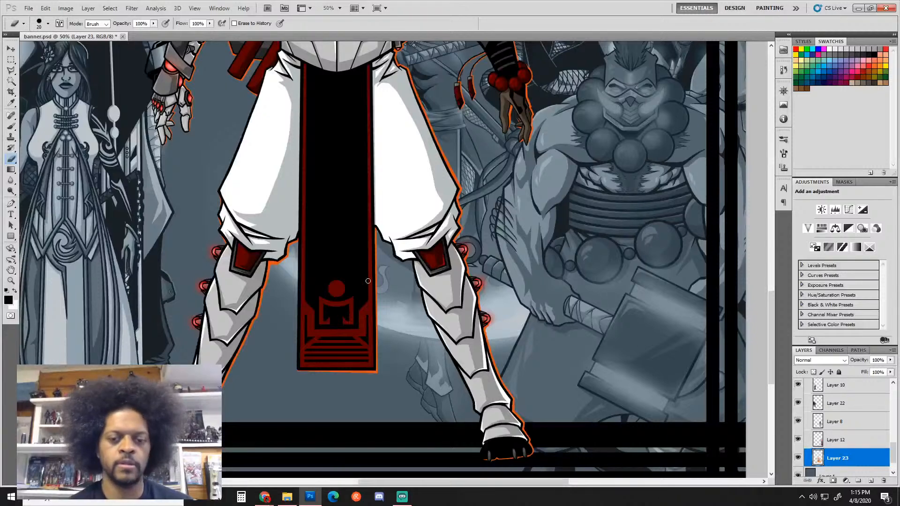
key("bracketright")
key("bracketright")
key("bracketright")
key("bracketright")
key("bracketright")
key("bracketright")
key("bracketright")
key("bracketright")
key("bracketright")
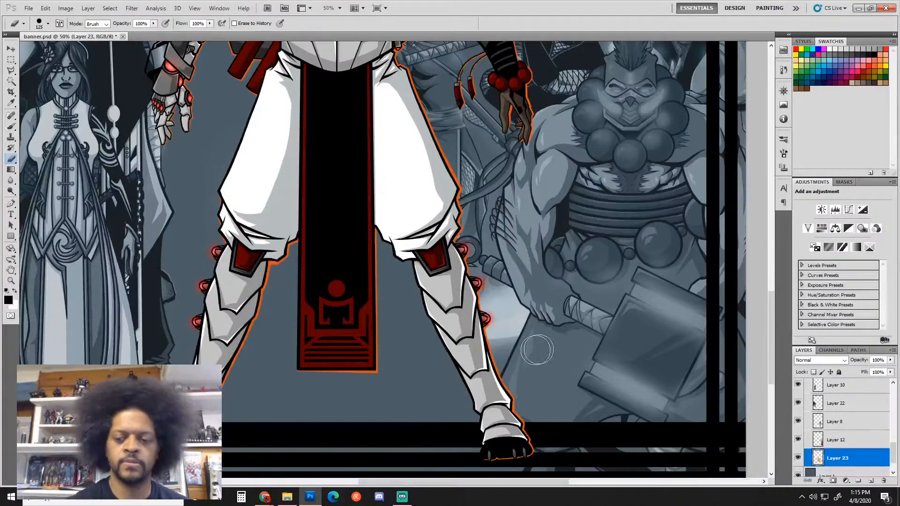
left_click_drag(406, 279, 426, 356)
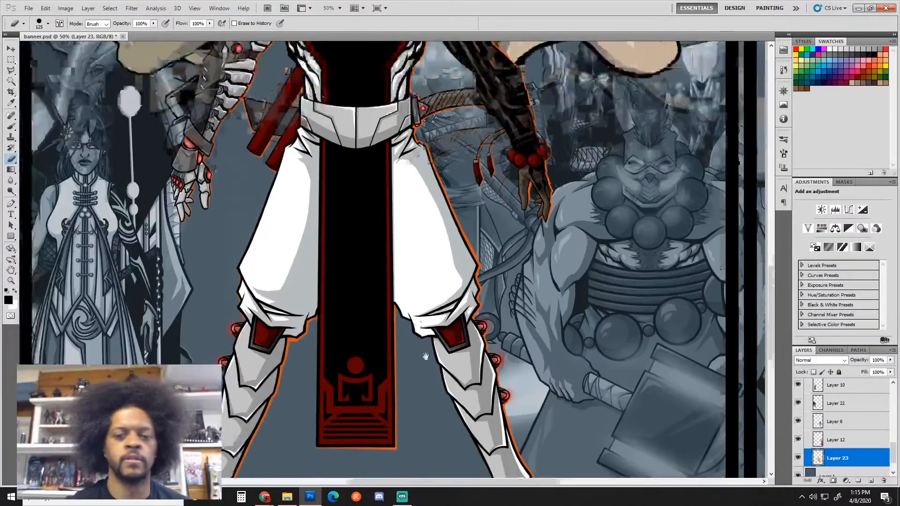
left_click(453, 351, "alt")
left_click(458, 357, "alt")
left_click_drag(463, 393, 466, 327)
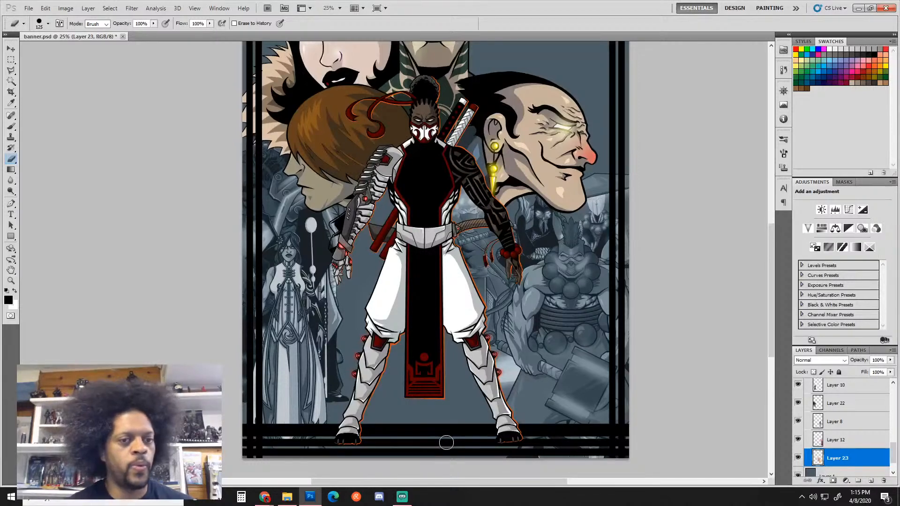
Step: Try moving the Layer 10 staff figure right, behind the central figure's leg, and undo the move
left_click(844, 406)
key("v")
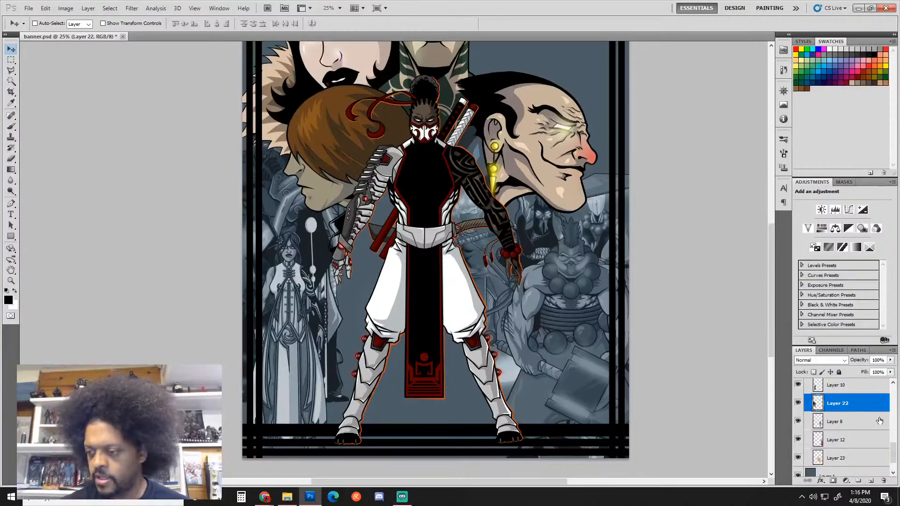
left_click(839, 385)
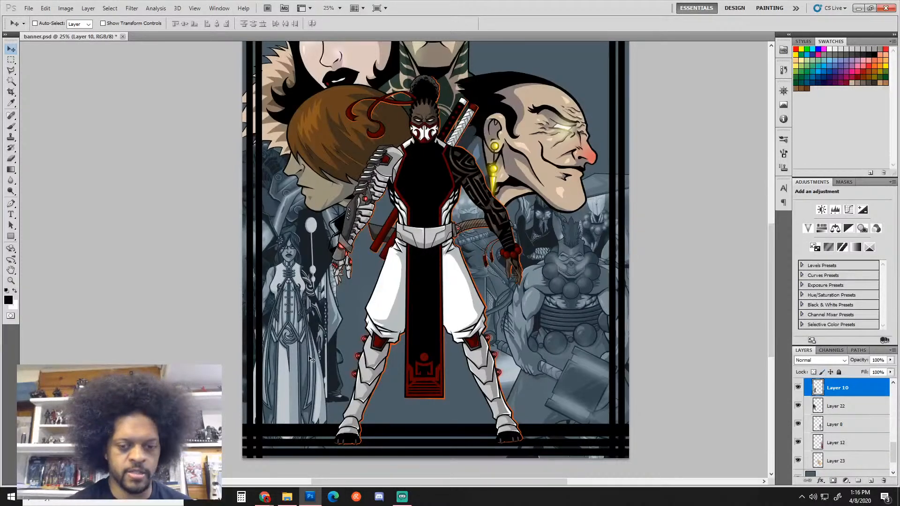
left_click_drag(309, 359, 378, 334)
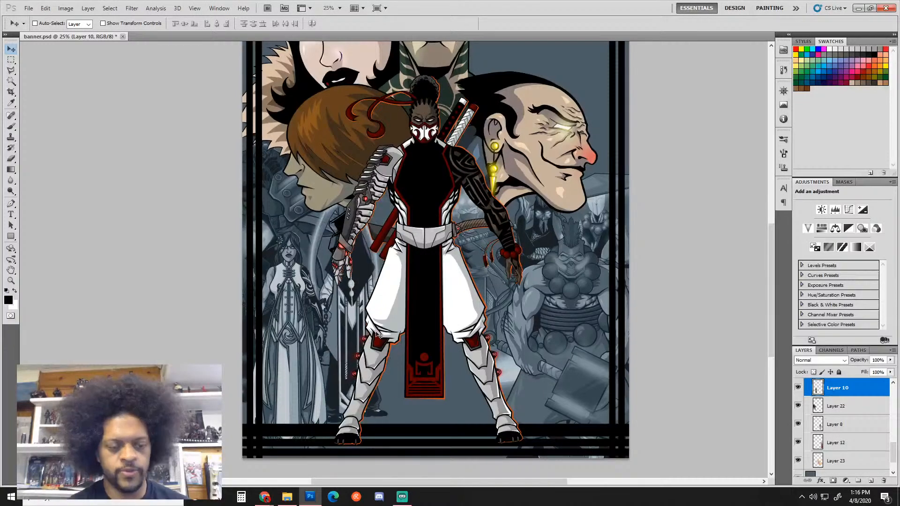
key("ctrl+z")
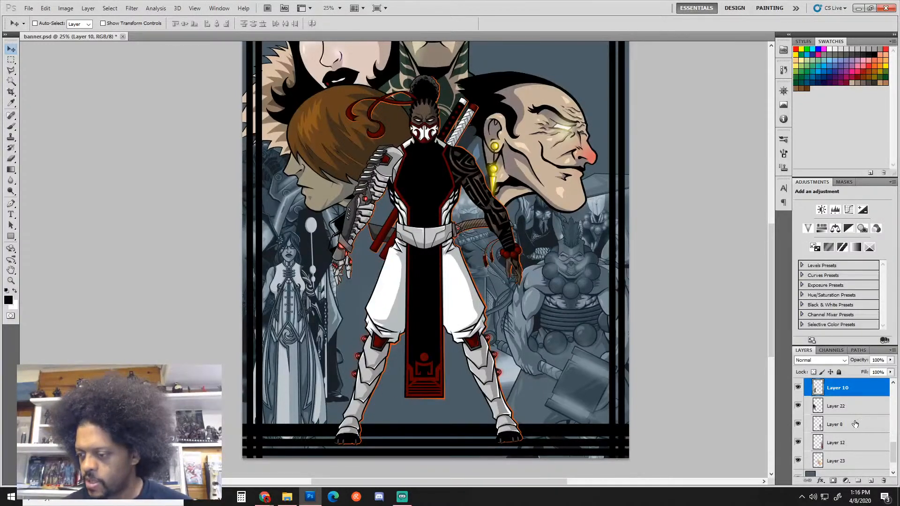
Step: Identify the figure on Layer 9 by toggling its visibility, and move it right behind the central figure's legs
left_click_drag(895, 452, 895, 438)
left_click(841, 433)
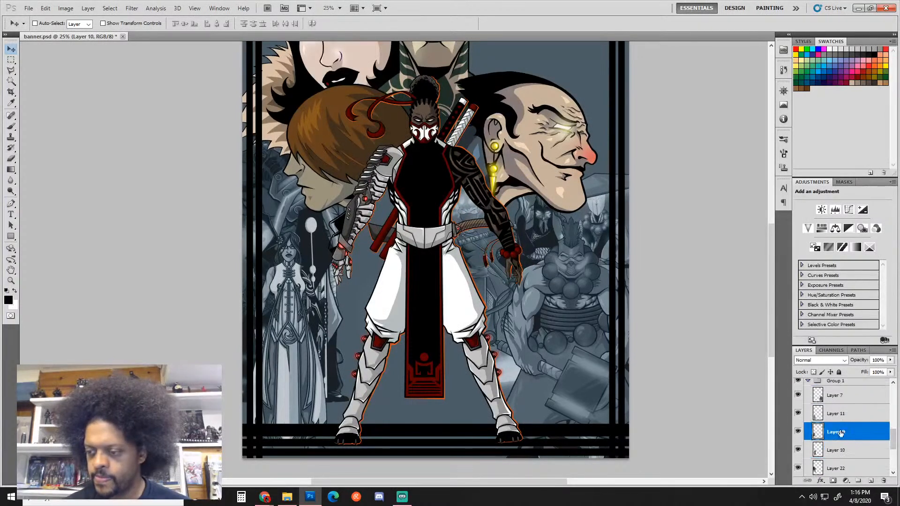
left_click(797, 431)
left_click(797, 431)
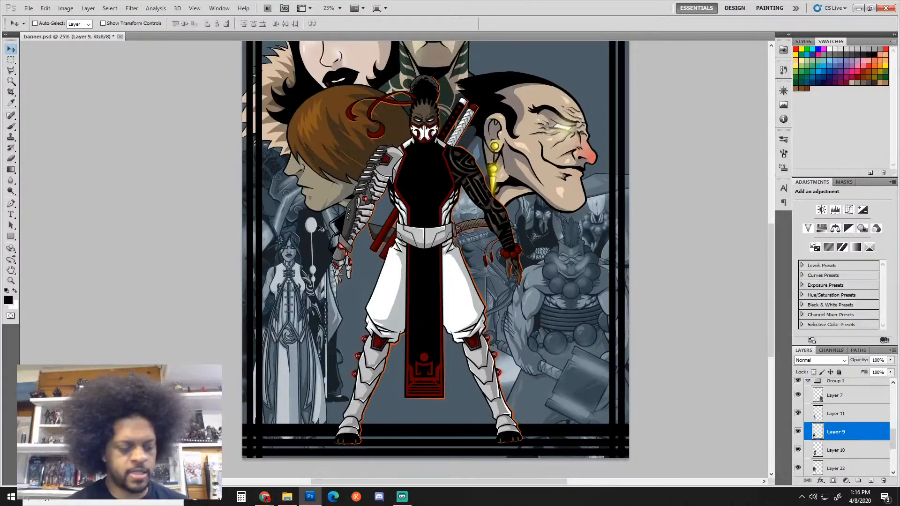
left_click_drag(315, 322, 415, 339)
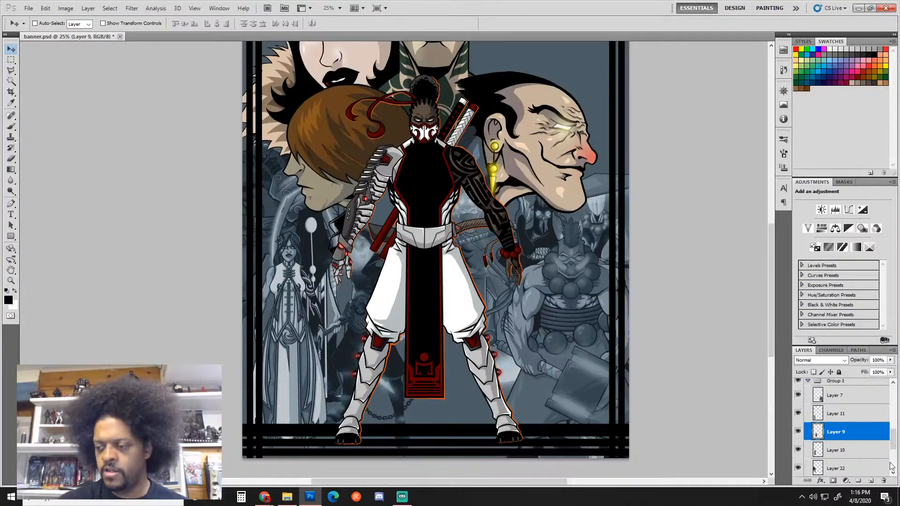
Step: Shift the Layer 10 staff figure slightly right and down, and move the large Layer 22 figure up and left
left_click_drag(893, 439, 893, 447)
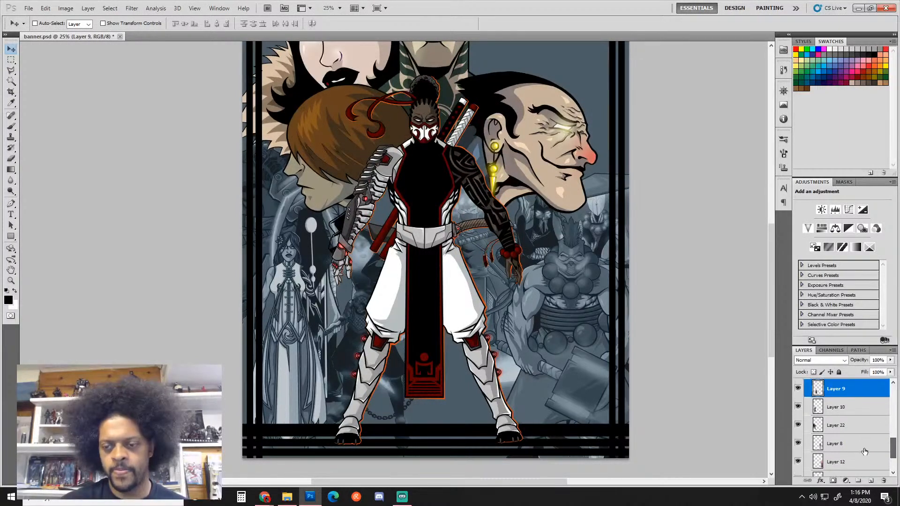
left_click(843, 407)
left_click_drag(331, 303, 342, 314)
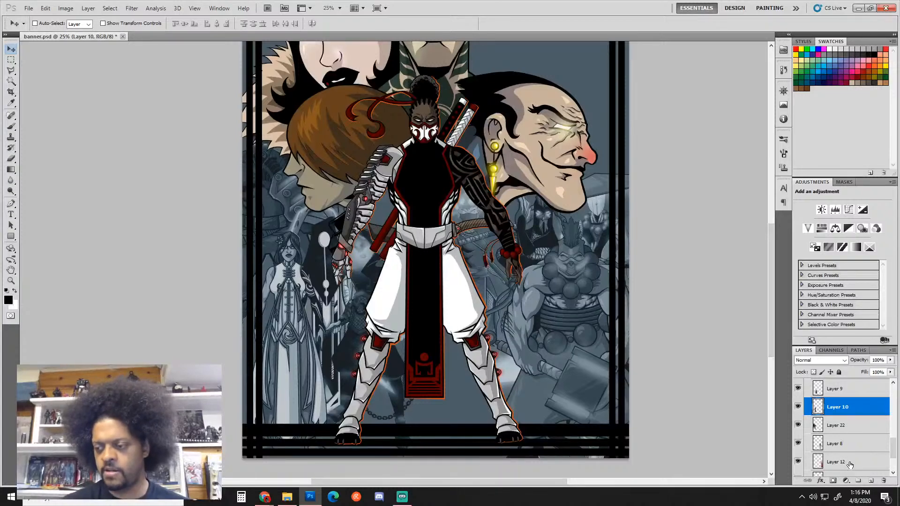
left_click(853, 426)
left_click_drag(344, 293, 315, 281)
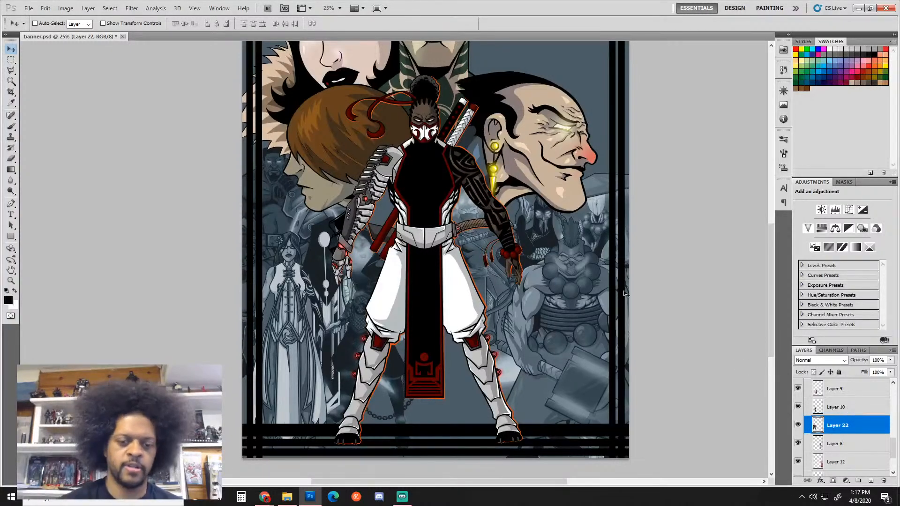
Step: Nudge Layer 8 to the left in small increments, and bring it partway back to the right
left_click(847, 447)
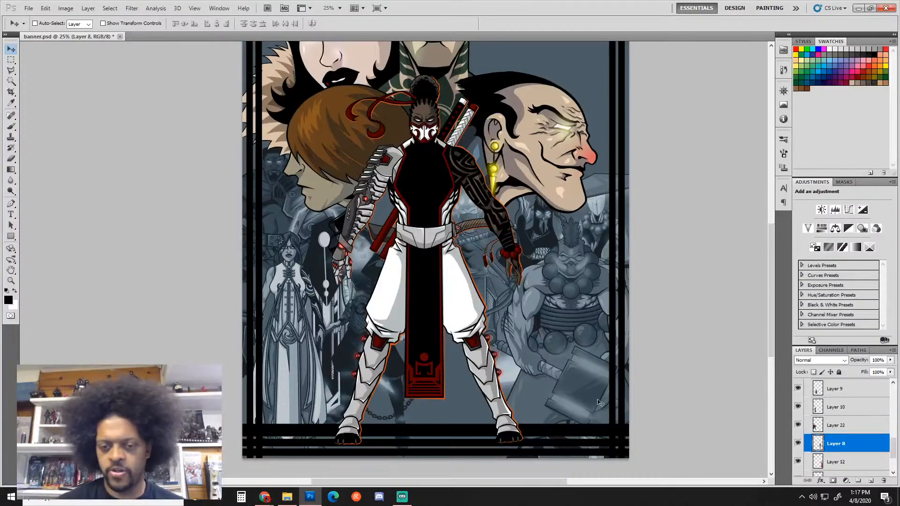
key("shift+Left")
key("shift+Left")
key("shift+Left")
key("shift+Left")
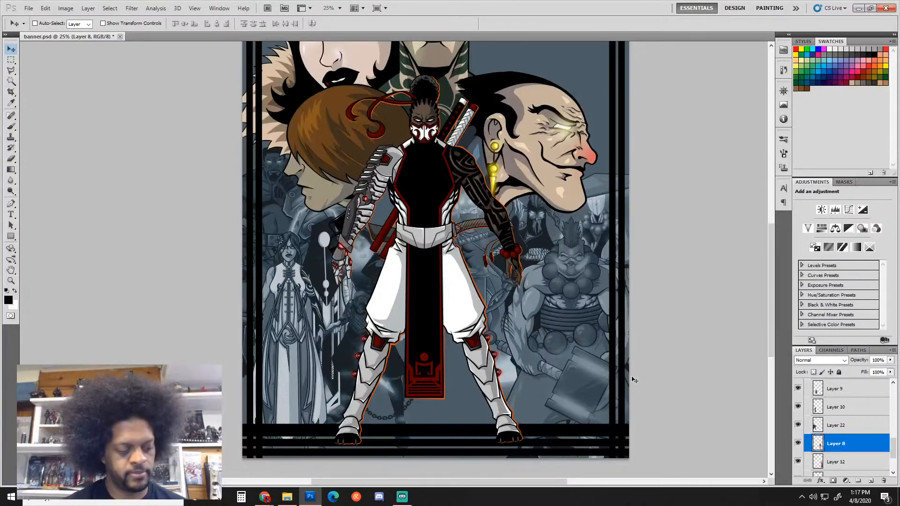
key("shift+Right")
key("shift+Right")
Step: Identify the robed woman's layer by toggling visibility, and move Layer 11 slightly left toward the border and up
mouse_move(893, 448)
left_mouse_down()
mouse_move(893, 473)
mouse_move(894, 454)
left_mouse_up()
left_click(797, 441)
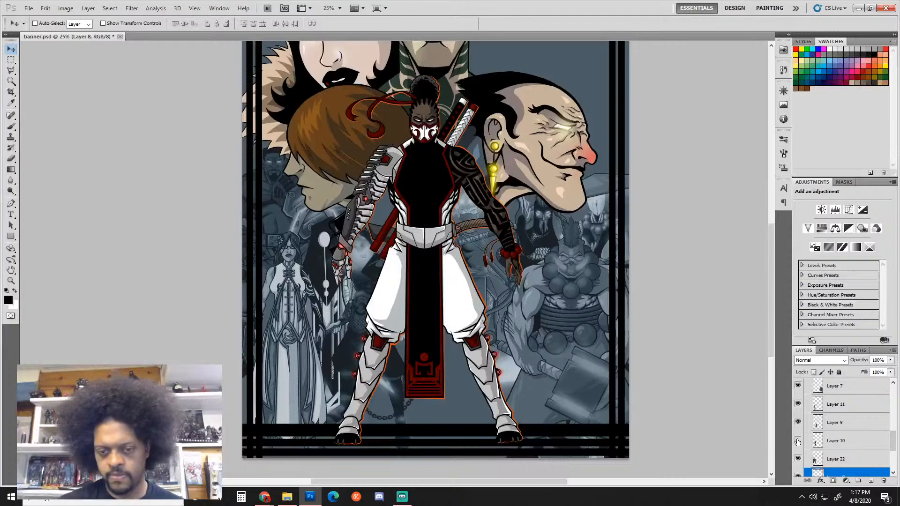
left_click(797, 440)
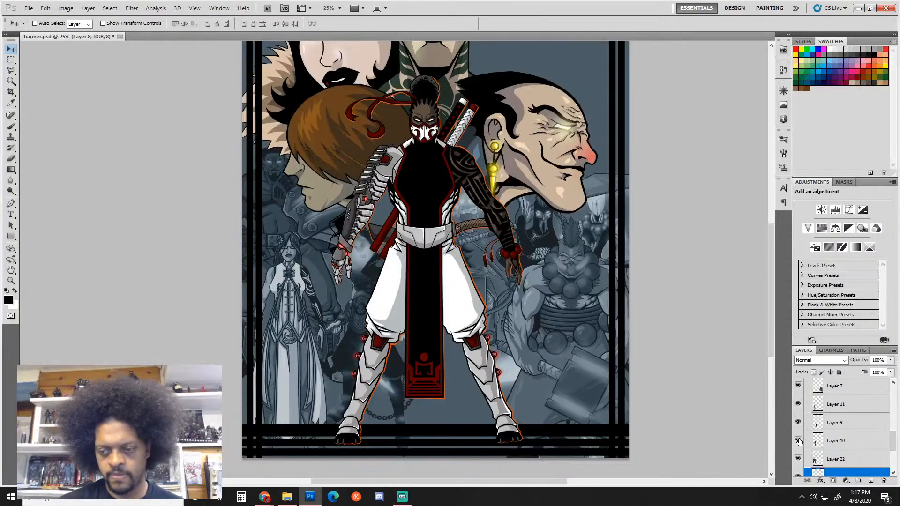
left_click(797, 405)
left_click(796, 405)
left_click(837, 404)
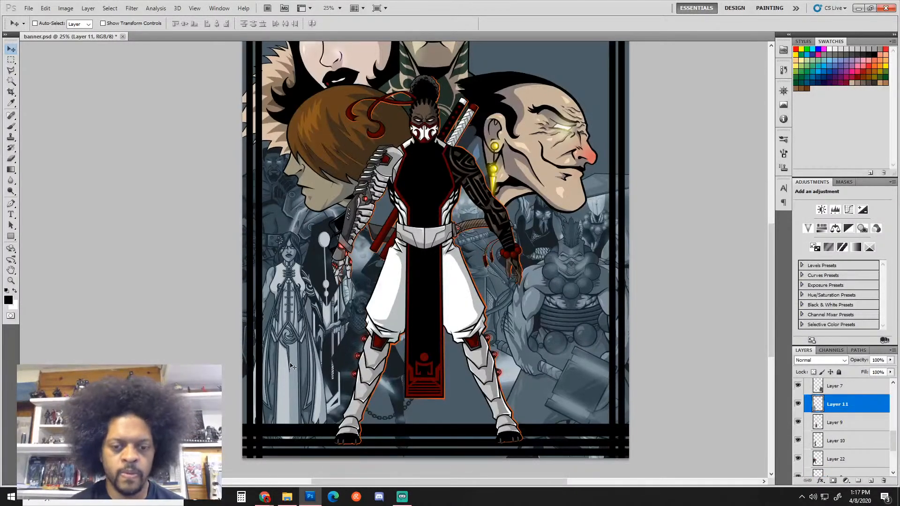
left_click_drag(291, 366, 280, 368)
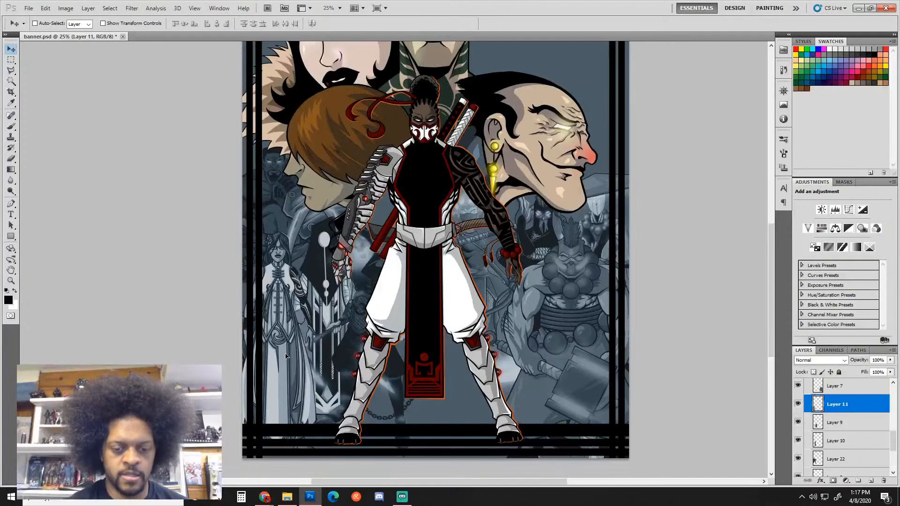
left_click_drag(287, 356, 291, 344)
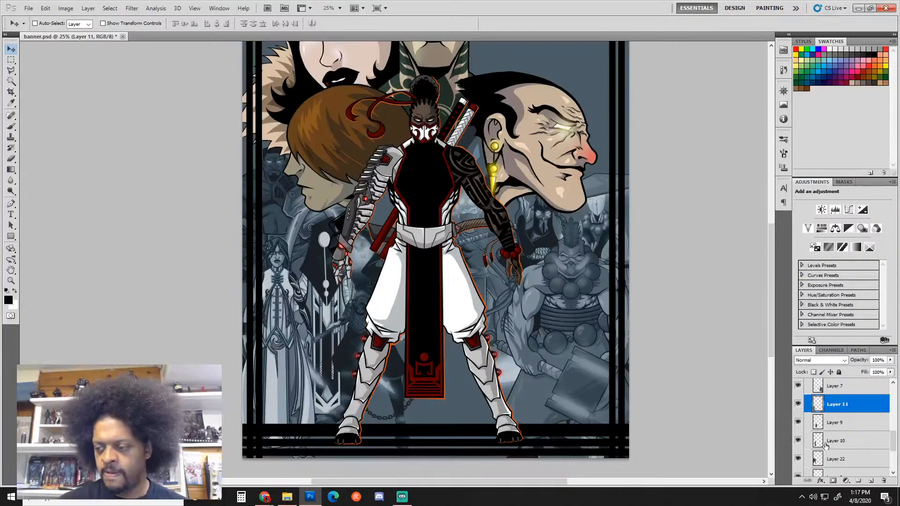
Step: Check the neighbouring figure layers' visibility, and nudge the Layer 10 staff figure slightly left and up, closer to the robed woman
left_click(798, 386)
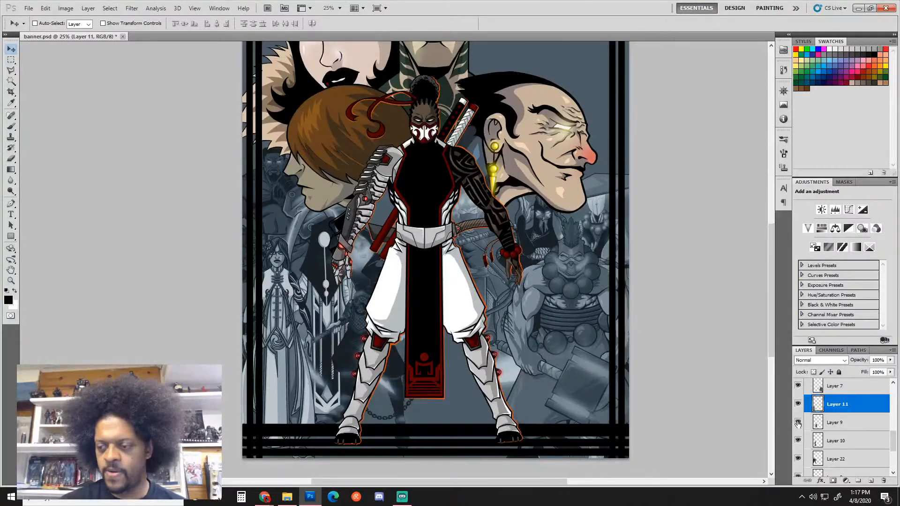
left_click(798, 422)
left_click(797, 439)
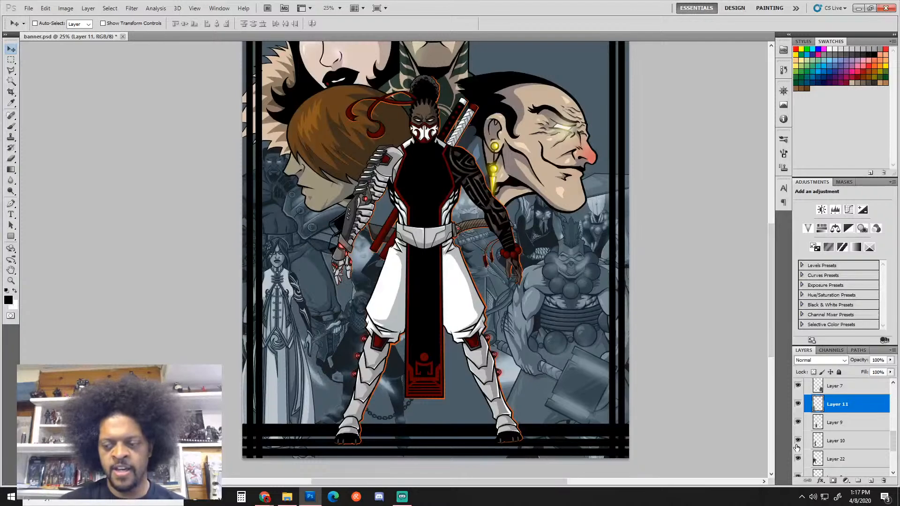
left_click(833, 436)
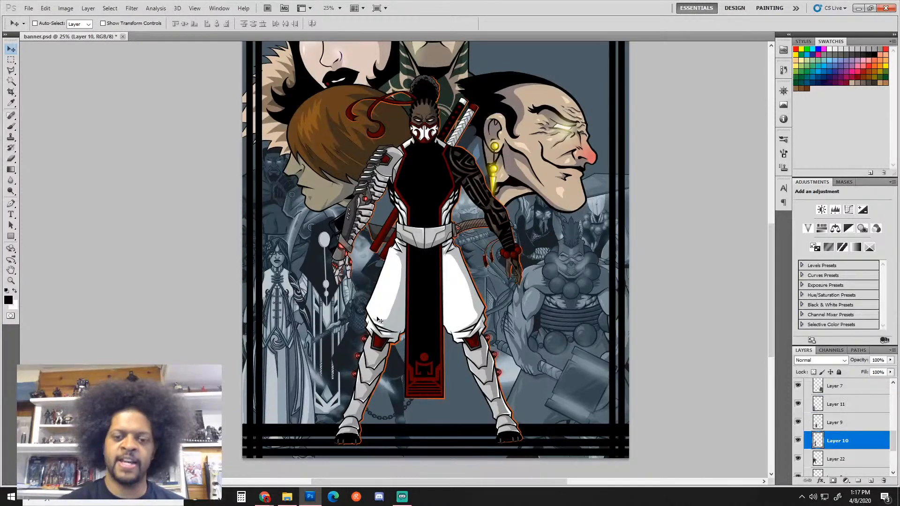
key("shift+Left")
key("shift+Left")
key("shift+Left")
key("shift+Left")
key("shift+Left")
key("shift+Left")
key("shift+Left")
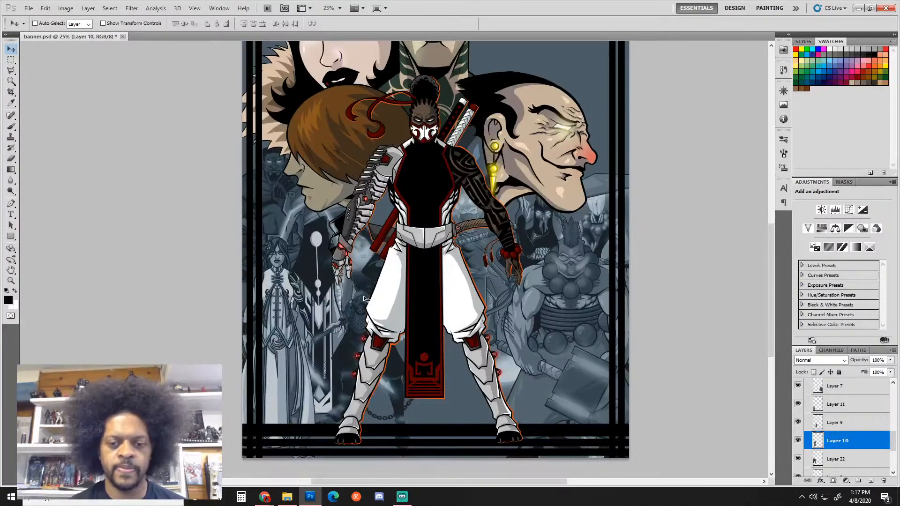
key("shift+Right")
key("shift+Right")
key("shift+Right")
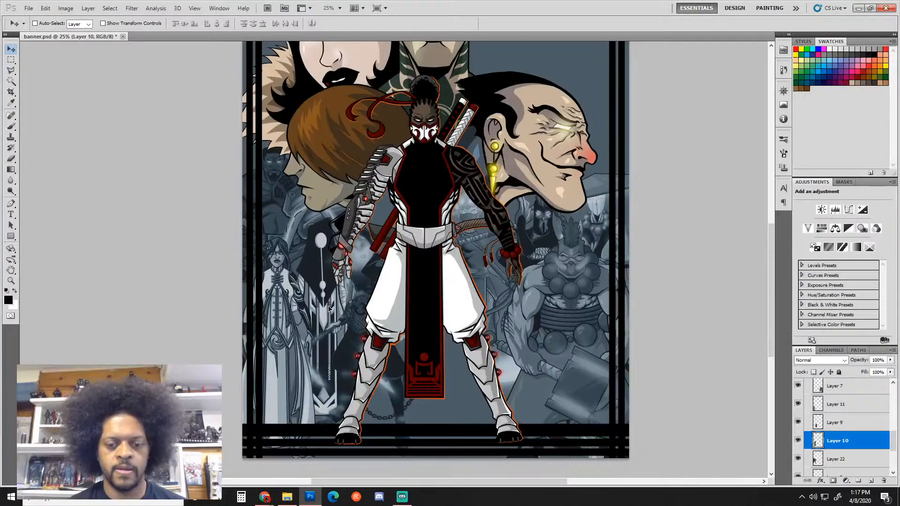
key("shift+Up")
key("shift+Up")
key("shift+Down")
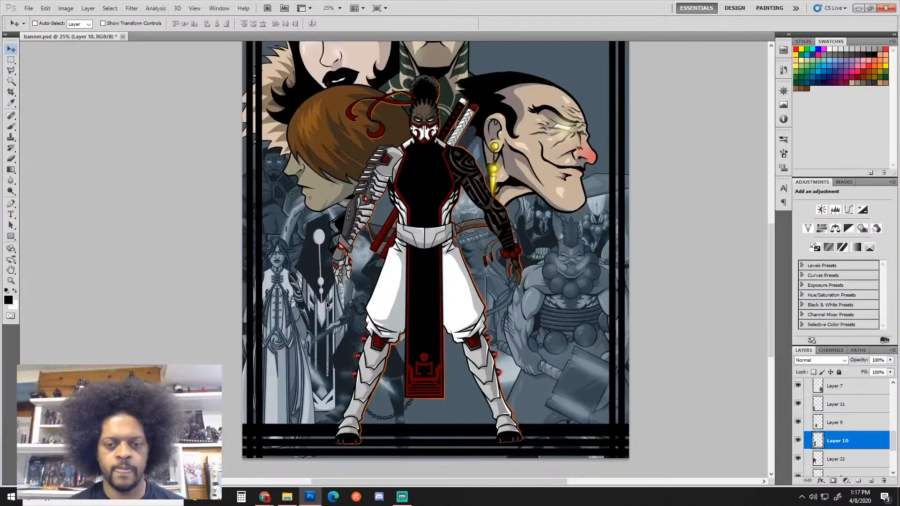
Step: Nudge the Layer 10 staff figure left, and shift the Layer 9 figure slightly left behind the central ninja
key("shift+Left")
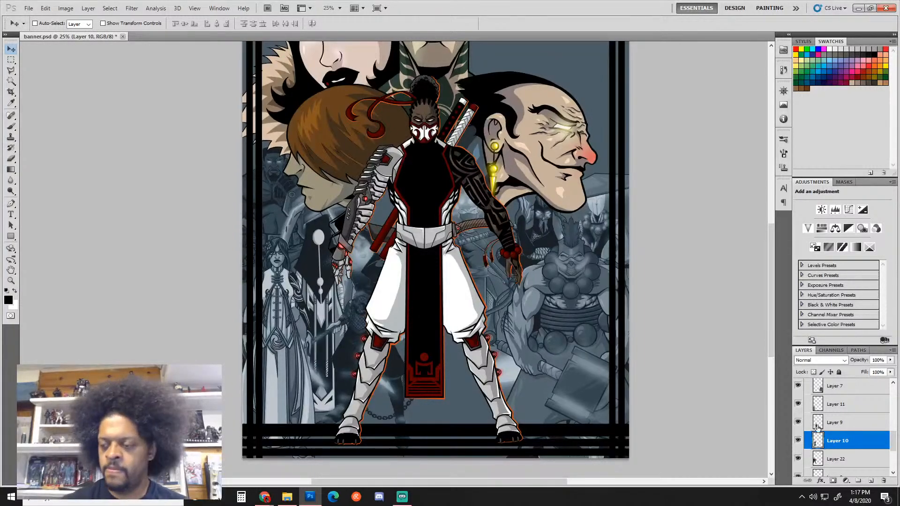
left_click(842, 425)
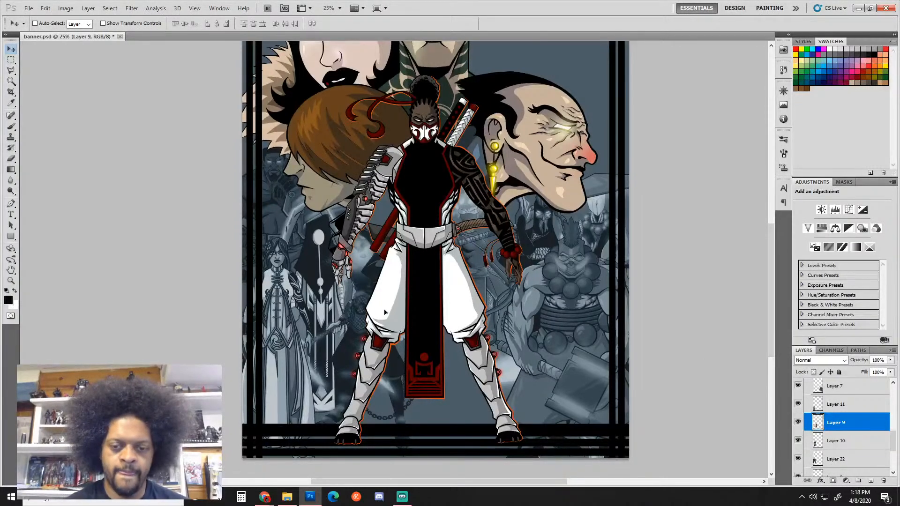
key("shift+Left")
key("shift+Left")
key("shift+Left")
key("shift+Left")
mouse_move(382, 314)
left_mouse_down()
mouse_move(383, 303)
mouse_move(385, 312)
left_mouse_up()
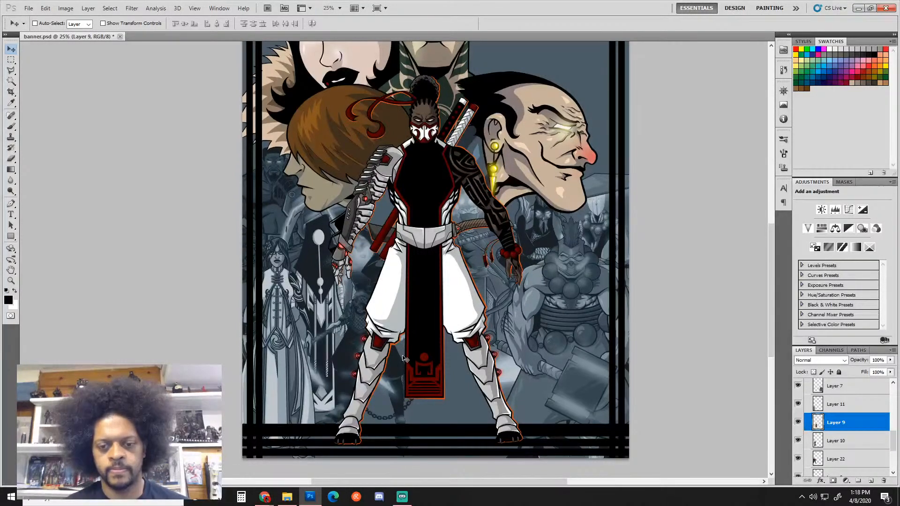
Step: With Layer 10 selected, toggle the visibility of Layers 9, 22 and 11 to see which figure each one holds
left_click(835, 442)
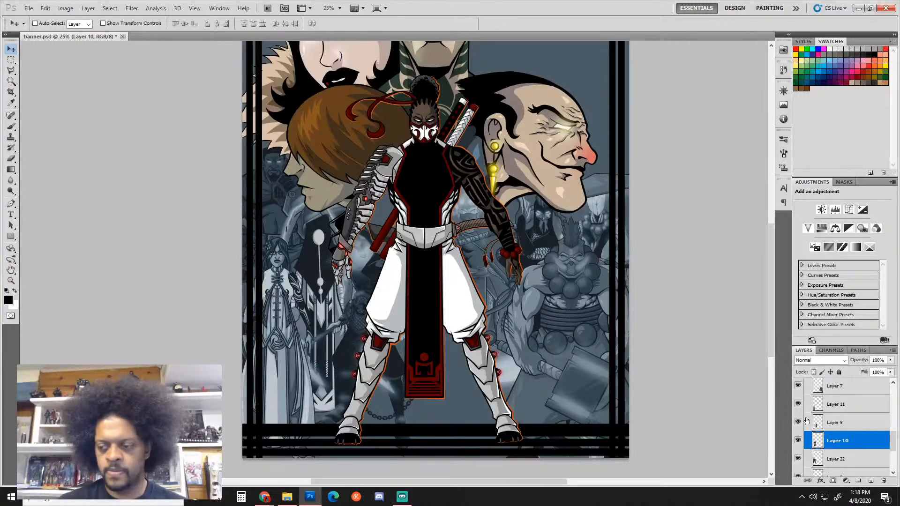
left_click(797, 422)
left_click(797, 422)
left_click(798, 459)
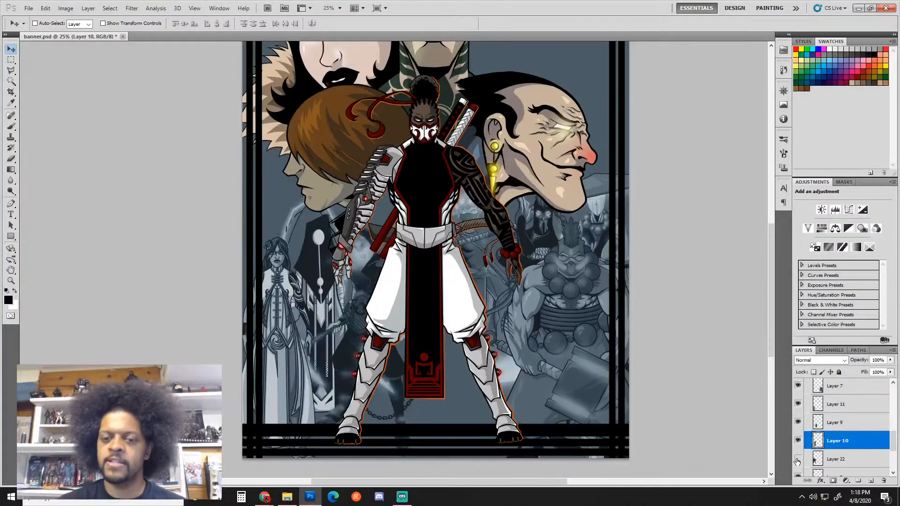
left_click(798, 458)
left_click(797, 419)
left_click(797, 419)
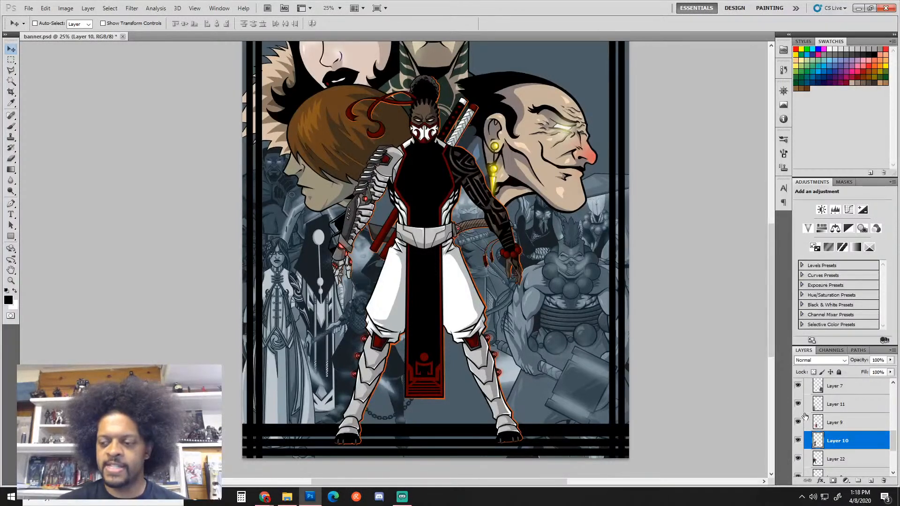
left_click(797, 399)
left_click(798, 392)
Step: Toggle the visibility of Layers 8, 12 and 23 to identify the remaining background figures
left_click(798, 477)
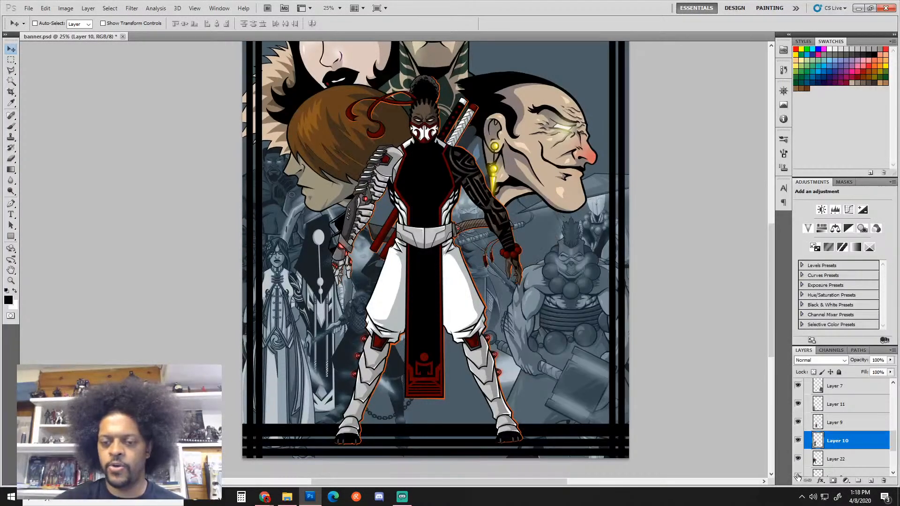
scroll(798, 475, "down", 5)
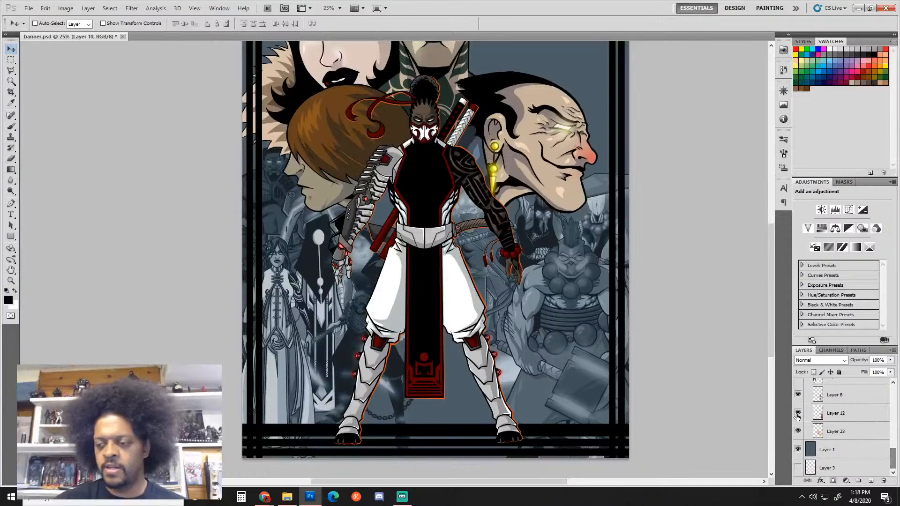
left_click(797, 394)
left_click(798, 394)
left_click(798, 412)
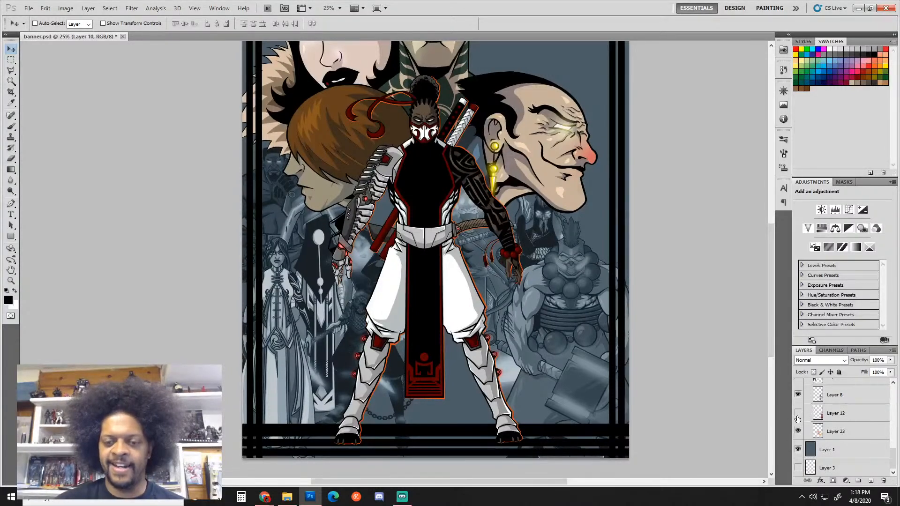
left_click(798, 412)
left_click(798, 431)
left_click(798, 431)
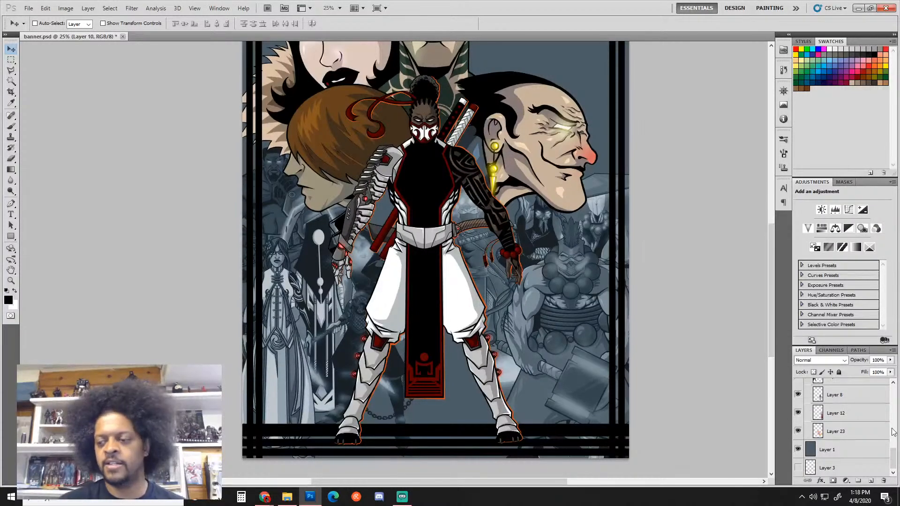
Step: Recheck which figures Layers 22, 11 and 9 hold by hiding and showing each layer
left_click_drag(893, 464, 893, 447)
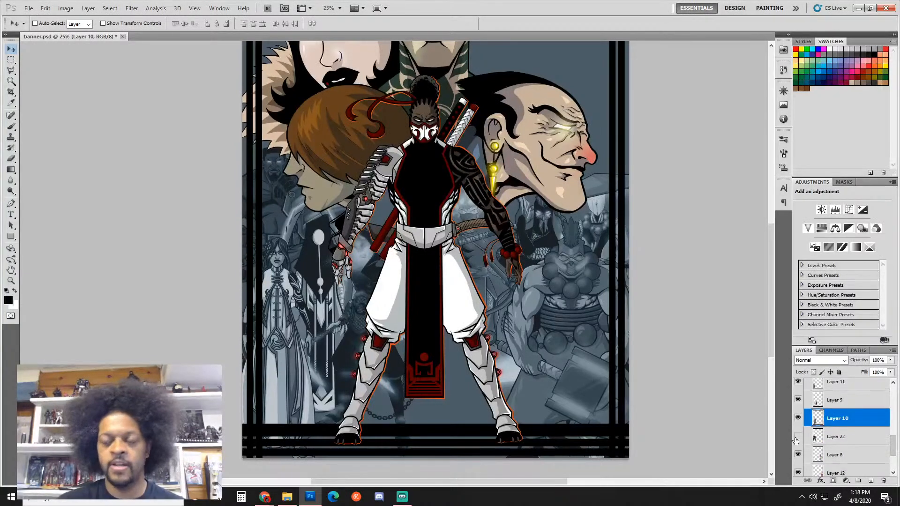
left_click(796, 439)
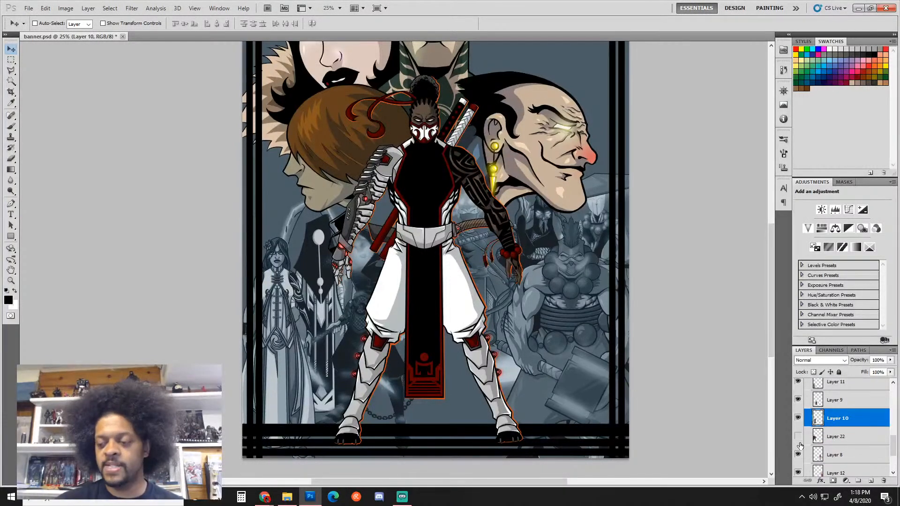
left_click(797, 440)
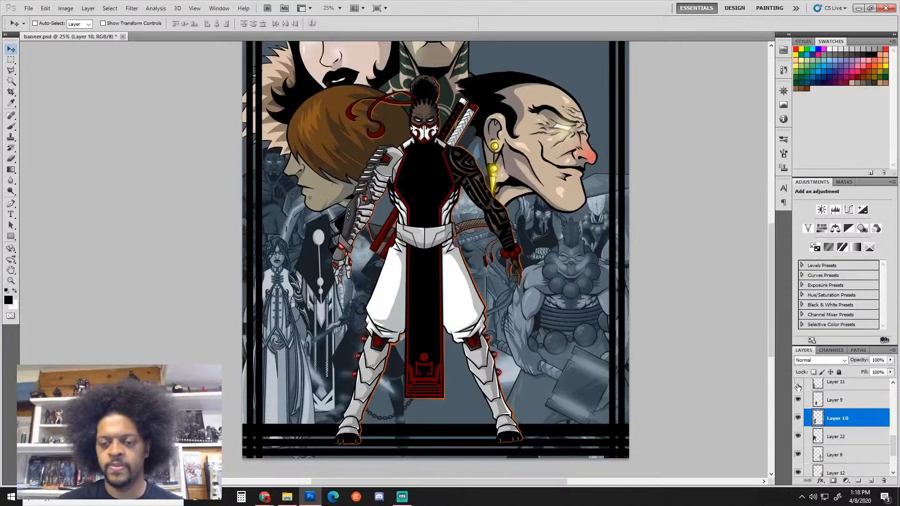
left_click(798, 383)
left_click(798, 384)
left_click(797, 401)
left_click(797, 400)
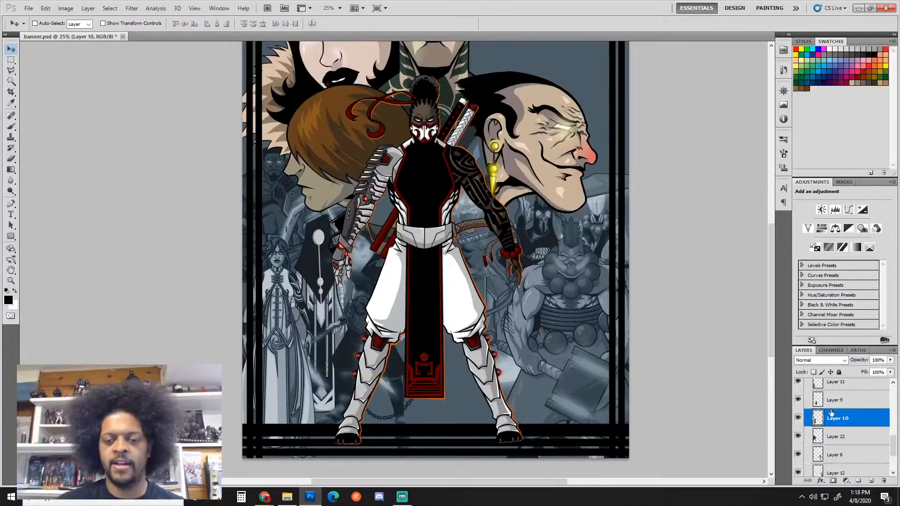
Step: Confirm the staff figure's layer by toggling Layer 10, and shift that figure slightly right and down
mouse_move(894, 442)
left_mouse_down()
mouse_move(894, 426)
mouse_move(893, 443)
left_mouse_up()
left_click(797, 438)
left_click(797, 437)
left_click(798, 435)
left_click(798, 435)
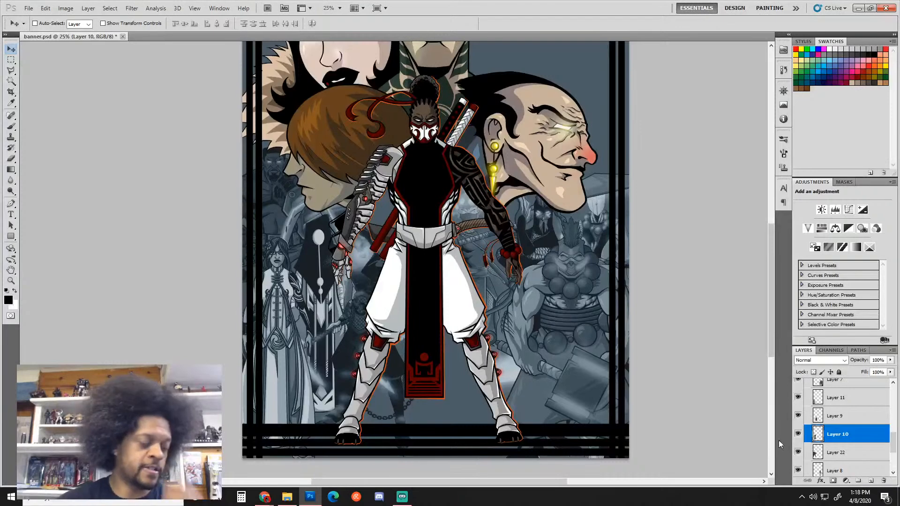
mouse_move(340, 322)
left_mouse_down()
mouse_move(354, 321)
mouse_move(367, 343)
mouse_move(341, 328)
left_mouse_up()
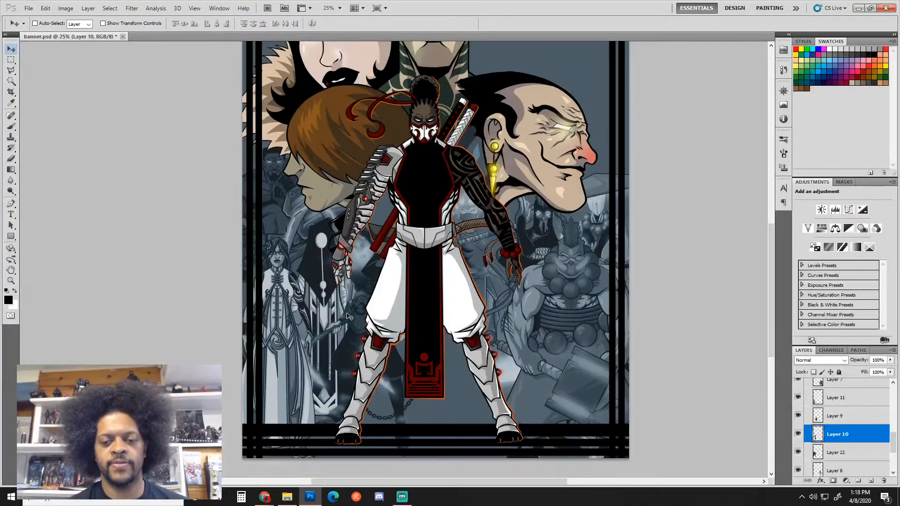
left_click_drag(347, 313, 366, 311)
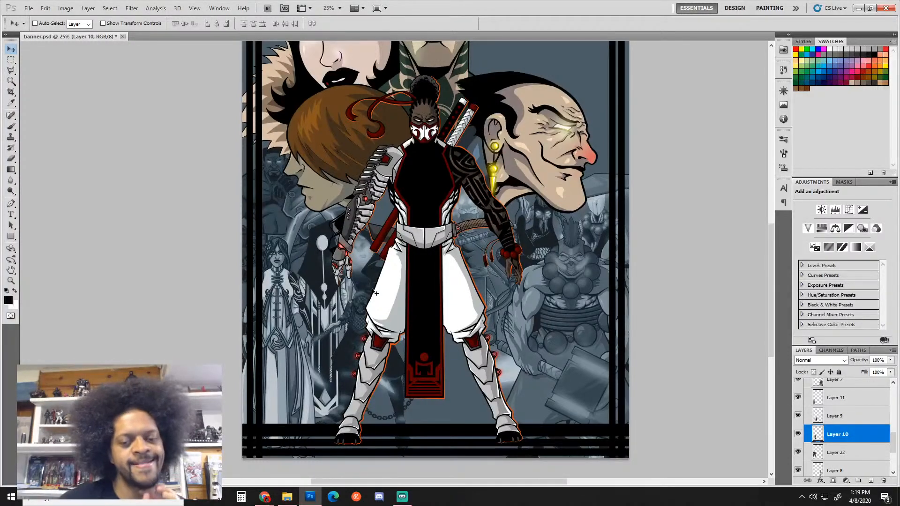
Step: Identify Layer 9 by toggling visibility, and erase its chain and lower part showing between the central ninja's legs
key("e")
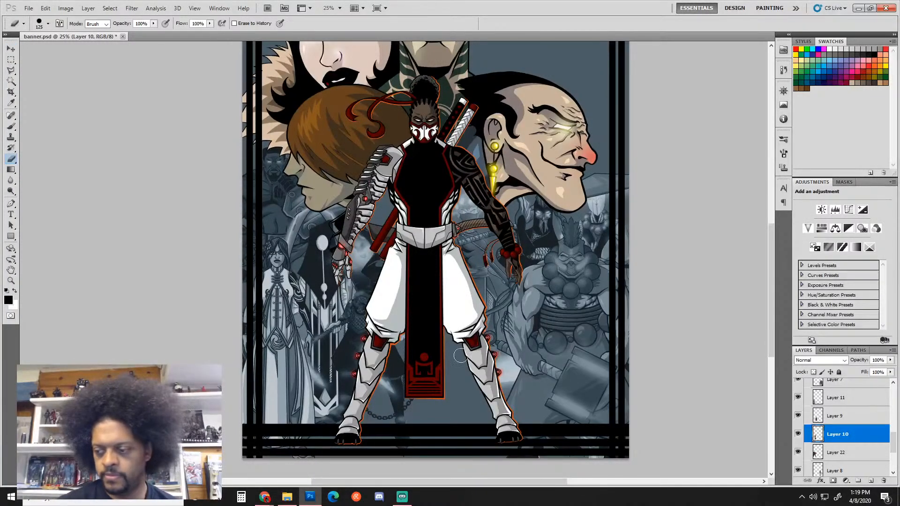
left_click(797, 452)
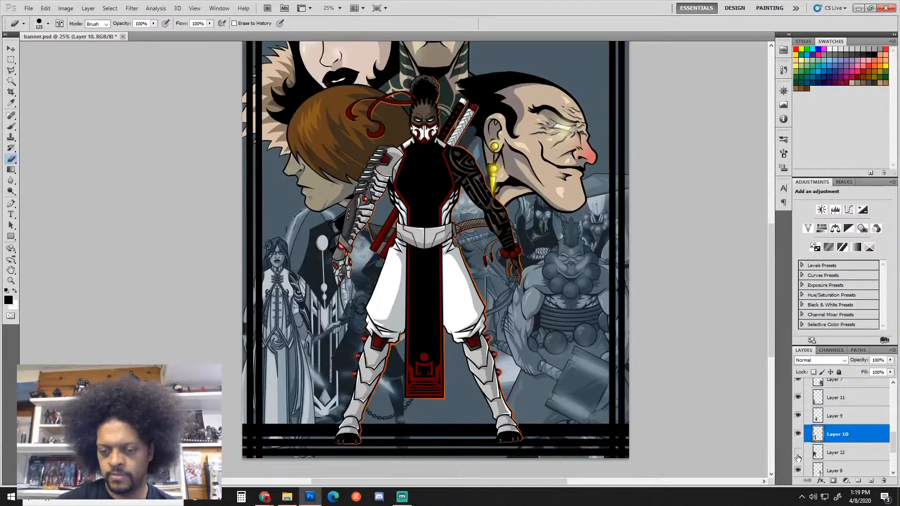
left_click(797, 452)
left_click(797, 416)
left_click(797, 416)
left_click(830, 416)
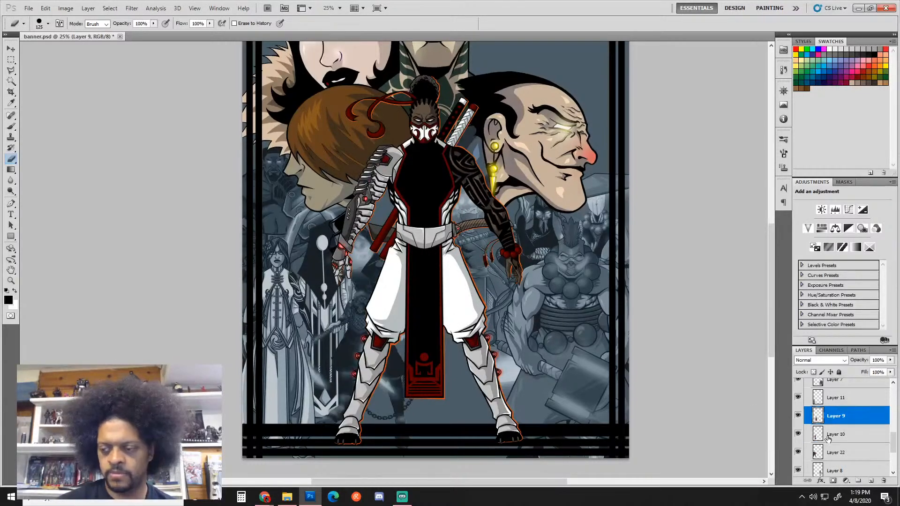
mouse_move(392, 430)
left_mouse_down()
mouse_move(413, 450)
mouse_move(418, 433)
mouse_move(389, 427)
mouse_move(379, 393)
left_mouse_up()
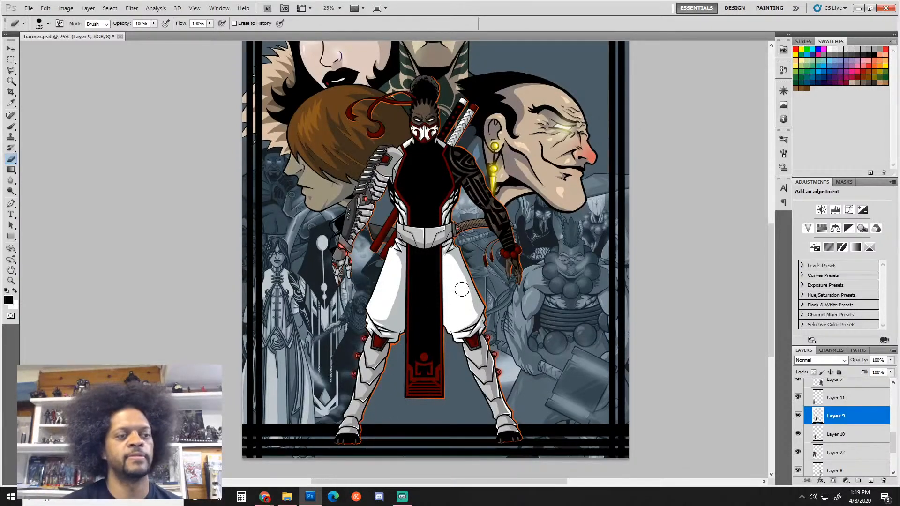
Step: Switch to File Explorer and open the crazy lean PSD from ninja empire > character development on the KAISER NEW (E:) drive
left_click(286, 497)
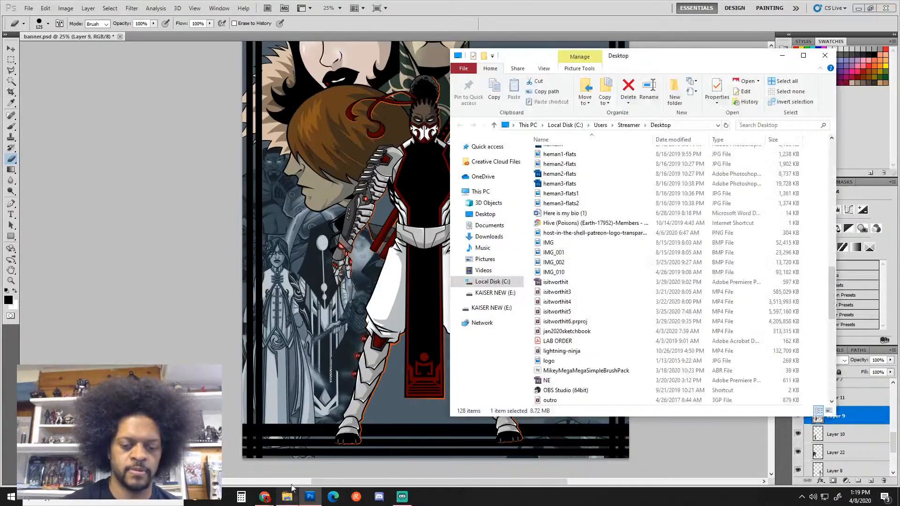
left_click(490, 293)
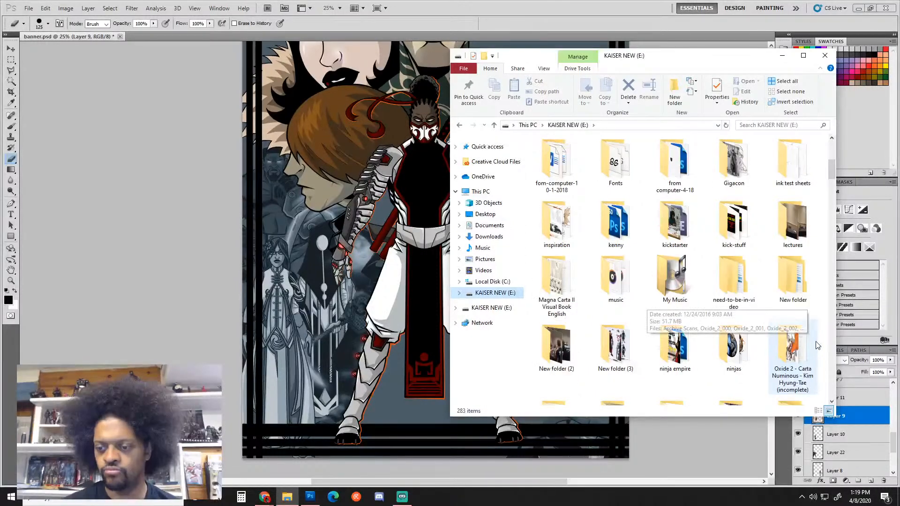
double_click(680, 351)
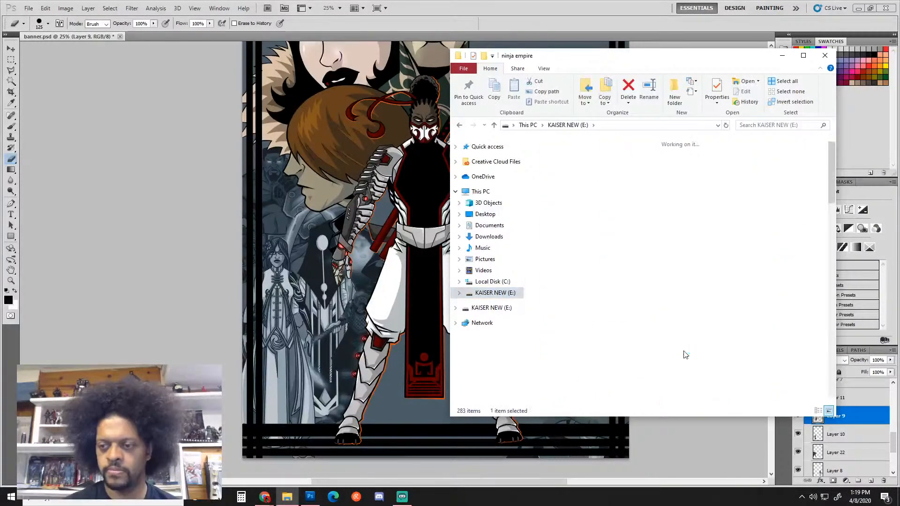
double_click(569, 167)
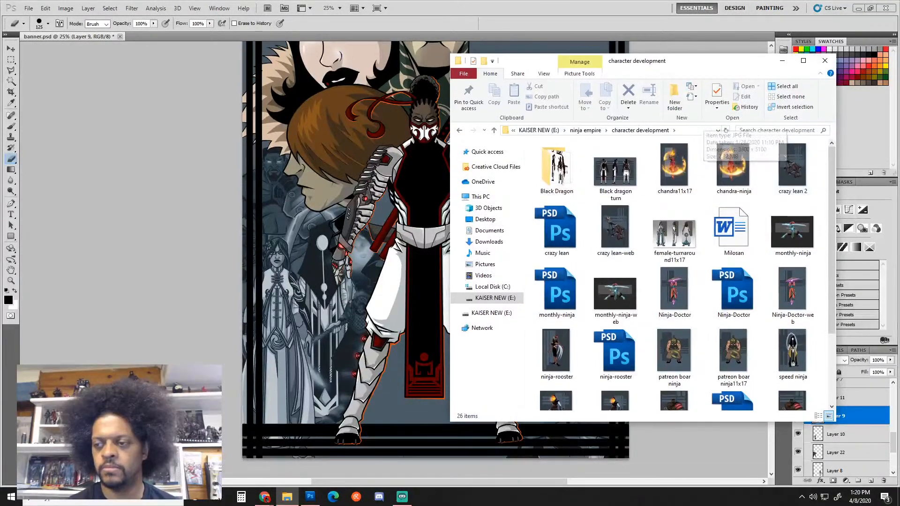
left_click(555, 229)
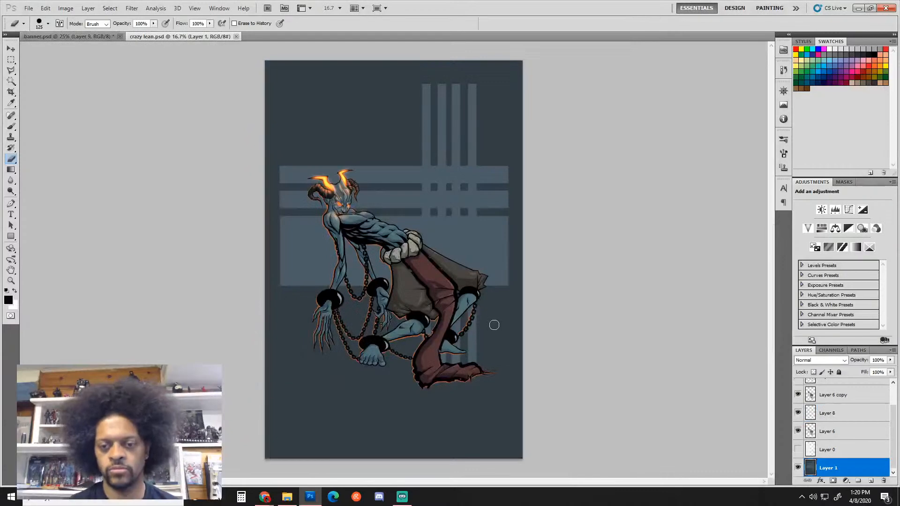
Step: Hide the background Layer 1 in crazy lean.psd, copy the whole horned figure merged, and paste it into banner.psd
left_click(798, 468)
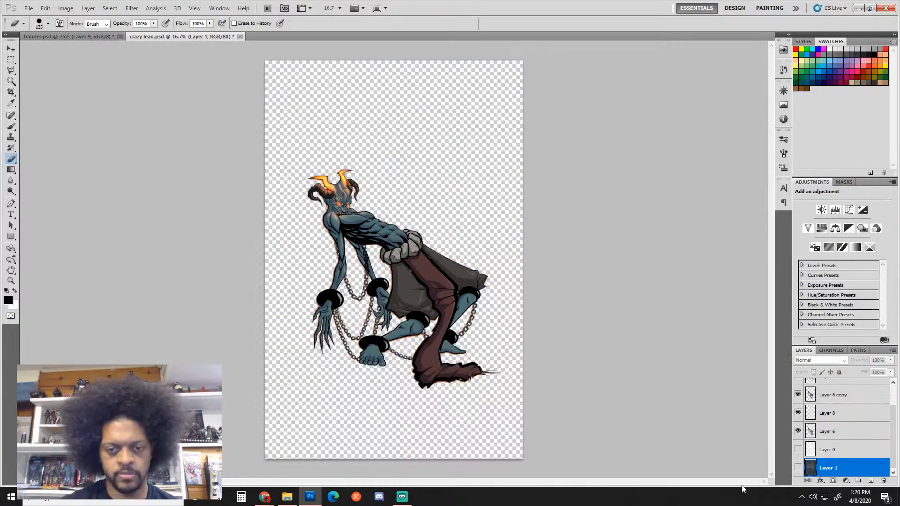
key("ctrl+a")
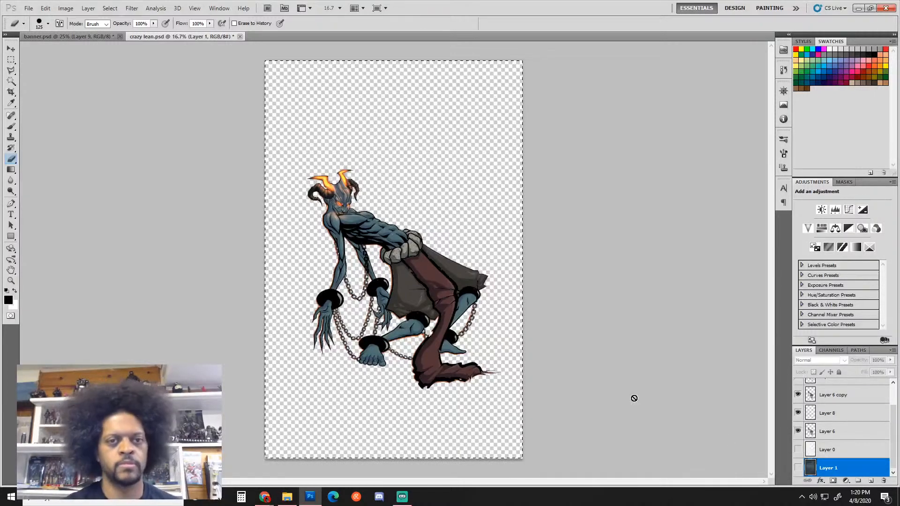
left_click(68, 36)
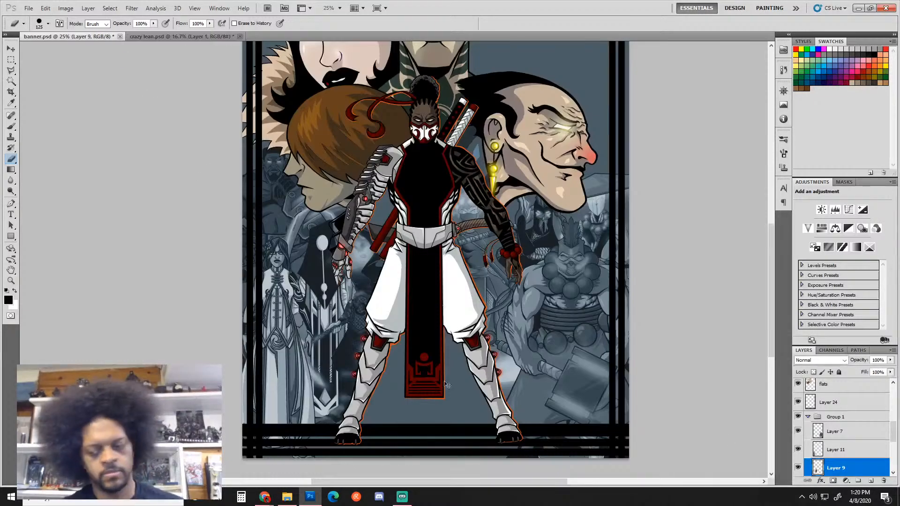
key("ctrl+v")
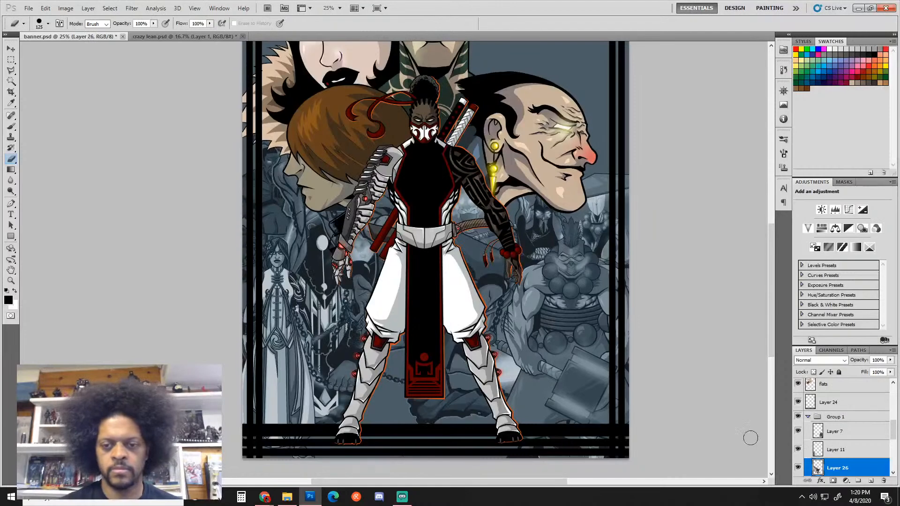
Step: Move the pasted horned figure down and right behind the central ninja, and place its layer between Layer 10 and Layer 22
key("v")
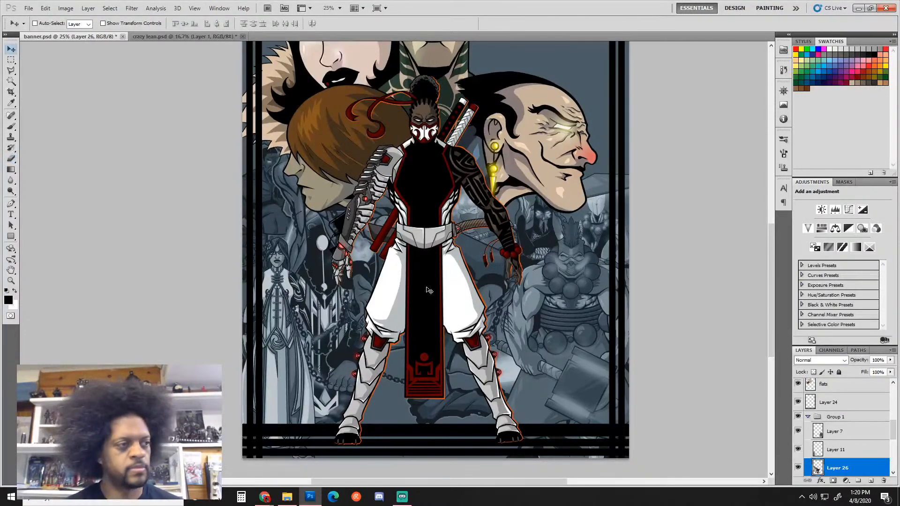
left_click_drag(453, 307, 514, 347)
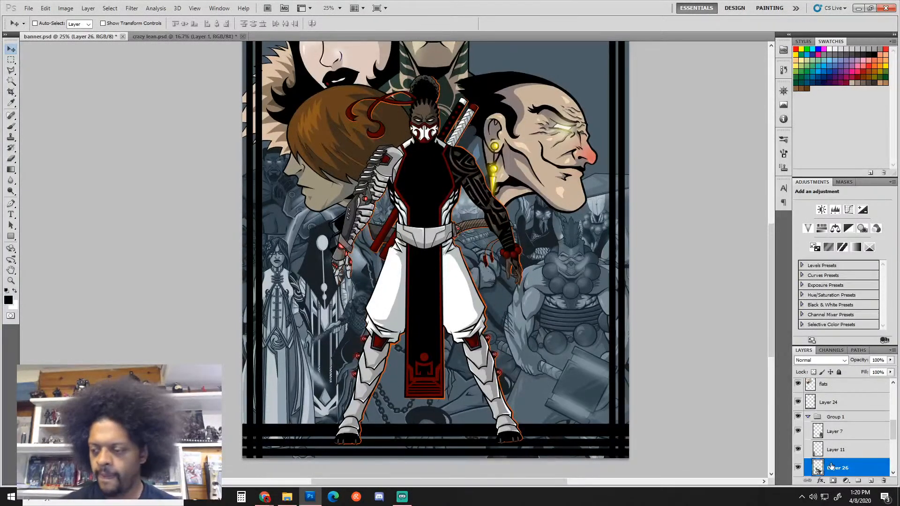
left_click_drag(894, 432, 856, 459)
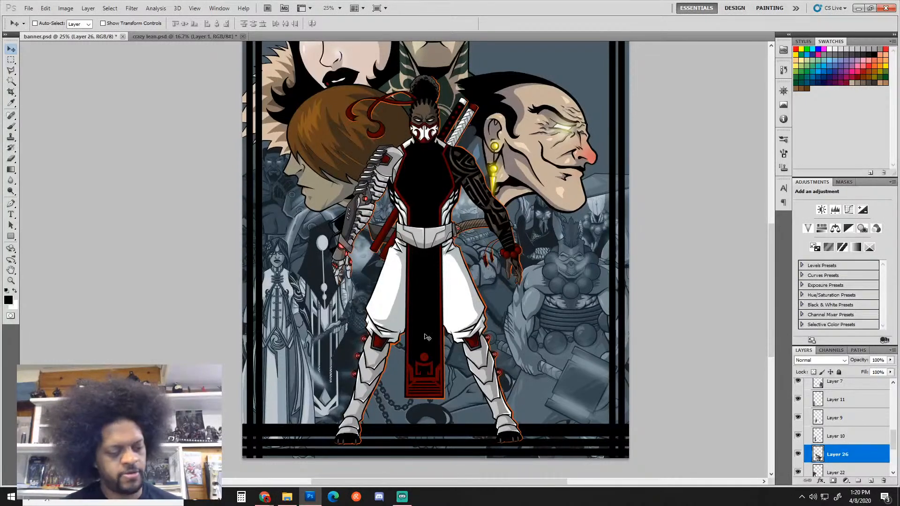
Step: Erase the parts of the pasted horned figure showing between the central ninja's legs, and check the whole banner
key("e")
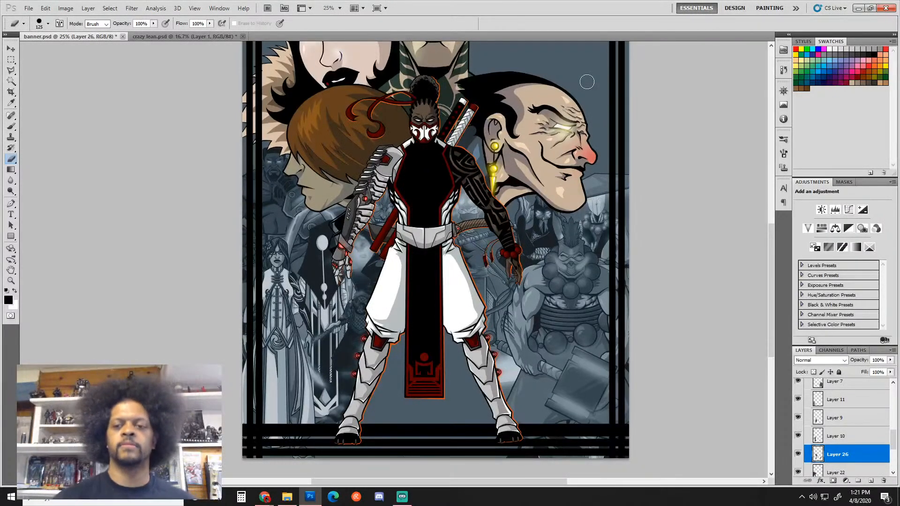
left_click(524, 350, "ctrl+alt")
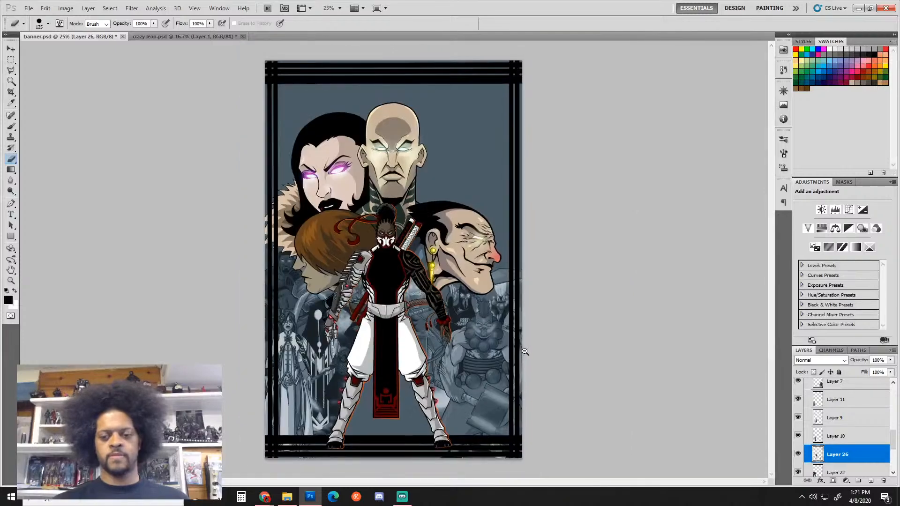
Step: Switch to File Explorer, go back to the ninja empire folder and open ninja-print2.psd
left_click(525, 351, "ctrl+alt")
key("s")
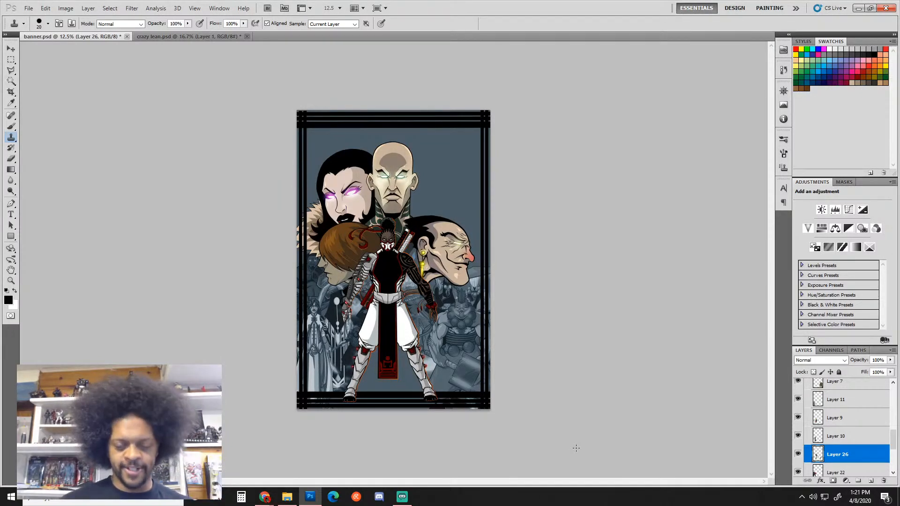
left_click(286, 495)
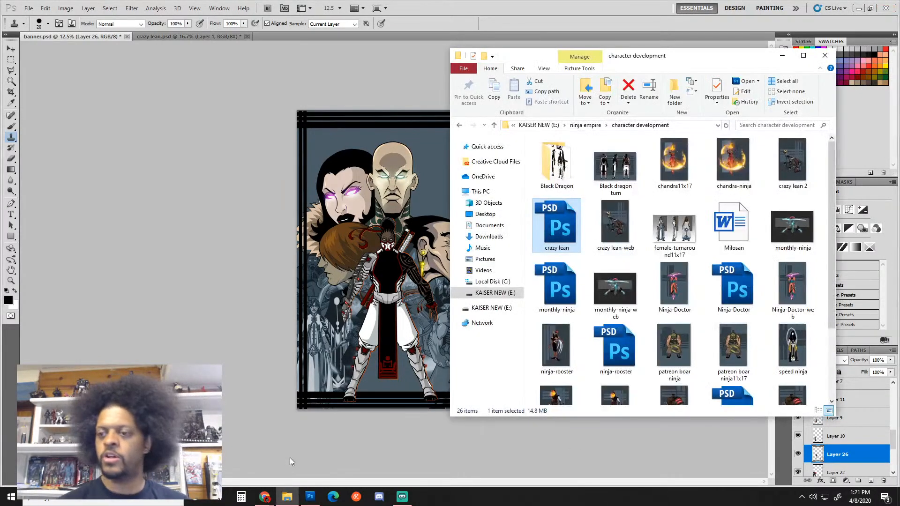
left_click(460, 125)
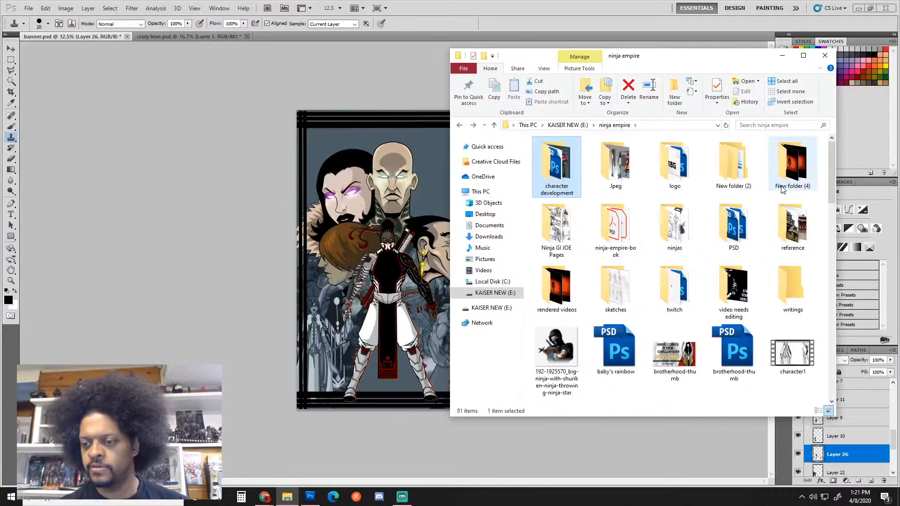
left_click_drag(832, 196, 817, 317)
left_click(626, 232)
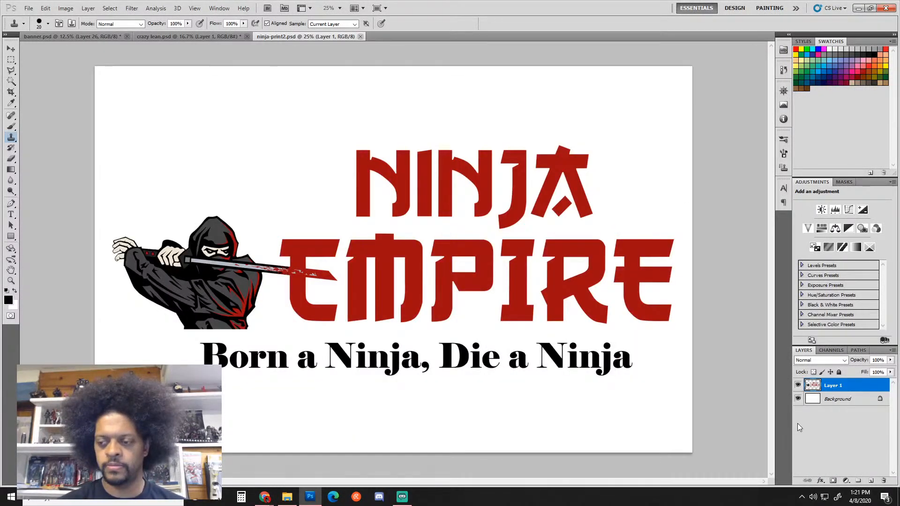
Step: Hide the white Background layer in ninja-print2.psd, copy the entire Ninja Empire logo, and paste it into banner.psd
left_click(798, 399)
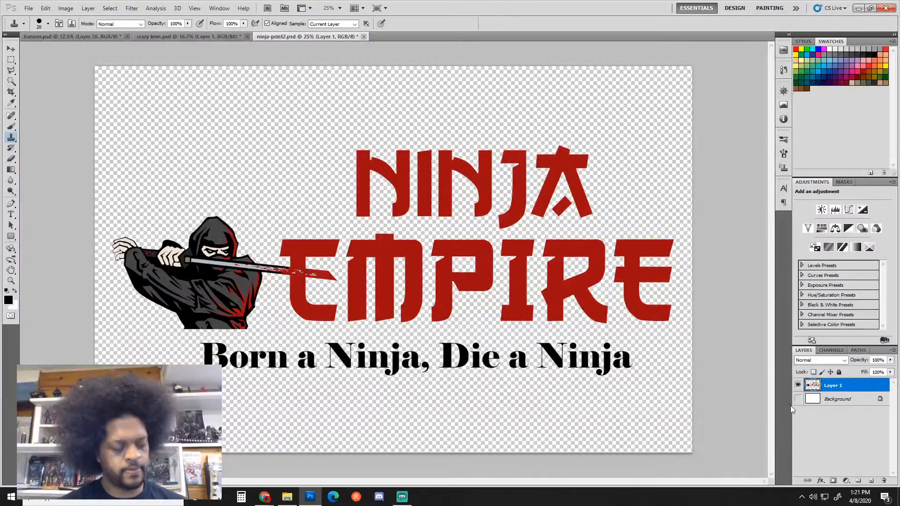
key("ctrl+a")
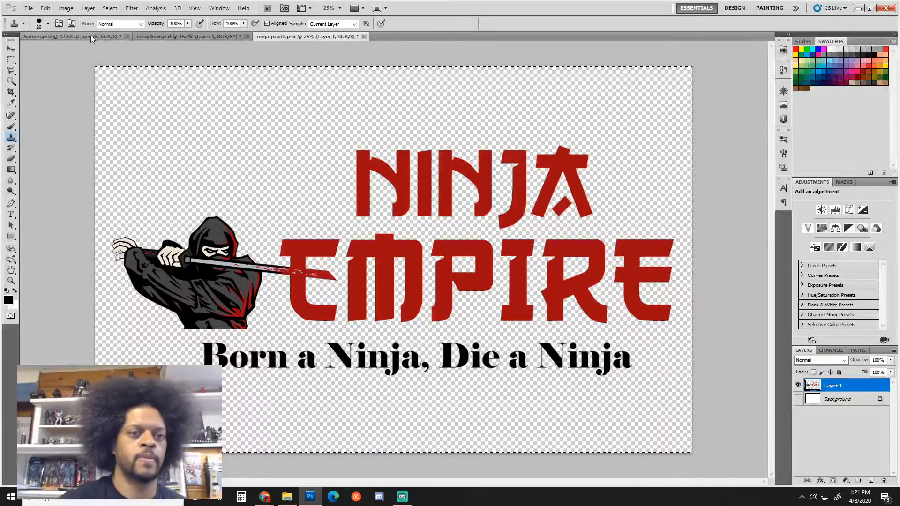
key("ctrl+Tab")
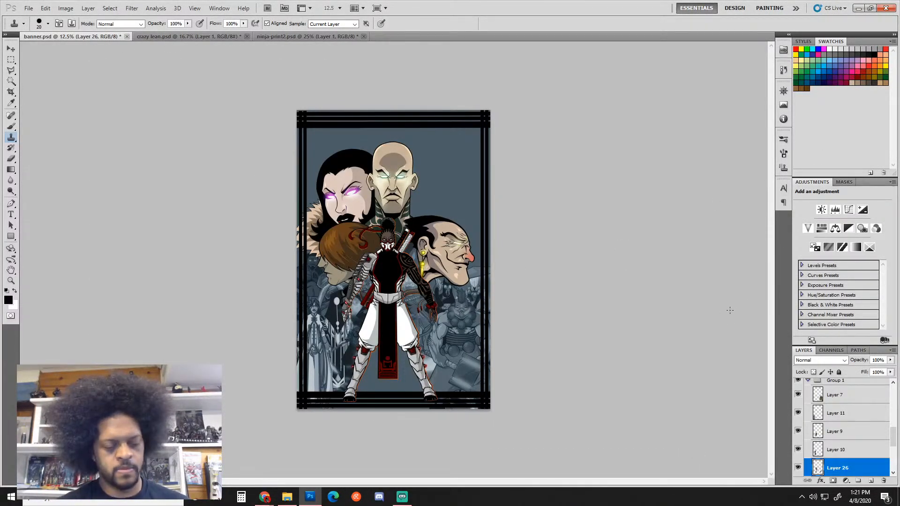
key("ctrl+v")
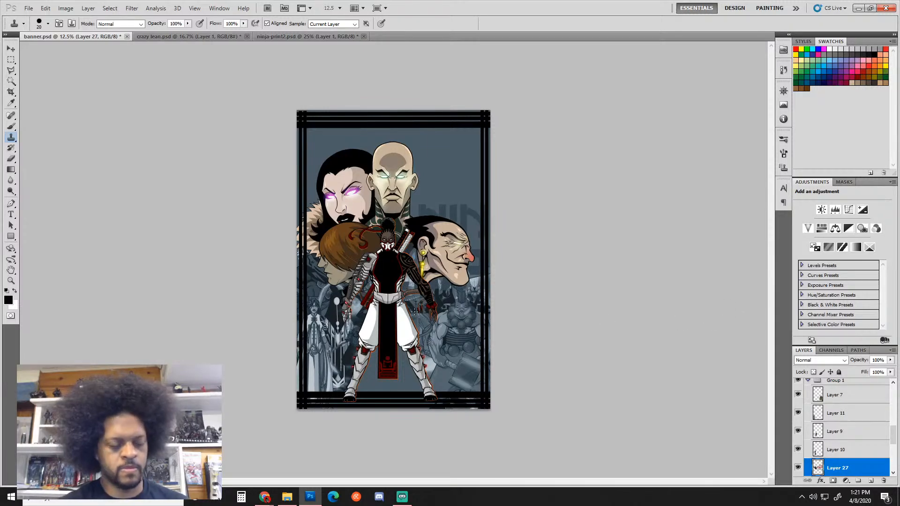
Step: Scale the pasted Ninja Empire logo down proportionally to about 29% of its size
key("ctrl+minus")
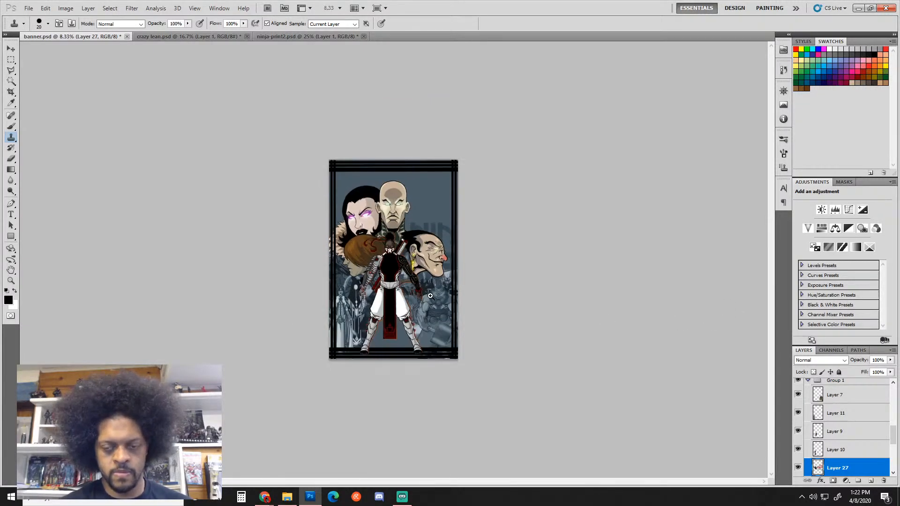
scroll(434, 319, "up", 3)
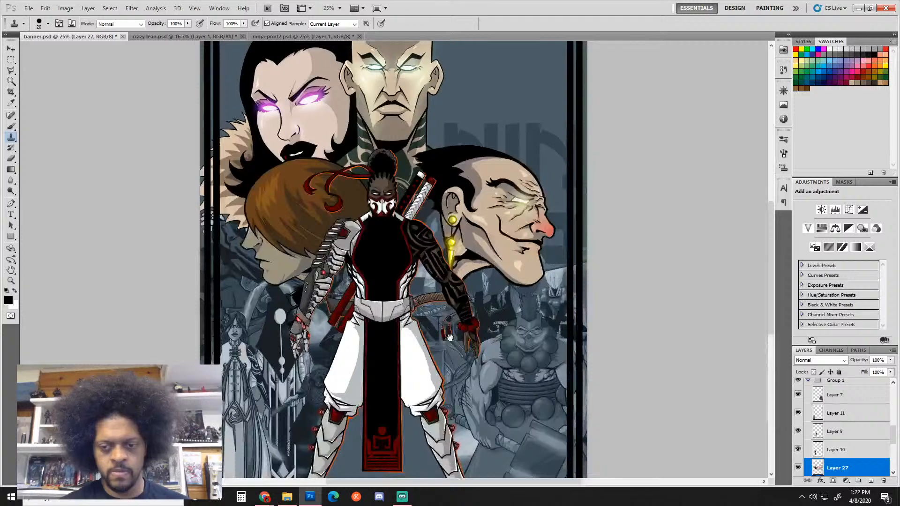
left_click_drag(450, 337, 448, 314)
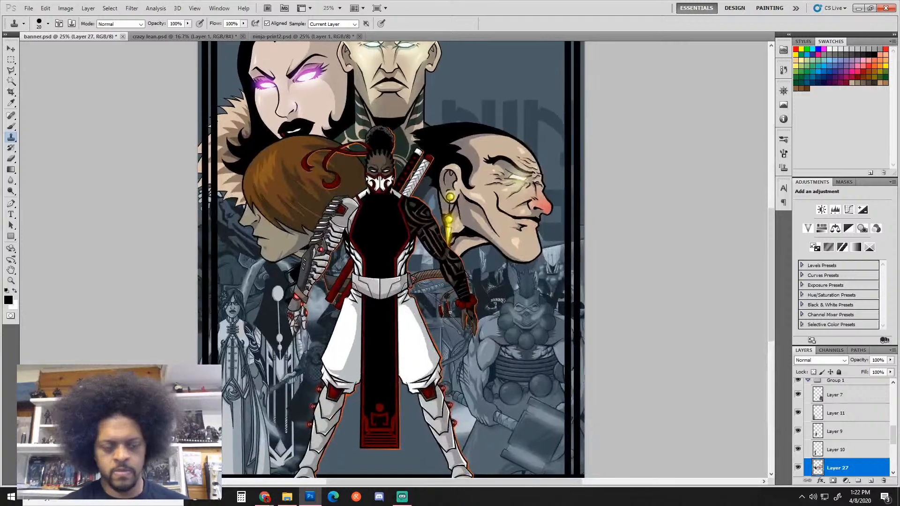
key("ctrl+t")
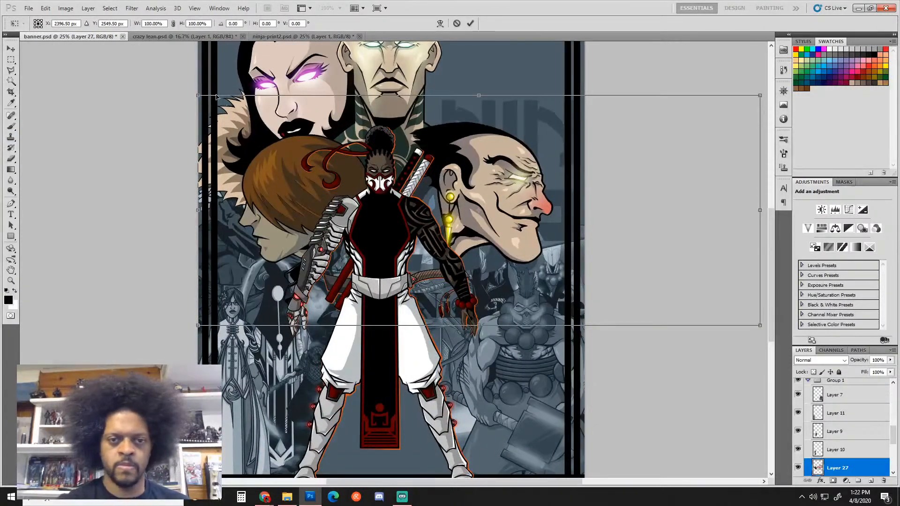
left_click_drag(198, 95, 577, 304)
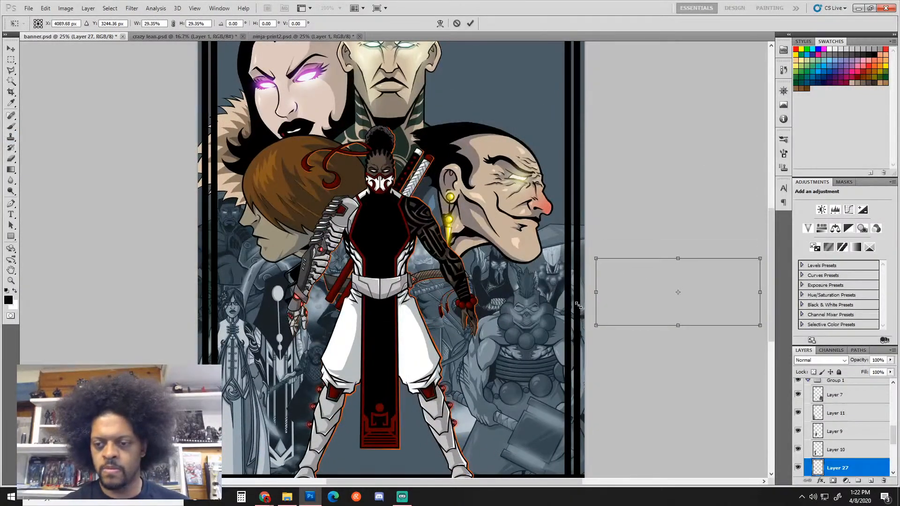
Step: Place the scaled logo between the central ninja's lower legs, just above the bottom border stripes, and apply the transform
left_click_drag(675, 293, 383, 458)
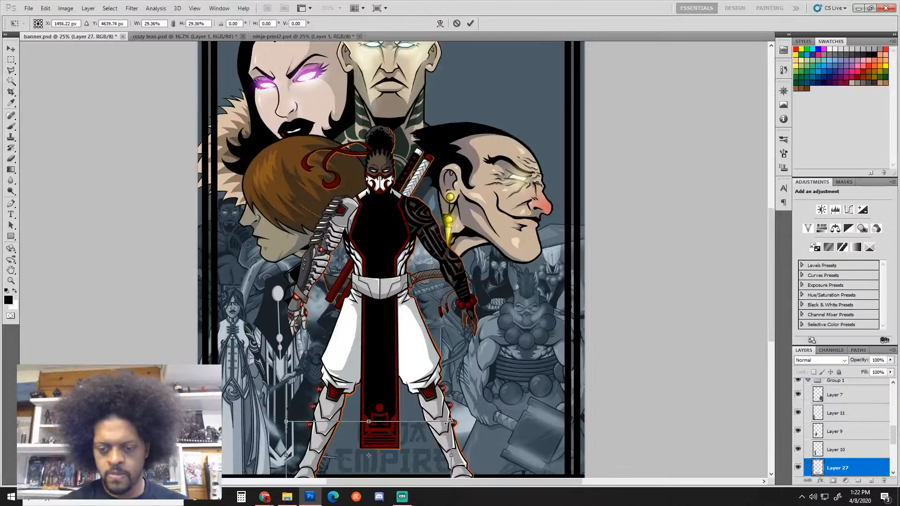
left_click_drag(426, 455, 415, 453)
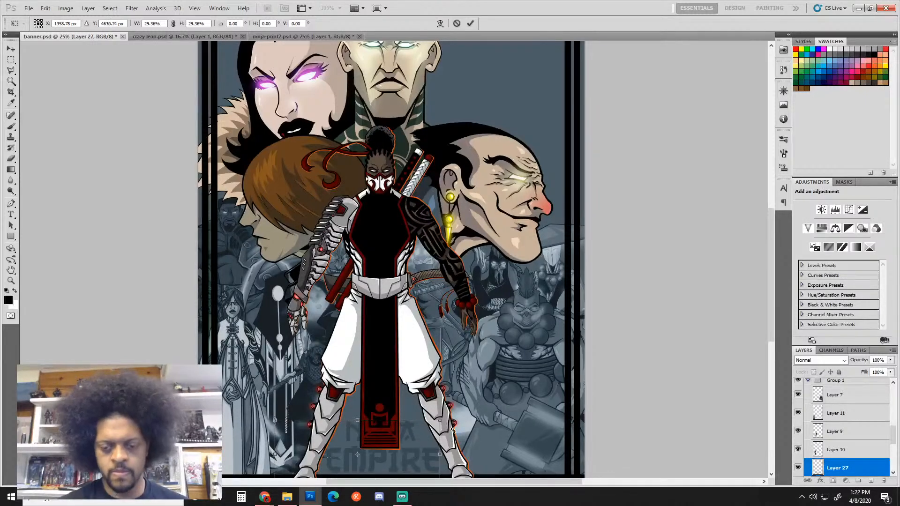
key("ctrl+minus")
key("ctrl+minus")
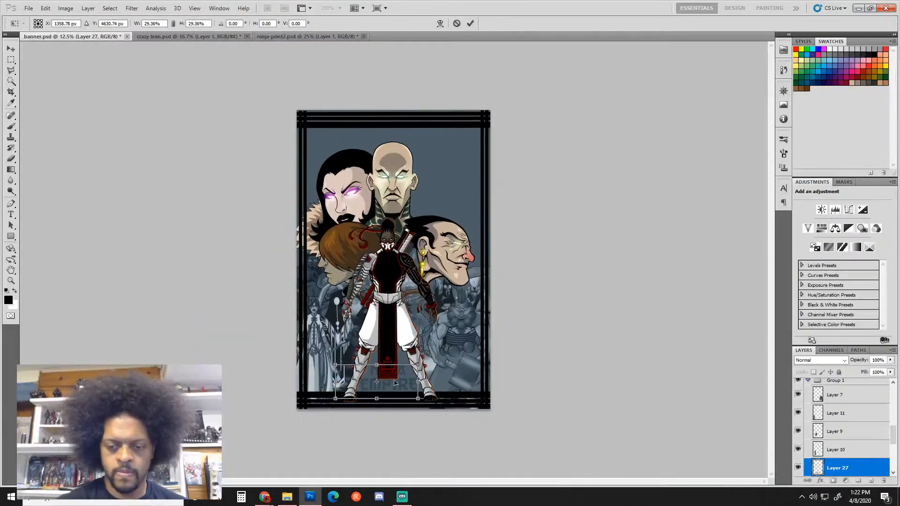
left_click_drag(400, 394, 399, 402)
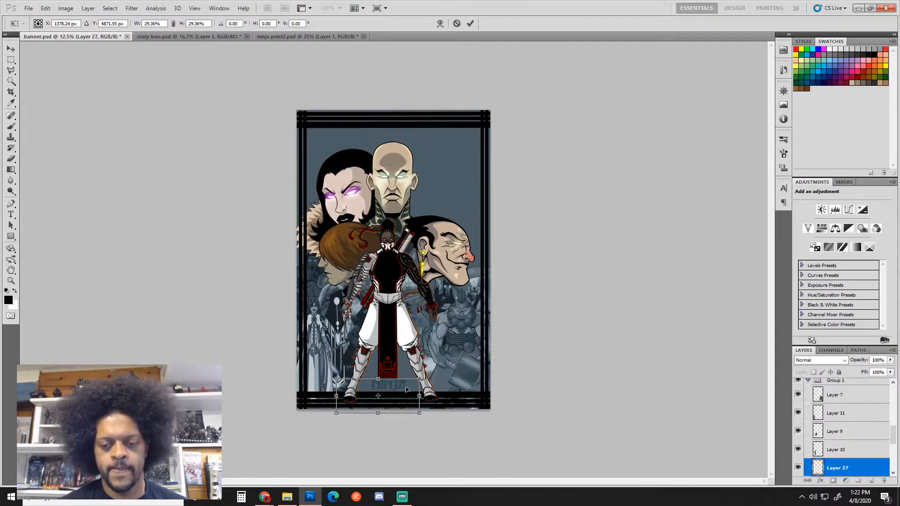
left_click_drag(403, 395, 411, 379)
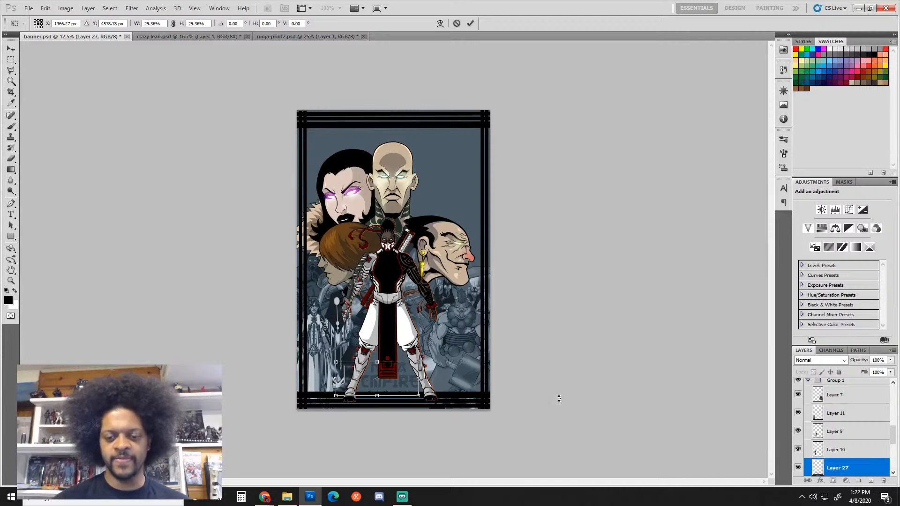
key("Return")
key("s")
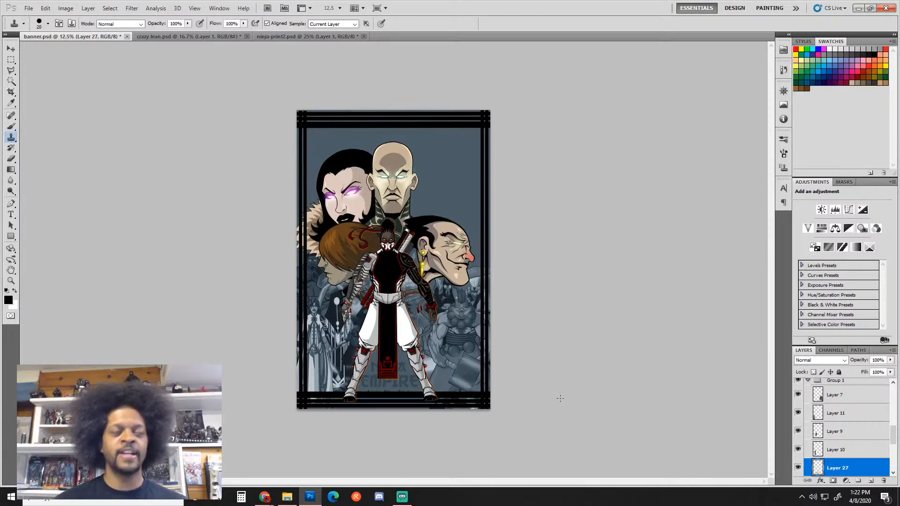
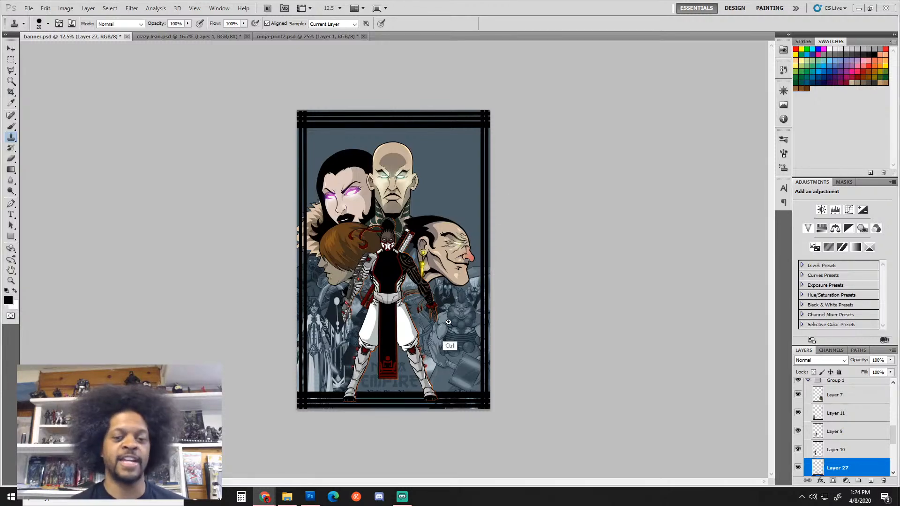
Step: Examine the banner as a whole and up close, down to the logo between the central ninja's feet
key("ctrl+plus")
key("ctrl+plus")
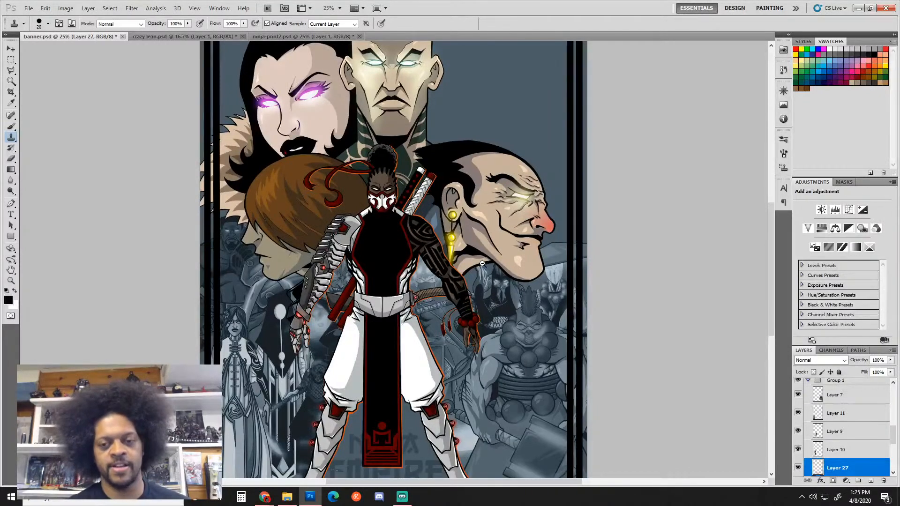
scroll(486, 249, "down", 1)
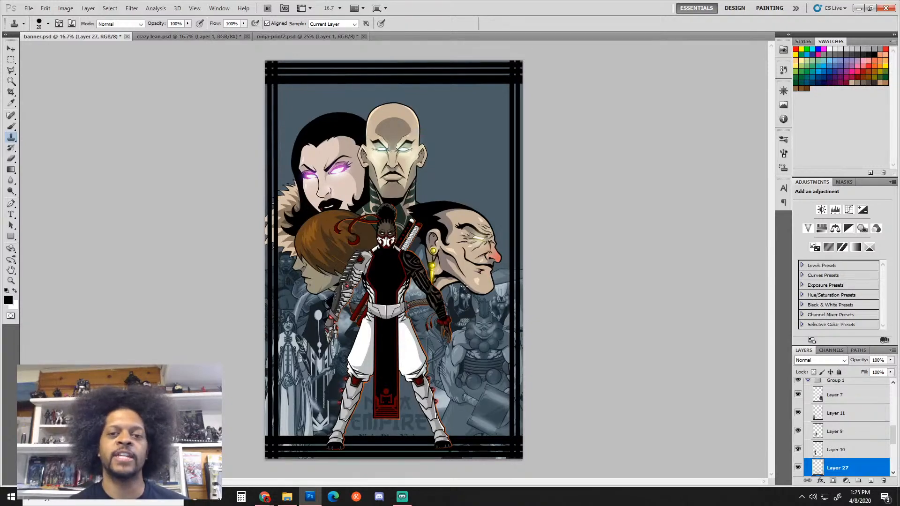
scroll(463, 281, "up", 1)
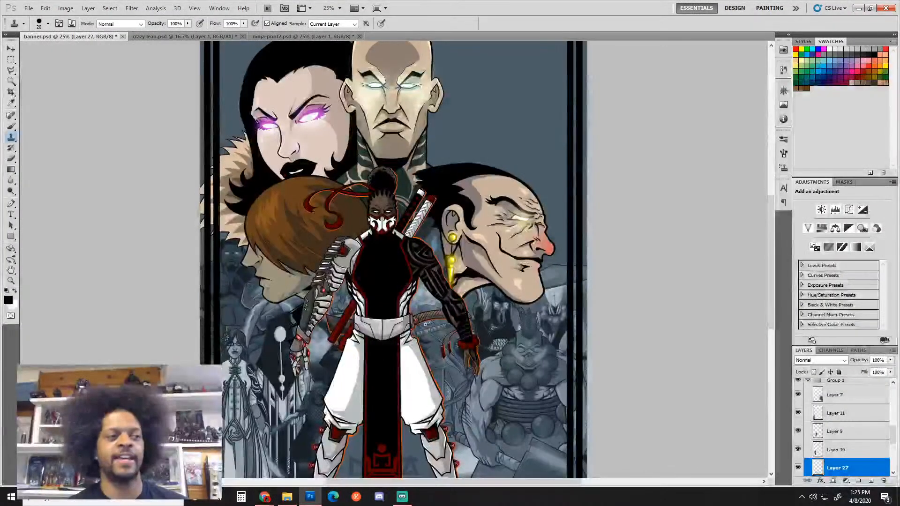
left_click_drag(436, 313, 438, 265)
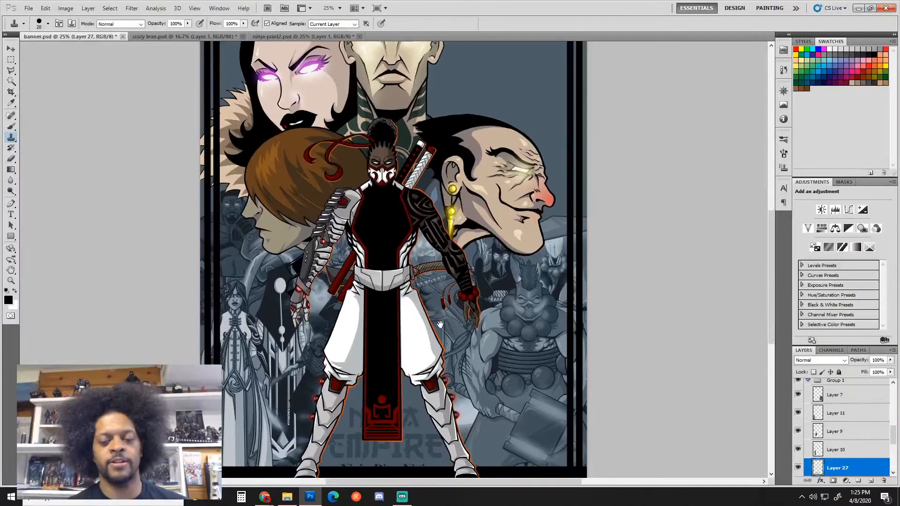
left_click(441, 323)
left_click(455, 193)
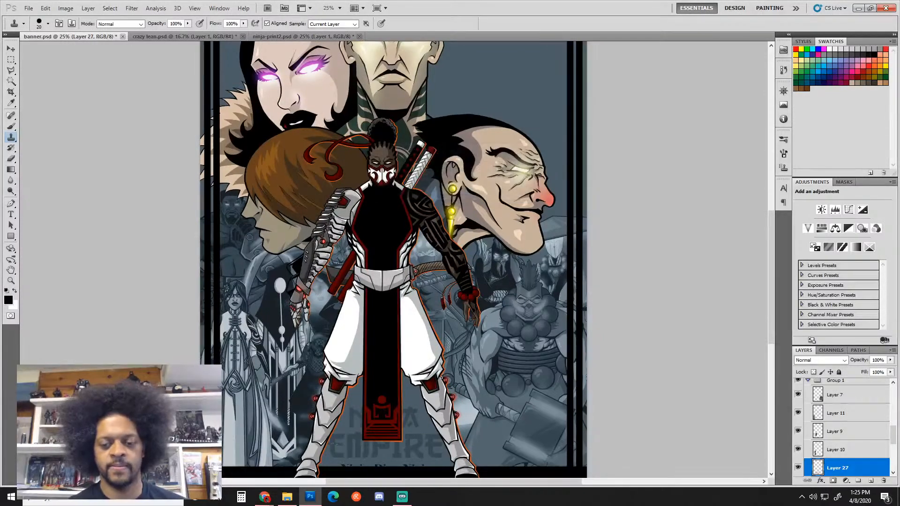
left_click_drag(443, 377, 438, 265)
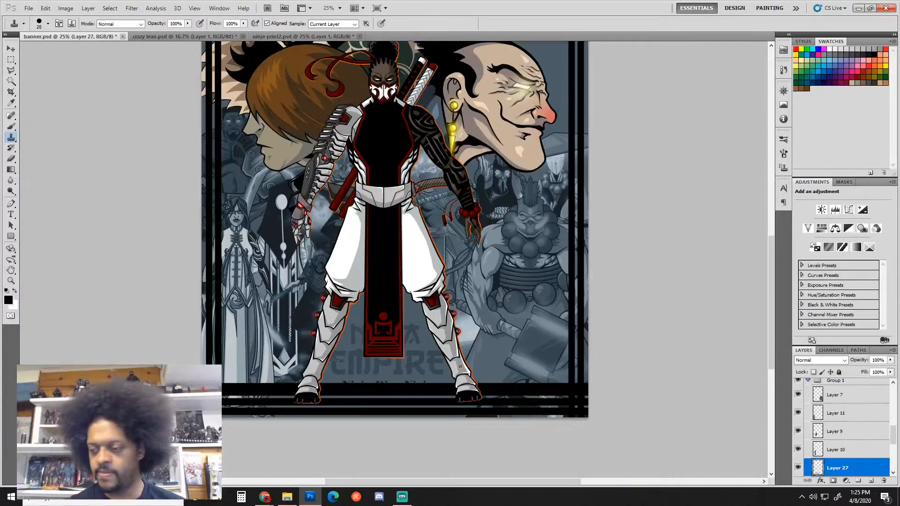
Step: Move the logo's Layer 27 to the top of the layer stack, above Layer 13
key("v")
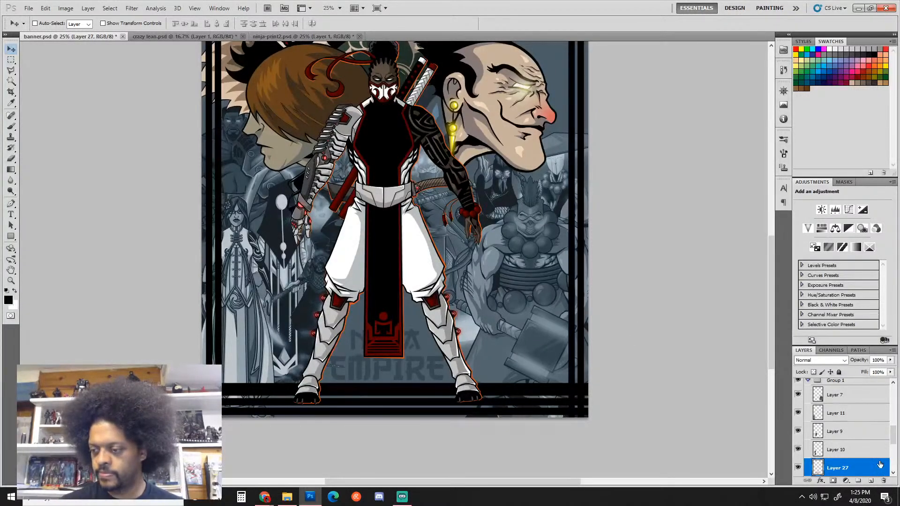
left_click_drag(880, 464, 847, 377)
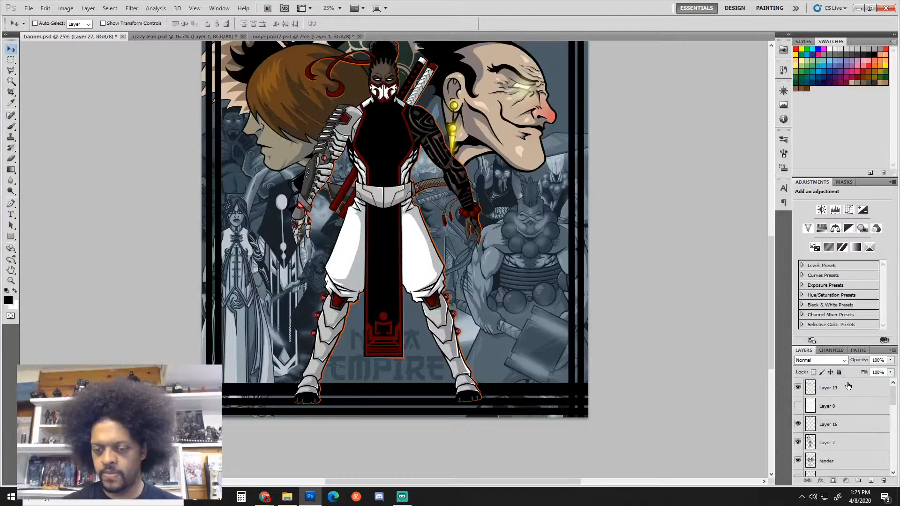
left_click_drag(895, 398, 839, 372)
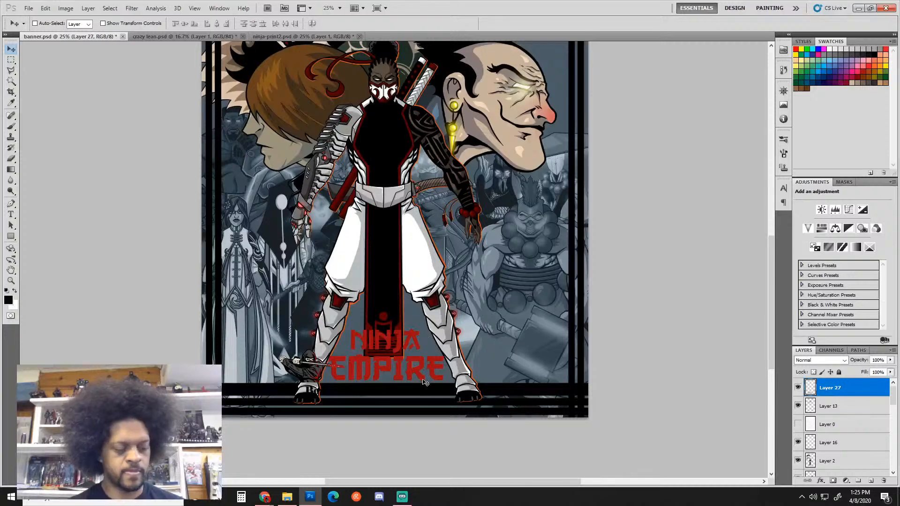
Step: Move the logo down over the bottom border stripes and nudge it right so the lettering sits beneath the central ninja's sash
left_click_drag(416, 372, 421, 397)
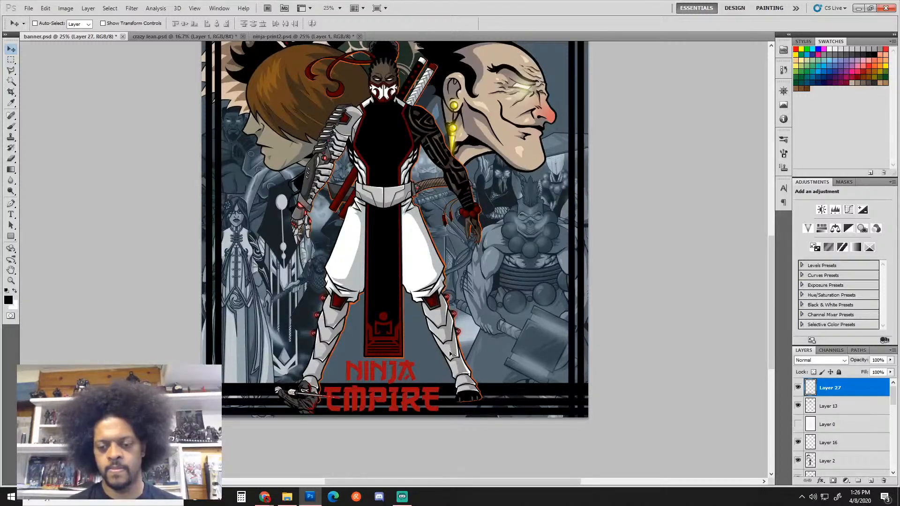
key("Right")
key("Right")
key("Right")
key("Right")
key("Right")
key("Right")
key("Right")
key("Right")
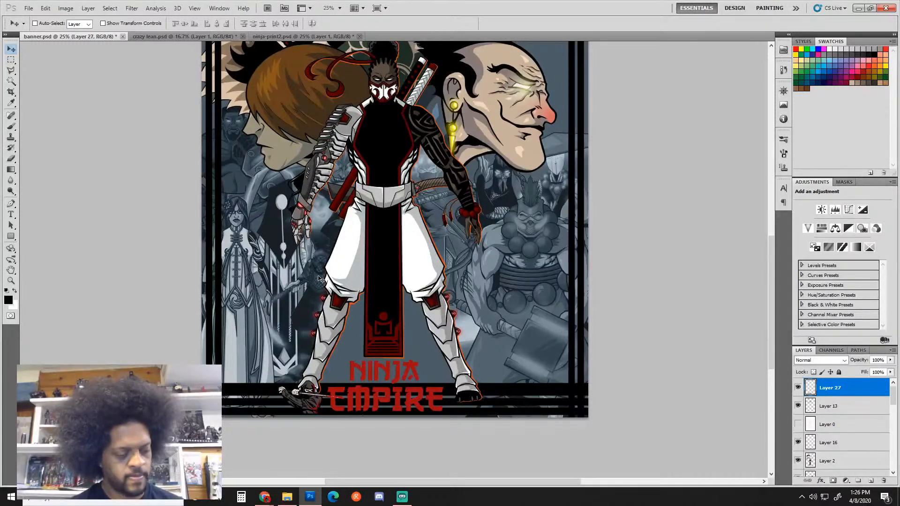
Step: Erase the small sword-wielding ninja beside the NINJA EMPIRE lettering and check the lettering's placement in the whole banner
key("e")
mouse_move(285, 373)
left_mouse_down()
mouse_move(307, 448)
mouse_move(307, 370)
left_mouse_up()
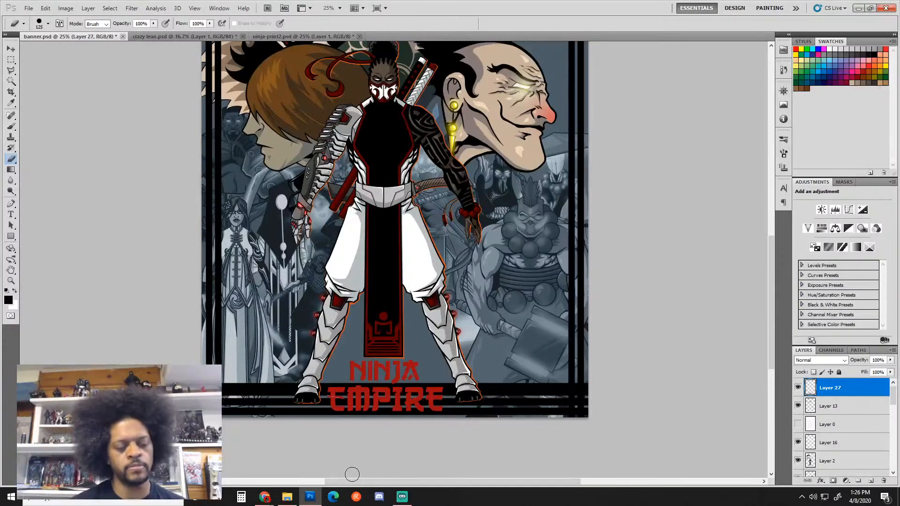
key("v")
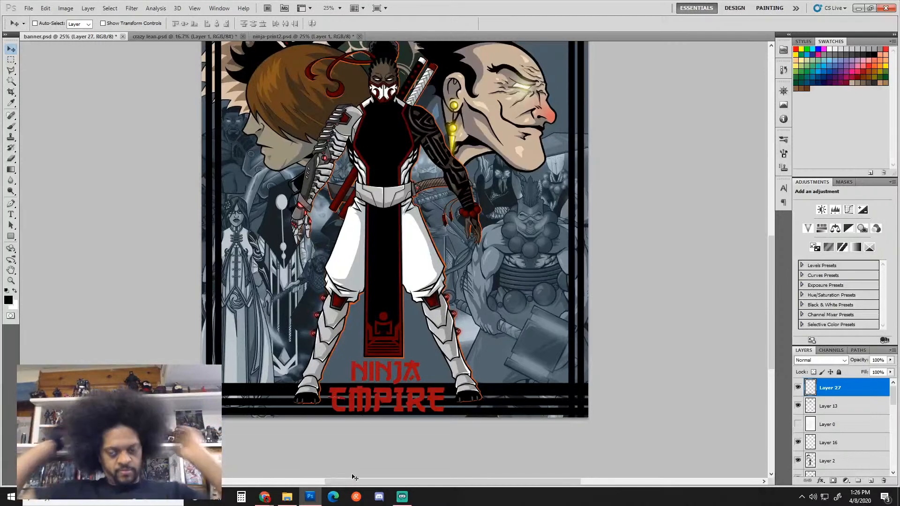
left_click(336, 369, "alt")
left_click(357, 354, "alt")
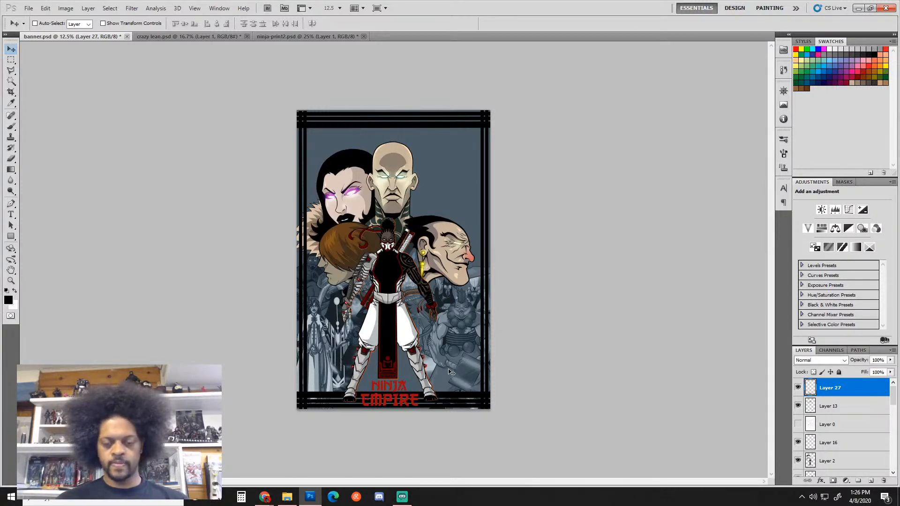
left_click(394, 373, "ctrl")
left_click(394, 373, "ctrl")
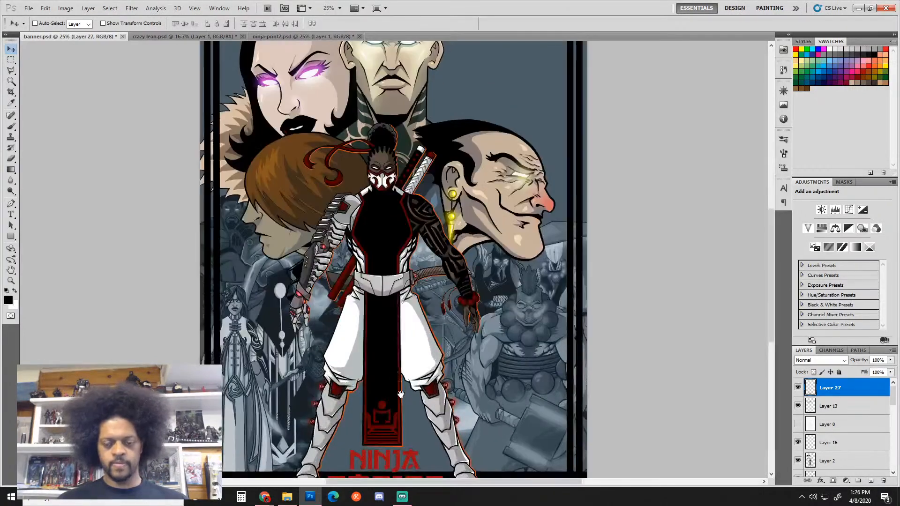
Step: Toggle the visibility of Layers 16, 18, 25 and 15 to find the layer holding the bottom border stripes
scroll(401, 394, "down", 5)
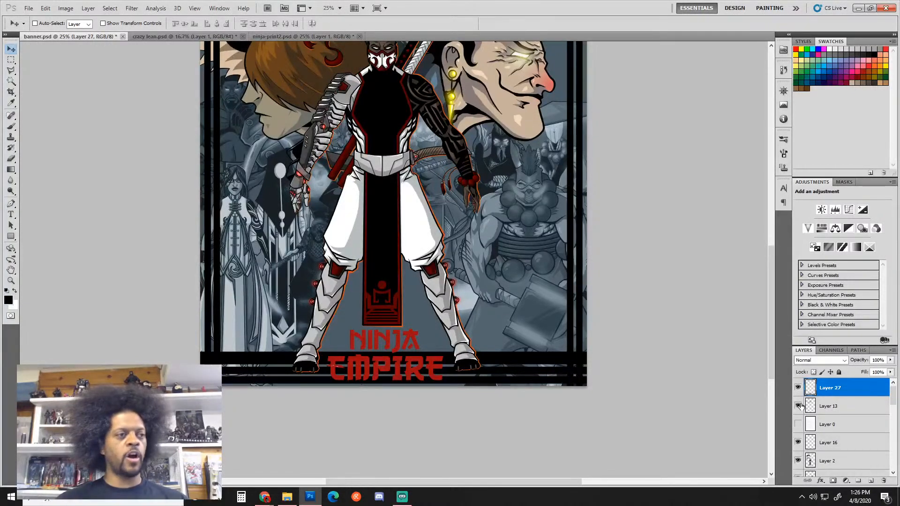
scroll(807, 424, "down", 1)
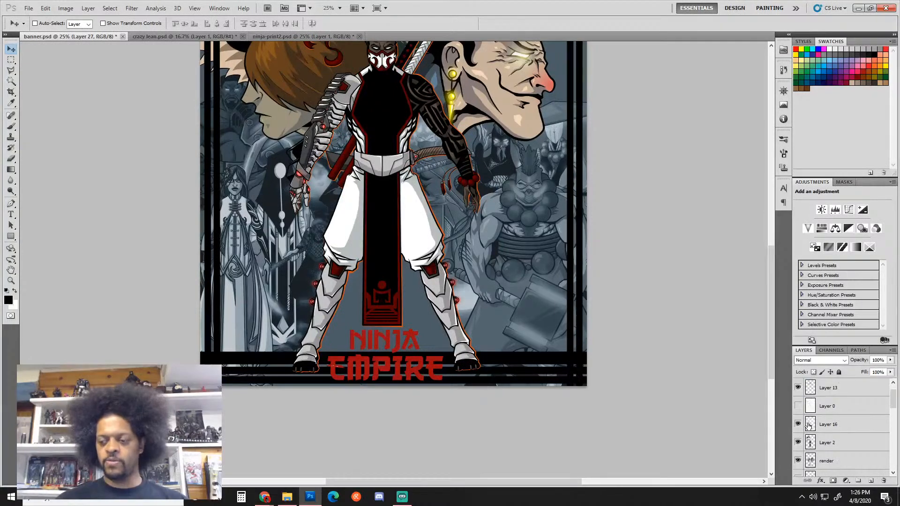
left_click(795, 425)
left_click(795, 426)
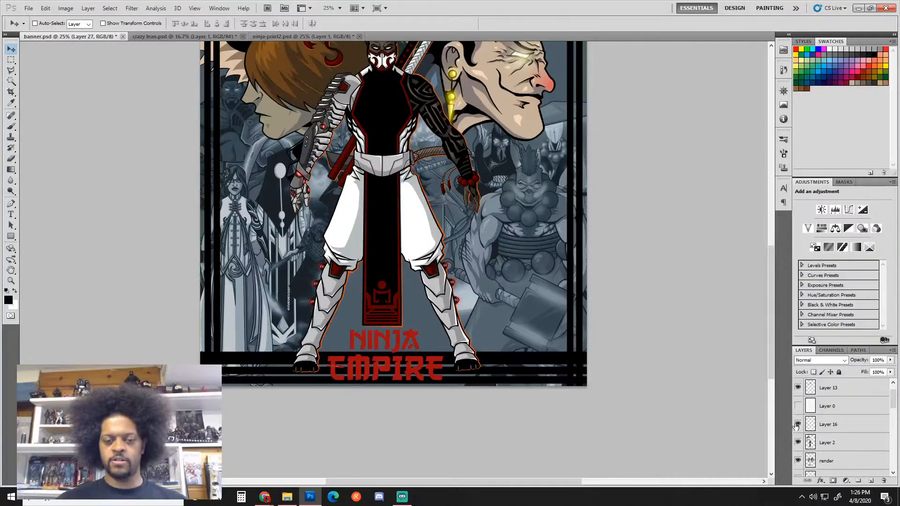
scroll(795, 459, "down", 1)
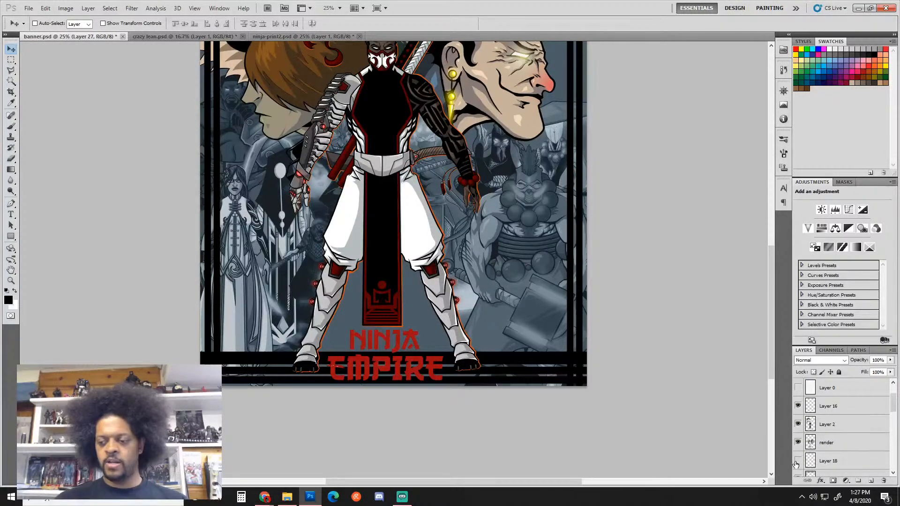
left_click(798, 462)
scroll(798, 462, "down", 1)
left_click(798, 461)
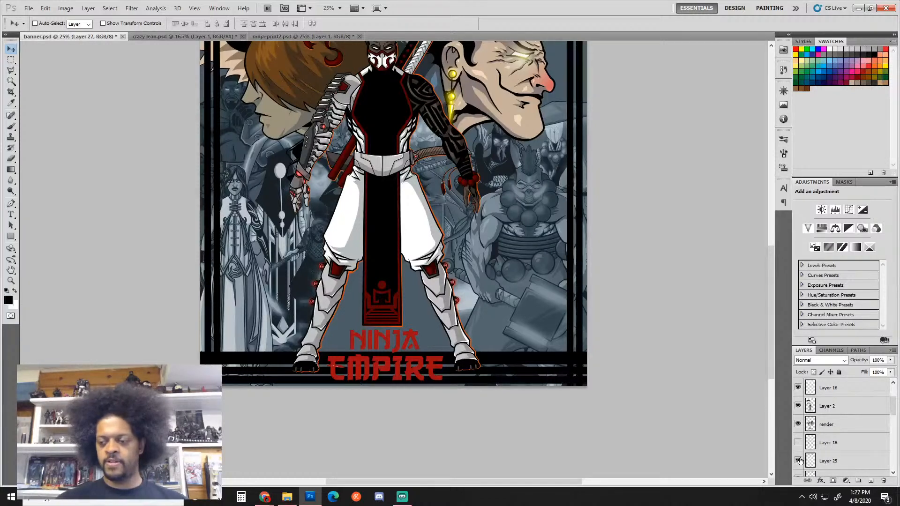
scroll(799, 461, "down", 1)
left_click(799, 461)
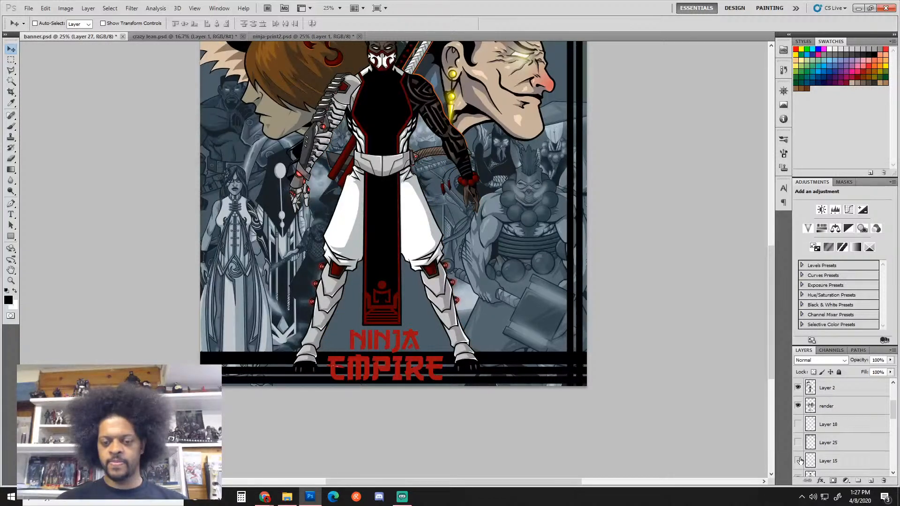
left_click(798, 461)
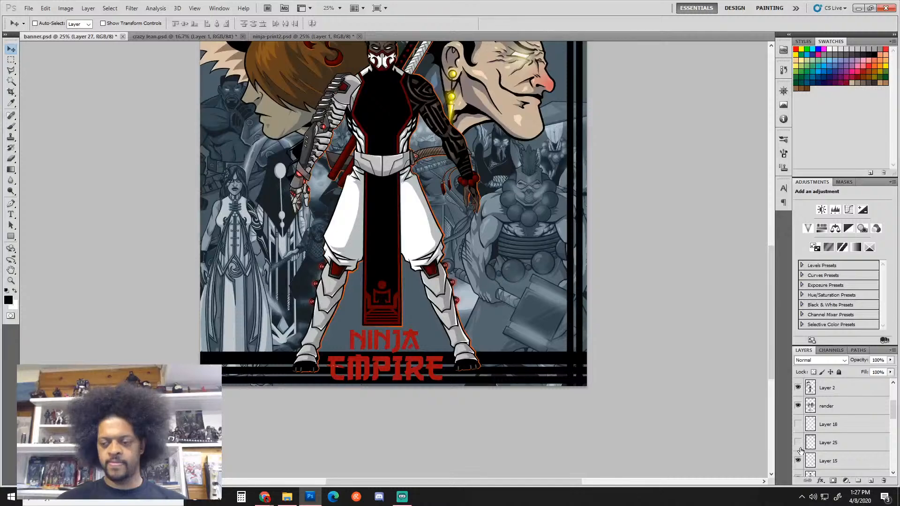
left_click(799, 445)
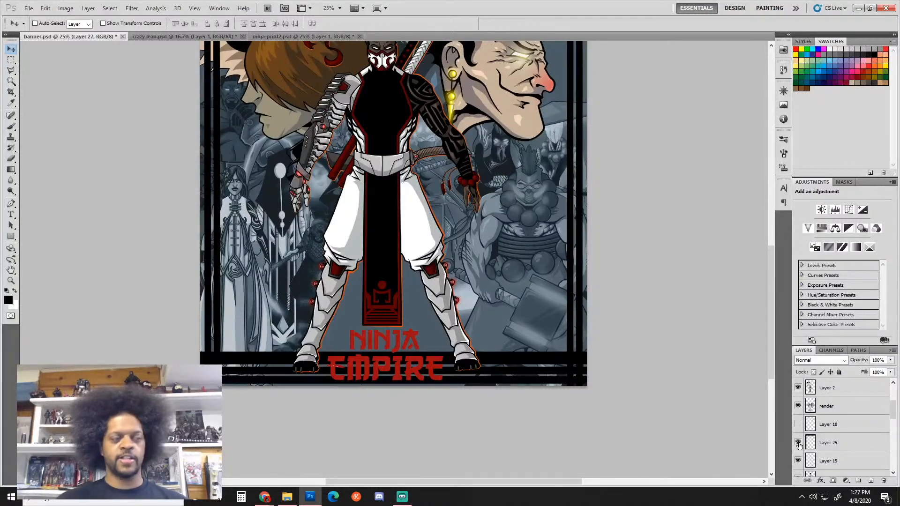
Step: Check the visibility of Layer 14 and Layer 24, keep both shown, and make Layer 24 the active layer
scroll(798, 449, "down", 1)
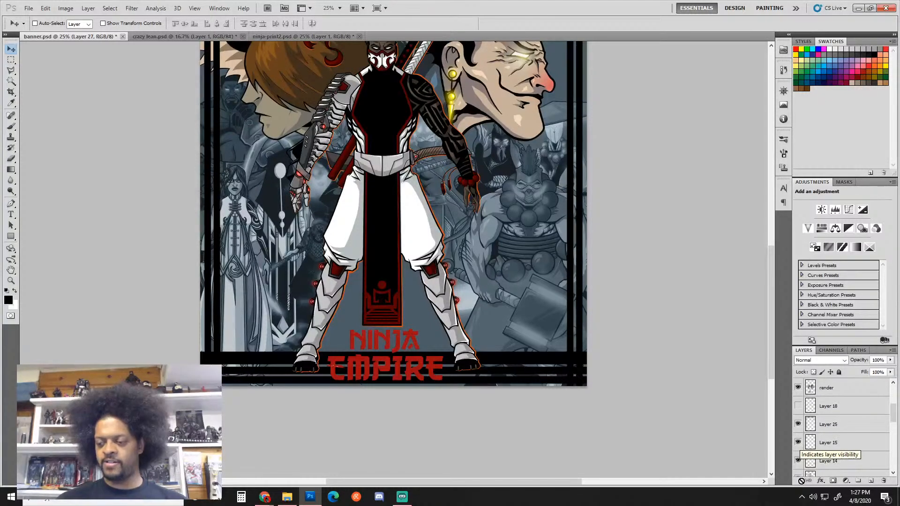
left_click(796, 462)
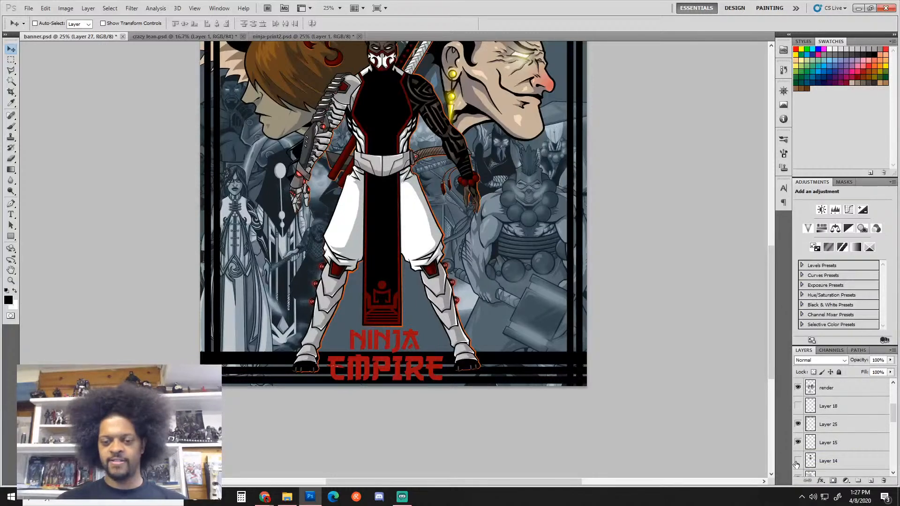
scroll(797, 464, "down", 2)
left_click(797, 462)
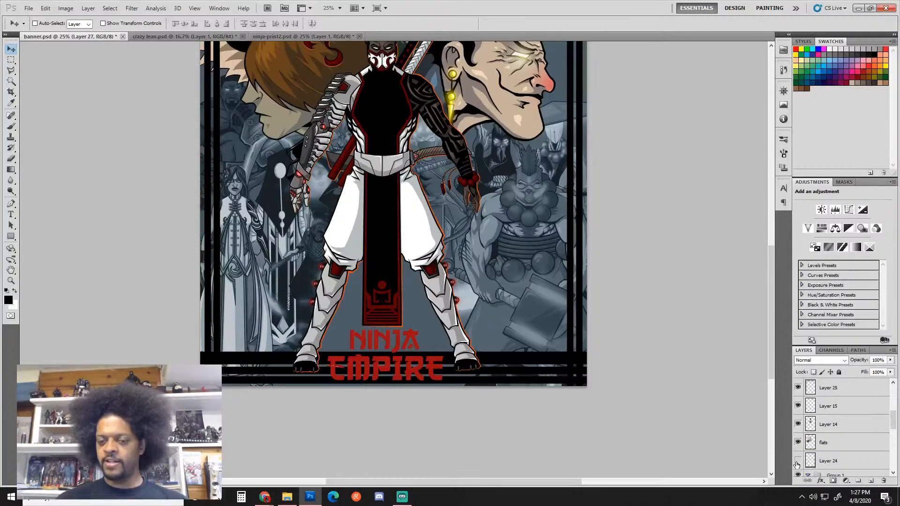
left_click(796, 463)
left_click(861, 463)
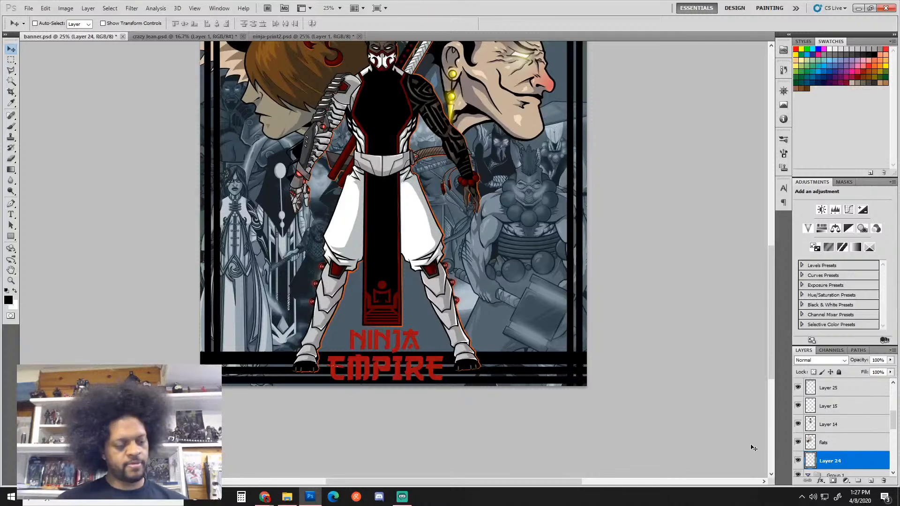
Step: Select the connected black border stripes on Layer 24 and subtract the uppermost bottom stripe from the selection with the Rectangular Marquee
key("w")
left_click(537, 364)
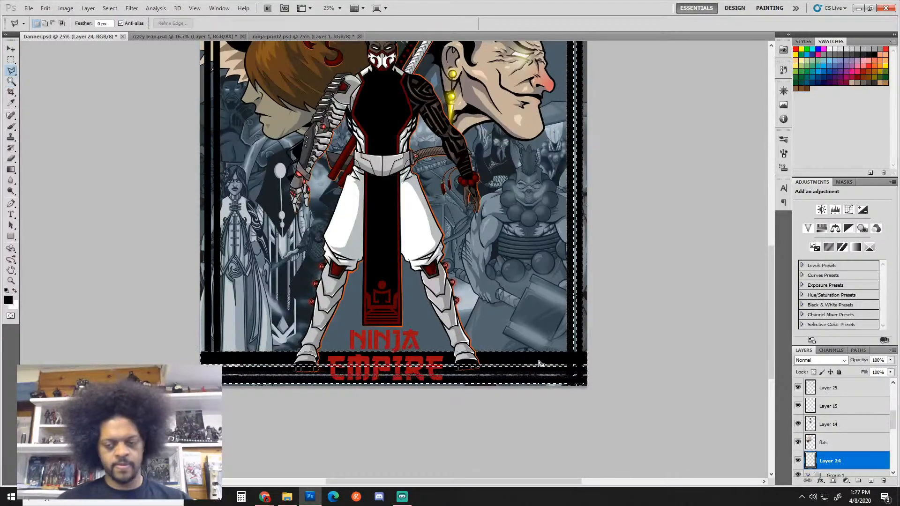
key("l")
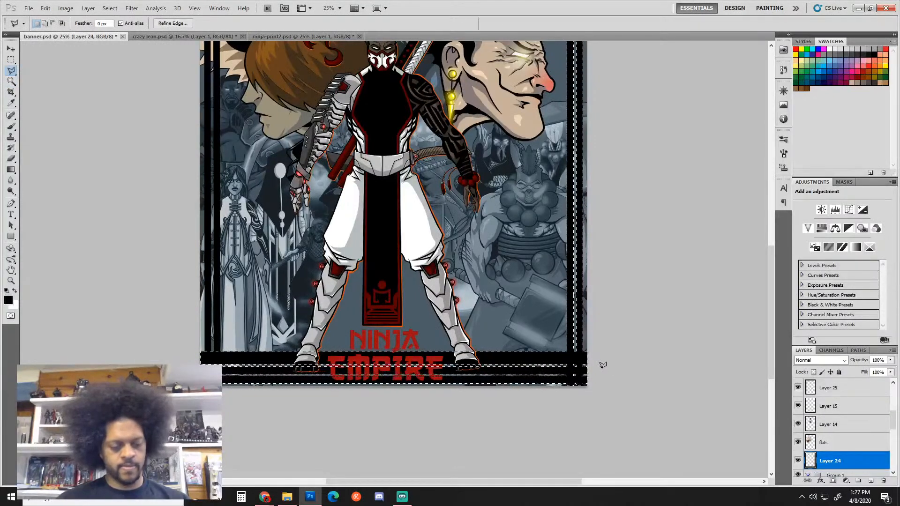
key("m")
left_click_drag(202, 296, 615, 342)
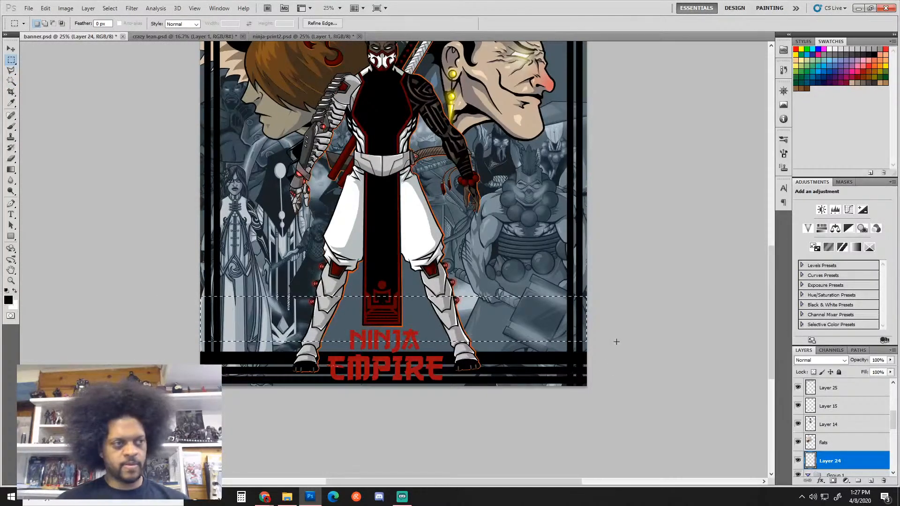
key("ctrl+z")
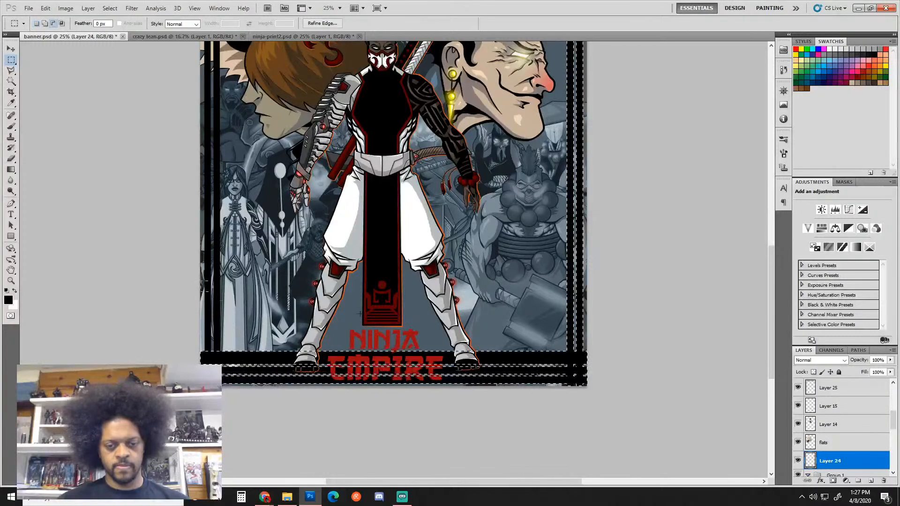
left_click_drag(199, 281, 619, 366)
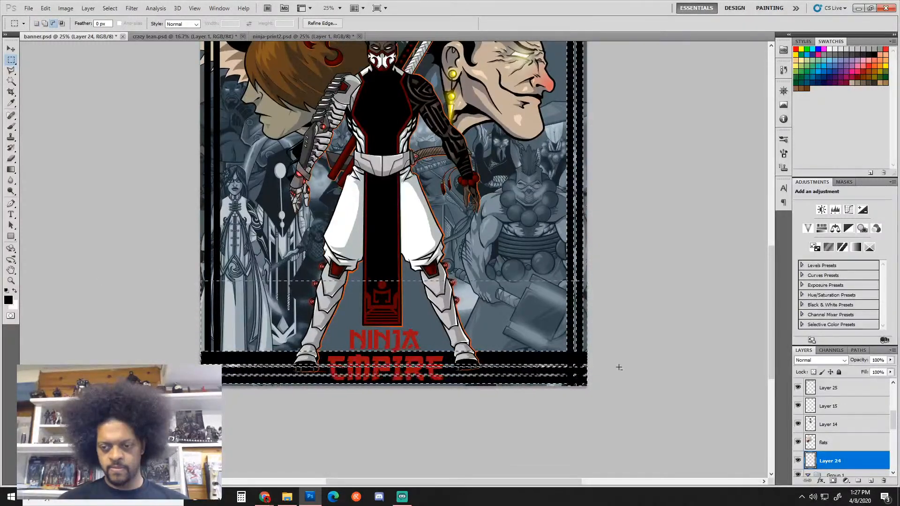
key("ctrl+z")
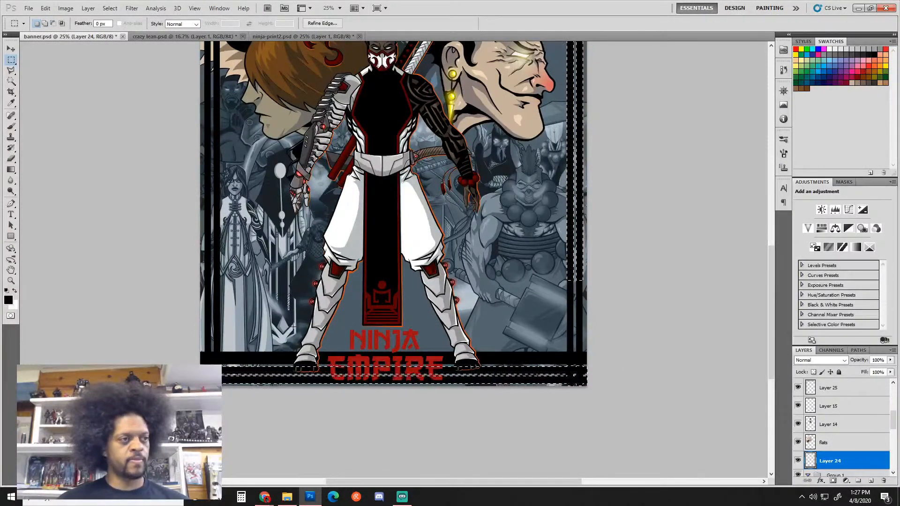
key("alt")
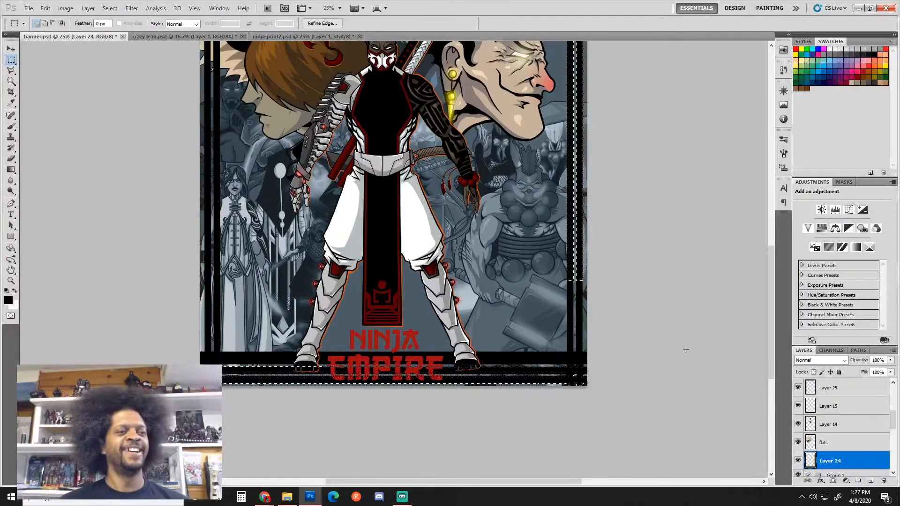
Step: Subtract the side stripes and the lowest band so that only the thin middle stripe of the bottom border remains selected
scroll(684, 337, "up", 10)
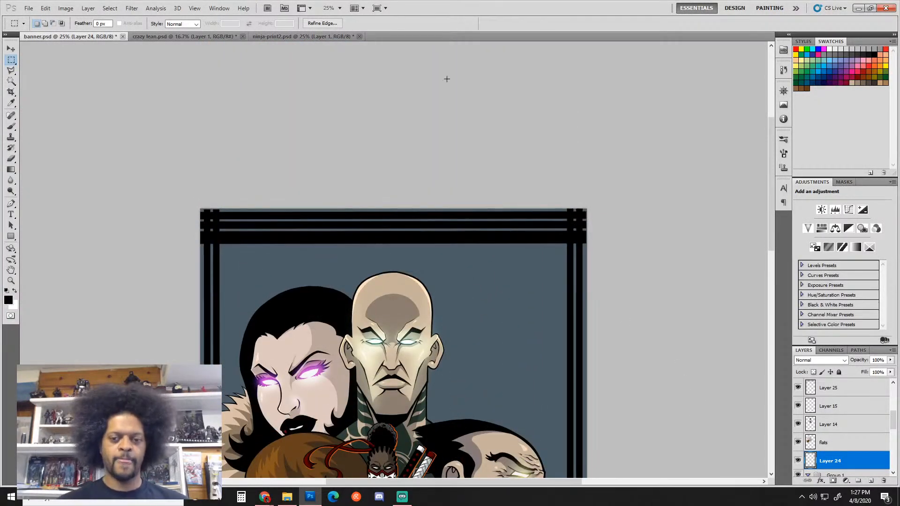
scroll(470, 317, "down", 10)
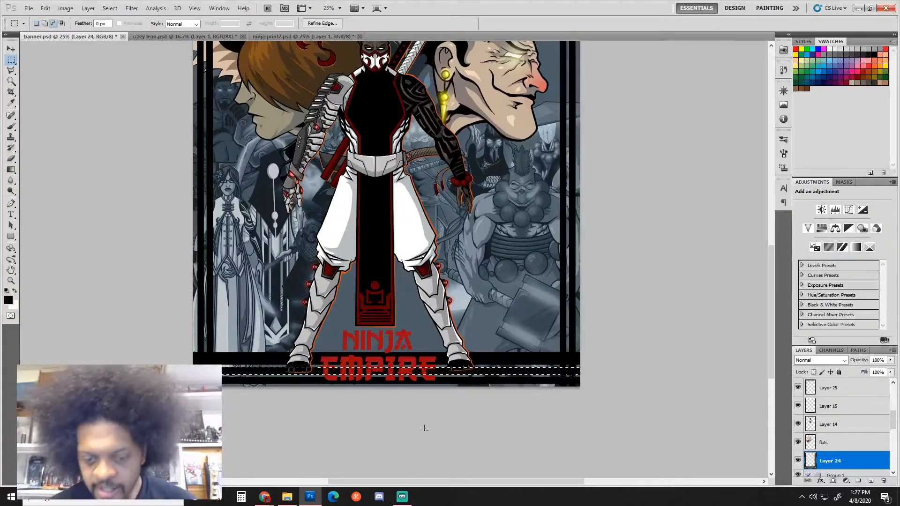
left_click_drag(189, 391, 568, 376)
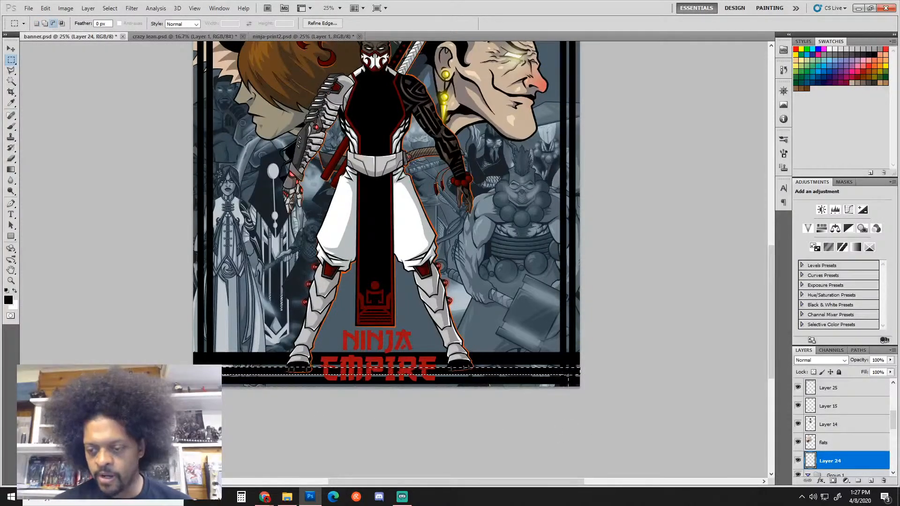
left_click_drag(568, 376, 586, 375)
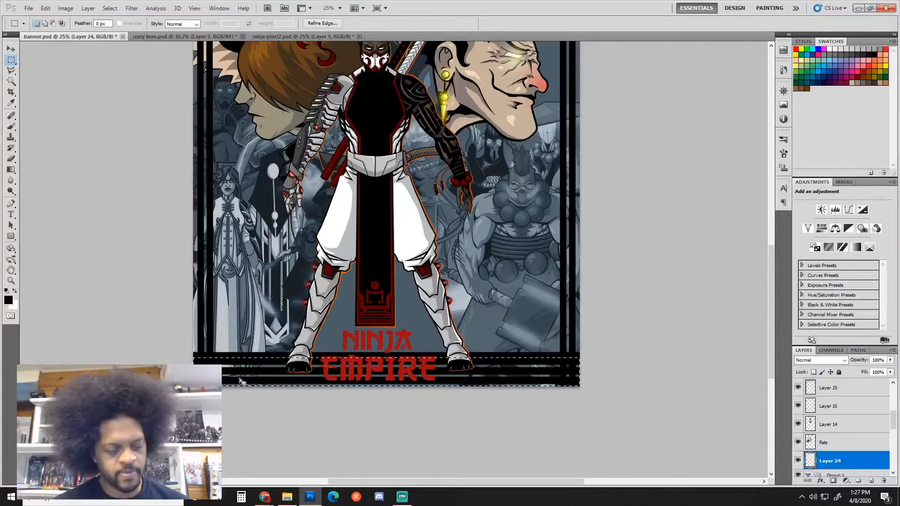
key("alt")
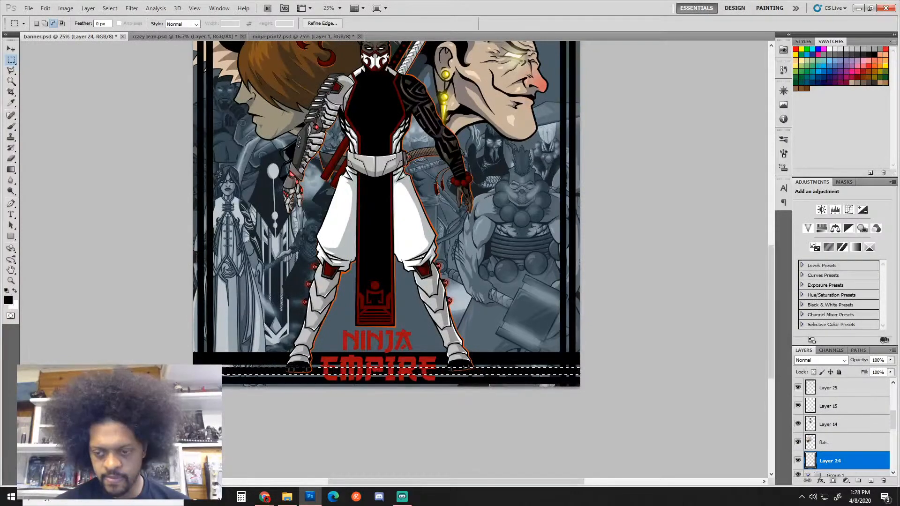
Step: Sample the logo's red and fill the selected middle stripe of the bottom border with it
key("b")
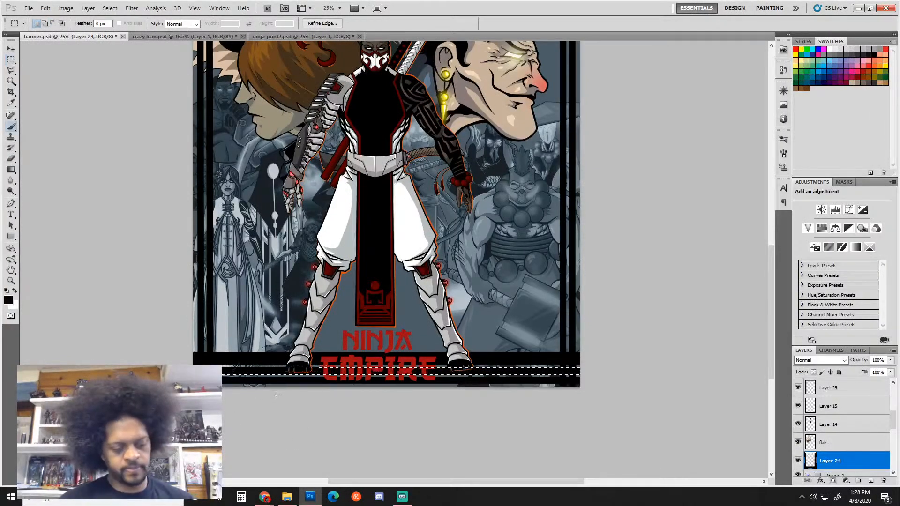
left_click(362, 359, "alt")
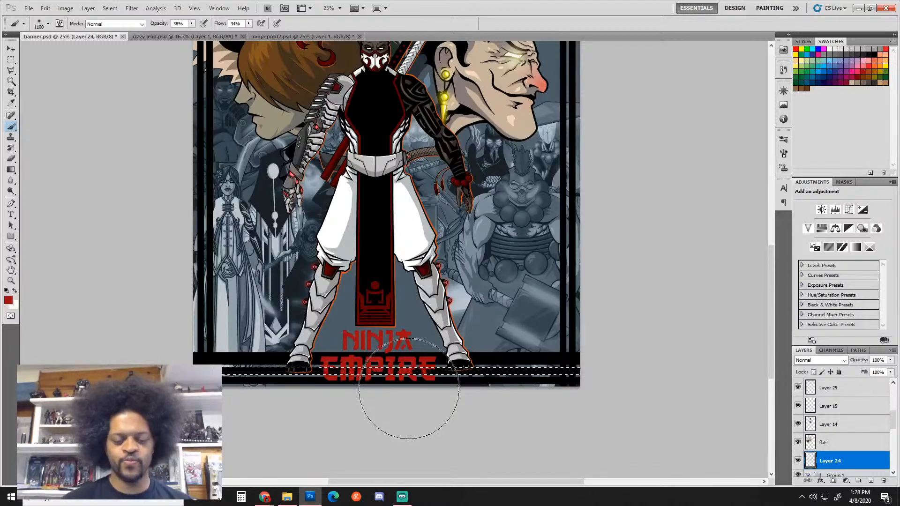
key("alt+BackSpace")
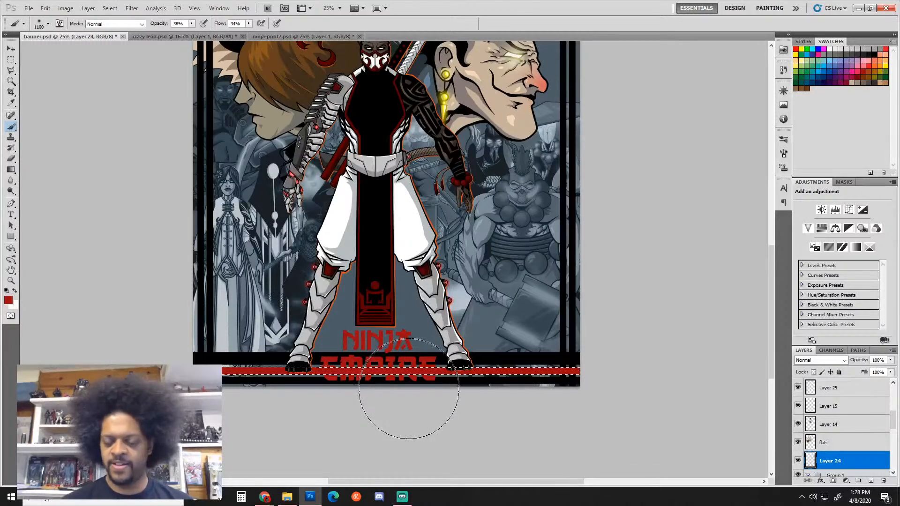
Step: Erase the red stripe around the EMPIRE lettering and trim its ends between the ninja's feet with a 45 px eraser
key("w")
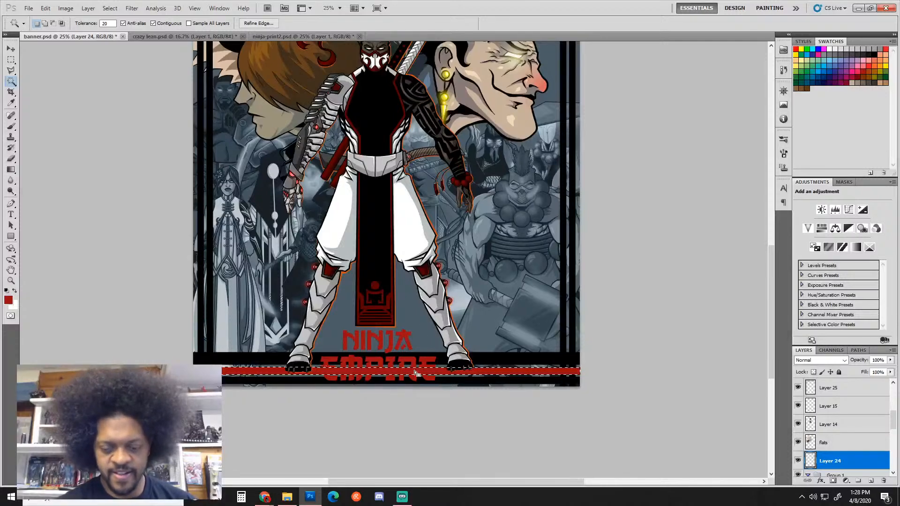
key("b")
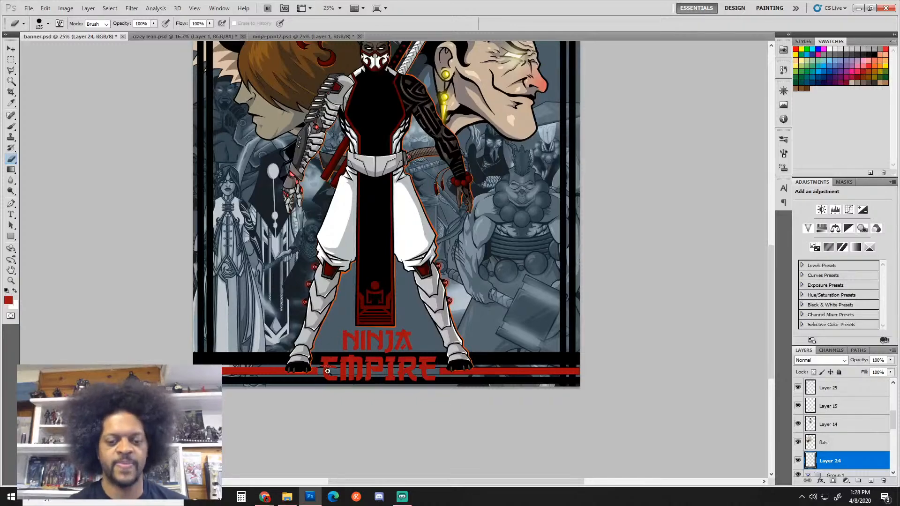
scroll(334, 374, "up", 2)
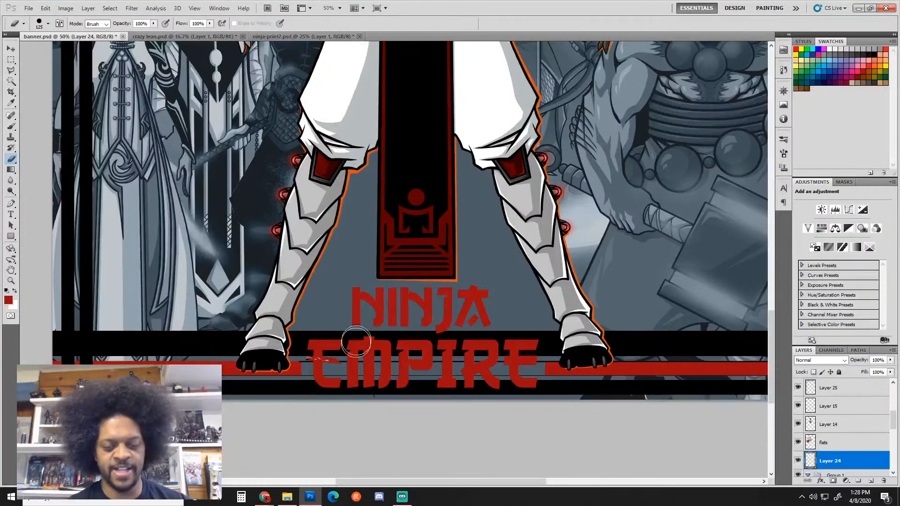
key("bracketleft")
key("bracketleft")
key("bracketleft")
key("bracketleft")
key("bracketleft")
key("bracketleft")
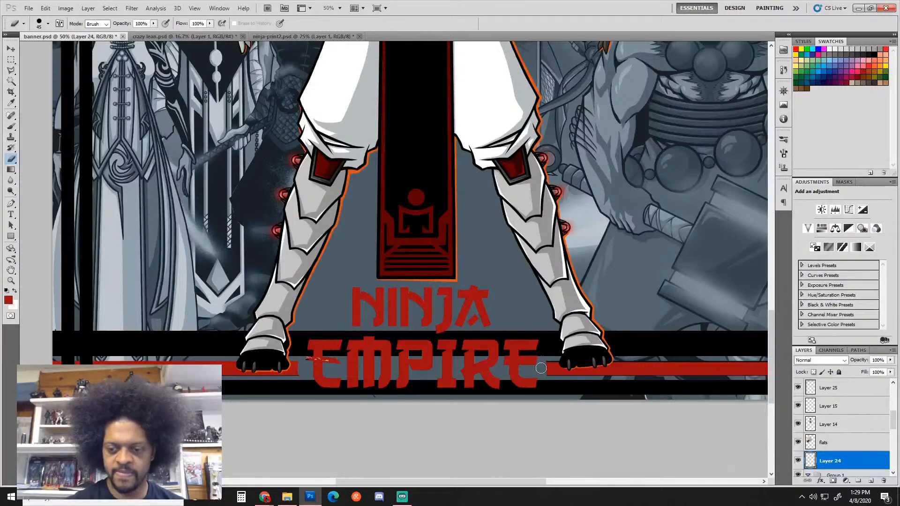
Step: Select the middle stripe of the bottom border across the full banner width with the Rectangular Marquee and fill it with the red
key("ctrl+minus")
key("ctrl+minus")
key("ctrl+minus")
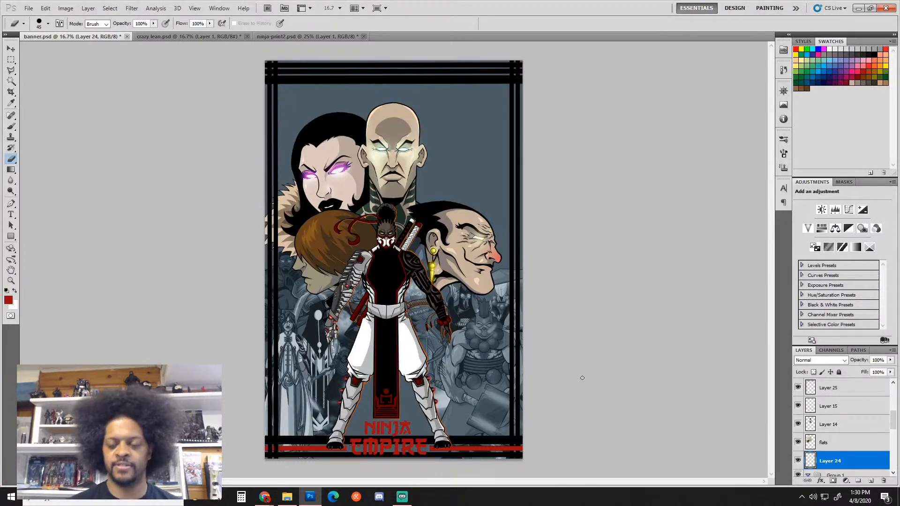
left_click(476, 390, "ctrl")
left_click(475, 389, "ctrl")
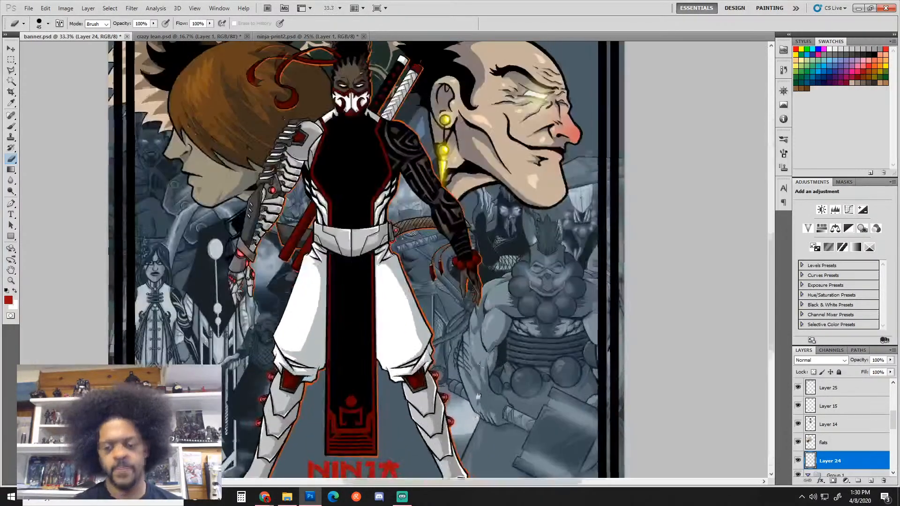
left_click_drag(470, 443, 475, 242)
key("m")
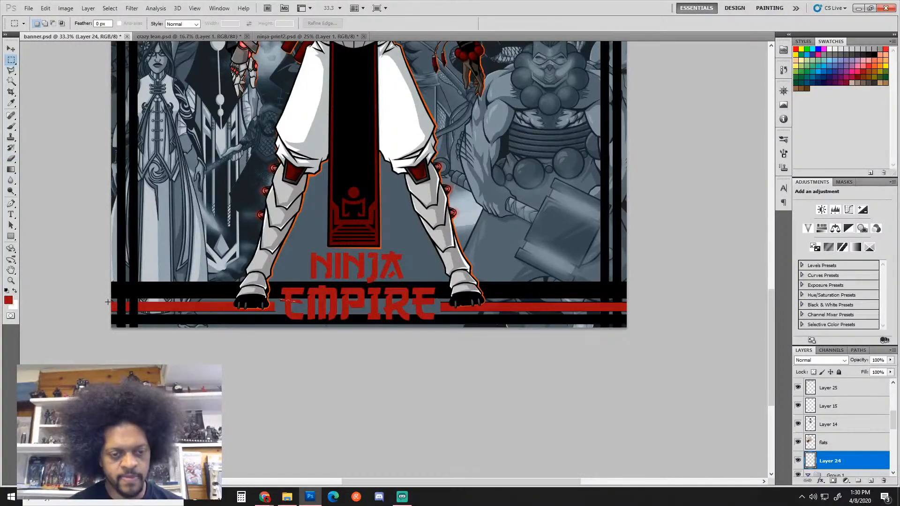
left_click_drag(112, 301, 638, 312)
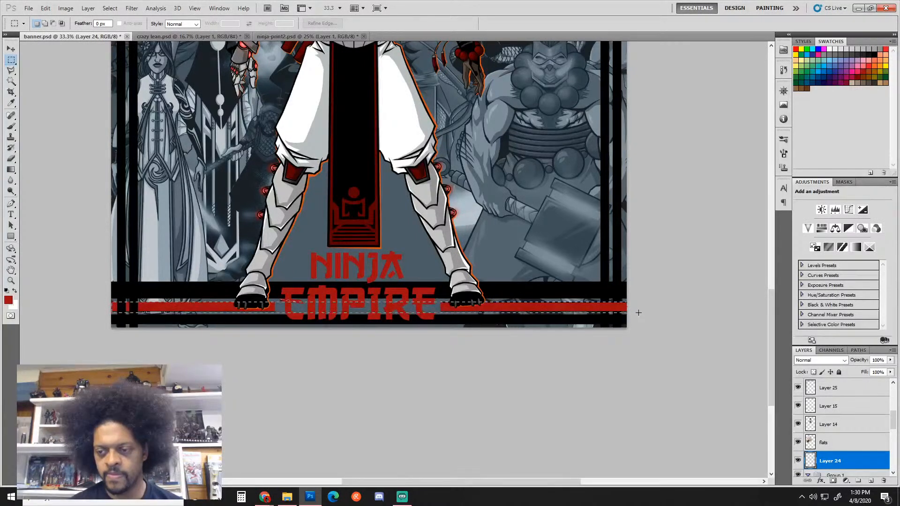
key("ctrl+d")
key("ctrl+z")
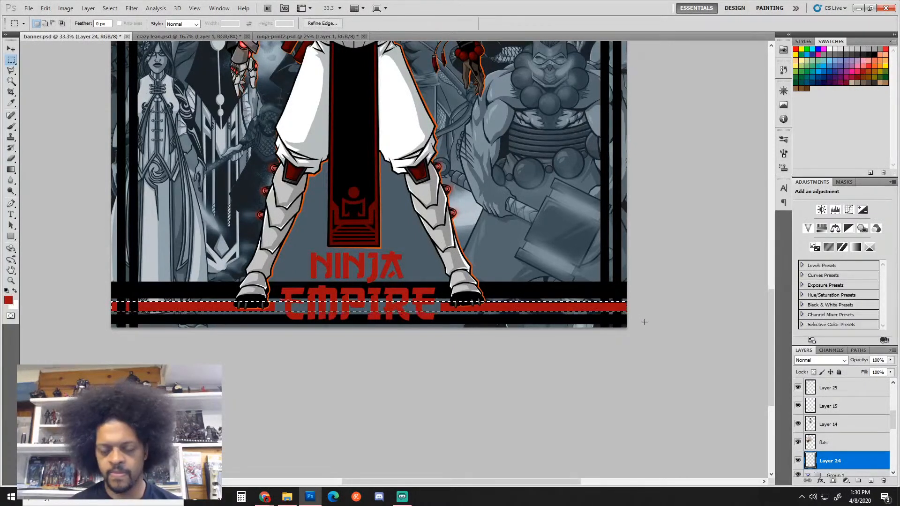
key("alt+BackSpace")
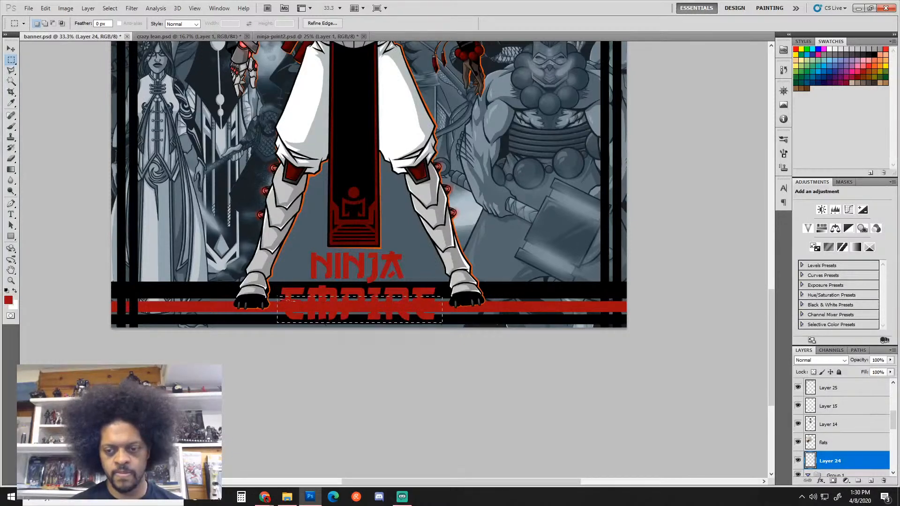
Step: Recut the red stripe's gap around the EMPIRE lettering, using a rectangular selection trimmed to the height of the stripe
left_click(442, 324)
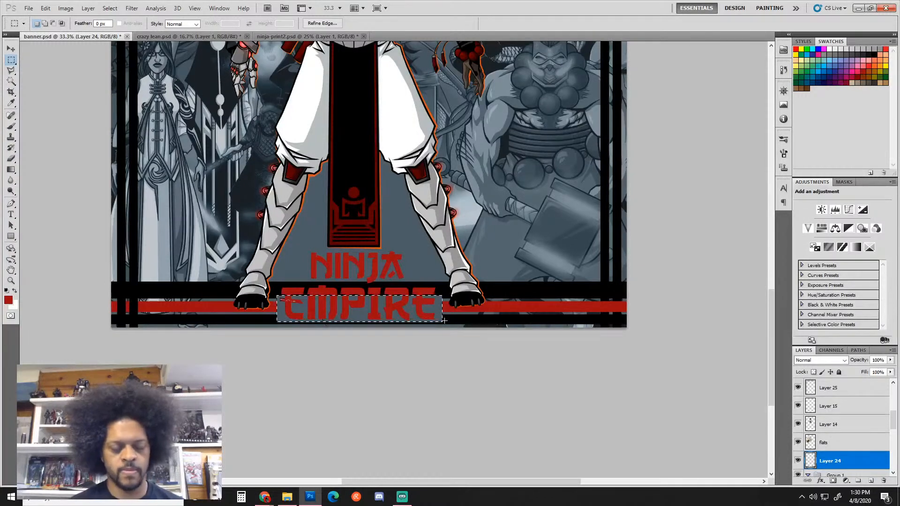
key("alt")
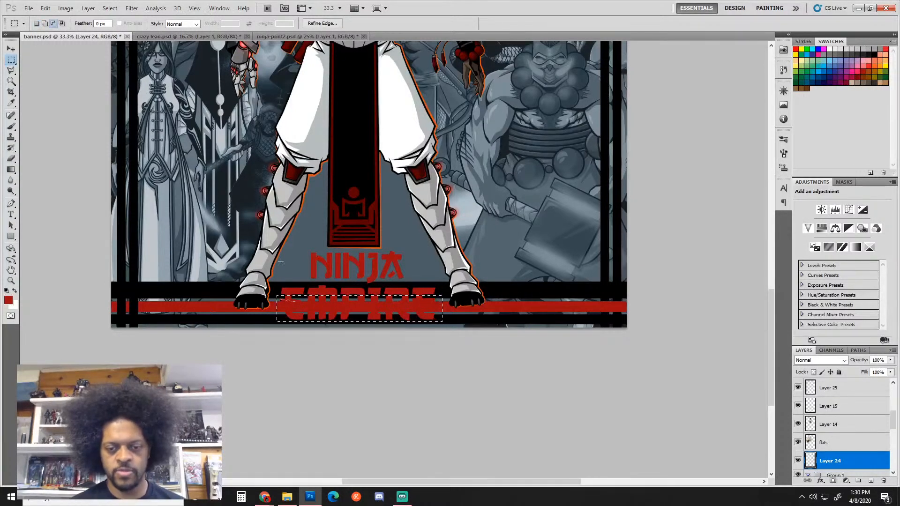
left_click_drag(455, 291, 464, 300)
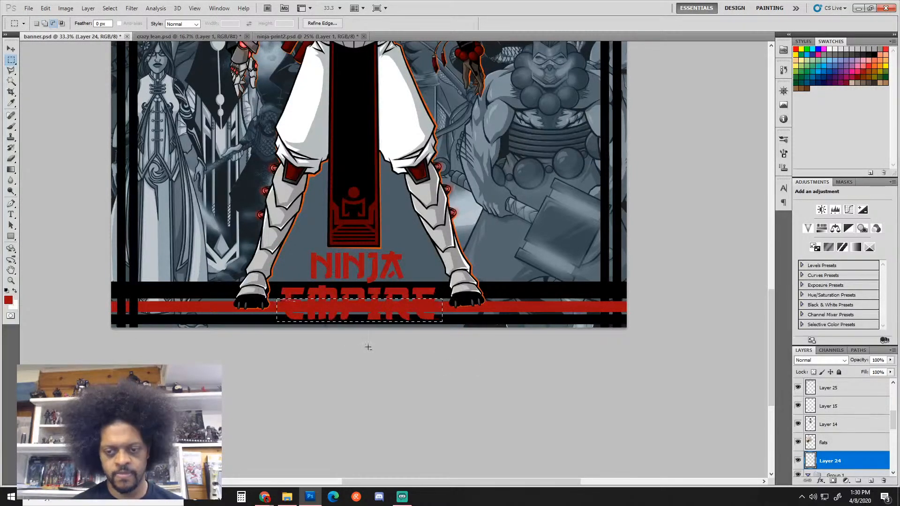
left_click_drag(260, 313, 258, 312)
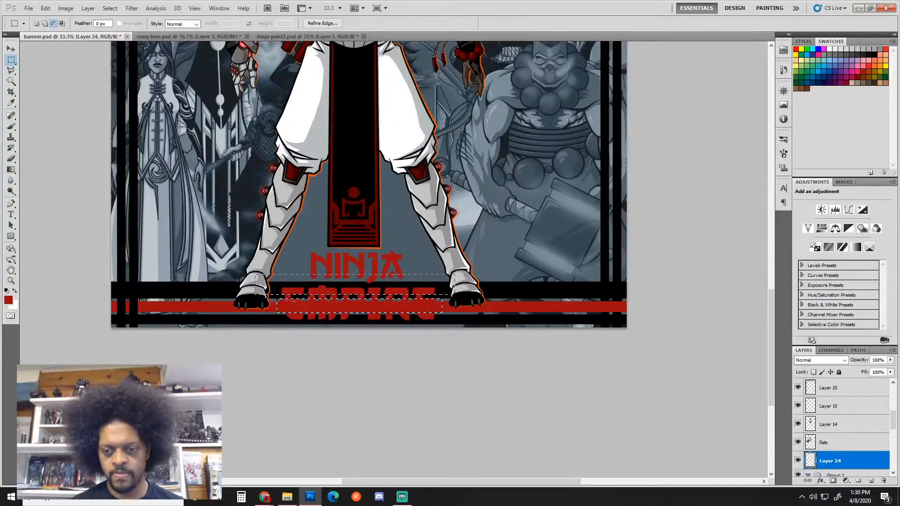
left_click_drag(457, 275, 462, 272)
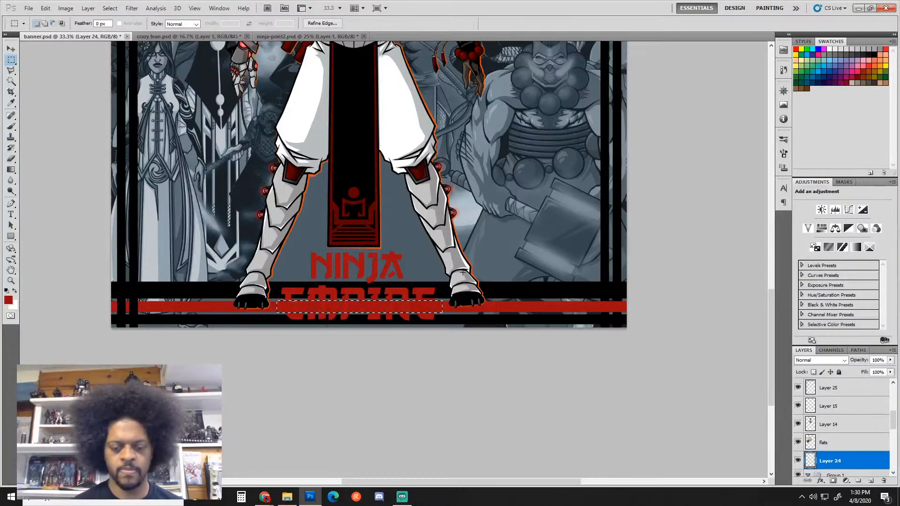
left_click(463, 273)
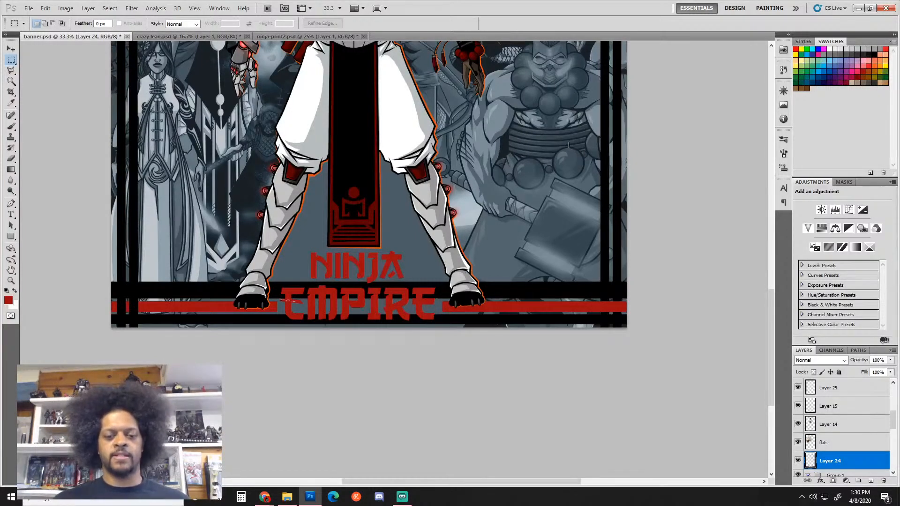
Step: Select the middle stripe of the top border across its full width and fill it with red on Layer 25
left_click_drag(486, 155, 462, 457)
left_click_drag(452, 200, 423, 303)
left_click_drag(280, 153, 337, 241)
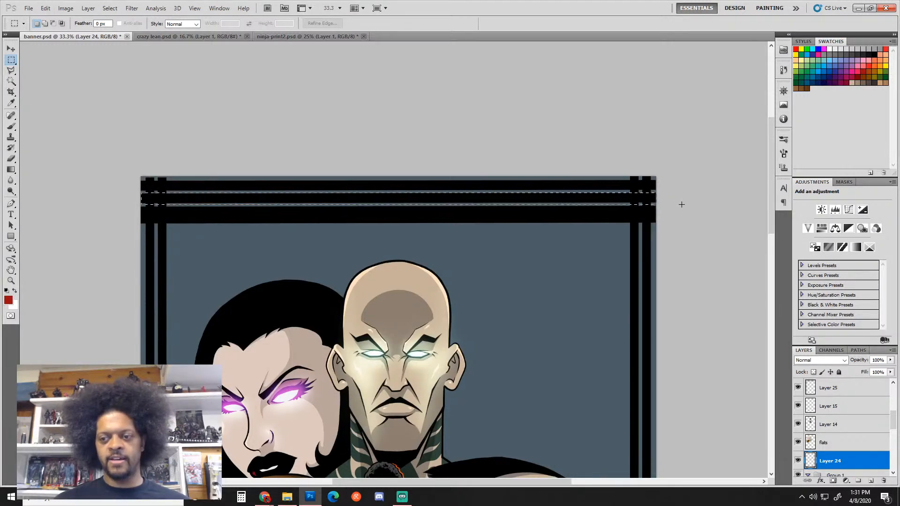
left_click_drag(681, 203, 683, 203)
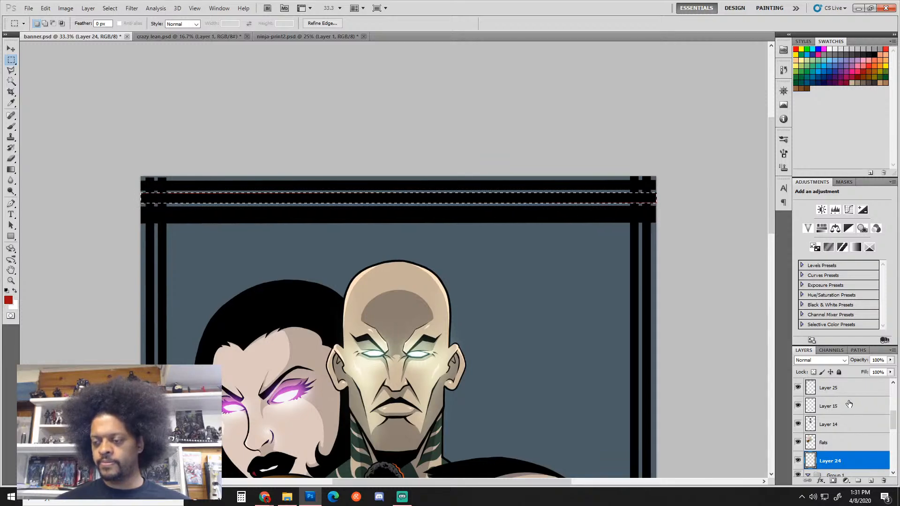
scroll(850, 418, "up", 2)
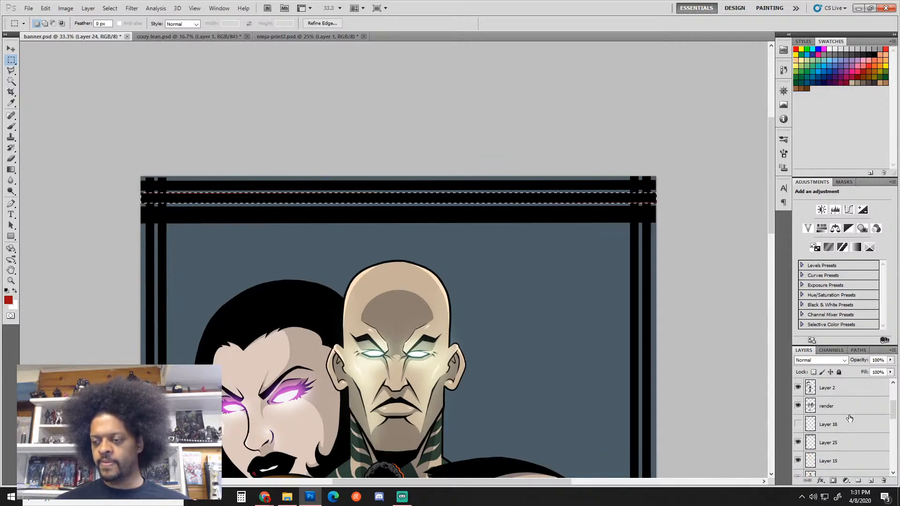
left_click(840, 443)
key("alt+BackSpace")
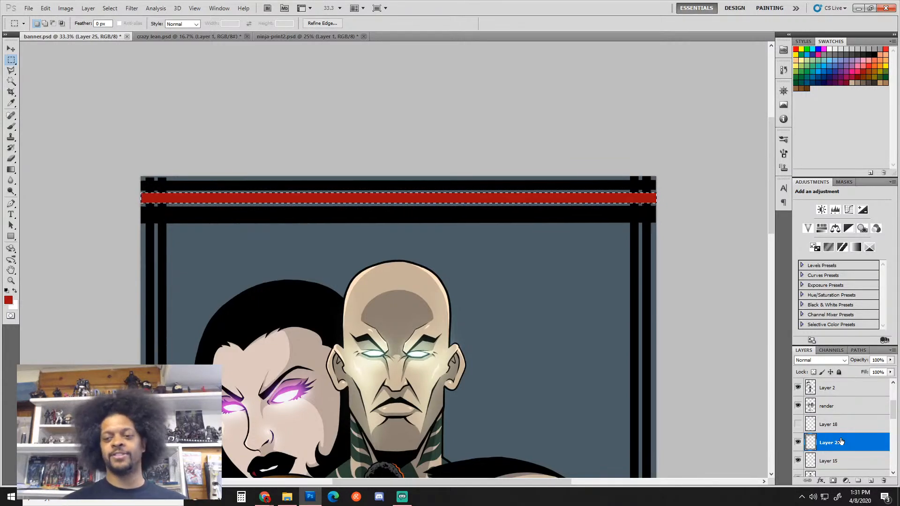
key("ctrl+d")
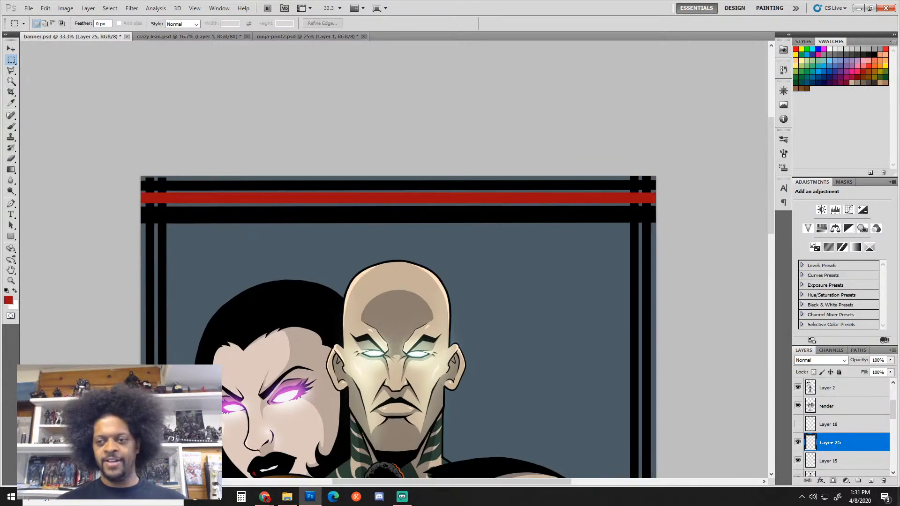
Step: Select the crossing of the red top stripe and the inner right-hand side stripe, and nudge the selection right to align it
scroll(562, 342, "down", 10)
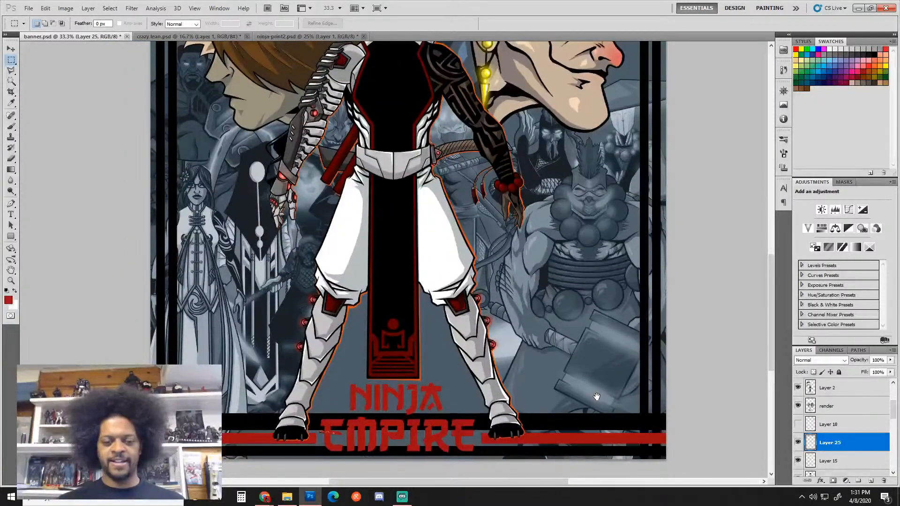
scroll(596, 397, "up", 8)
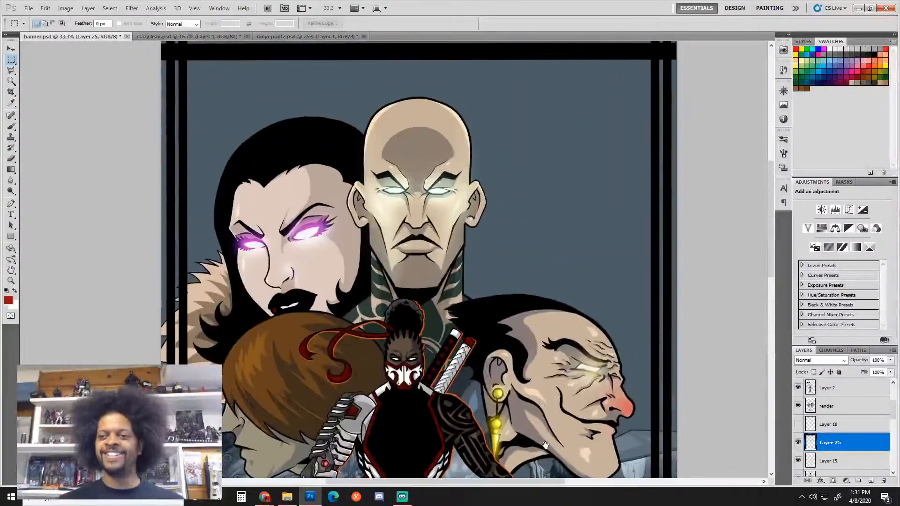
scroll(545, 445, "up", 4)
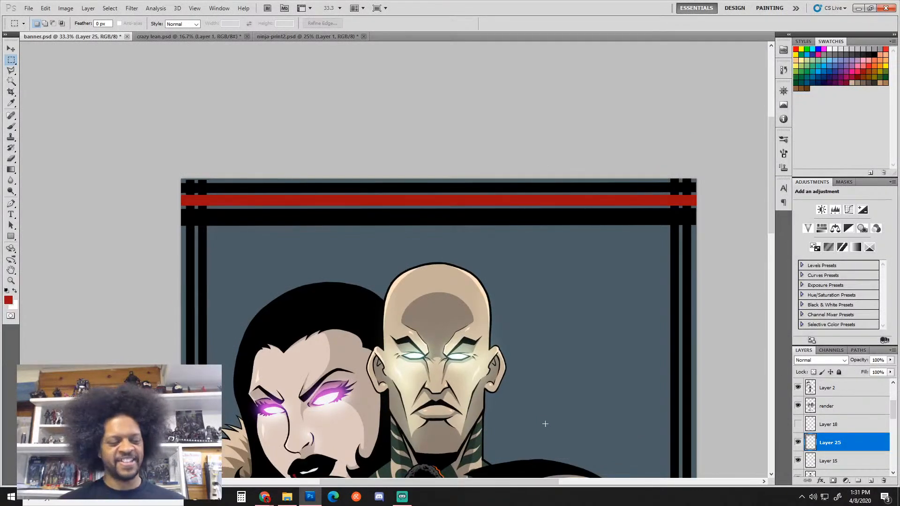
left_click(534, 403, "alt")
left_click(533, 402, "alt")
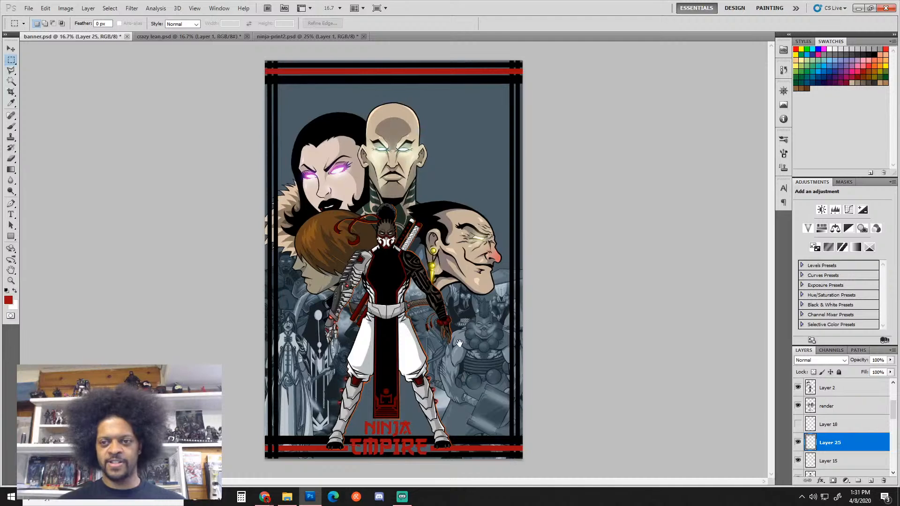
left_click(520, 77, "ctrl")
left_click(521, 78, "ctrl")
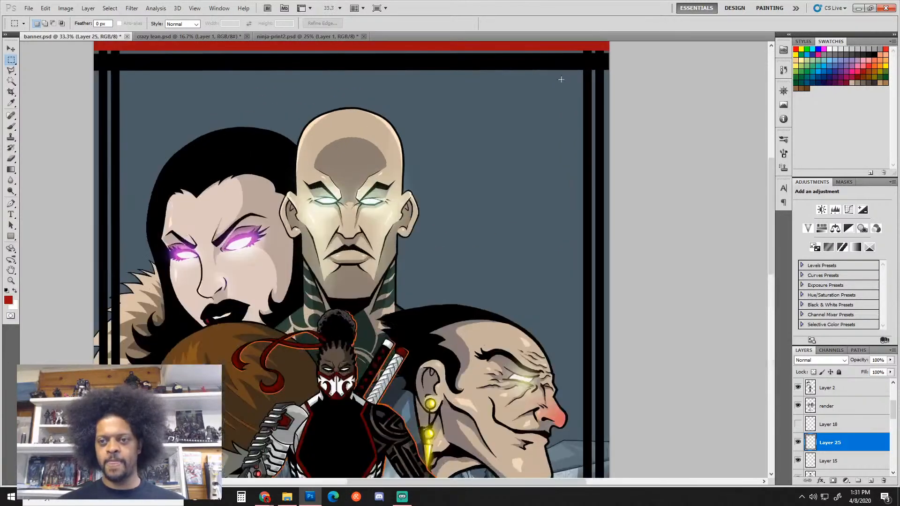
left_click_drag(560, 80, 486, 366)
left_click(506, 357, "ctrl")
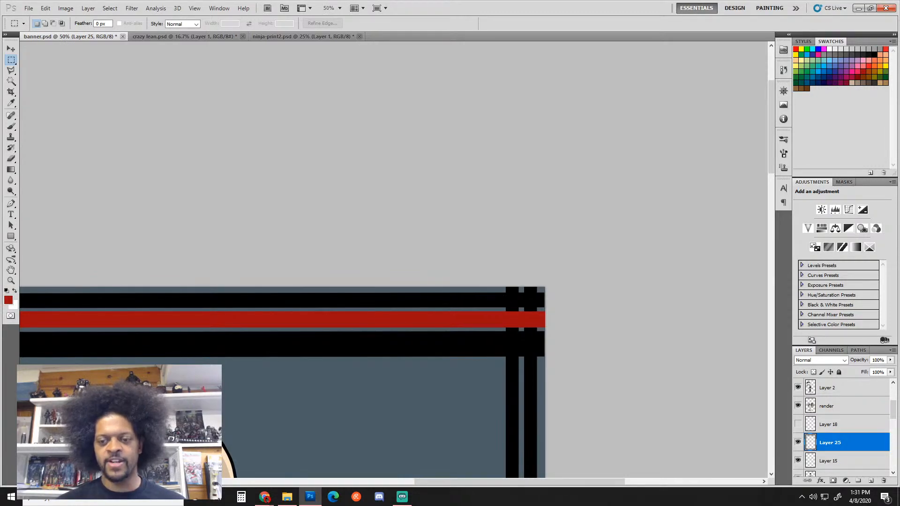
left_click_drag(522, 334, 517, 335)
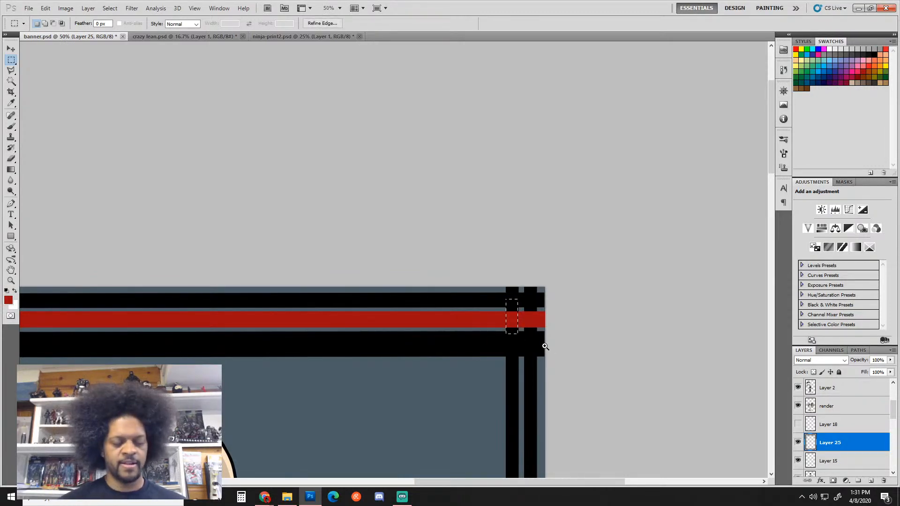
left_click(526, 328, "ctrl")
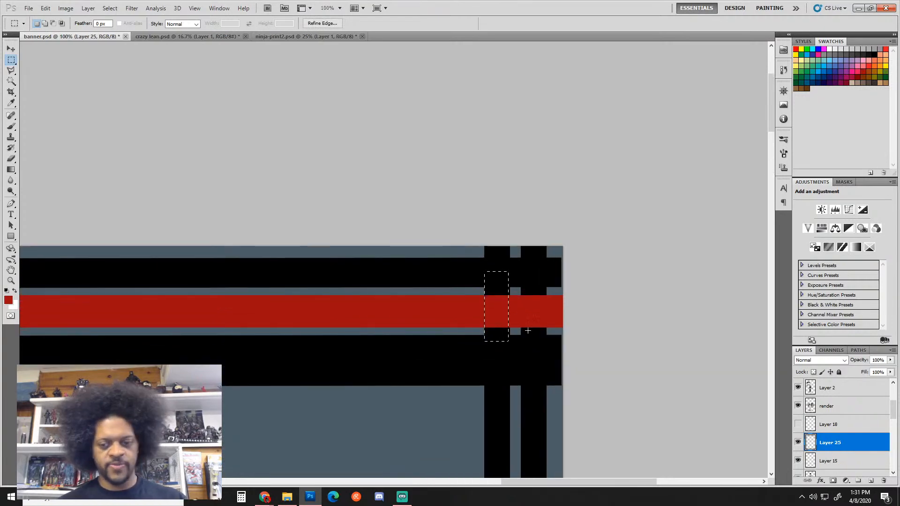
key("Right")
key("Right")
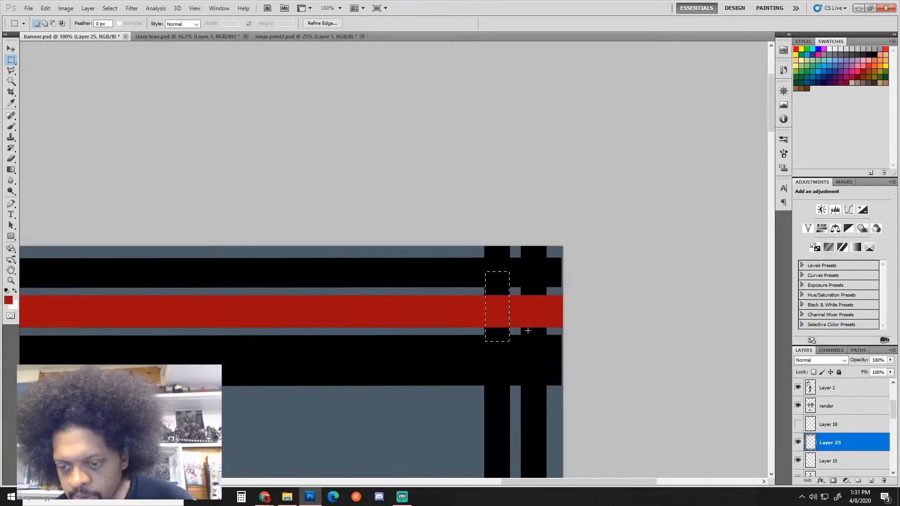
Step: Reset the colours to default, fill the selected inner stripe crossing with black, and clear the selection
key("ctrl+d")
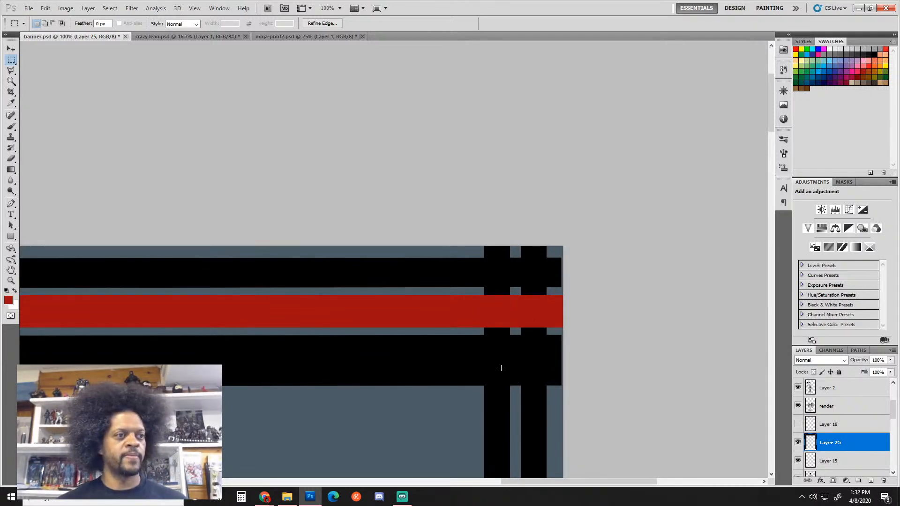
left_click(7, 291)
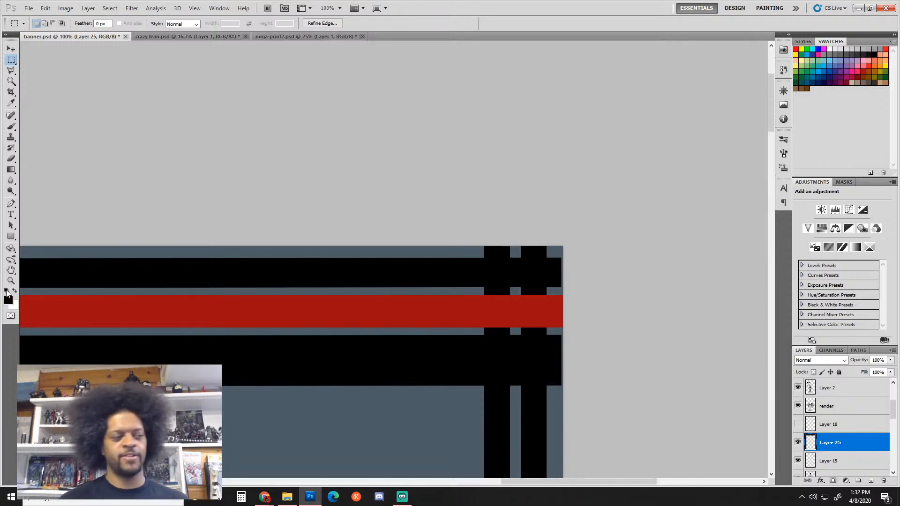
key("alt+shift+BackSpace")
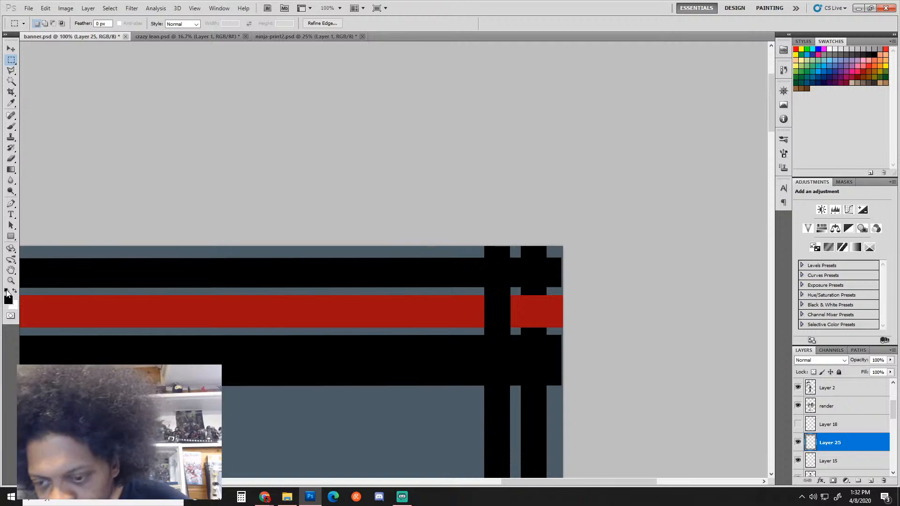
key("ctrl+z")
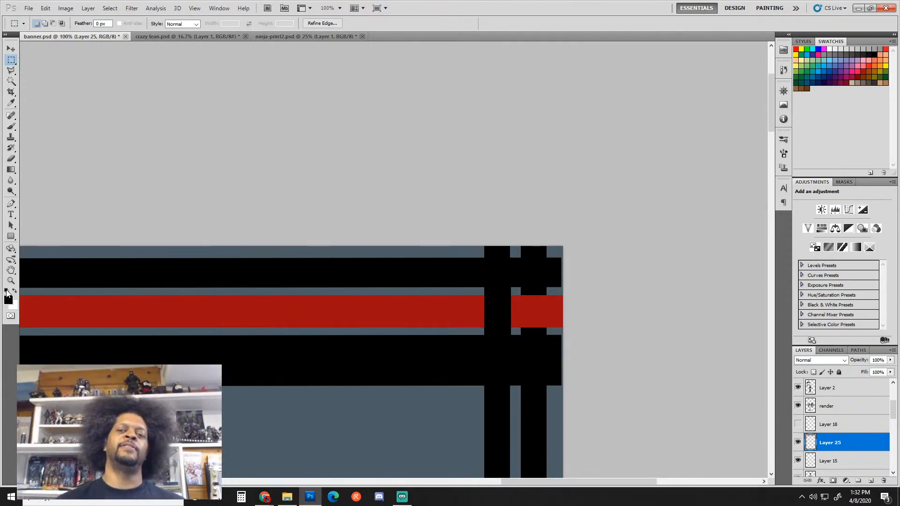
key("ctrl+d")
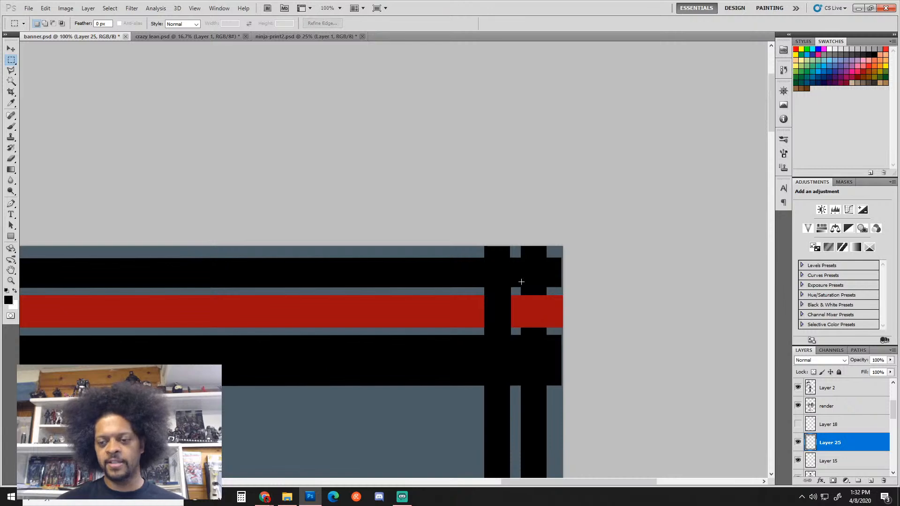
Step: Select the outer right-hand side stripe's crossing with the red top stripe, fill it with black, and nudge the patch right
left_click_drag(537, 320, 554, 351)
key("ctrl+d")
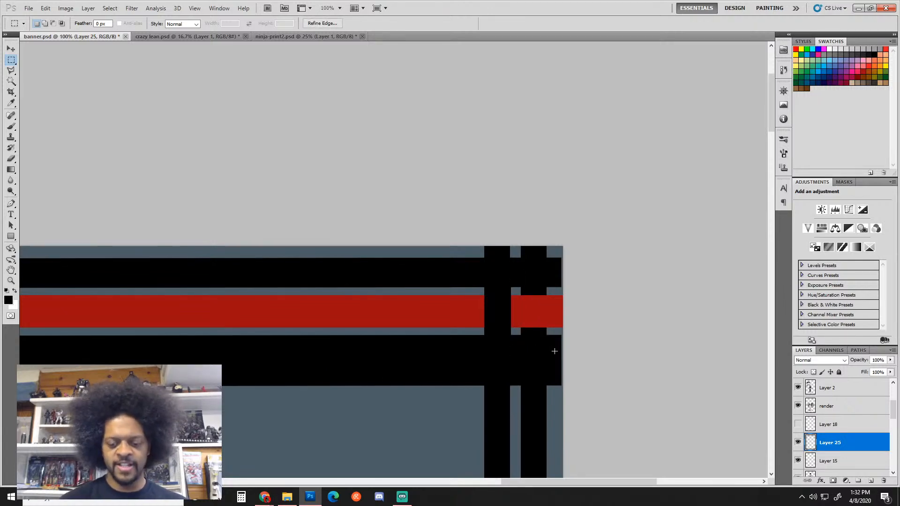
key("alt+BackSpace")
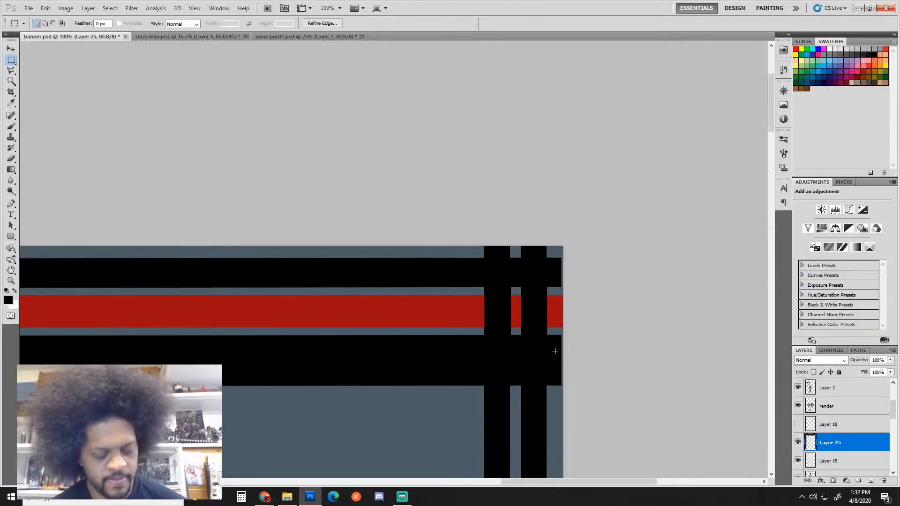
left_click(550, 307, "ctrl")
left_click(546, 305, "ctrl")
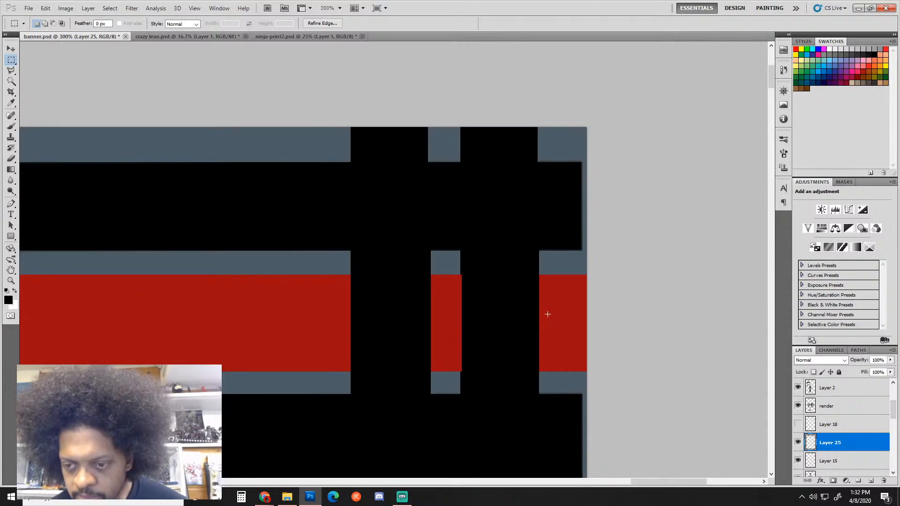
key("ctrl+Right")
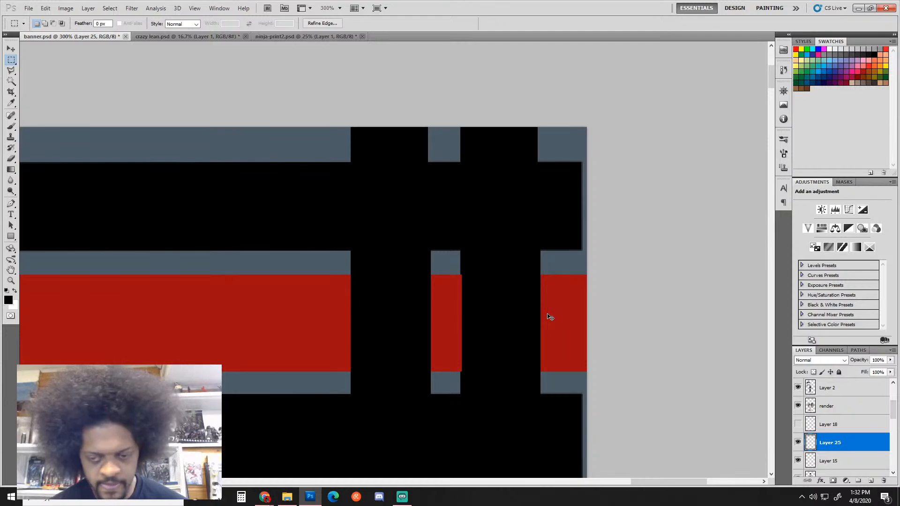
Step: Nudge the black patch over the outer right-hand side stripe's crossing back left into alignment with the stripe, and clear the selection
key("ctrl+Left")
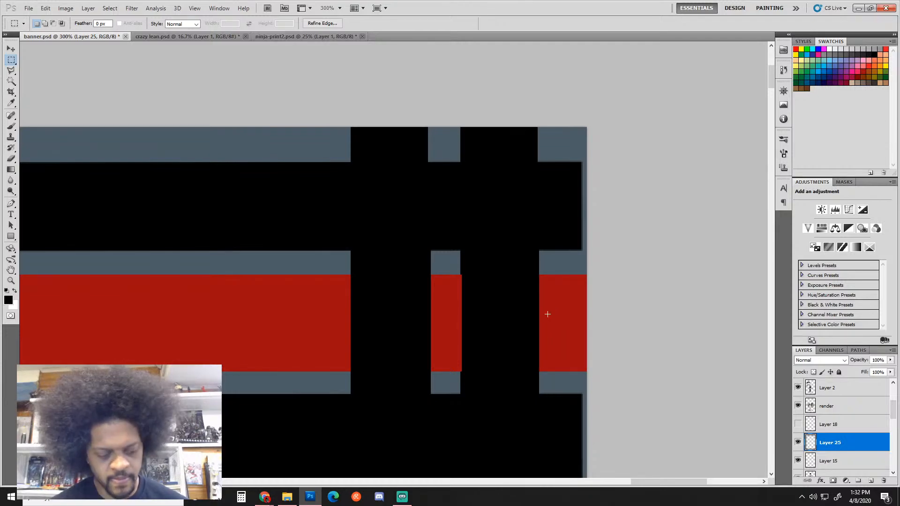
key("Right")
key("Right")
key("Right")
key("Right")
key("Right")
key("Right")
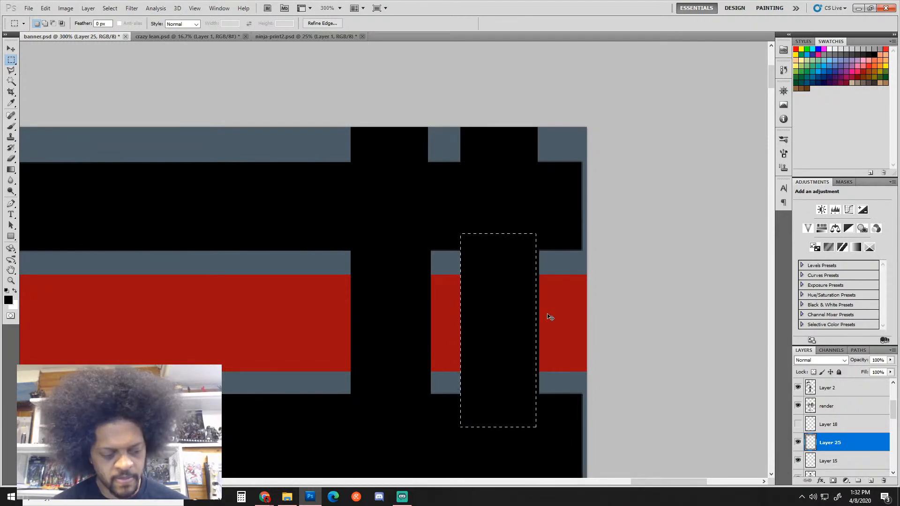
key("ctrl+d")
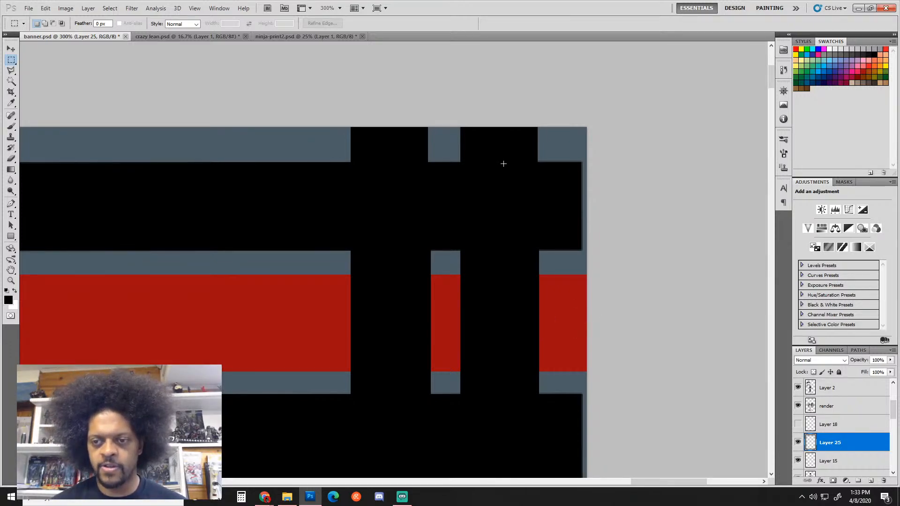
Step: Extend the upper black stripe of the top border to the canvas's right edge with a black-filled selection aligned to the stripe
left_click_drag(503, 163, 697, 249)
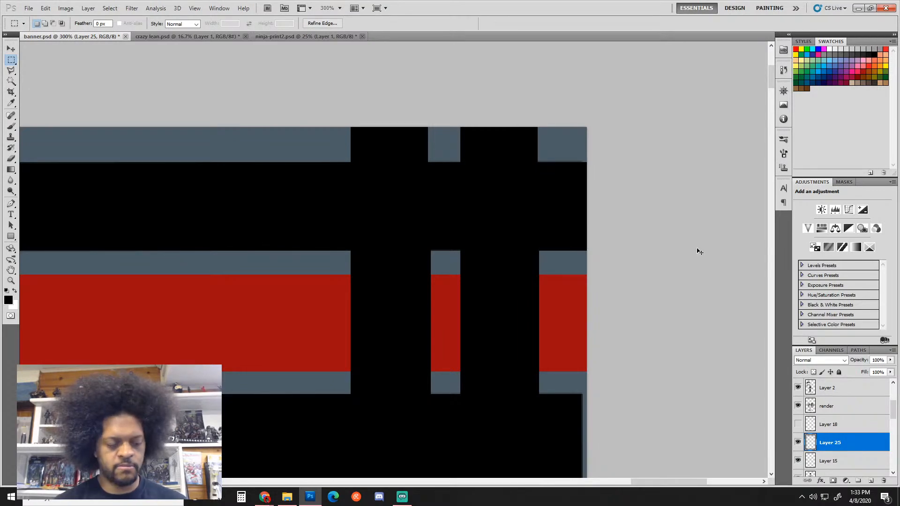
key("ctrl+alt+Up")
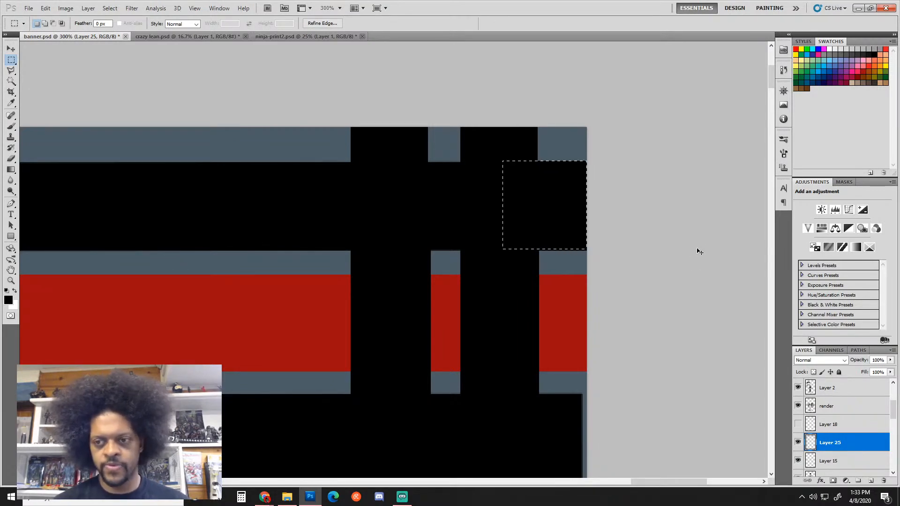
key("ctrl+d")
Step: Extend the thick lower black stripe of the top border to the canvas's right edge with a black fill, aligning the patch upward
left_click_drag(708, 389, 679, 252)
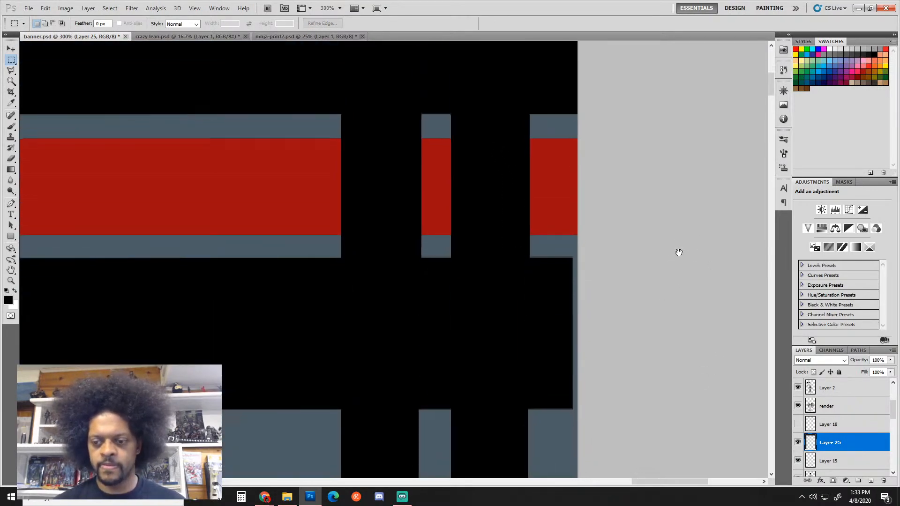
left_click_drag(512, 259, 750, 408)
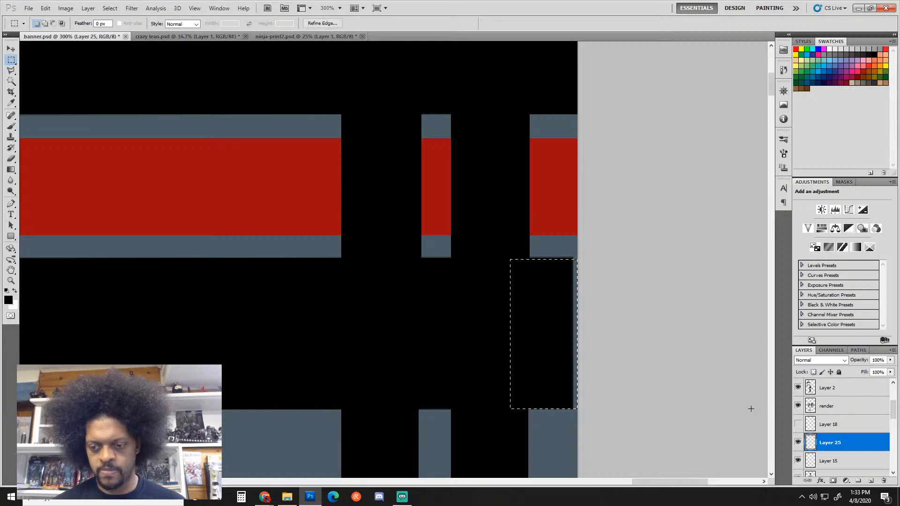
key("Delete")
key("ctrl+d")
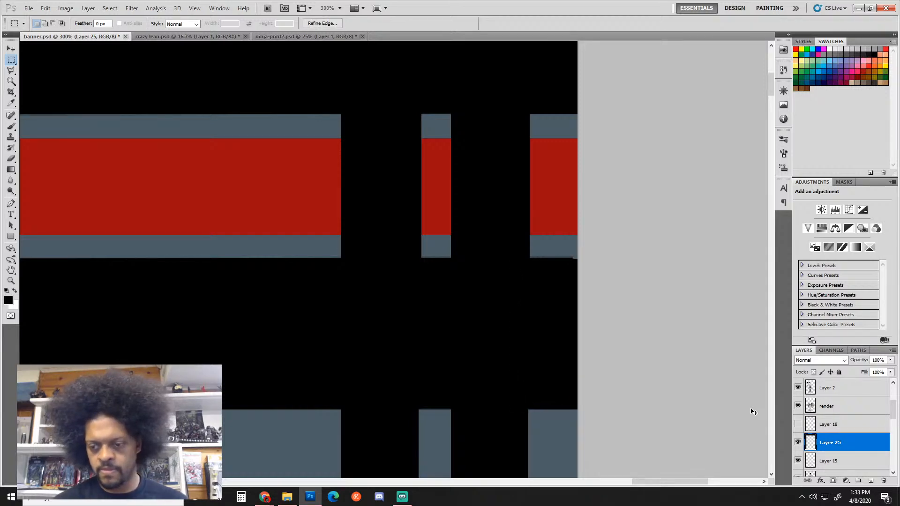
key("ctrl+z")
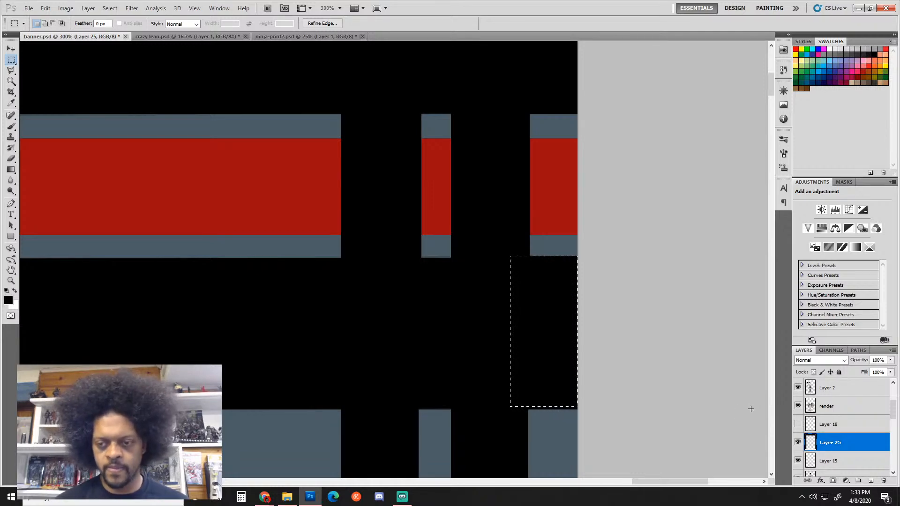
key("ctrl+d")
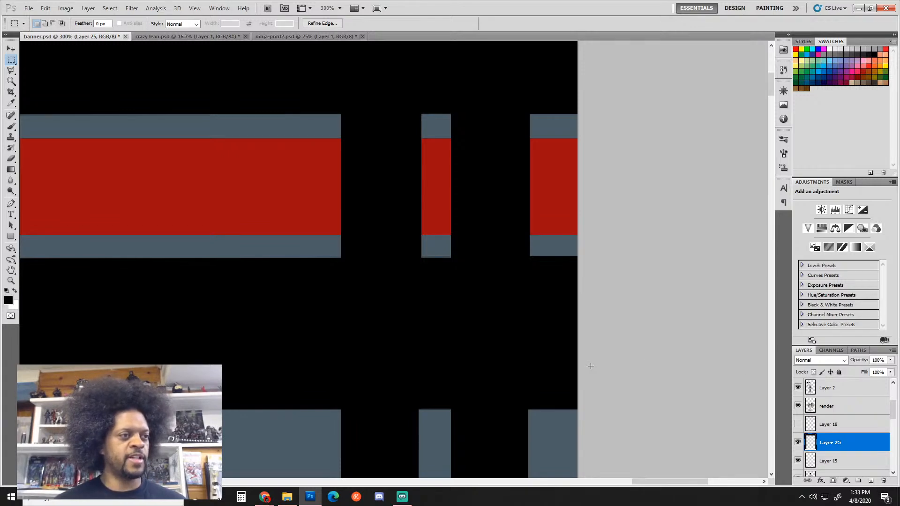
Step: Select the upper end of the outer left-hand side stripe up to the canvas edge, fill it with black, and clear the selection
left_click(374, 245, "alt")
left_click(376, 252, "alt")
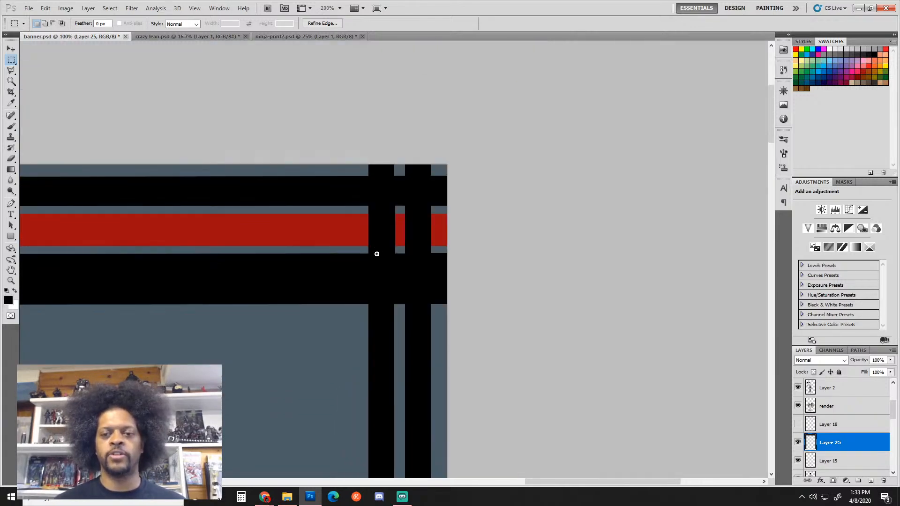
left_click_drag(269, 262, 726, 229)
left_click_drag(328, 224, 651, 208)
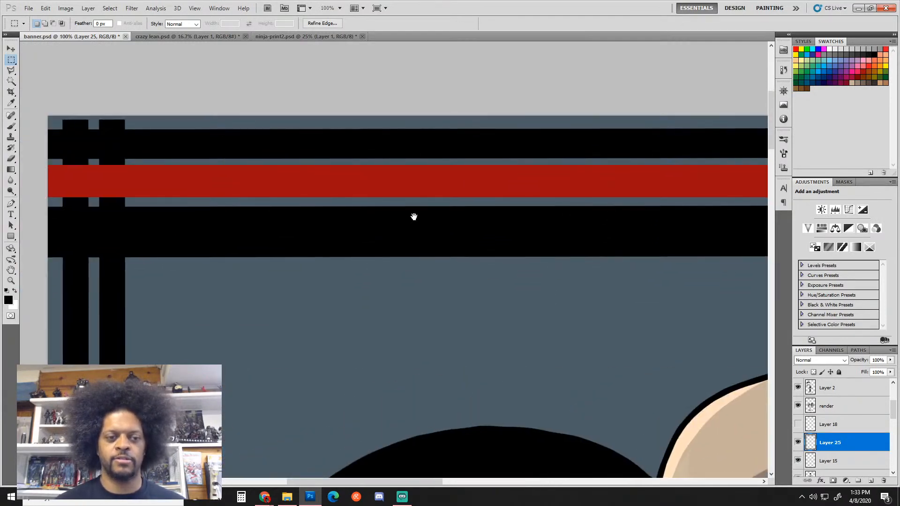
left_click_drag(411, 299, 413, 290)
left_click(81, 121, "ctrl")
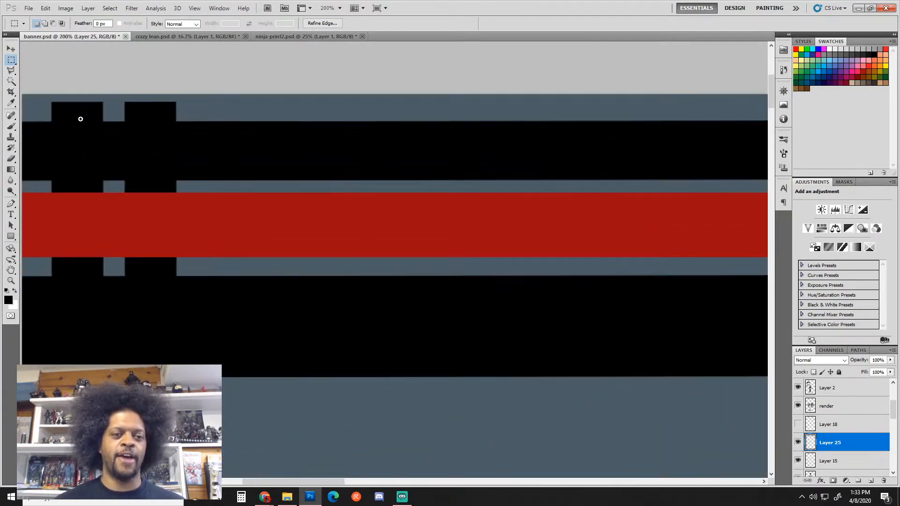
left_click(80, 119, "ctrl")
left_click_drag(149, 167, 321, 278)
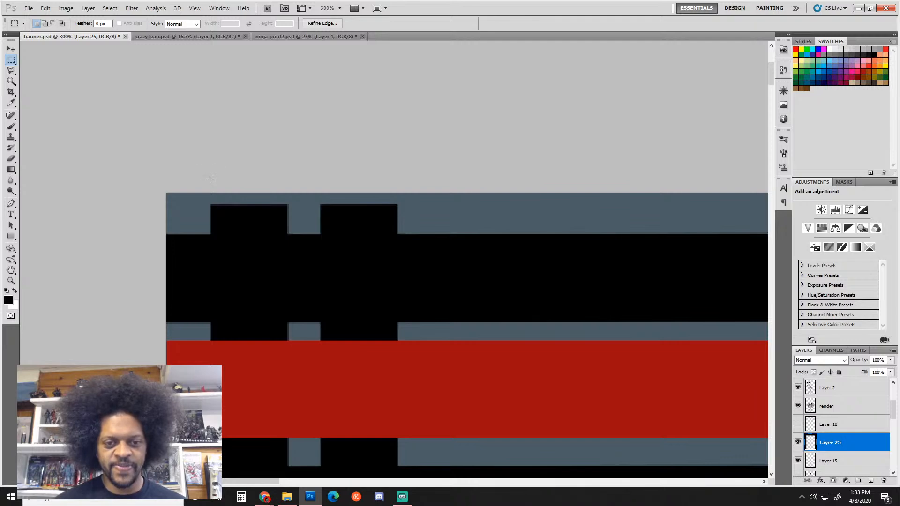
left_click_drag(289, 241, 289, 241)
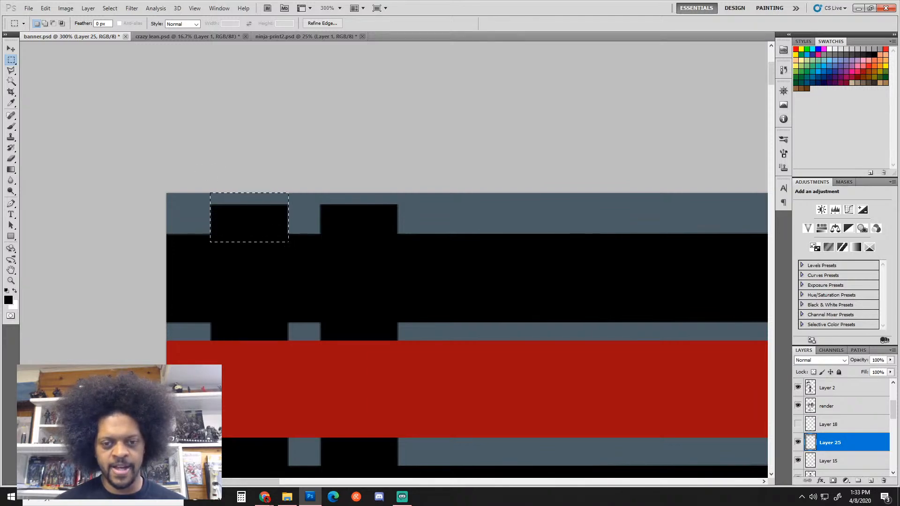
key("ctrl+d")
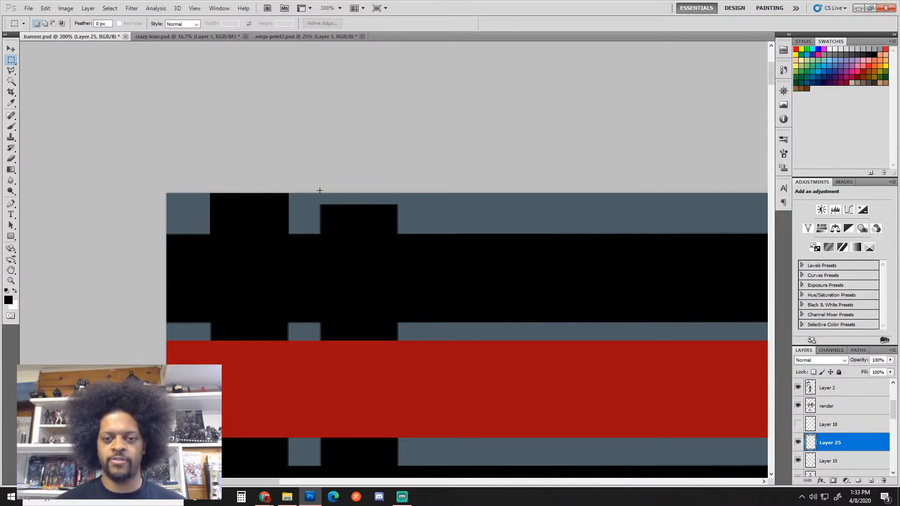
Step: Extend the inner left-hand side stripe up to the canvas's top edge with a black-filled selection
left_click_drag(362, 229, 398, 250)
key("alt+BackSpace")
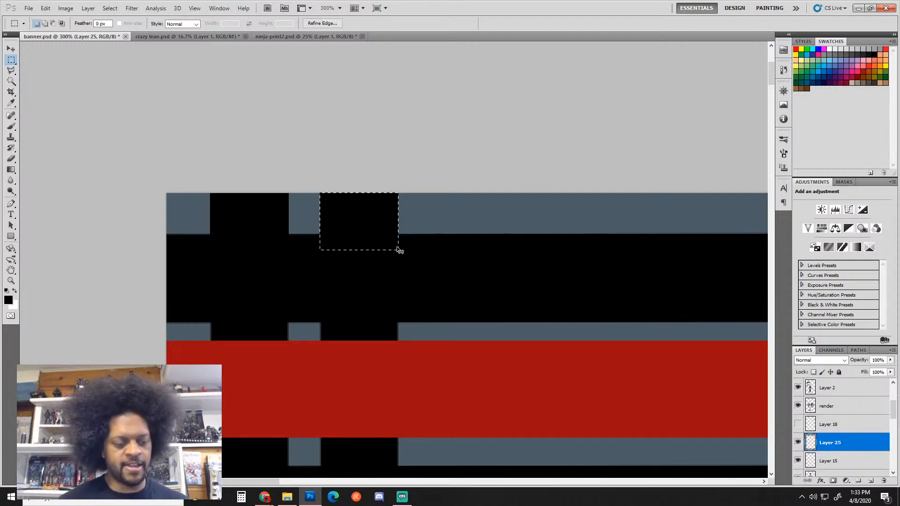
key("ctrl+d")
Step: Examine the left side border, both bottom border corners and the banner's overall composition
left_click_drag(341, 407, 304, 217)
left_click_drag(324, 405, 307, 180)
left_click(376, 242, "alt")
left_click(376, 242, "alt")
left_click_drag(377, 243, 296, 131)
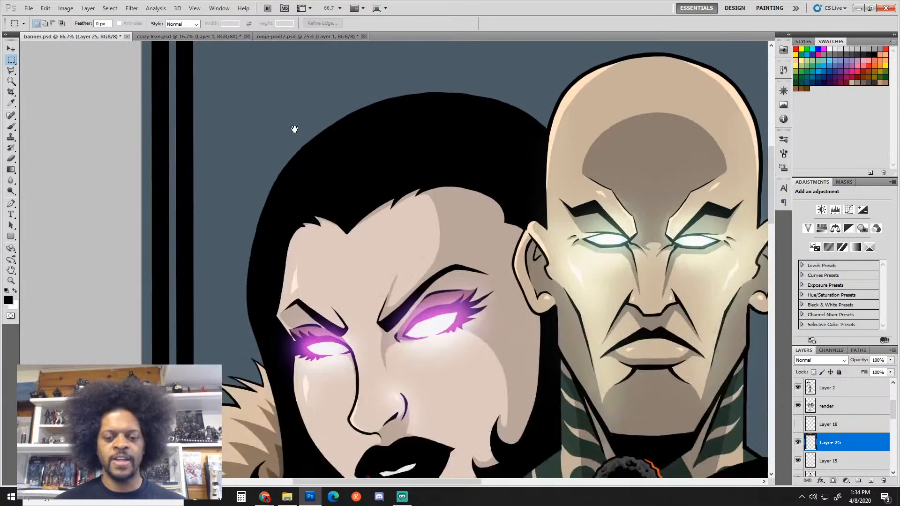
left_click_drag(454, 343, 455, 187)
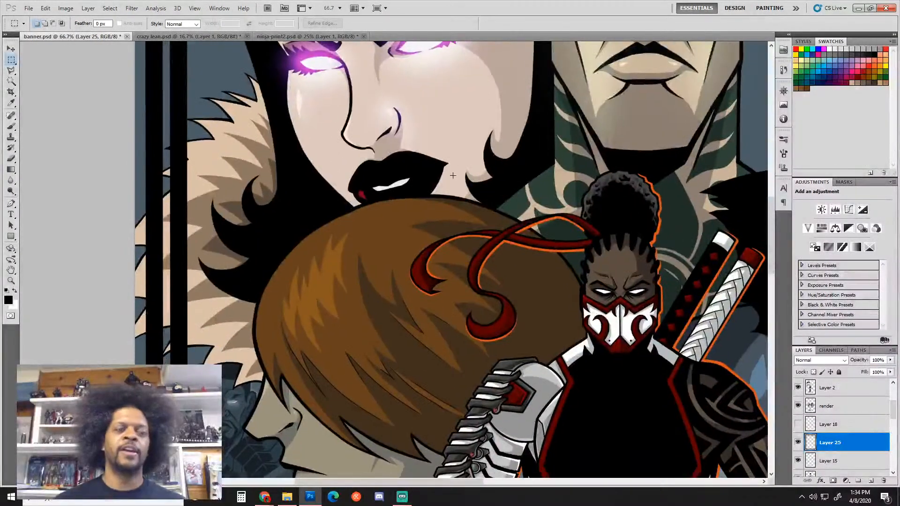
left_click(464, 270, "alt")
left_click_drag(407, 343, 384, 114)
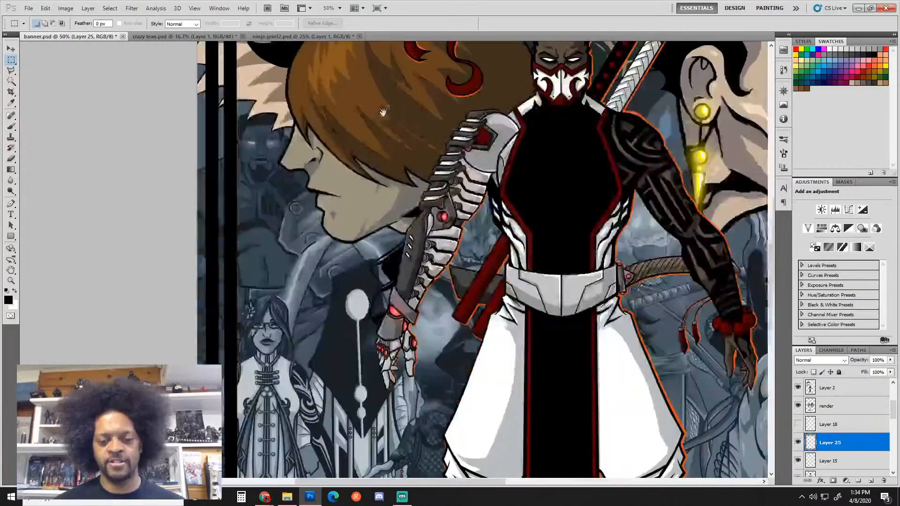
left_click_drag(344, 362, 373, 162)
left_click_drag(378, 406, 375, 270)
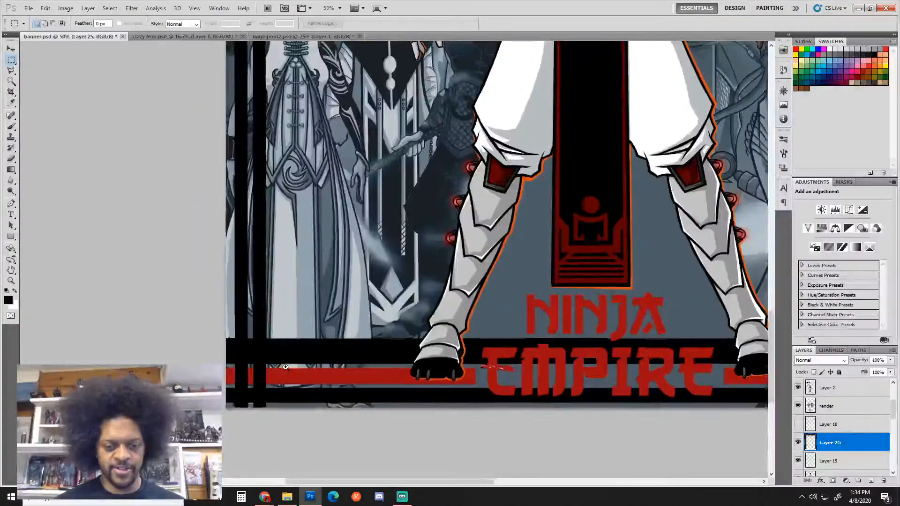
left_click(286, 366, "ctrl")
left_click_drag(278, 414, 294, 291)
left_click(266, 311, "ctrl")
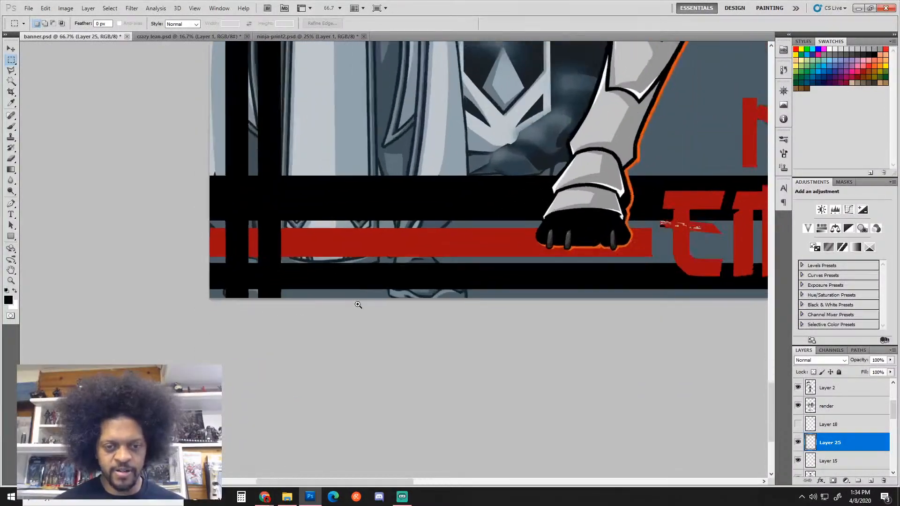
left_click_drag(749, 278, 16, 289)
left_click_drag(680, 278, 23, 279)
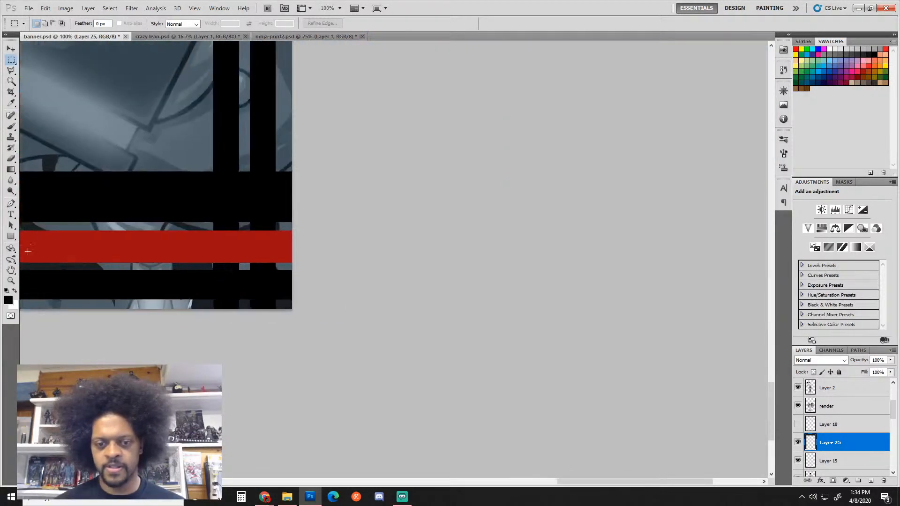
left_click(58, 210, "alt")
left_click(59, 211, "alt")
left_click(58, 211, "alt")
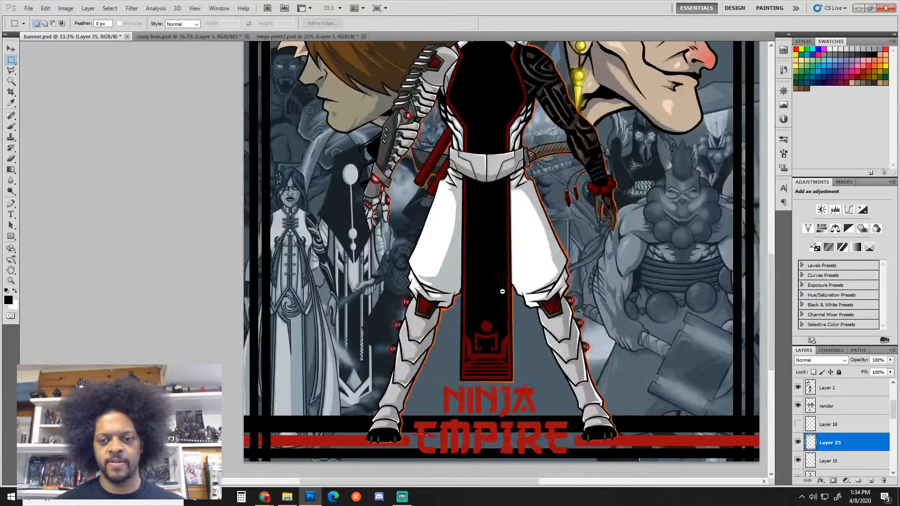
left_click(505, 335, "alt")
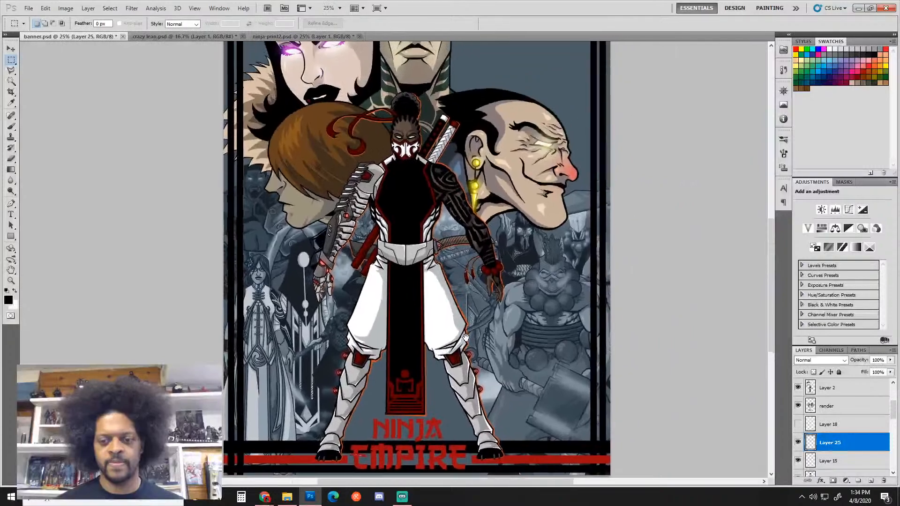
left_click(469, 335, "alt")
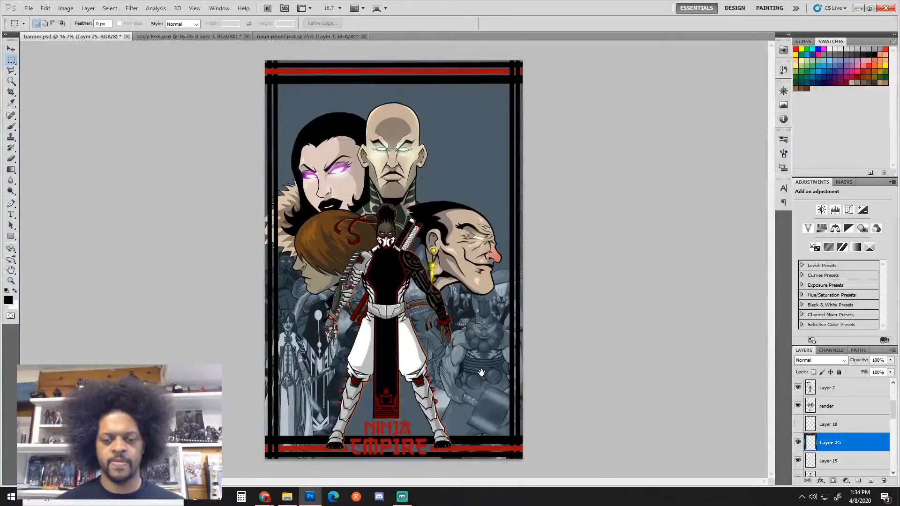
Step: Select Layer 27, which holds the Ninja Empire logo, and enable a black outside Stroke layer style on it
scroll(399, 436, "up", 2)
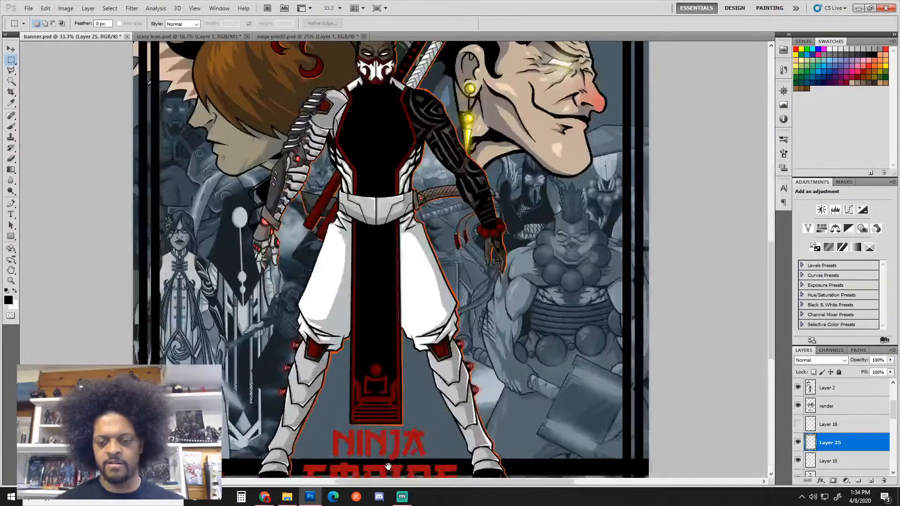
scroll(388, 467, "down", 3)
scroll(361, 338, "up", 1)
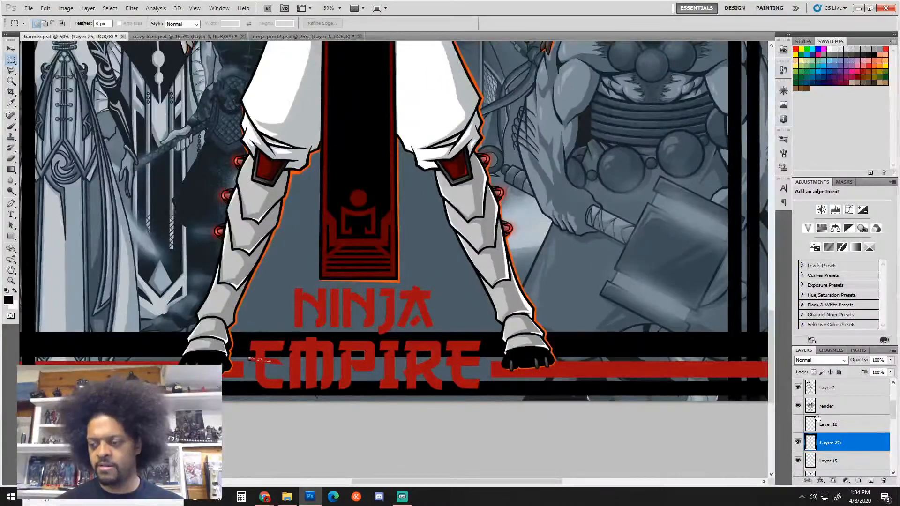
scroll(817, 417, "up", 2)
scroll(817, 417, "up", 3)
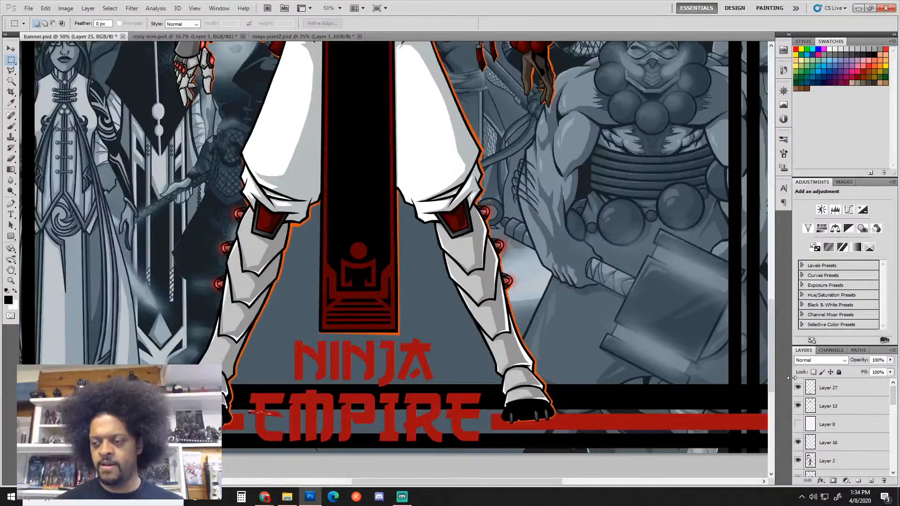
left_click(839, 388)
key("h")
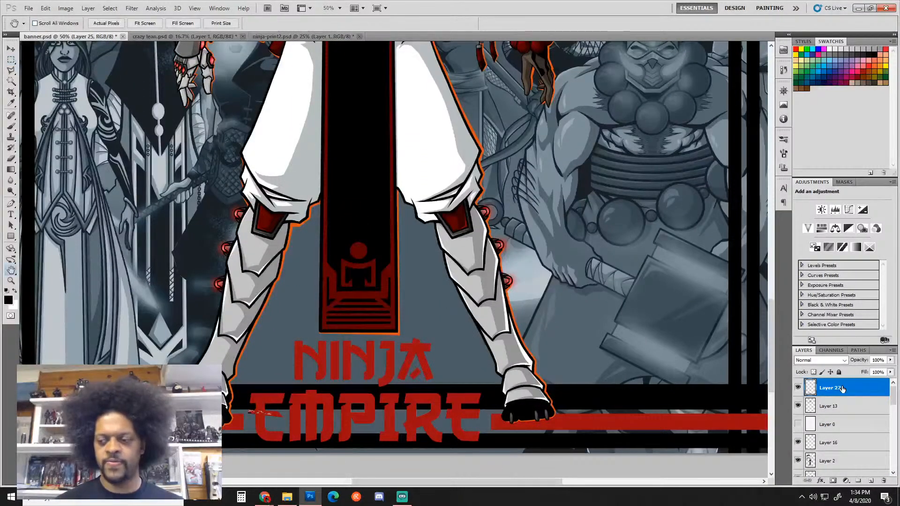
double_click(842, 389)
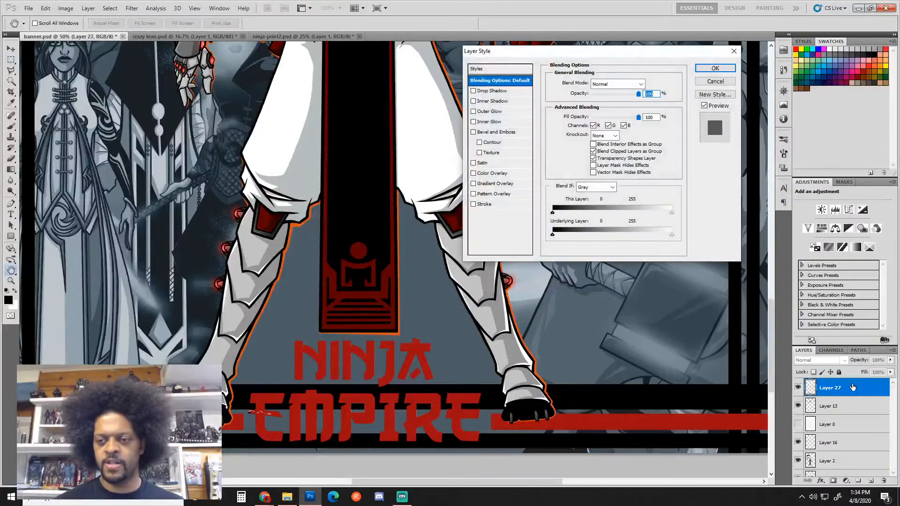
left_click(473, 205)
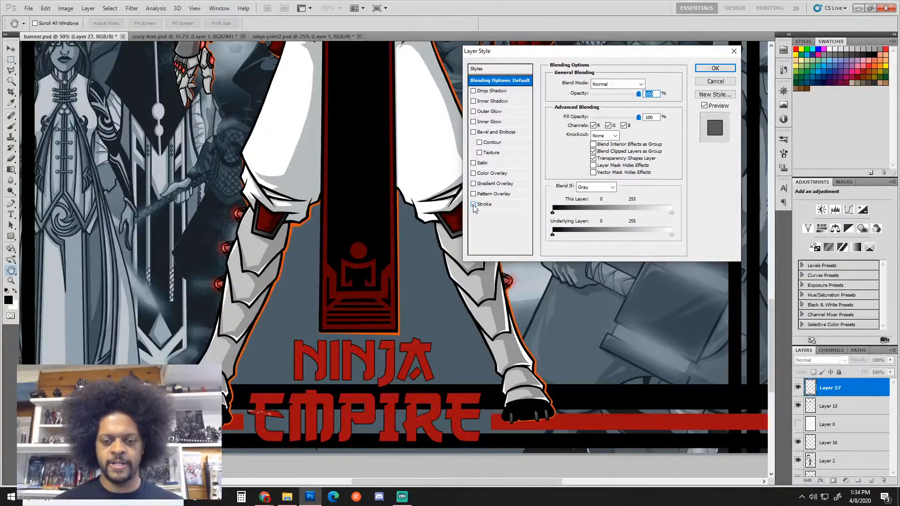
left_click(506, 206)
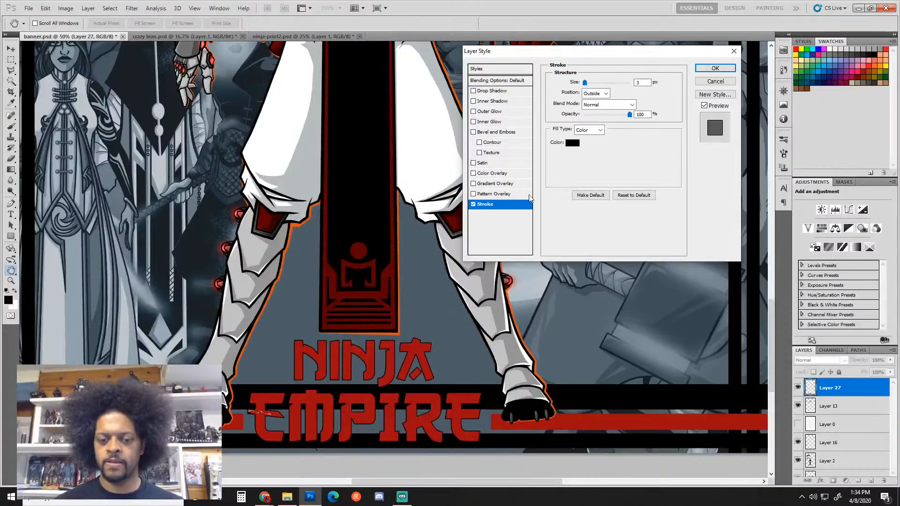
Step: Set the logo's black outside stroke to a size of 10 px and apply the layer style
double_click(641, 83)
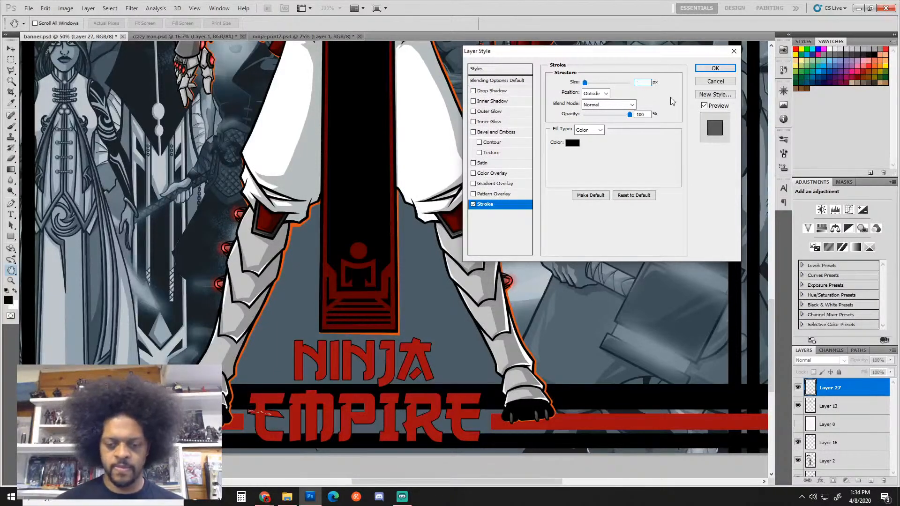
type("5")
key("Up")
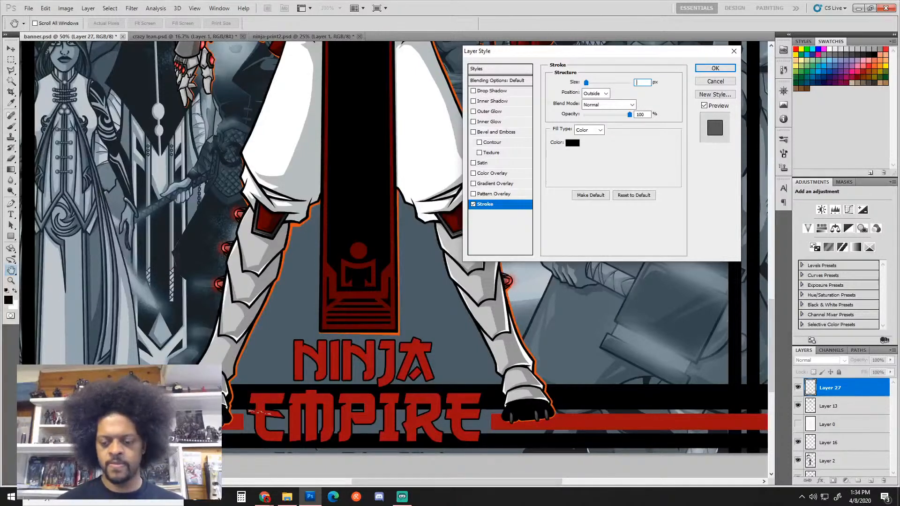
type("7")
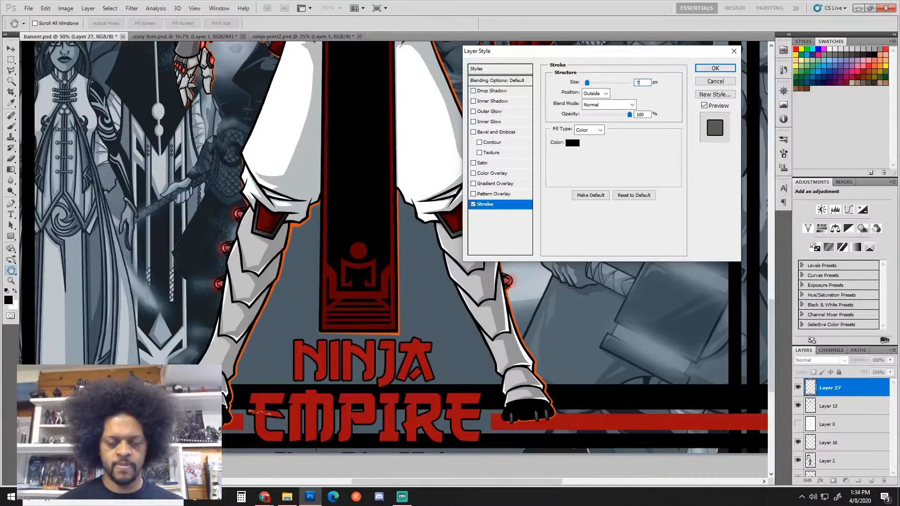
left_click(370, 275, "alt")
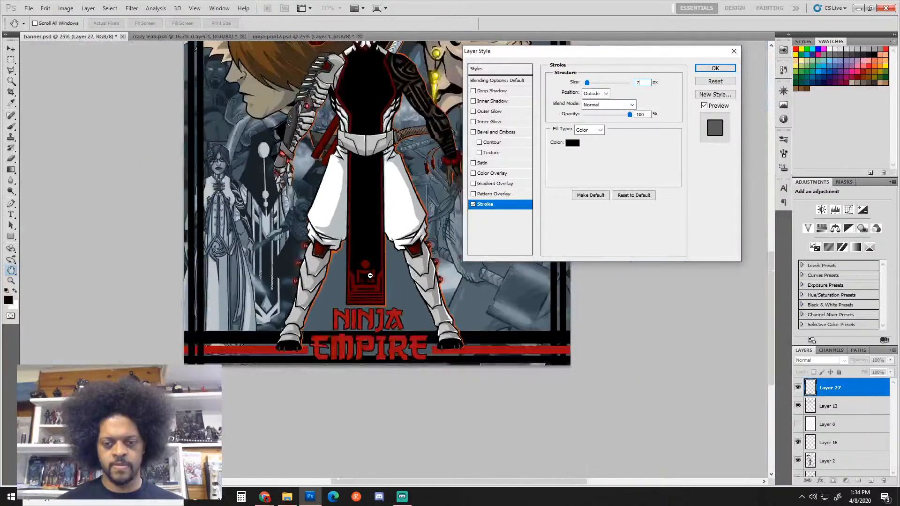
left_click(370, 276, "alt")
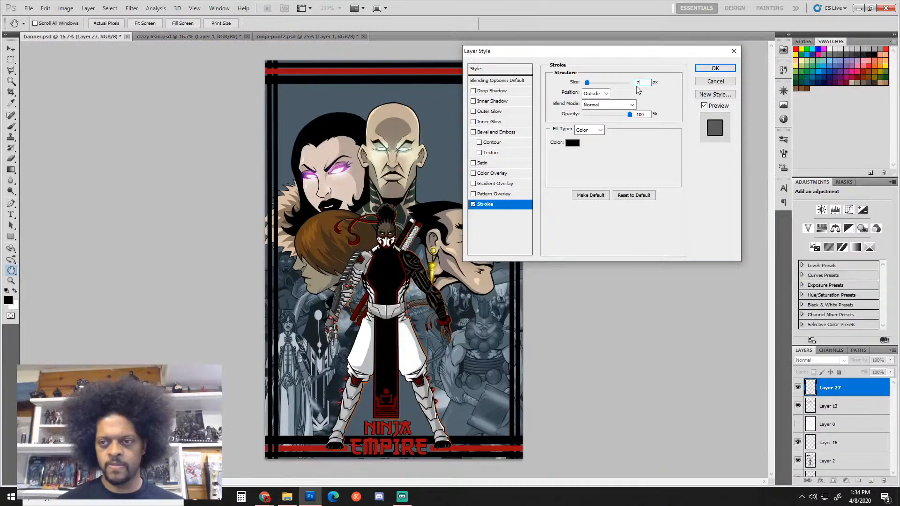
type("10")
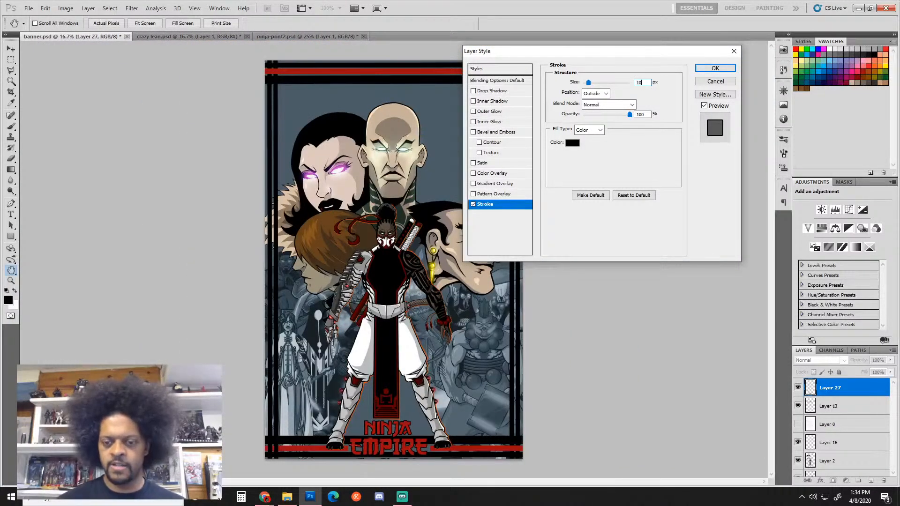
key("Return")
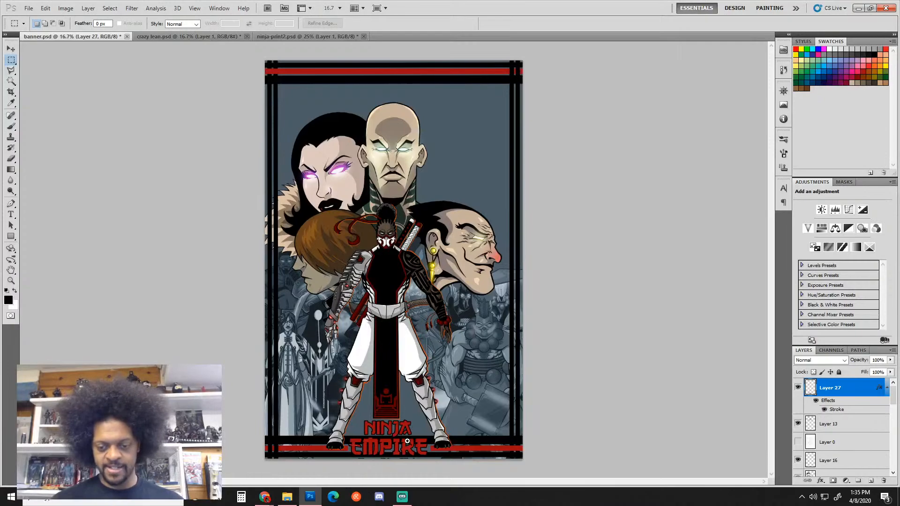
Step: Examine the background figure layers in Group 1, temporarily hiding Layers 8, 12, 23 and the whole group to identify their artwork
scroll(405, 459, "up", 1)
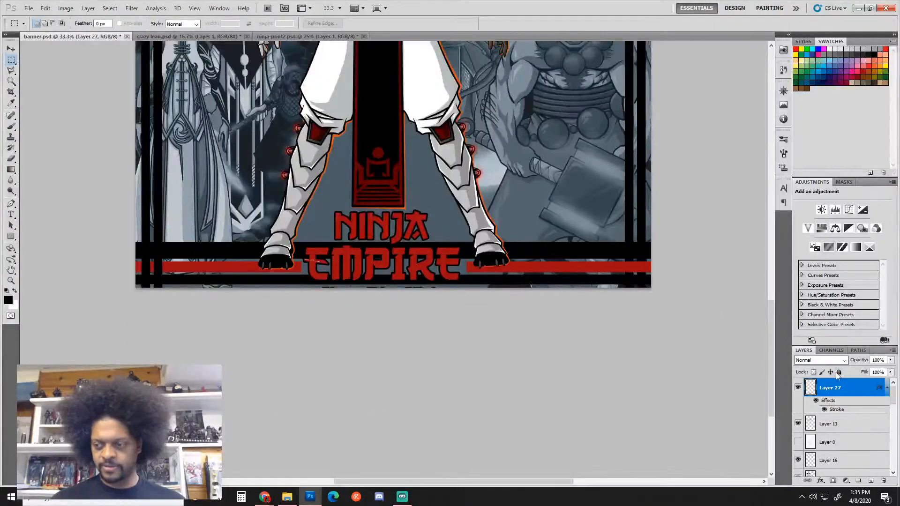
key("v")
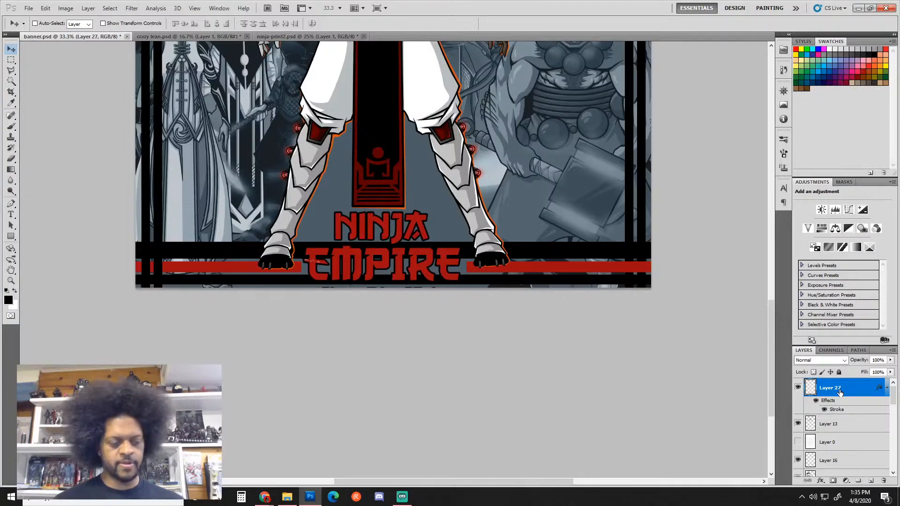
key("e")
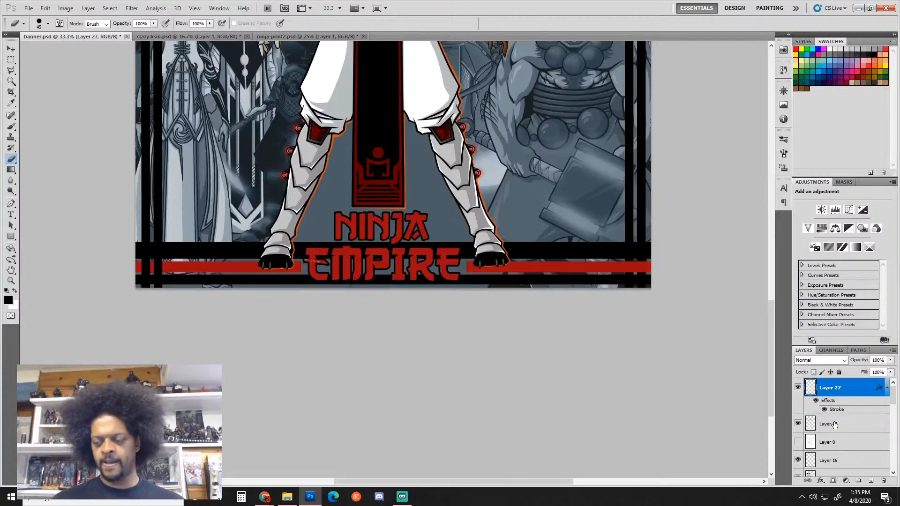
scroll(834, 426, "down", 5)
scroll(834, 426, "down", 3)
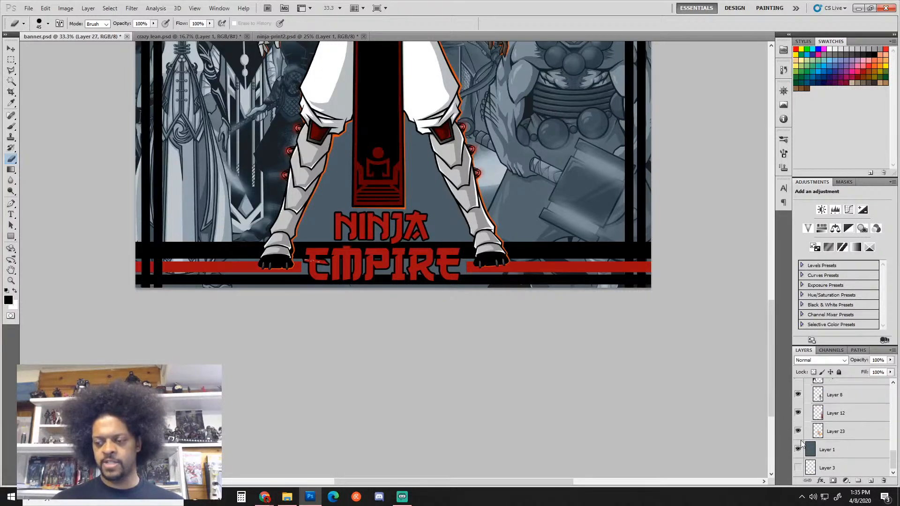
scroll(799, 443, "down", 1)
scroll(799, 443, "down", 2)
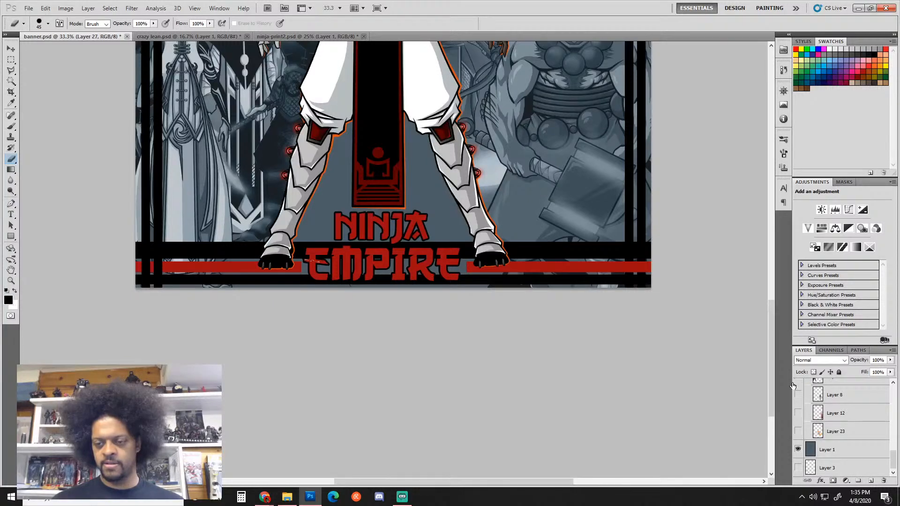
scroll(799, 424, "up", 3)
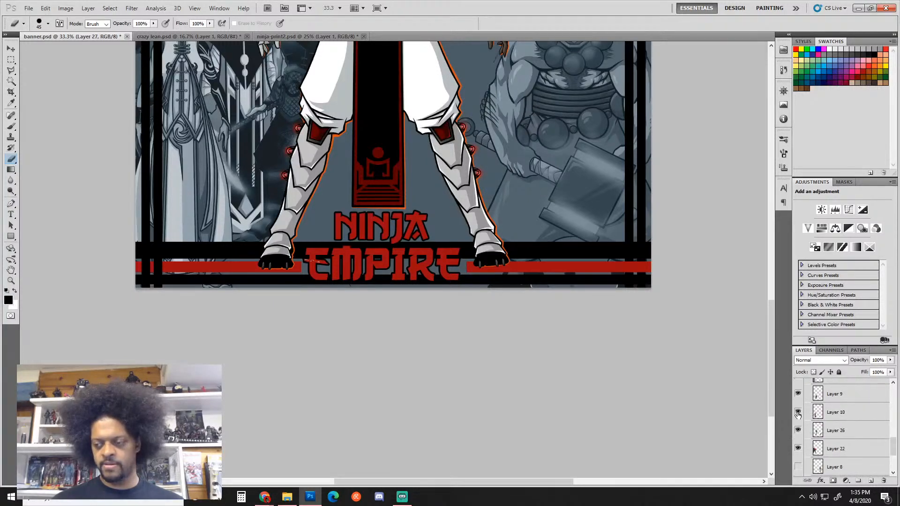
scroll(801, 428, "up", 3)
scroll(801, 428, "down", 4)
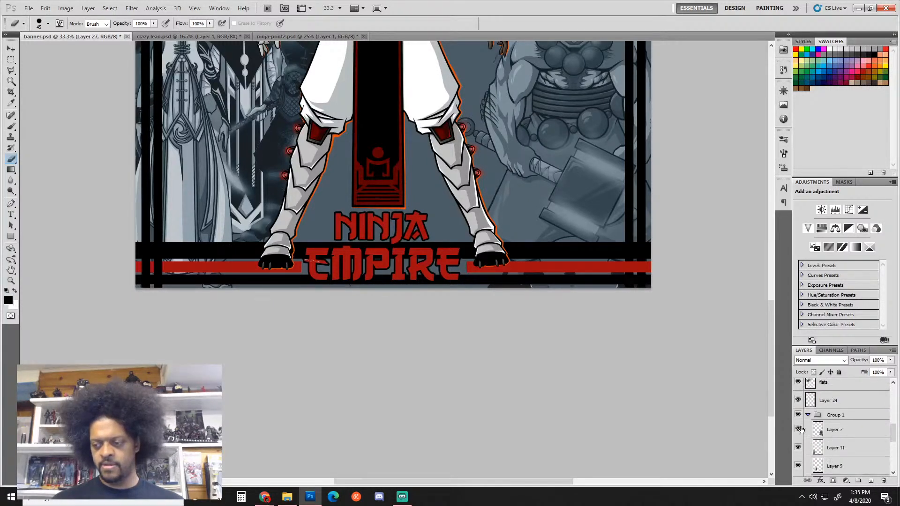
left_click(798, 415)
left_click(798, 415)
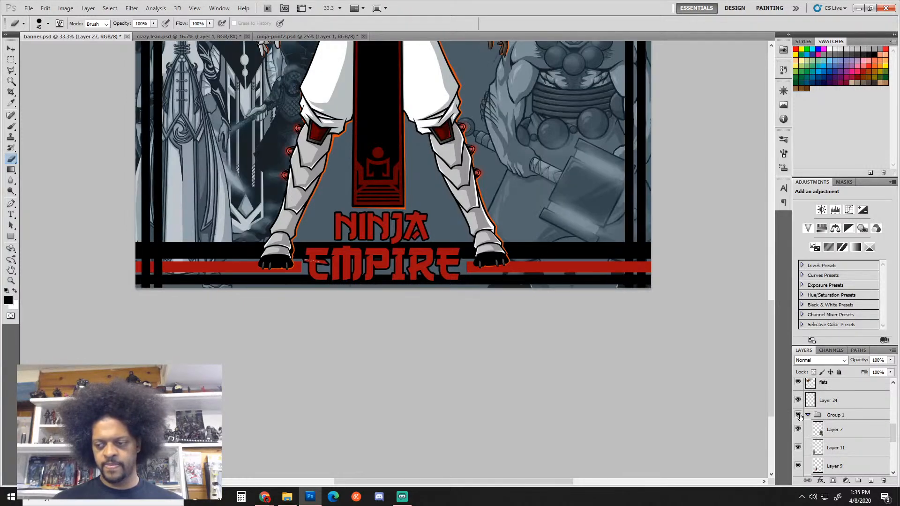
scroll(800, 434, "down", 3)
scroll(800, 435, "down", 3)
left_click(799, 432)
left_click(799, 433)
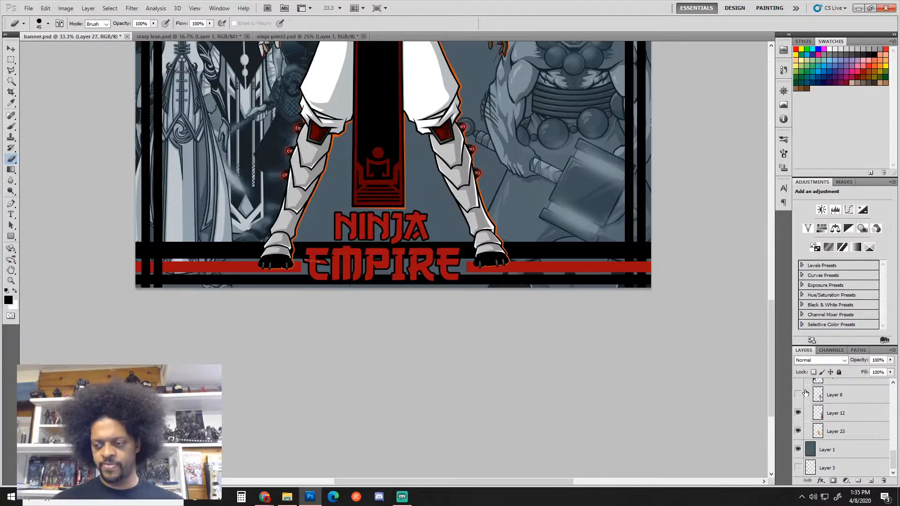
scroll(817, 424, "up", 10)
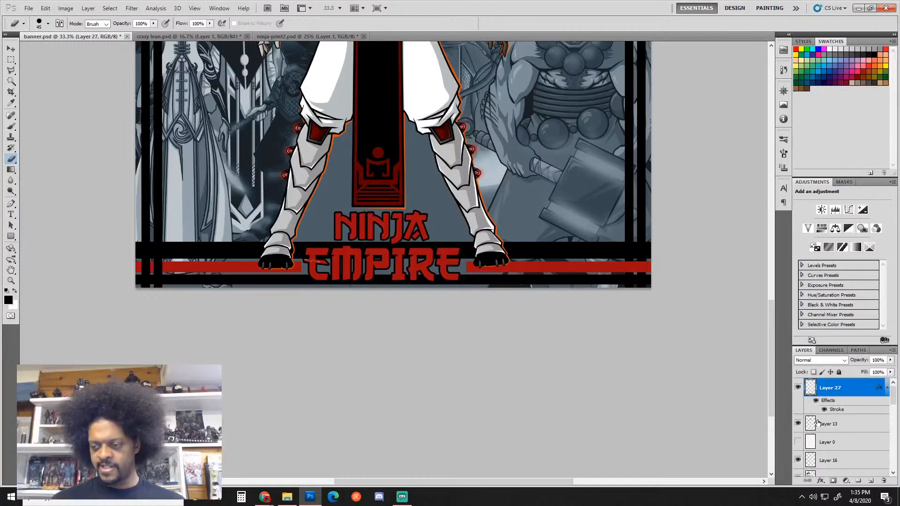
scroll(817, 423, "down", 5)
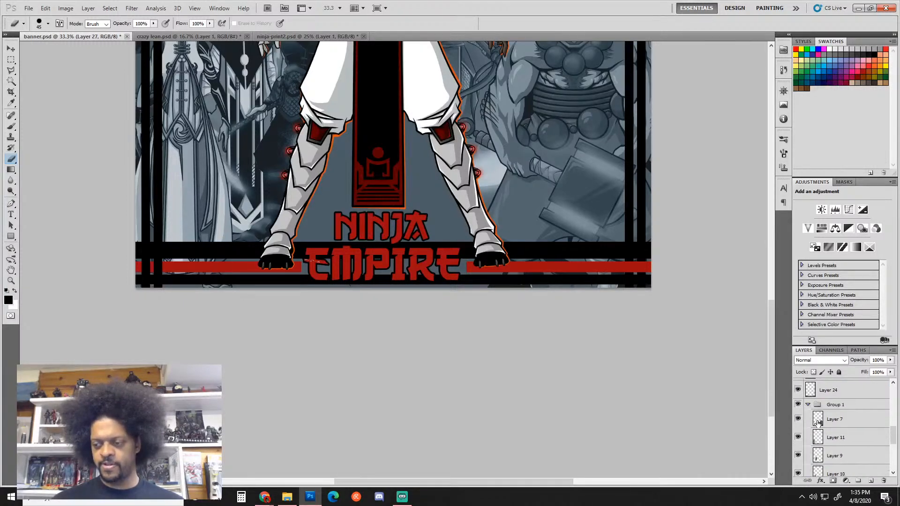
scroll(817, 423, "up", 4)
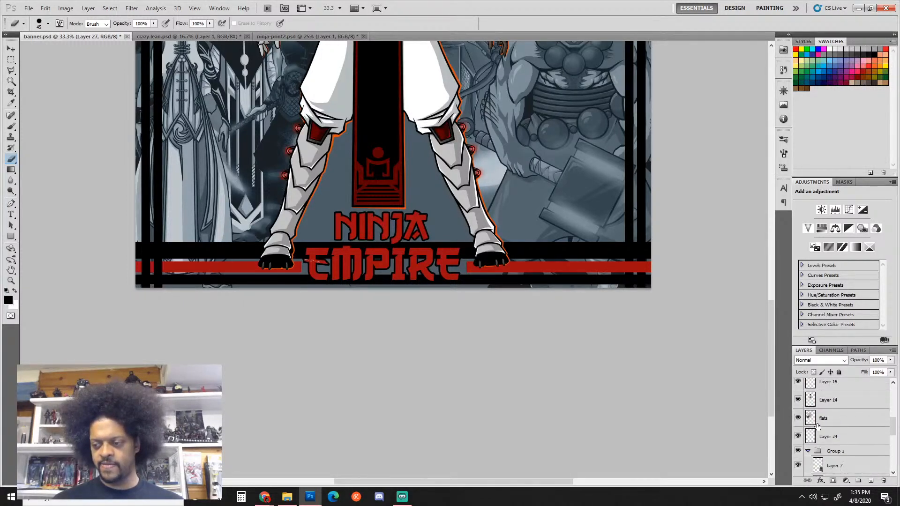
Step: Toggle Layers 7, 11 and 9 in Group 1 off and on to identify each figure, and select Layer 9
left_click(842, 453)
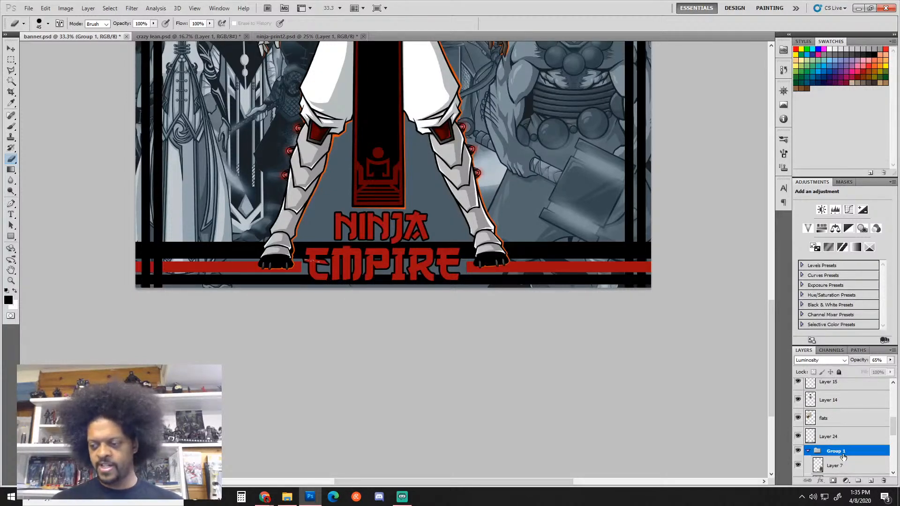
scroll(836, 438, "down", 1)
left_click(796, 429)
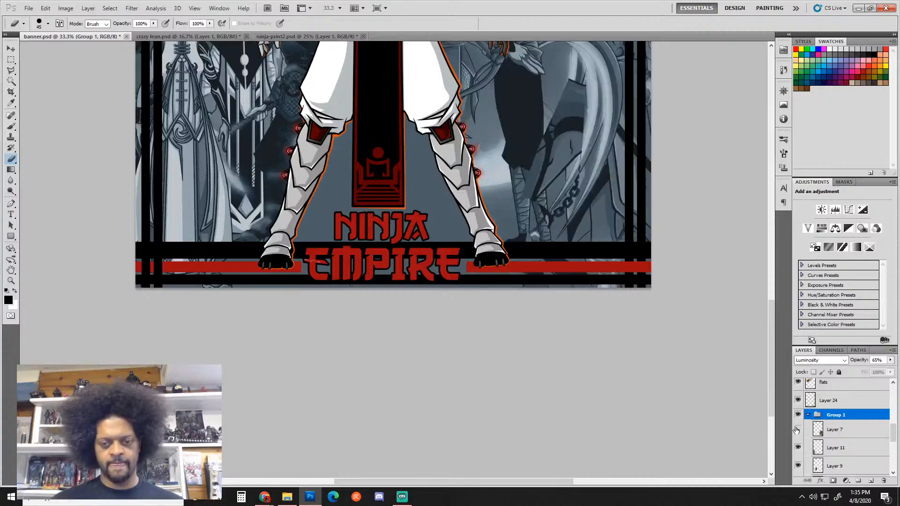
left_click(797, 430)
left_click(798, 447)
left_click(798, 448)
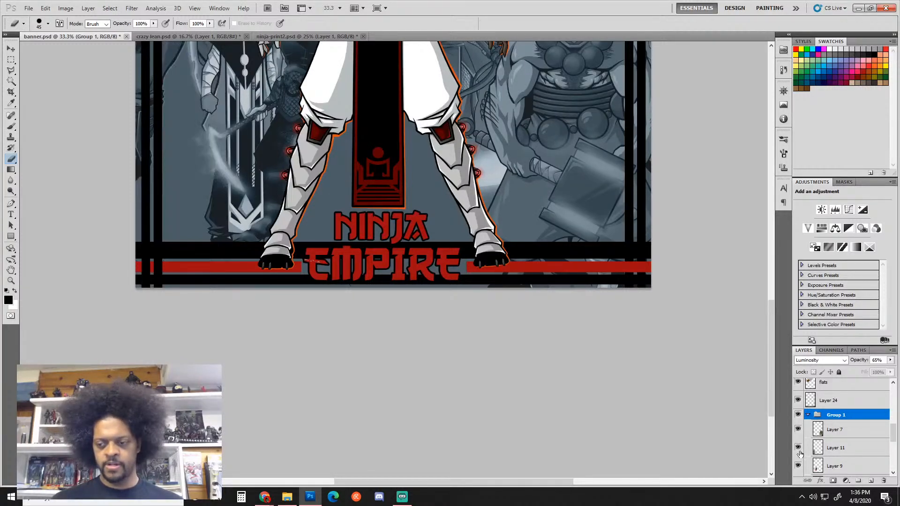
left_click(798, 466)
left_click(798, 466)
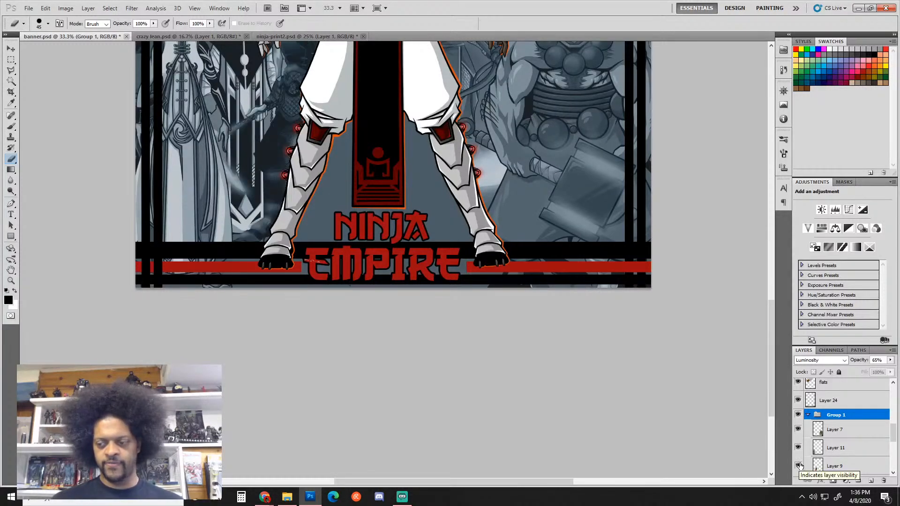
left_click(840, 467)
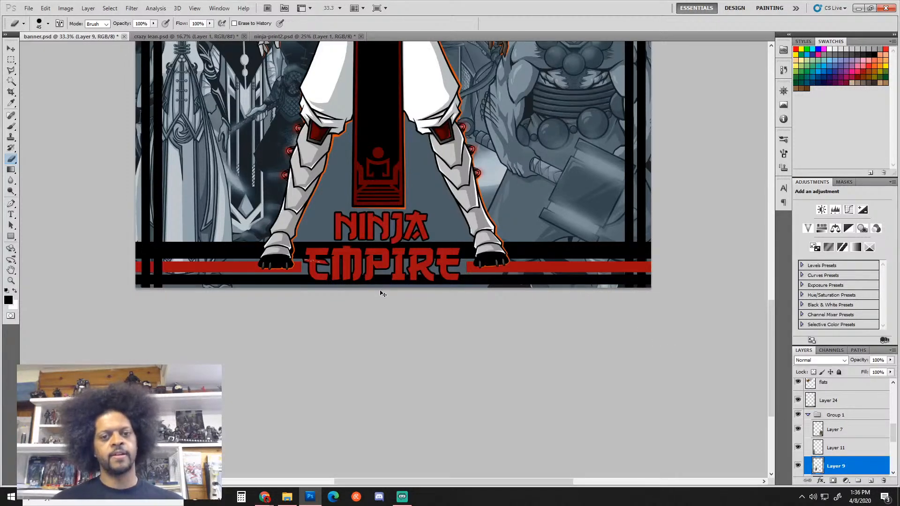
key("ctrl+minus")
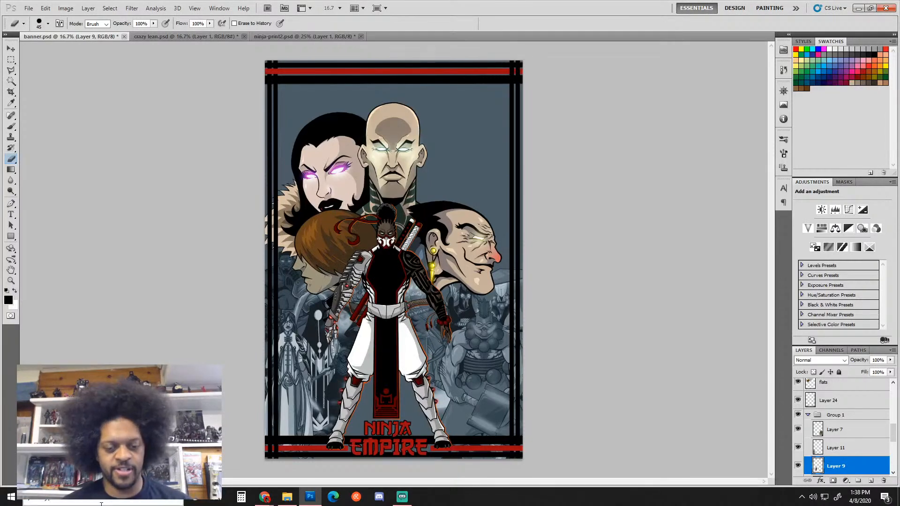
Step: Switch to File Explorer and open the symbols folder inside Upper-Deck on the KAISER NEW (E:) drive
left_click(287, 497)
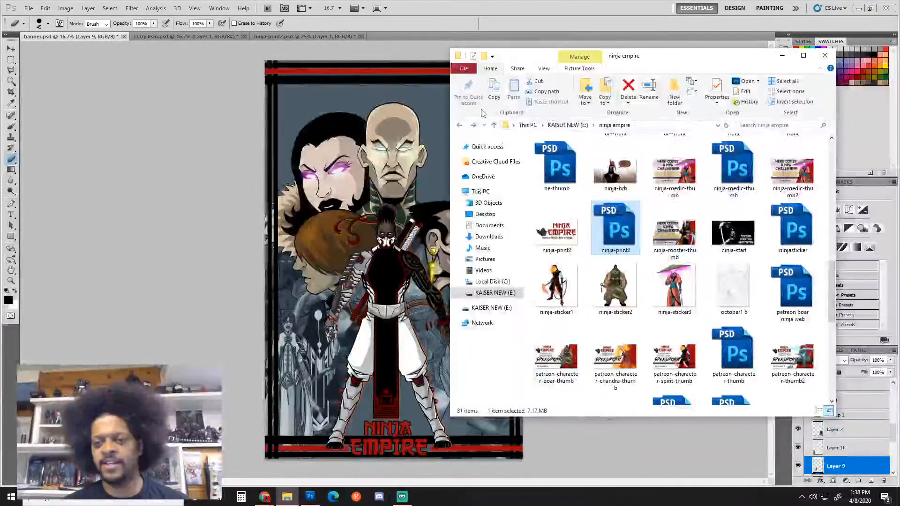
key("BackSpace")
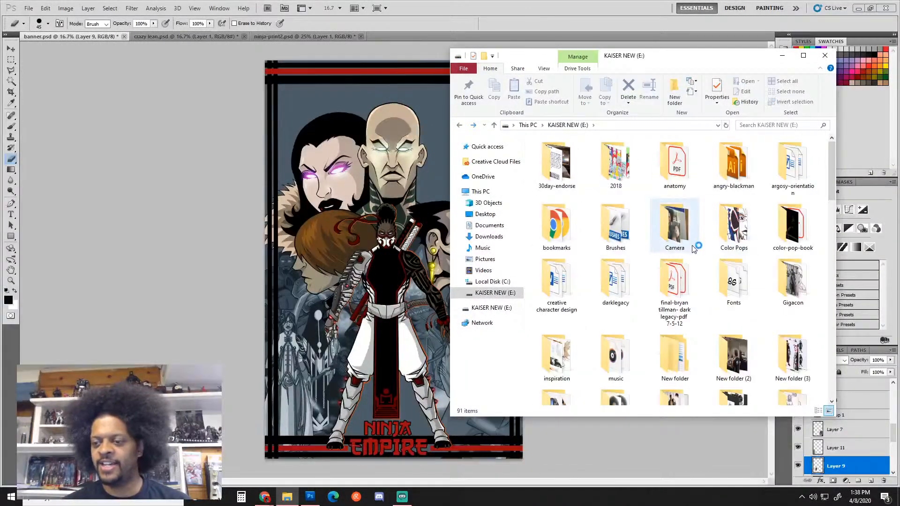
scroll(694, 244, "down", 3)
scroll(701, 274, "down", 4)
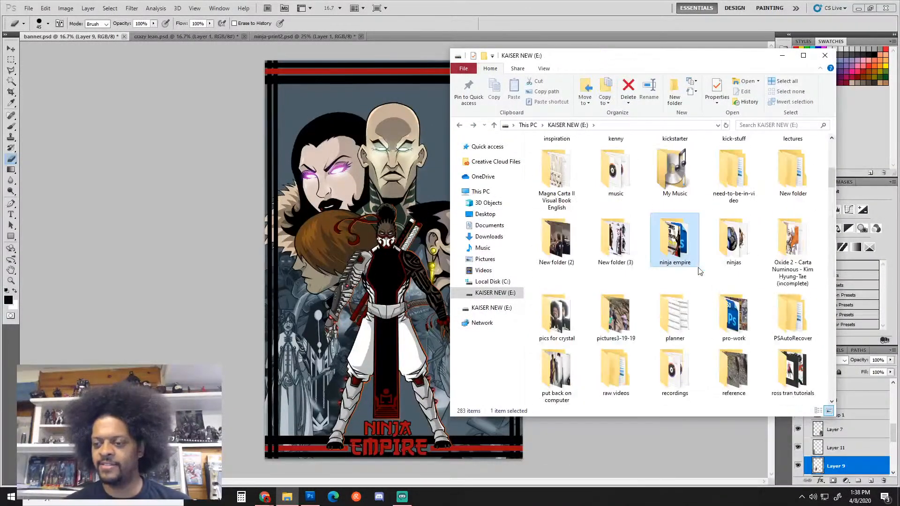
scroll(698, 272, "down", 3)
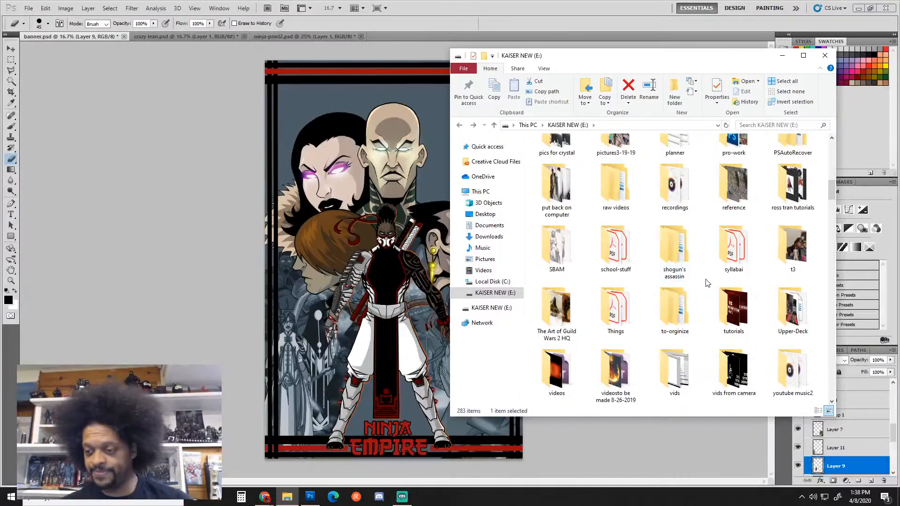
scroll(708, 286, "down", 2)
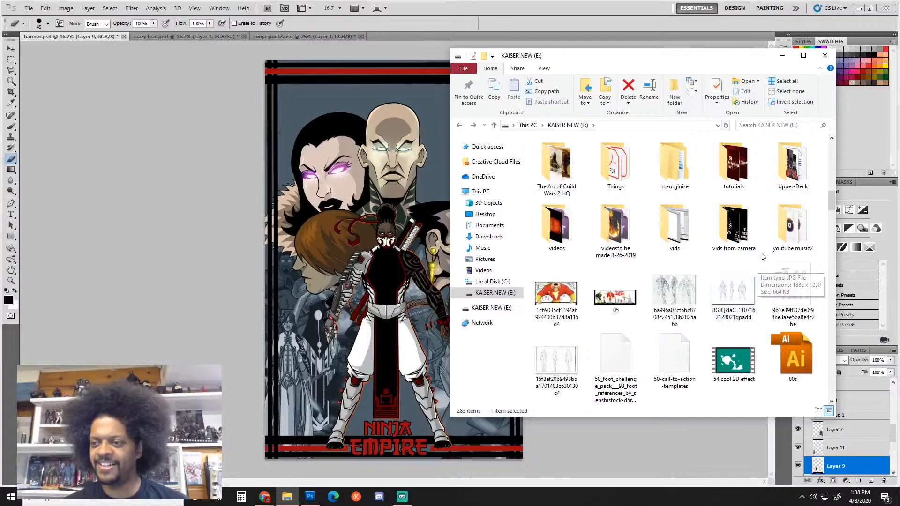
double_click(792, 164)
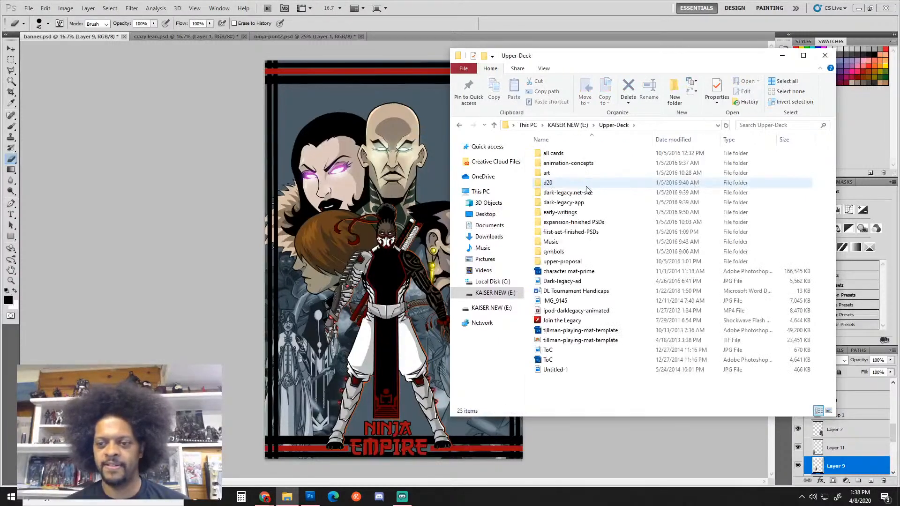
double_click(562, 251)
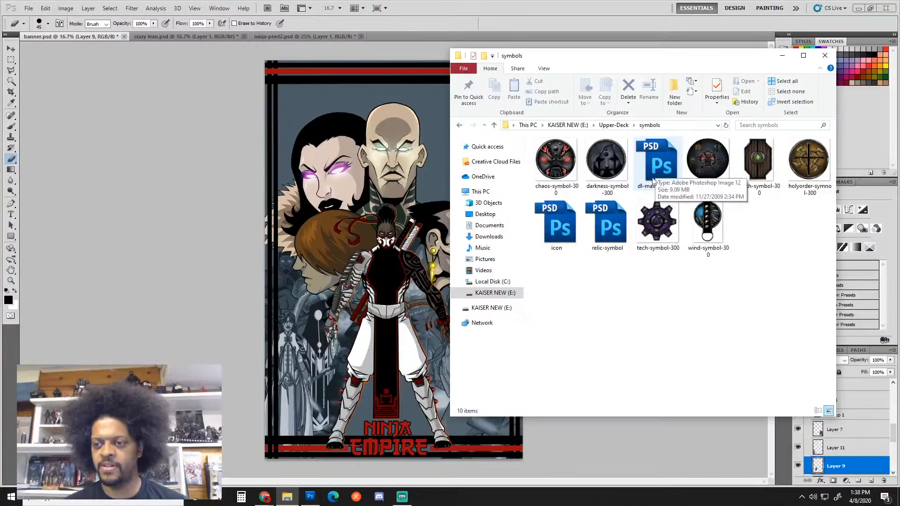
Step: Open darkness-symbol-300 in Photoshop, then select and copy the entire image
left_click(610, 164)
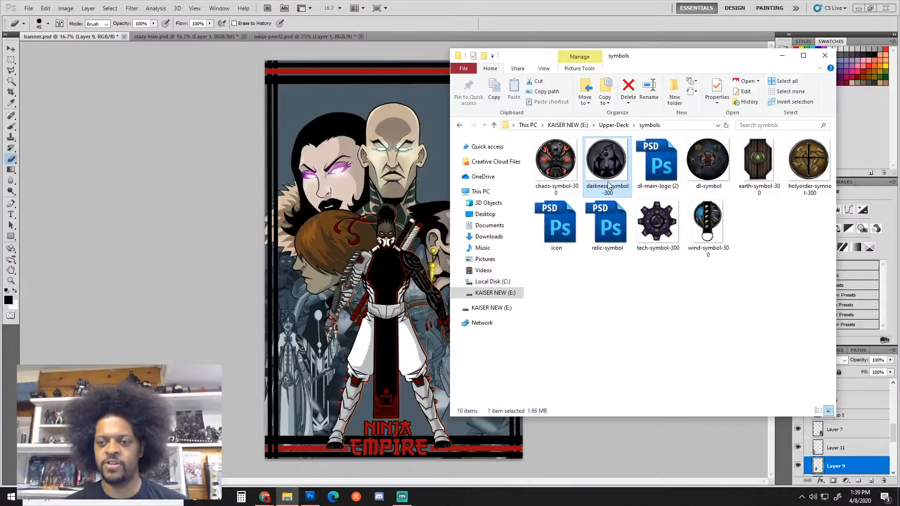
left_click(853, 445)
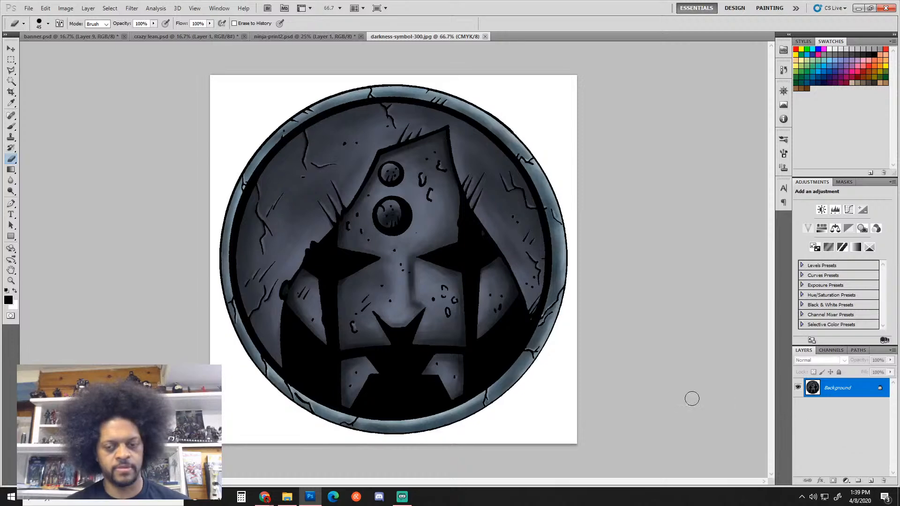
key("ctrl+a")
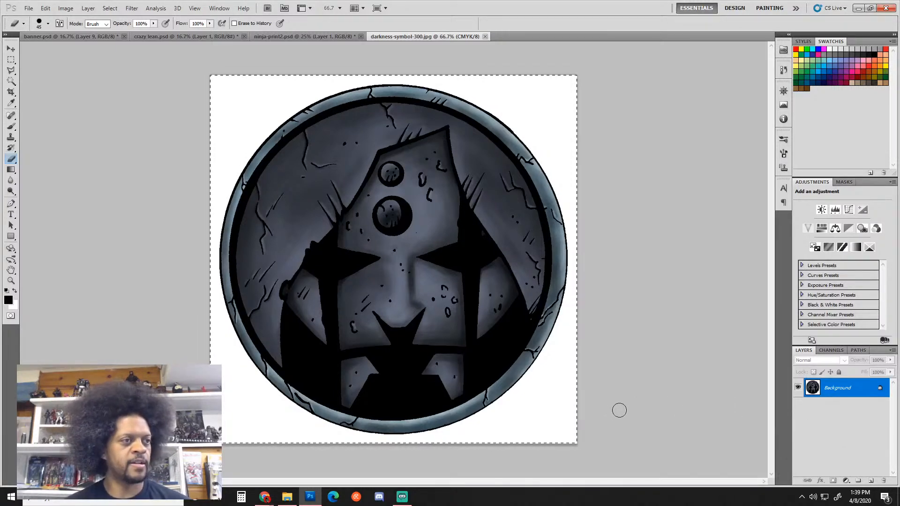
Step: Paste the copied darkness symbol into banner.psd directly above Layer 23 in Group 1 and activate the Move tool
left_click(92, 35)
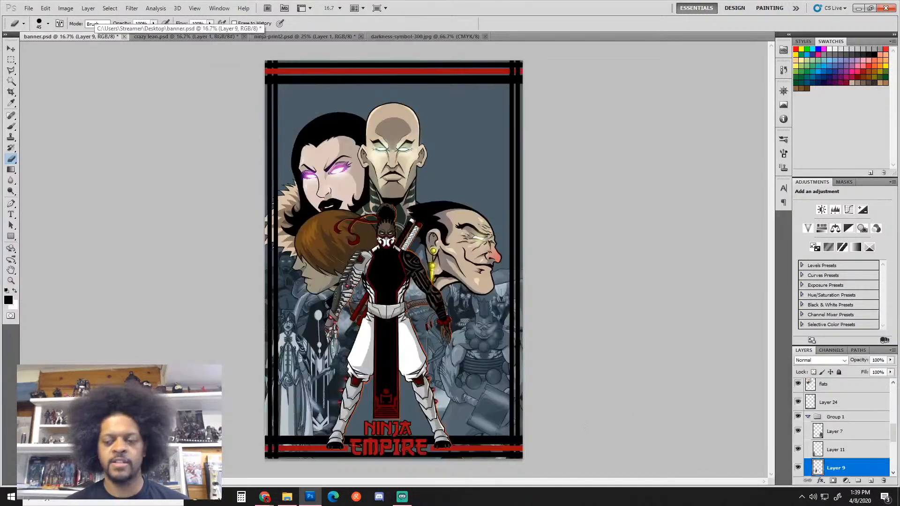
scroll(845, 450, "down", 5)
scroll(845, 450, "up", 2)
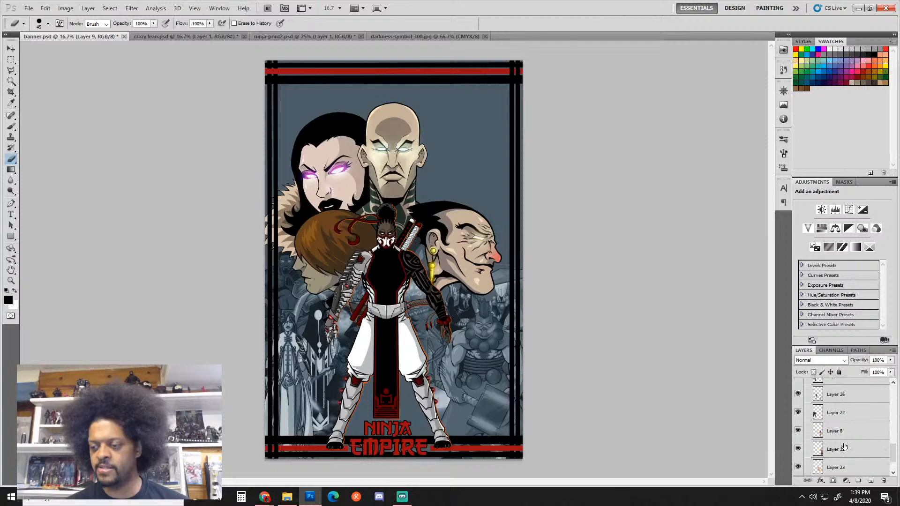
left_click(847, 467)
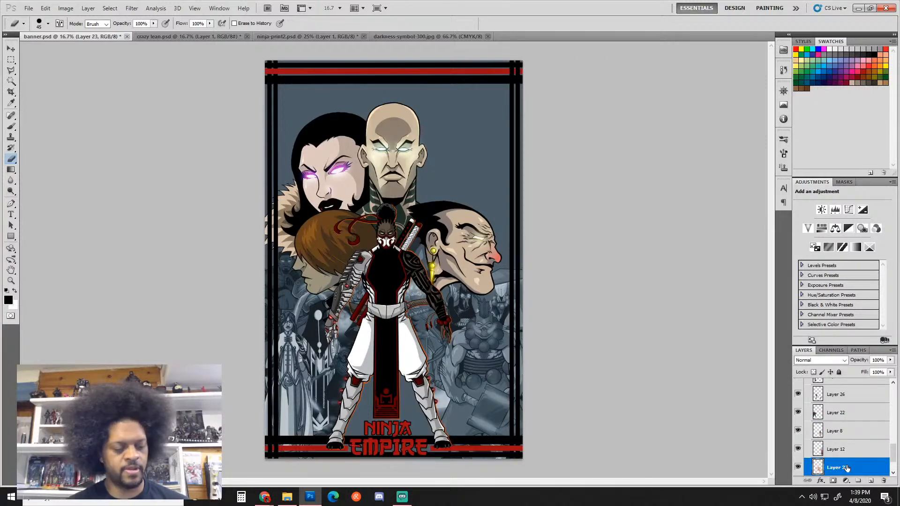
key("ctrl+v")
key("v")
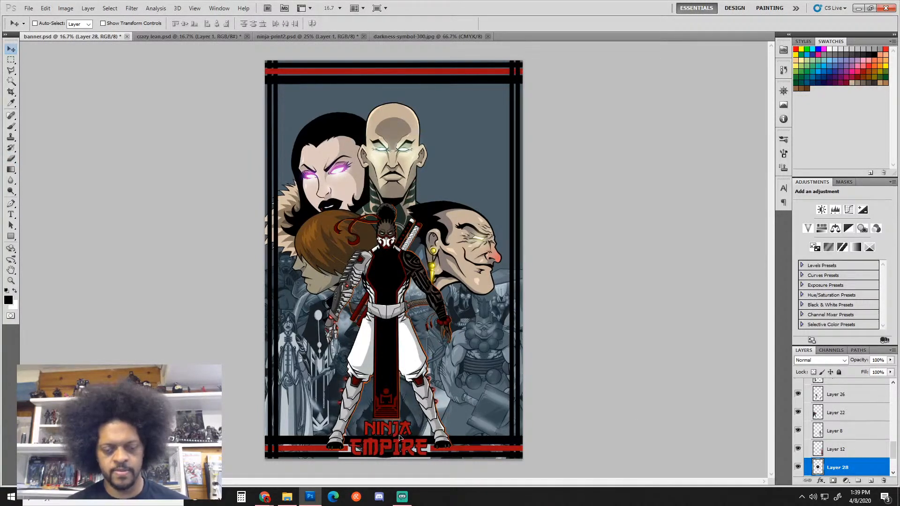
Step: Scale the dark round shape on Layer 28 to 127% and center it behind the NINJA EMPIRE logo
key("ctrl+t")
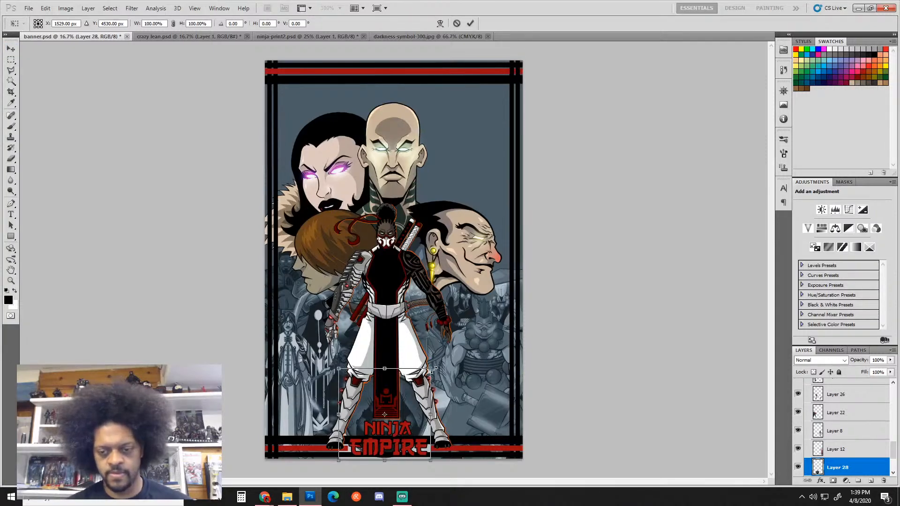
left_click_drag(433, 370, 457, 358)
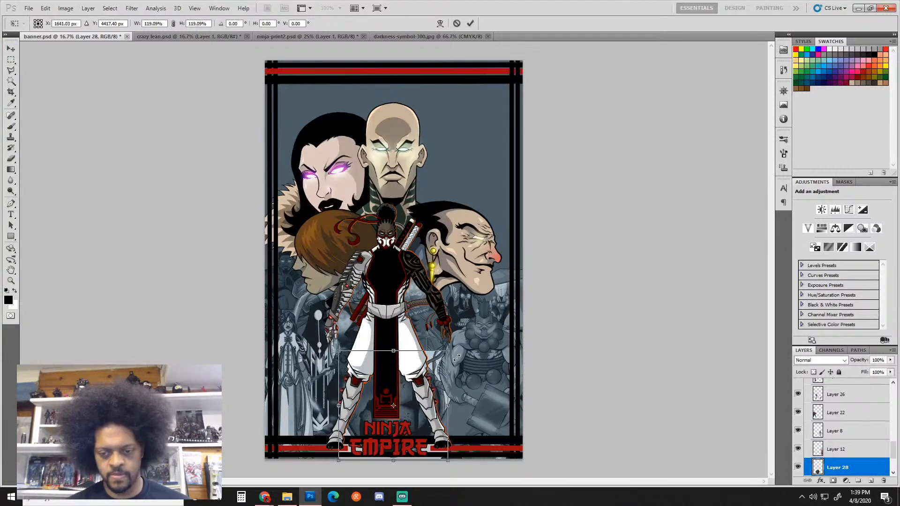
mouse_move(338, 460)
left_mouse_down()
mouse_move(318, 477)
mouse_move(334, 468)
left_mouse_up()
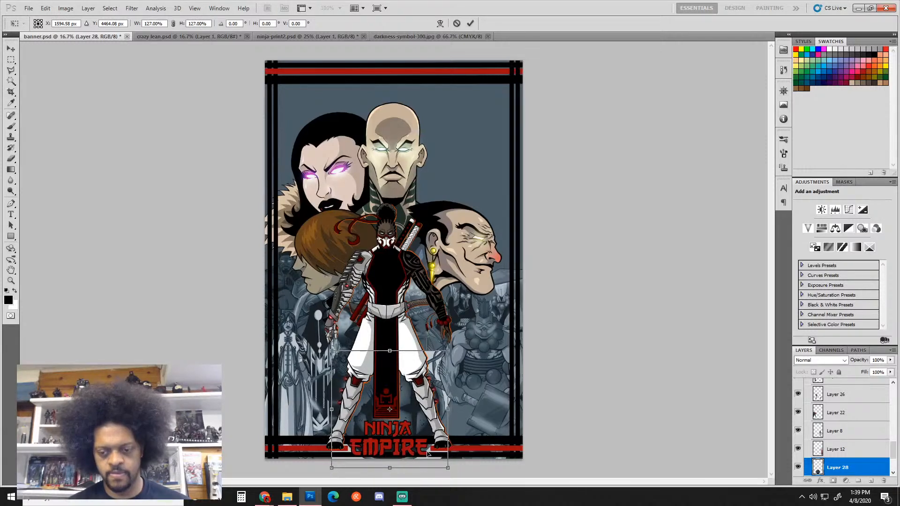
left_click_drag(414, 451, 416, 439)
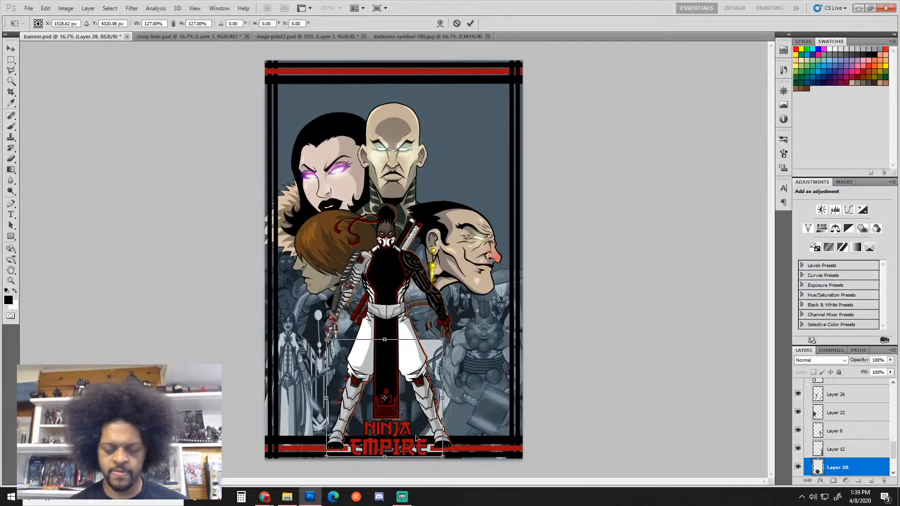
key("Return")
Step: Select the leftover area around the round shape on Layer 28 with the Magic Wand, clear it, and deselect
key("w")
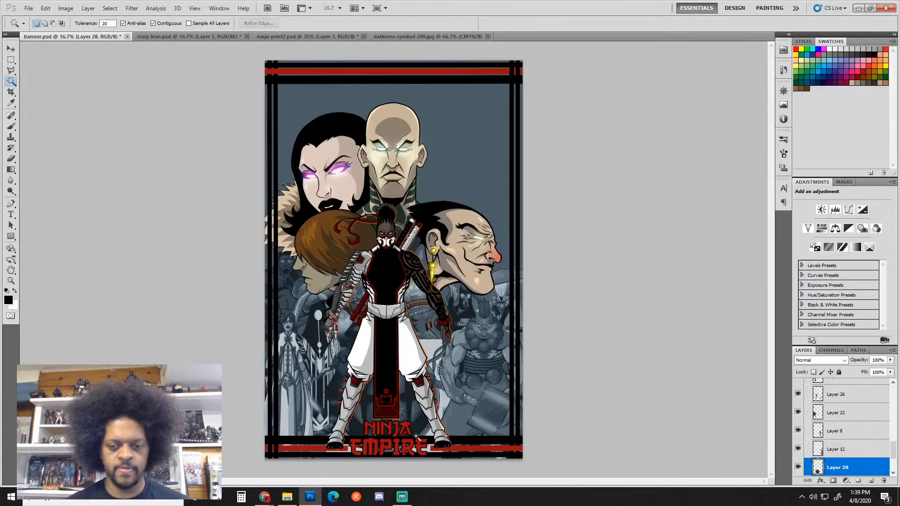
left_click(435, 351)
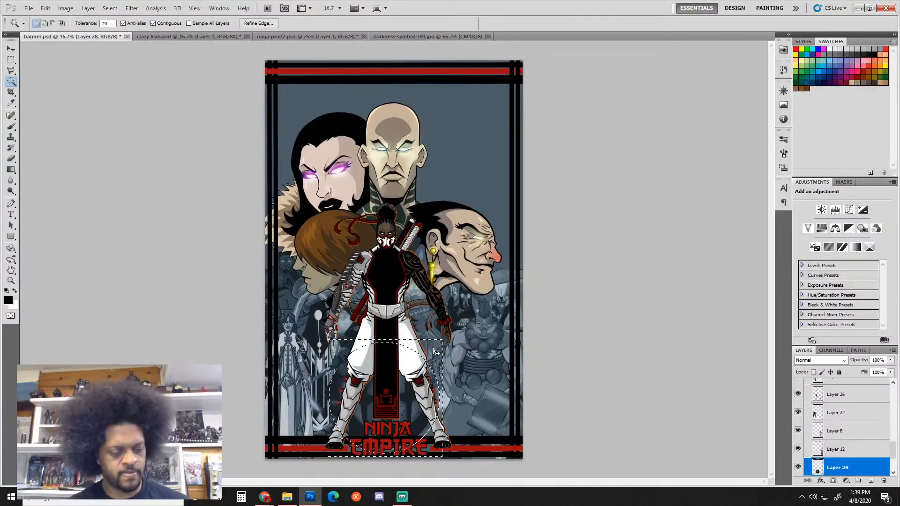
key("ctrl+d")
key("v")
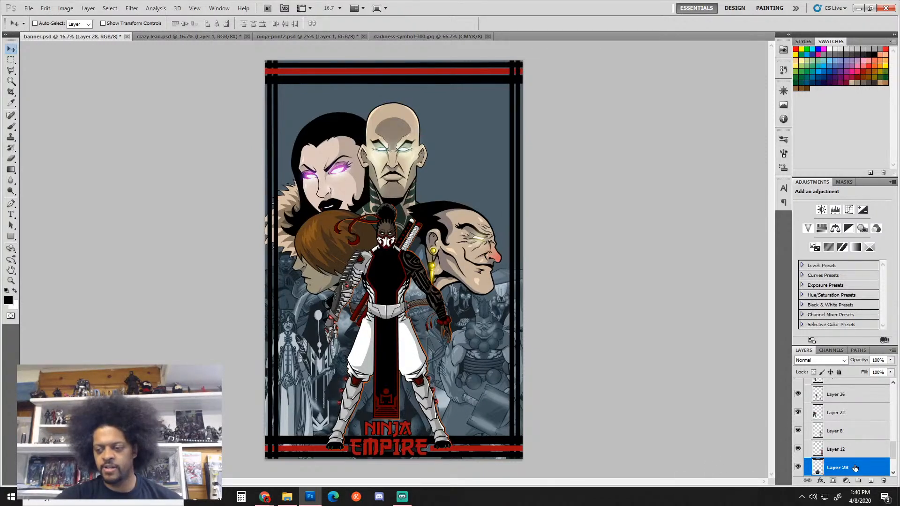
Step: Lower the opacity of Layer 28 to 85%, collapse Group 1, and lower that group's opacity to 52%
left_click(890, 360)
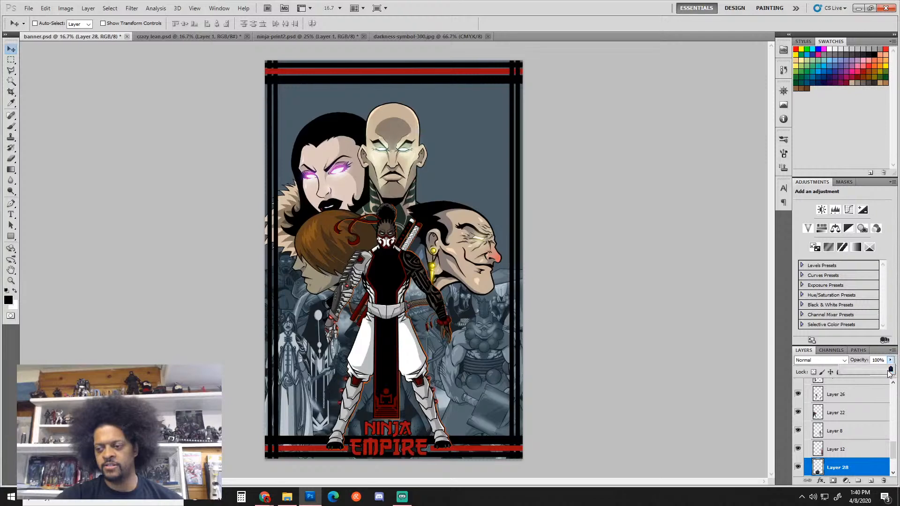
left_click_drag(890, 372, 884, 373)
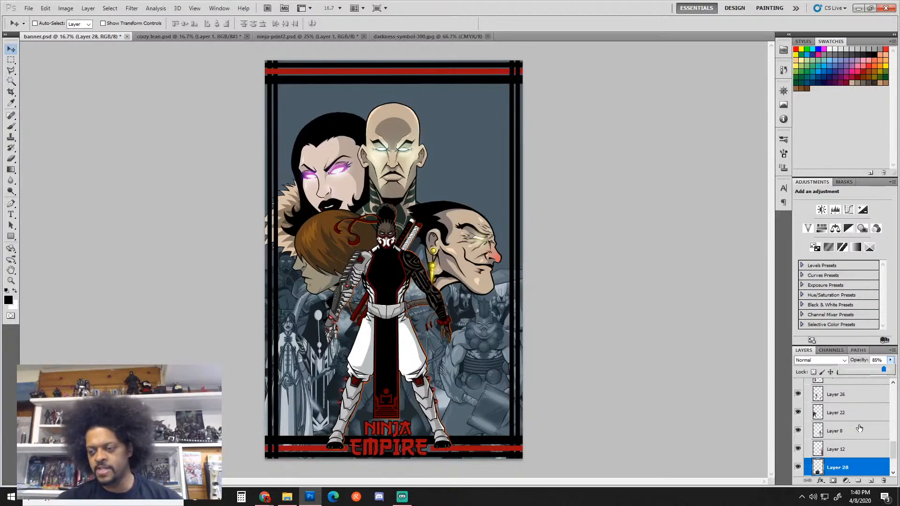
scroll(857, 417, "up", 4)
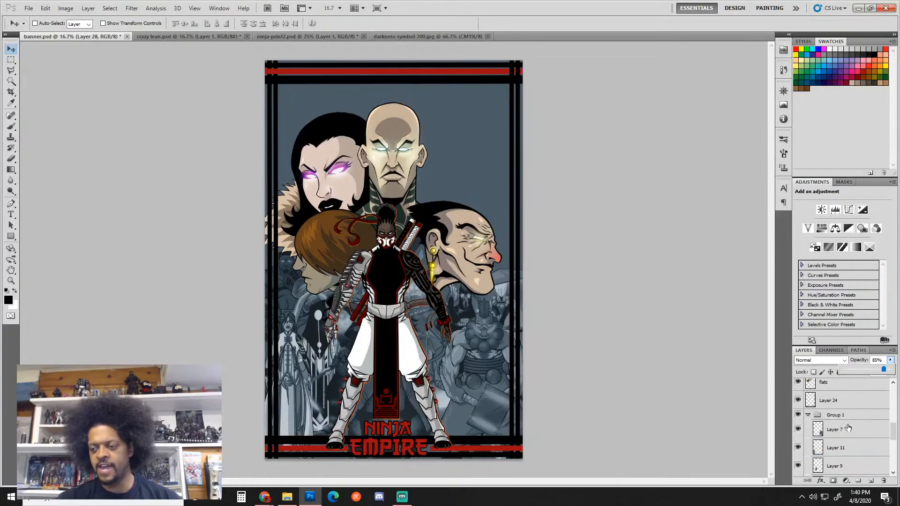
left_click(813, 416)
left_click(809, 416)
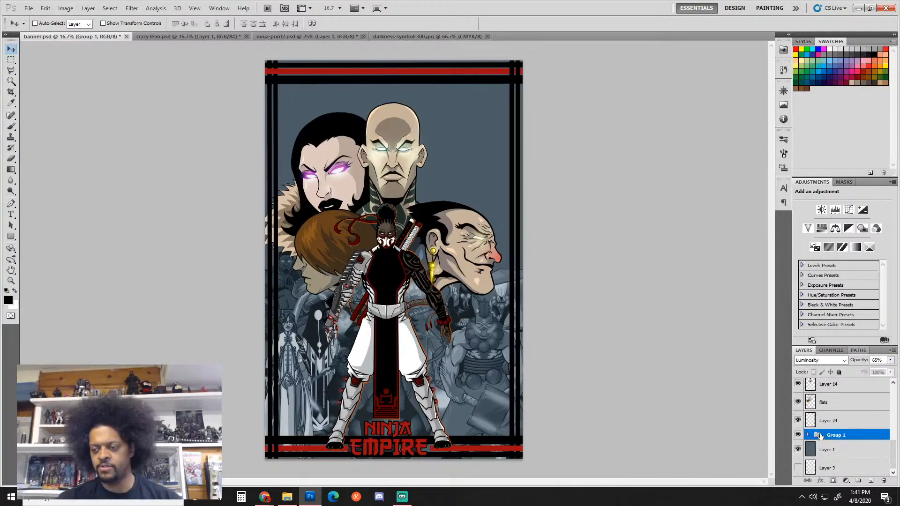
left_click(890, 359)
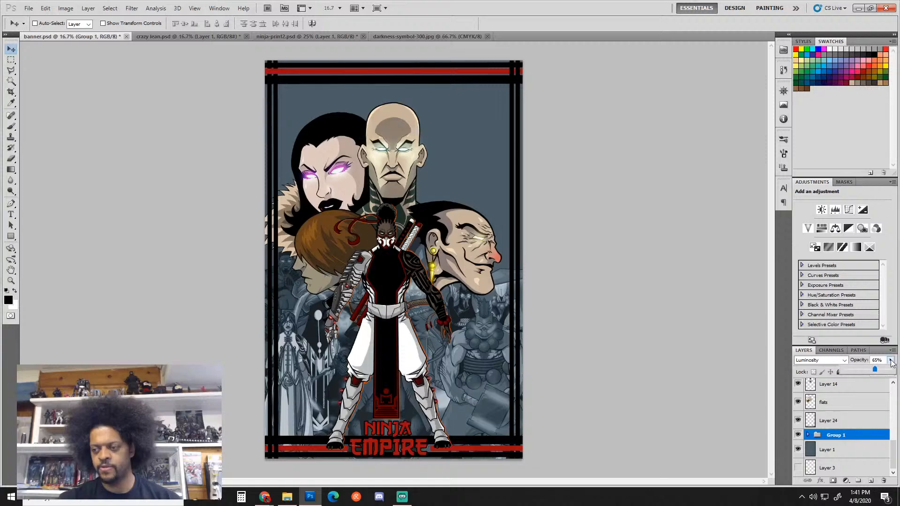
left_click(868, 370)
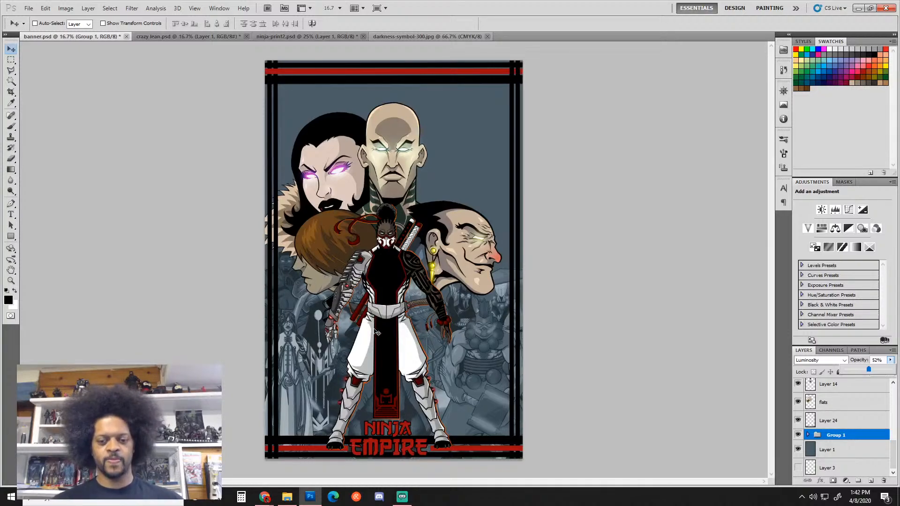
Step: Check the flats layer around the ninja's mechanical arm by toggling its visibility, and make it the active layer
left_click(359, 323, "ctrl")
left_click(359, 323, "ctrl")
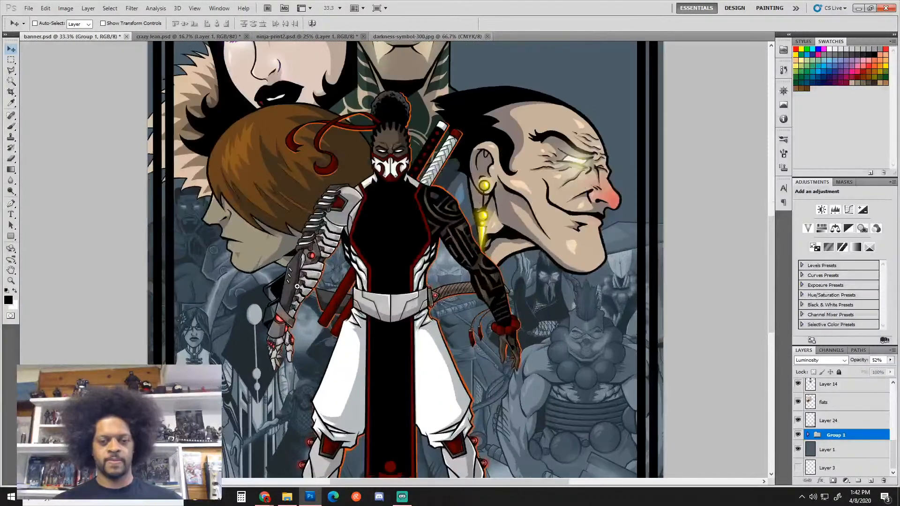
left_click(298, 287, "ctrl")
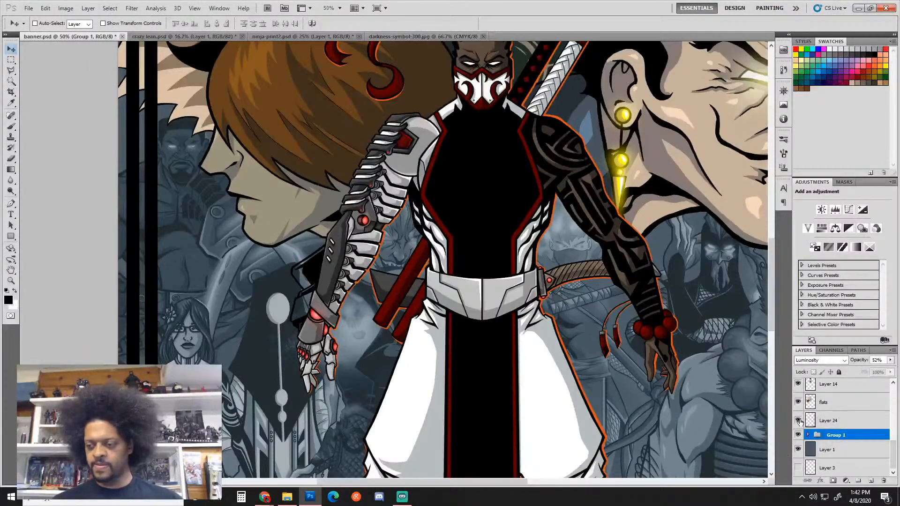
left_click(798, 403)
left_click(797, 402)
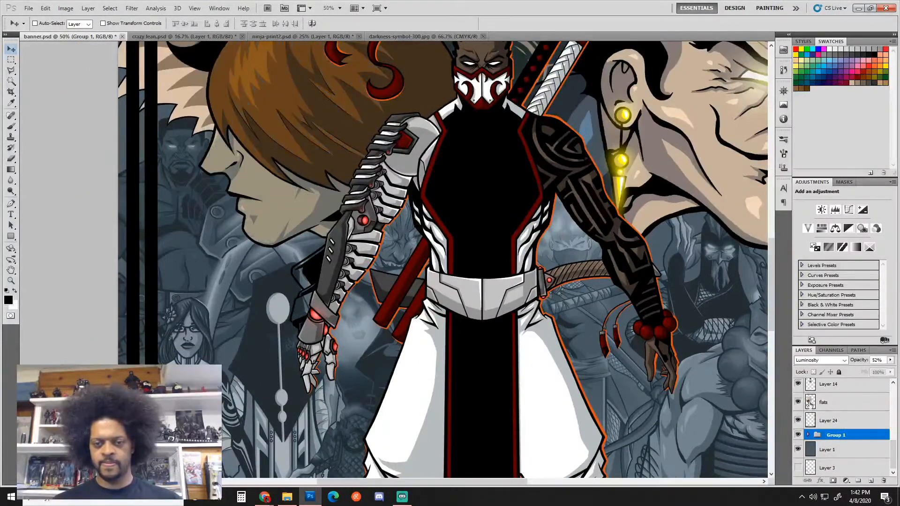
left_click(858, 402)
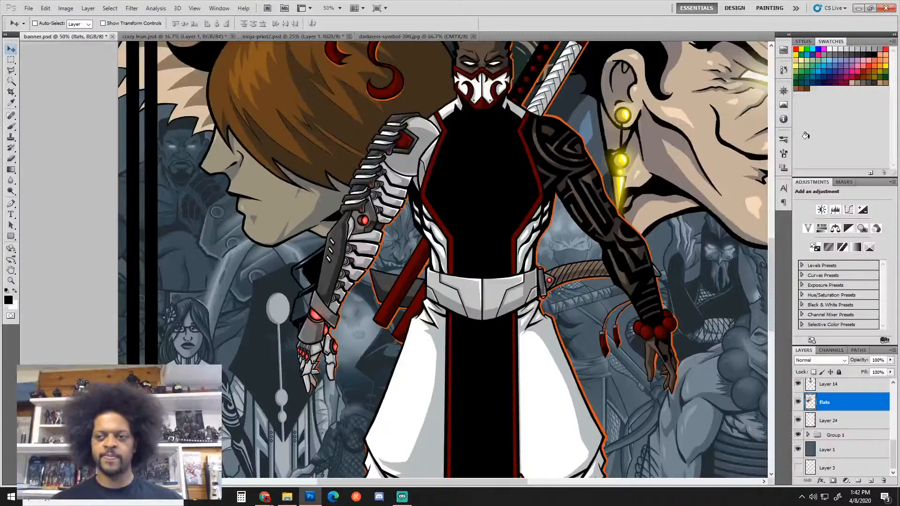
Step: Pick a purple swatch and darken the foreground color to 3c3a66
left_click(846, 61)
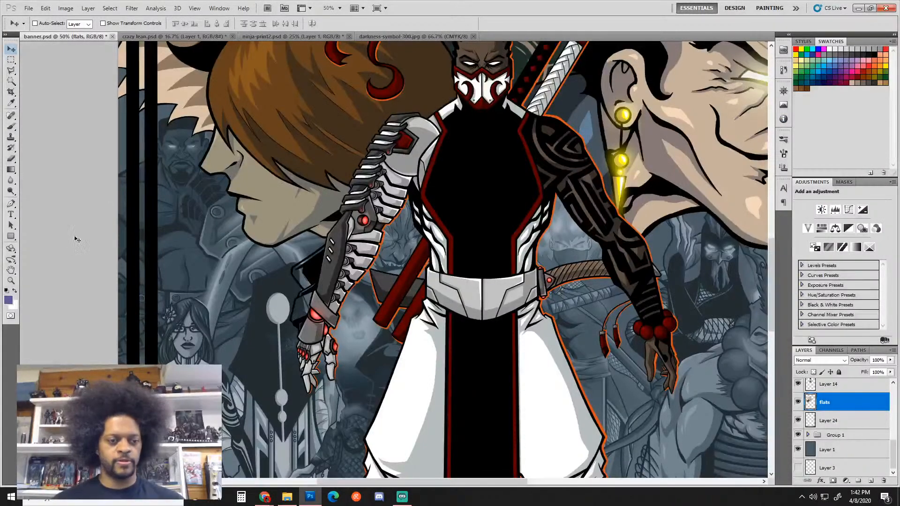
left_click(8, 300)
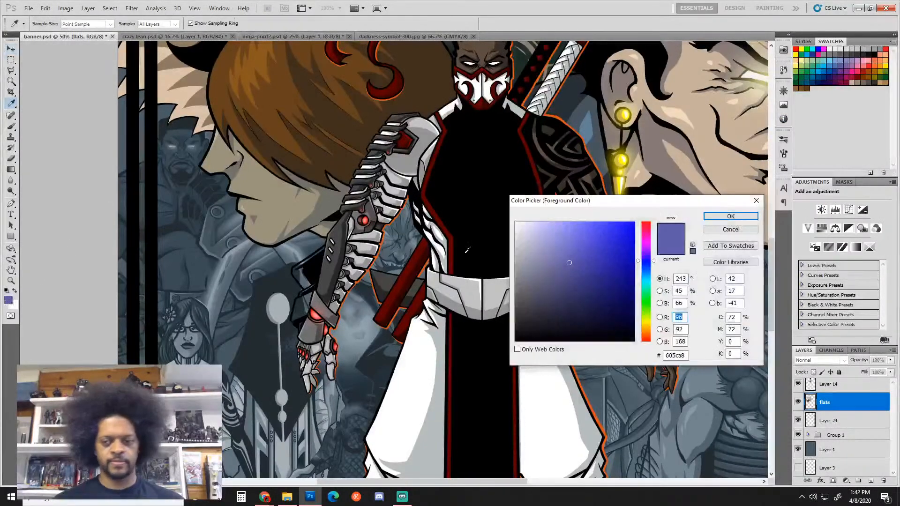
mouse_move(566, 279)
left_mouse_down()
mouse_move(535, 304)
mouse_move(550, 305)
left_mouse_up()
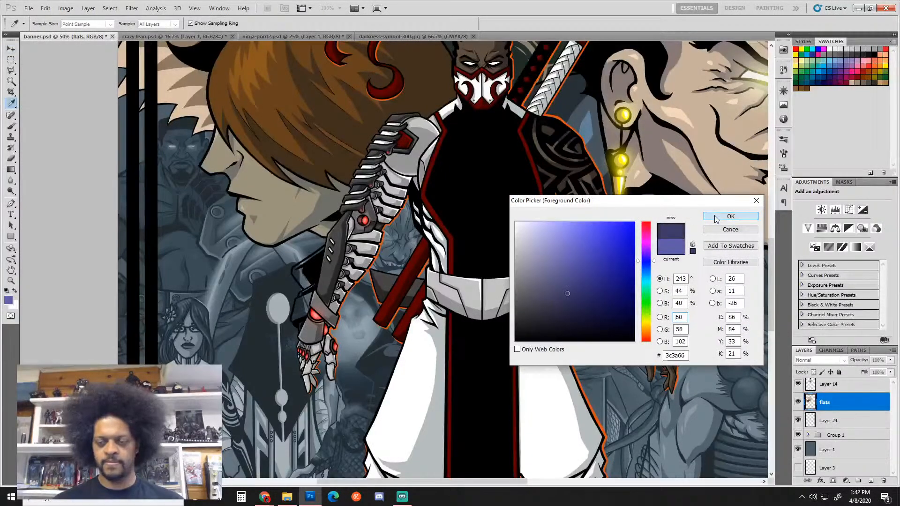
left_click(711, 218)
Step: Set up the Brush with a round tip at 100% opacity and 100% flow, reduced to size 15
key("b")
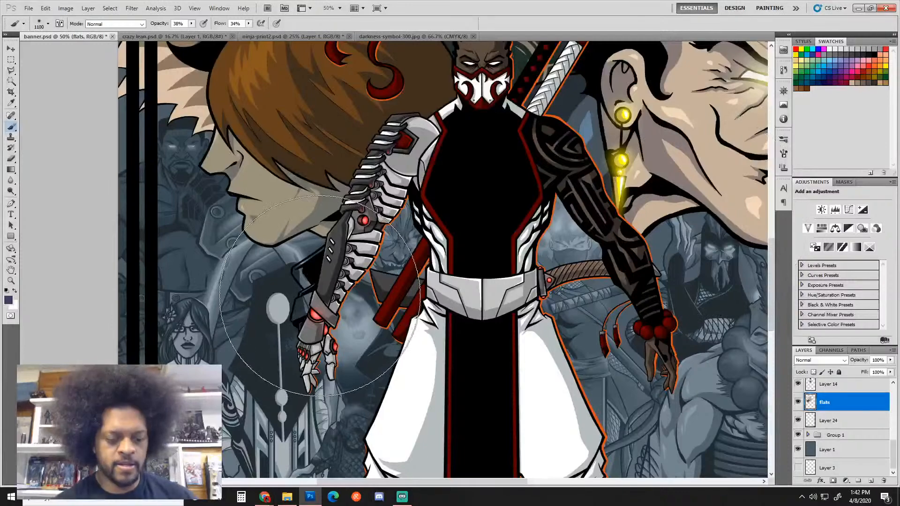
left_click(47, 23)
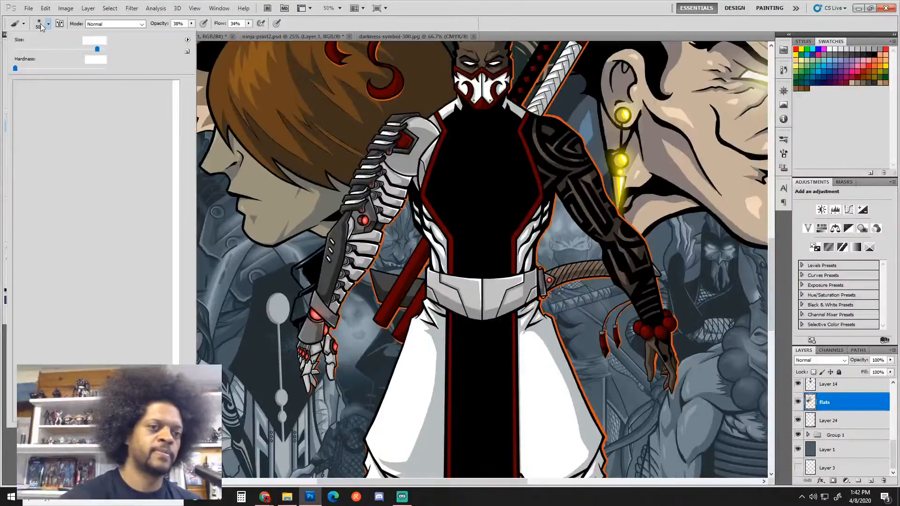
double_click(62, 92)
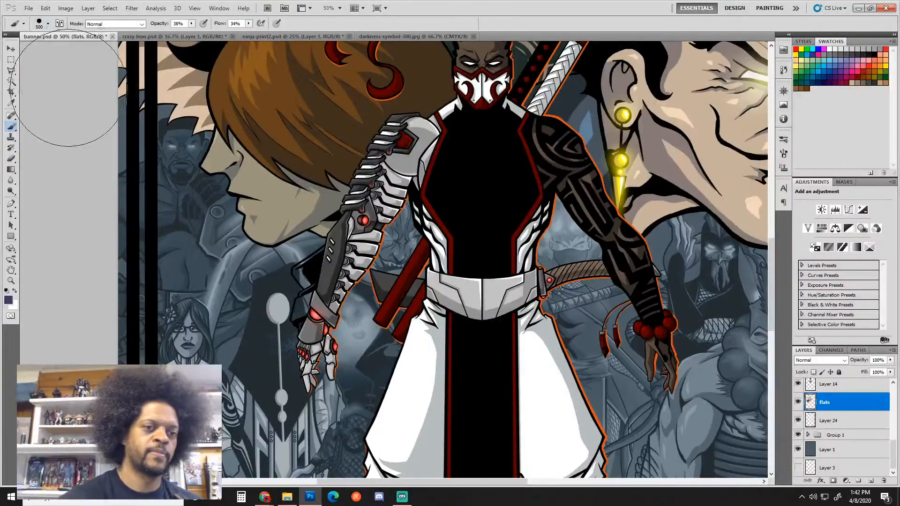
left_click(191, 23)
left_click_drag(196, 30, 284, 32)
left_click(248, 23)
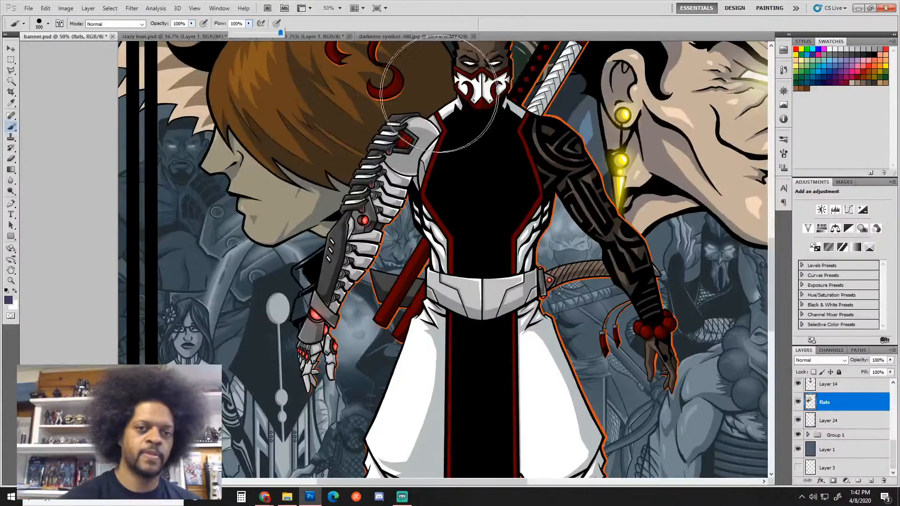
left_click(378, 200)
key("bracketleft")
key("bracketleft")
key("bracketleft")
key("bracketleft")
key("bracketleft")
key("bracketleft")
key("bracketleft")
key("bracketleft")
key("bracketleft")
key("bracketleft")
key("bracketleft")
key("bracketleft")
key("bracketleft")
key("bracketleft")
key("bracketleft")
key("bracketleft")
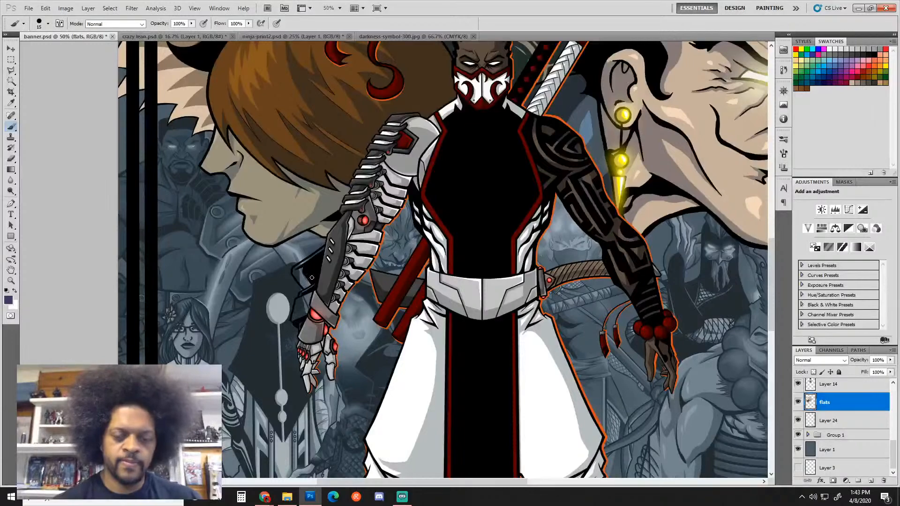
Step: Paint the small box beside the mechanical wrist on the flats layer, darkening the foreground color to 1f1e2e for the final coat
left_click_drag(310, 295, 305, 313)
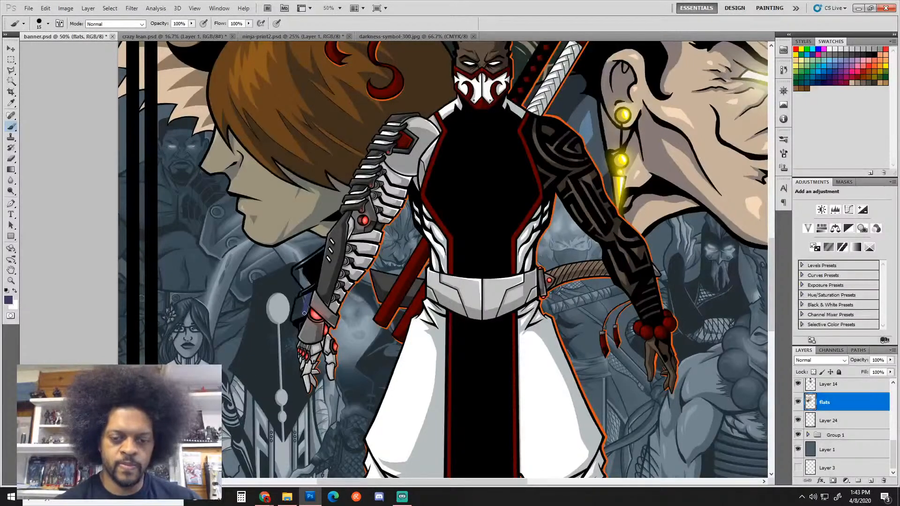
left_click(8, 300)
left_click(558, 319)
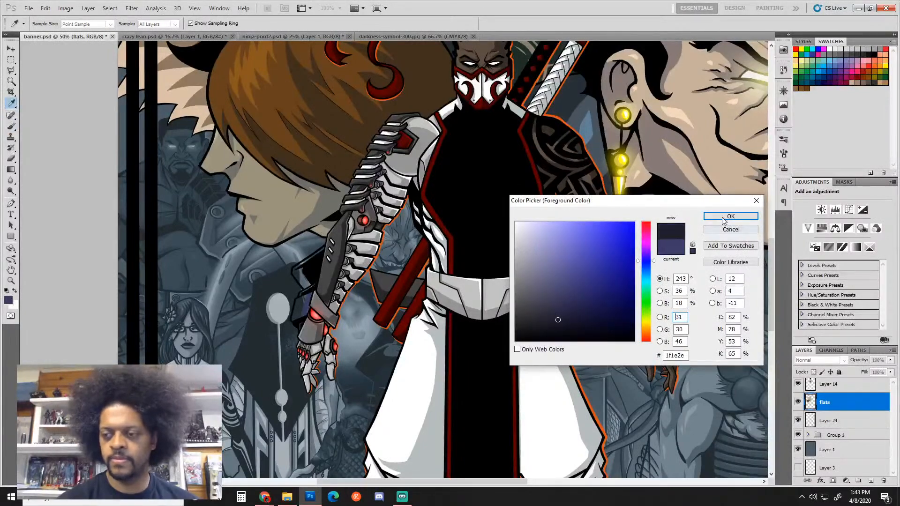
left_click(723, 218)
mouse_move(305, 314)
left_mouse_down()
mouse_move(309, 295)
mouse_move(298, 299)
left_mouse_up()
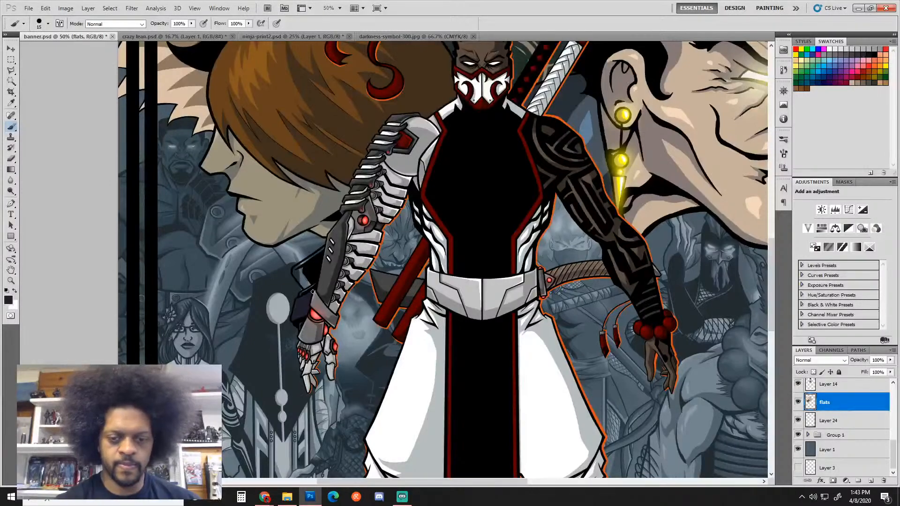
Step: Paint the open panel behind the mechanical forearm dark gray on the flats layer, filling it up to its outlines
scroll(342, 295, "up", 2)
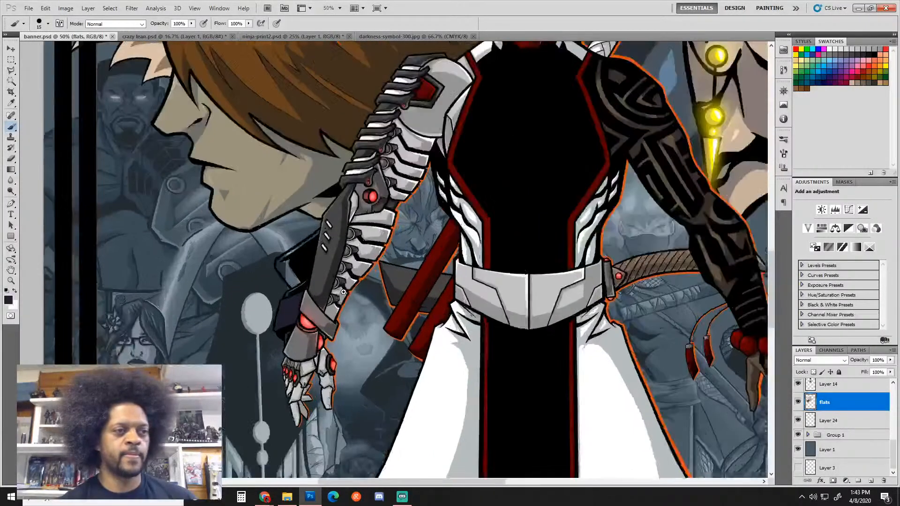
left_click_drag(349, 326, 441, 264)
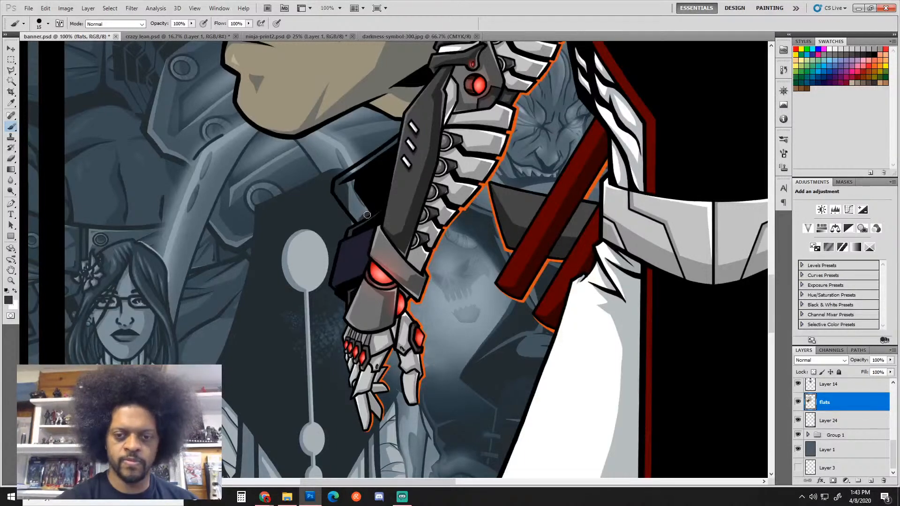
mouse_move(362, 216)
left_mouse_down()
mouse_move(340, 183)
mouse_move(351, 177)
mouse_move(360, 219)
left_mouse_up()
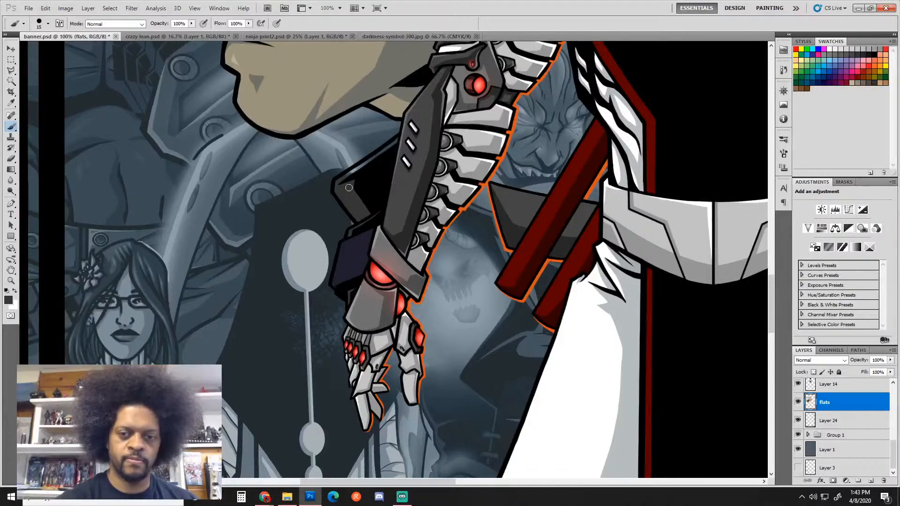
left_click_drag(344, 184, 392, 146)
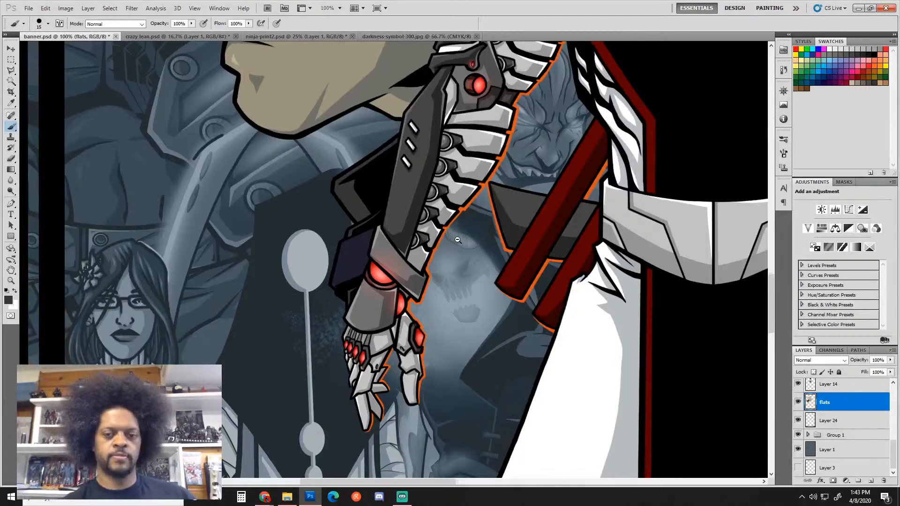
Step: Pick a darker gray swatch for the foreground color and check the mechanical arm against the whole banner
scroll(460, 235, "down", 3)
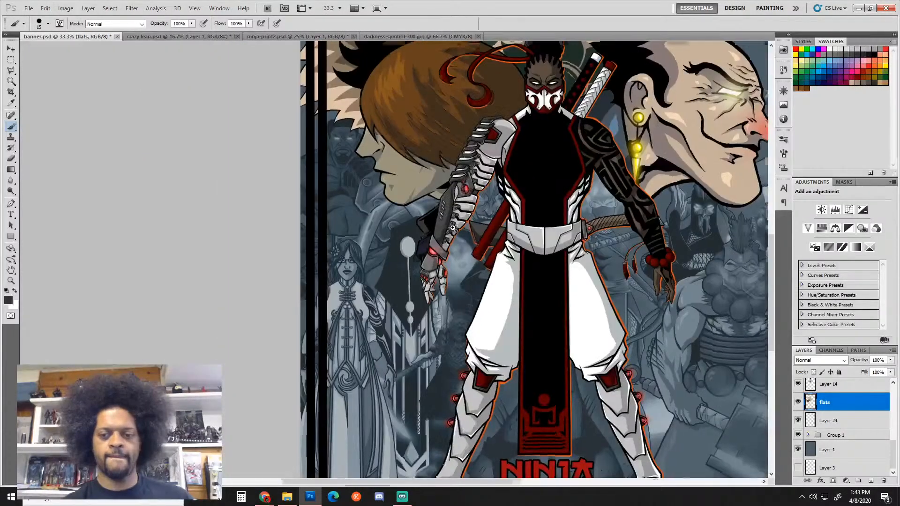
scroll(469, 231, "up", 2)
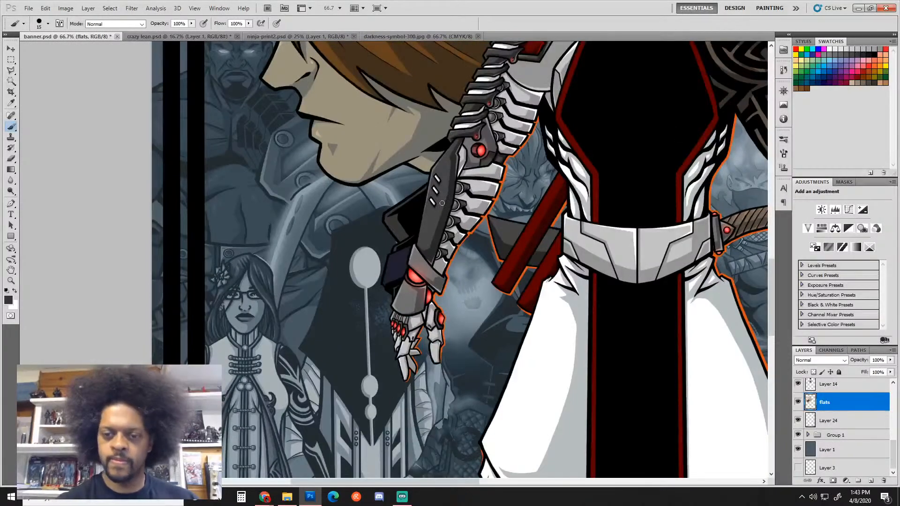
left_click(867, 54)
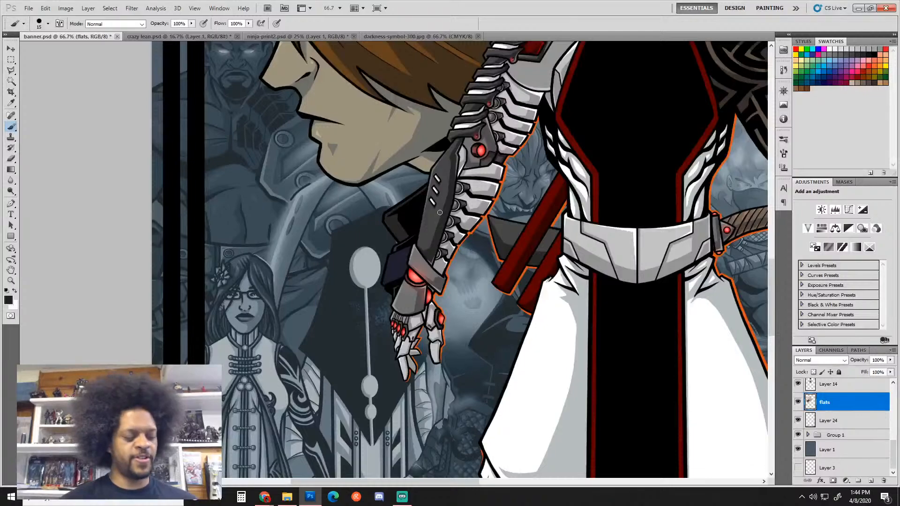
left_click(538, 300, "ctrl+alt")
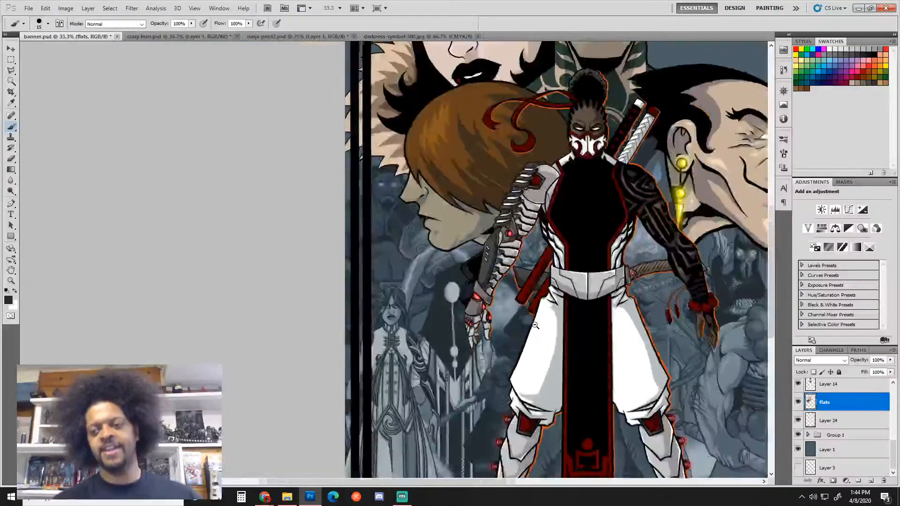
left_click(535, 325, "alt")
left_click_drag(658, 322, 544, 322)
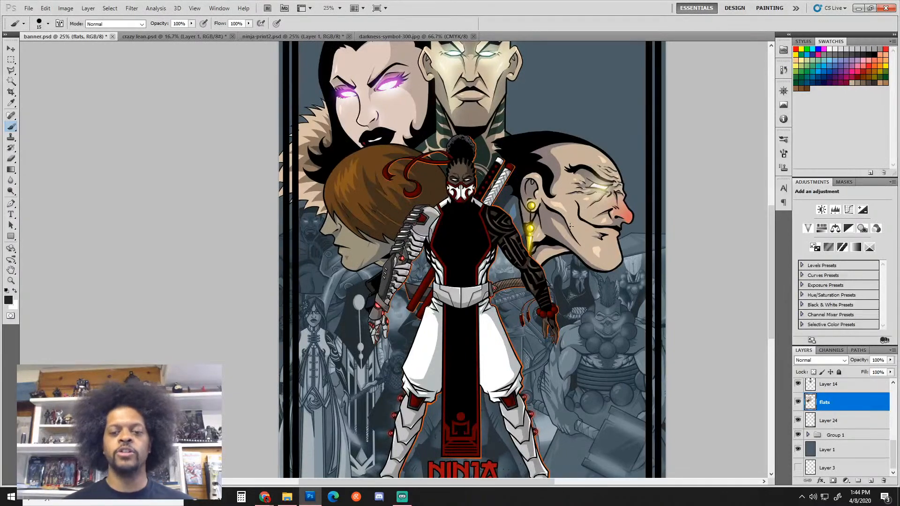
Step: Shade the open panel behind the mechanical forearm with a smaller brush, sampling its dark gray and black tones to refine the inner edges
scroll(382, 296, "up", 3)
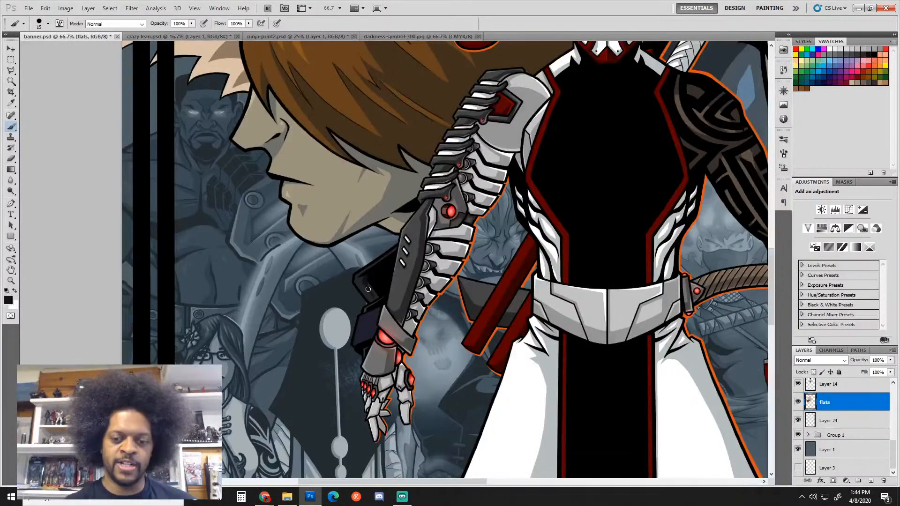
key("bracketleft")
key("bracketleft")
key("bracketleft")
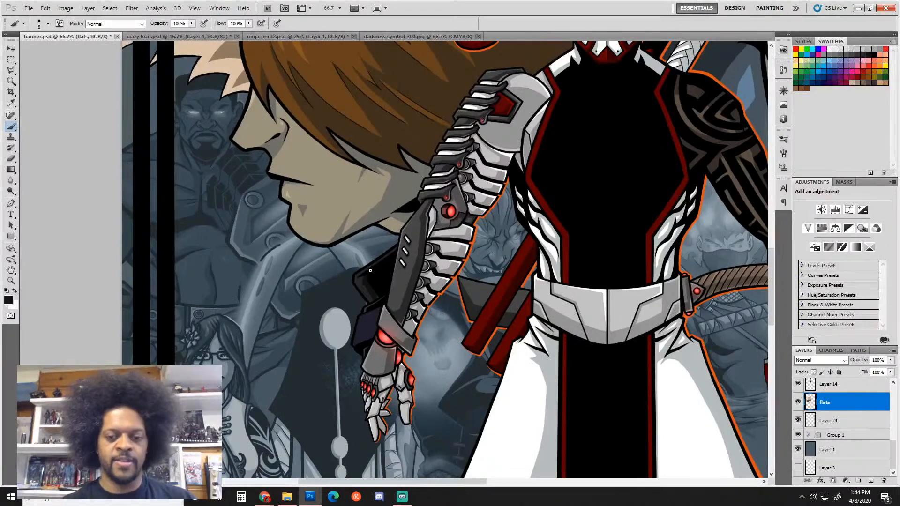
scroll(362, 279, "up", 2, "alt")
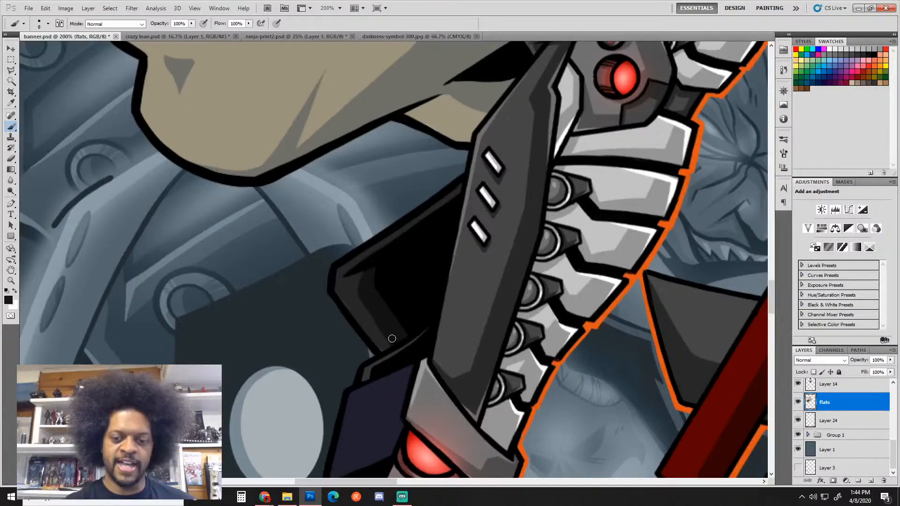
left_click(362, 305, "alt")
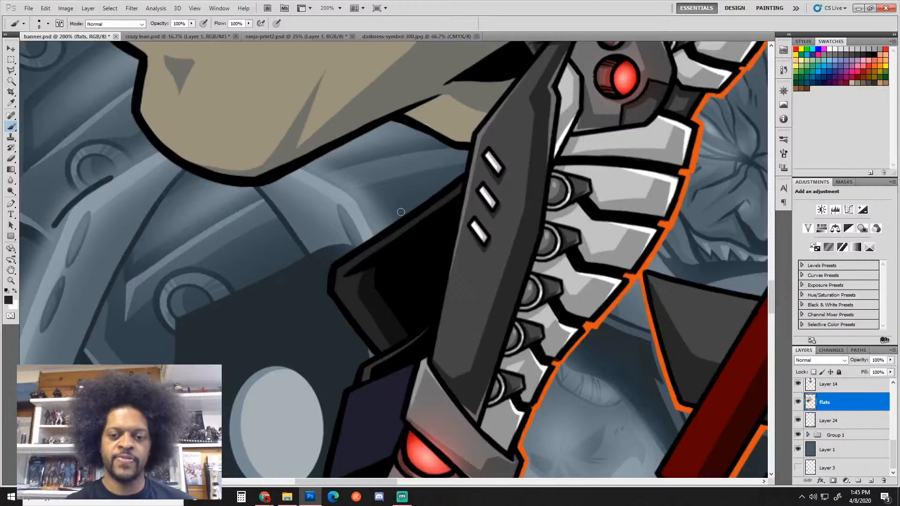
left_click(370, 272, "alt")
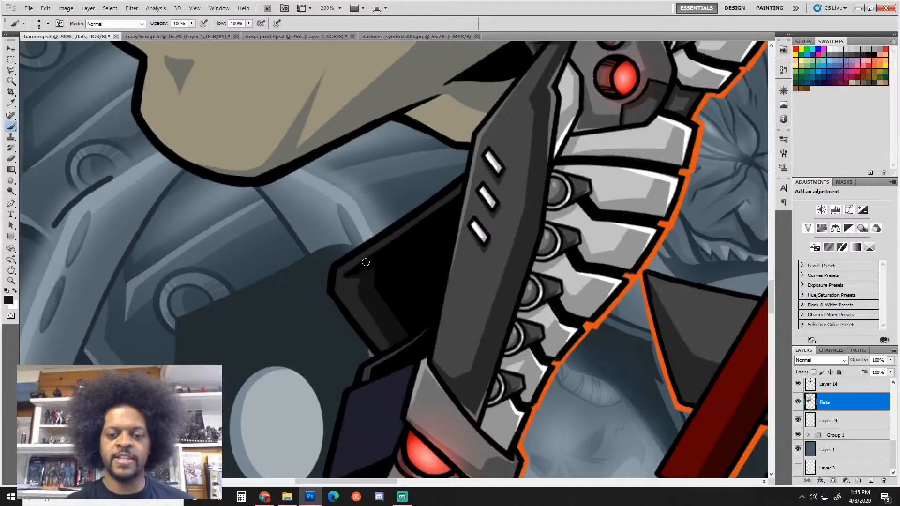
left_click(366, 263, "alt")
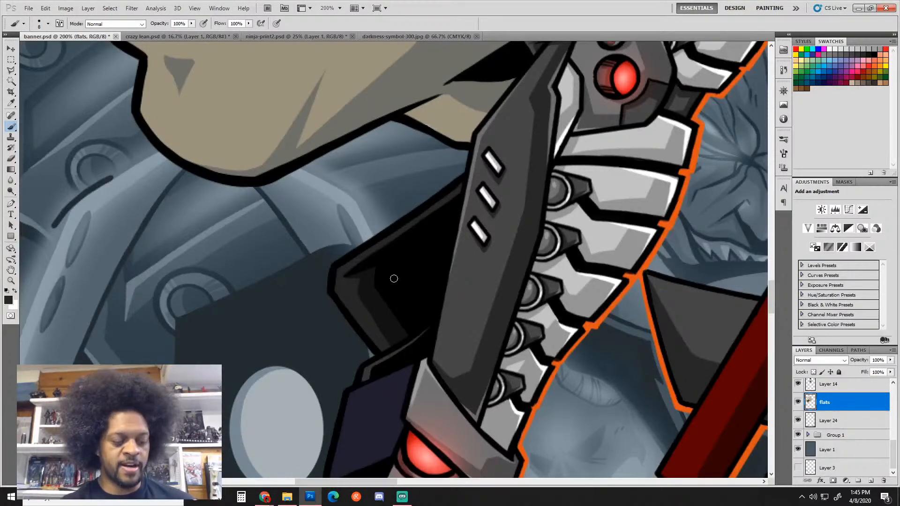
left_click(381, 305, "alt")
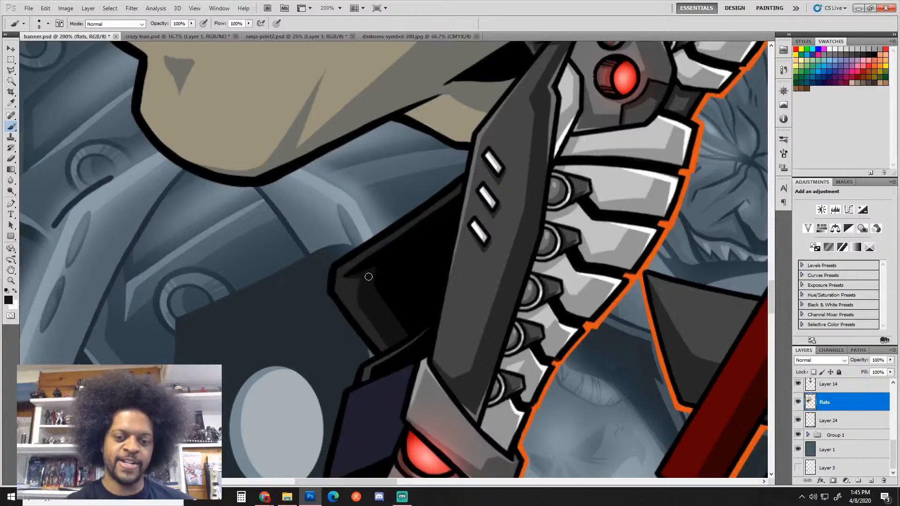
left_click(354, 281, "alt")
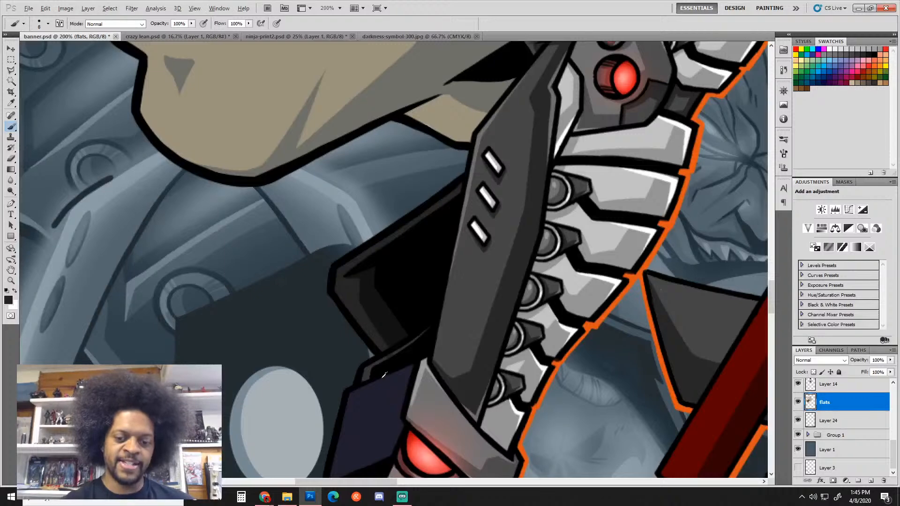
left_click(366, 376, "alt")
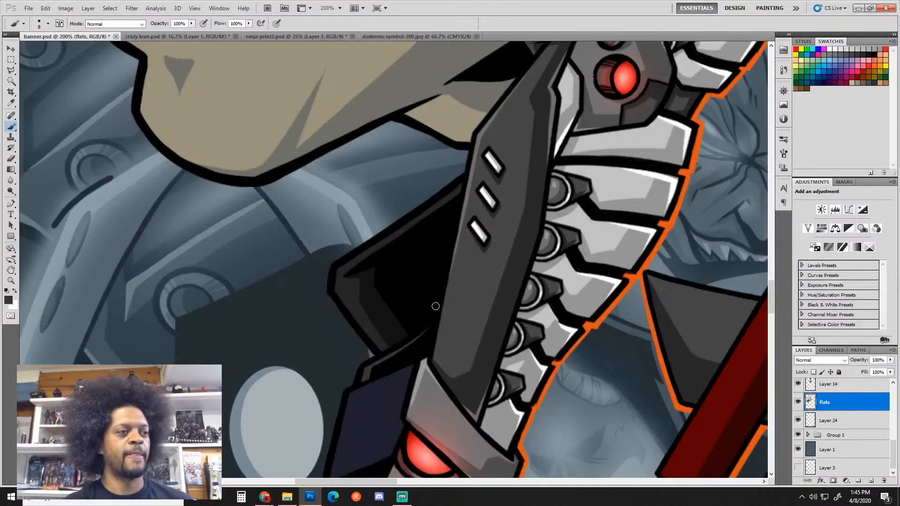
left_click(380, 303, "alt")
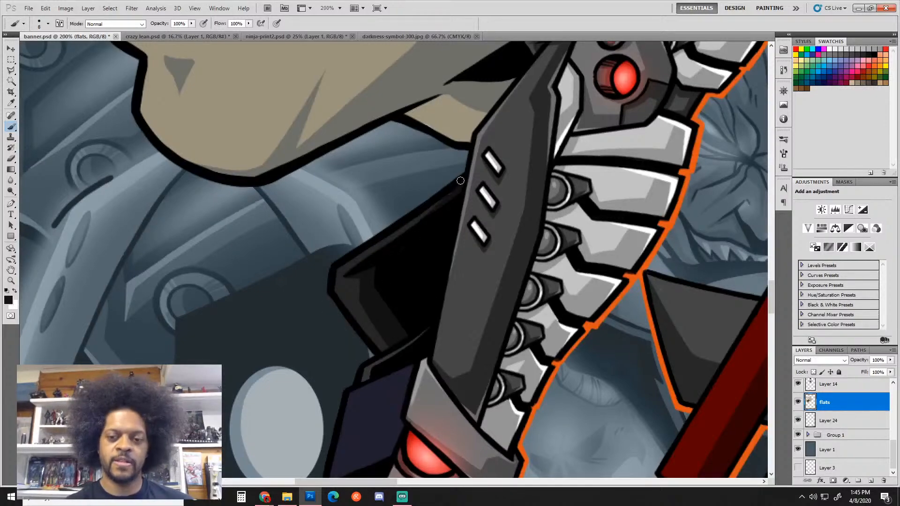
Step: Lighten the foreground purple and paint an edge highlight along the outer and upper sides of the box beside the mechanical wrist
scroll(424, 286, "down", 5)
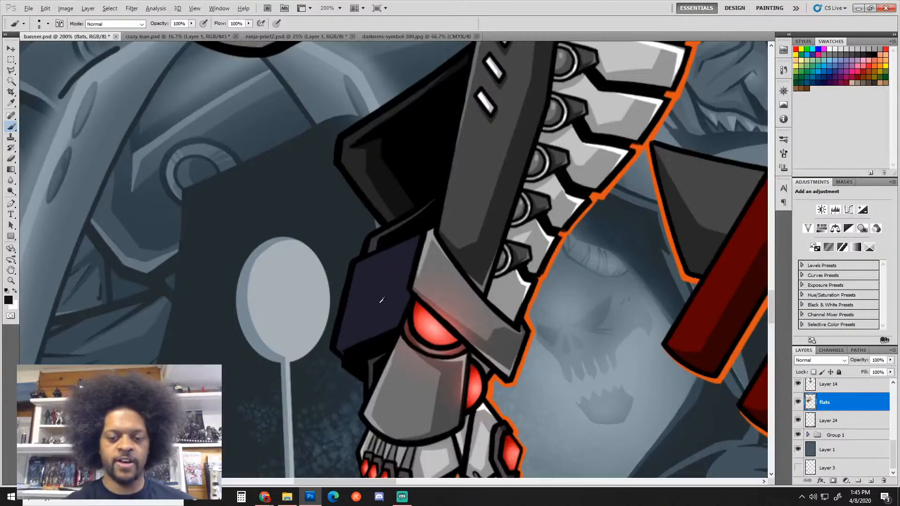
left_click(8, 300)
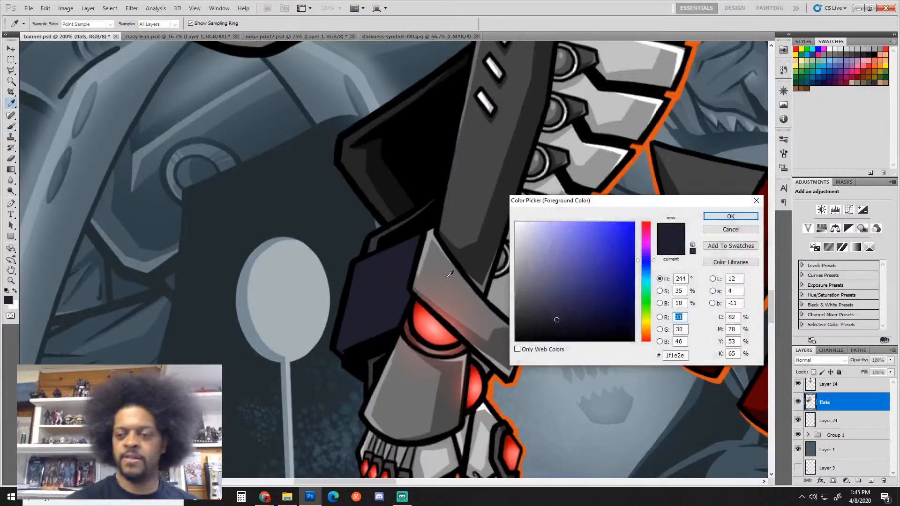
left_click(731, 216)
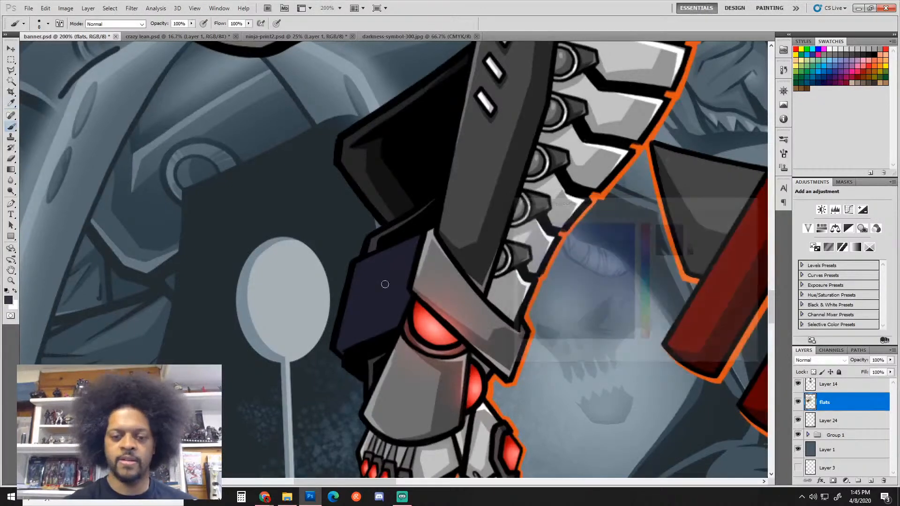
left_click_drag(360, 261, 351, 295)
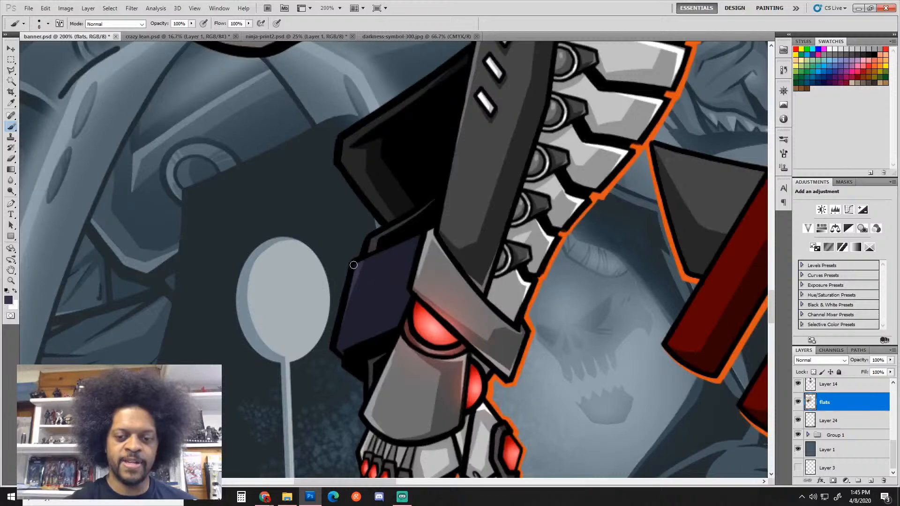
left_click_drag(358, 268, 402, 243)
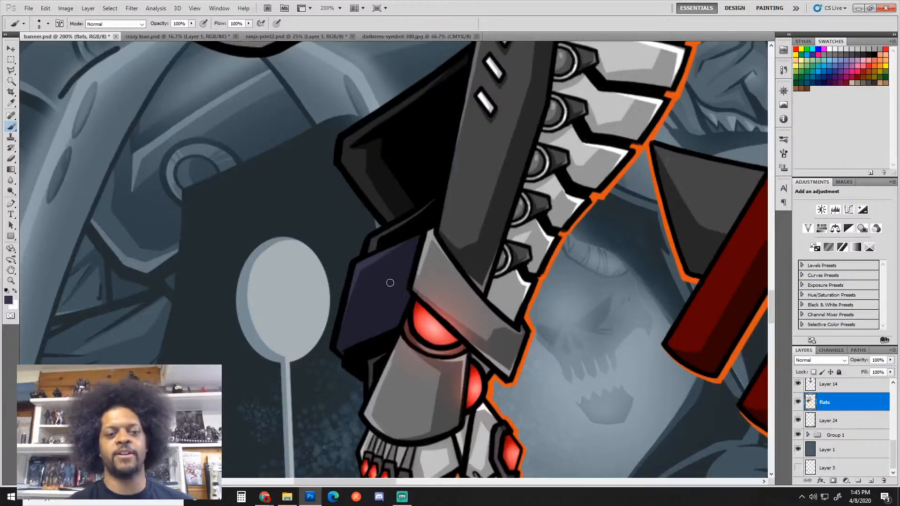
left_click(380, 273, "alt")
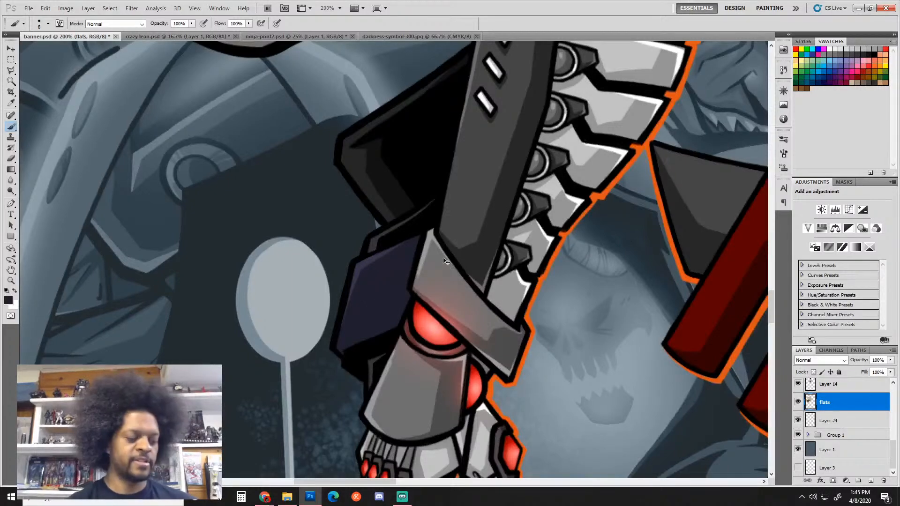
Step: Set the foreground color to 44425e and refine the brighter highlight on the purple wrist box's outer edge, undoing a stray stroke
scroll(445, 261, "down", 3)
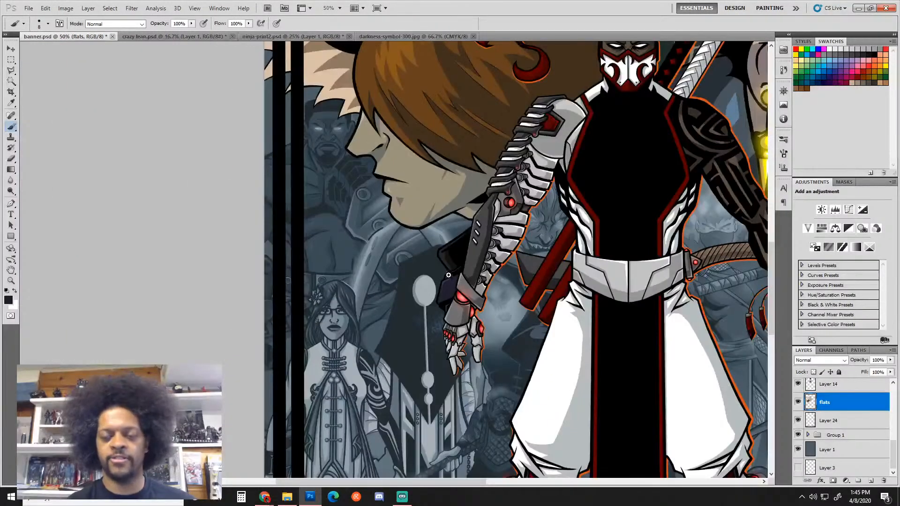
scroll(448, 275, "up", 3)
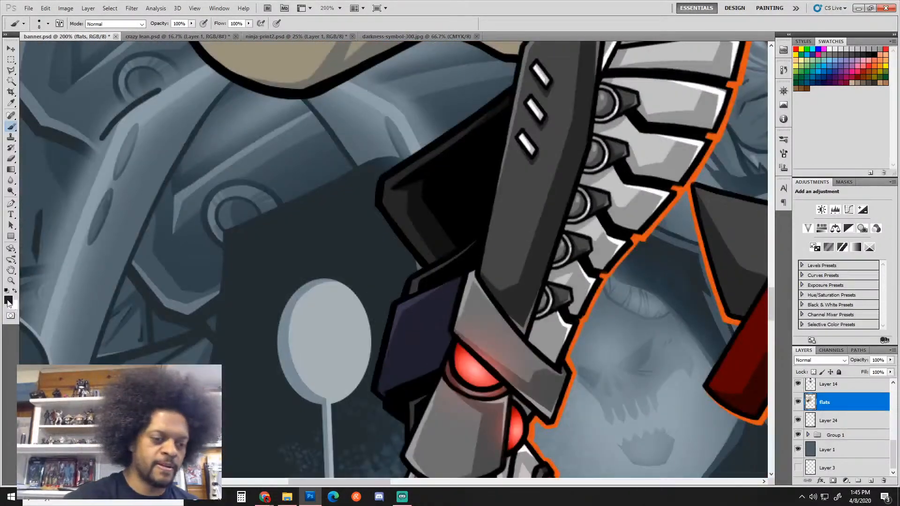
left_click(8, 303)
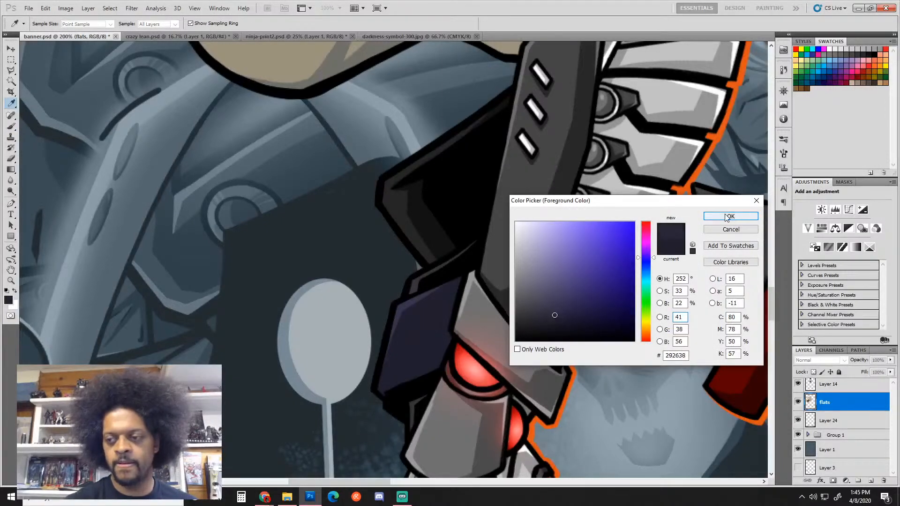
left_click(731, 216)
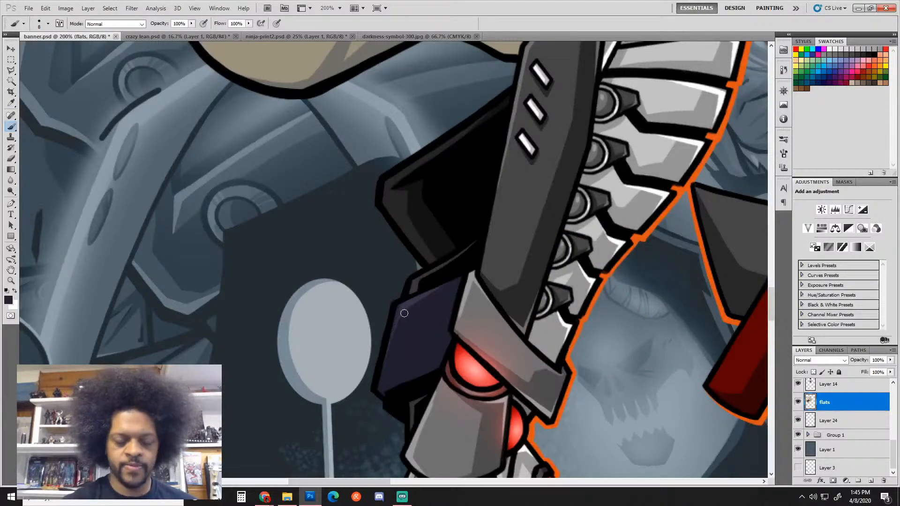
left_click(409, 304, "alt")
left_click(8, 301)
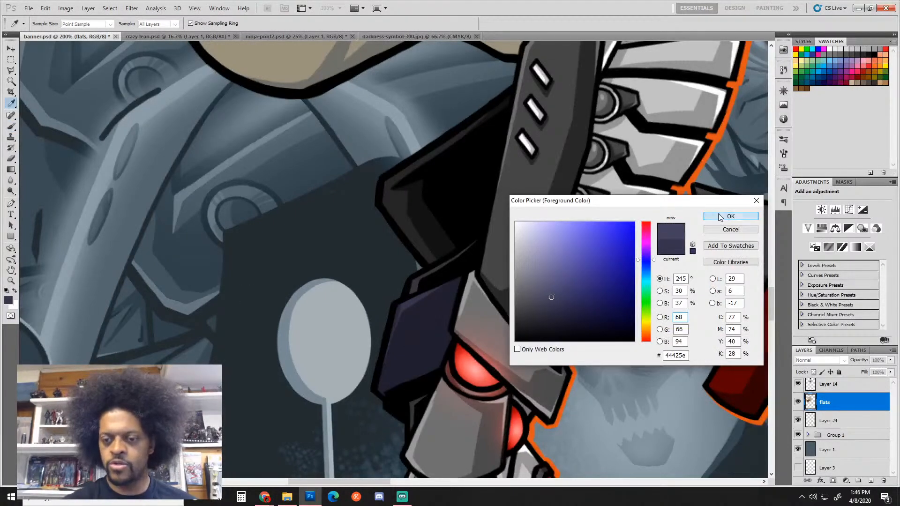
left_click(730, 216)
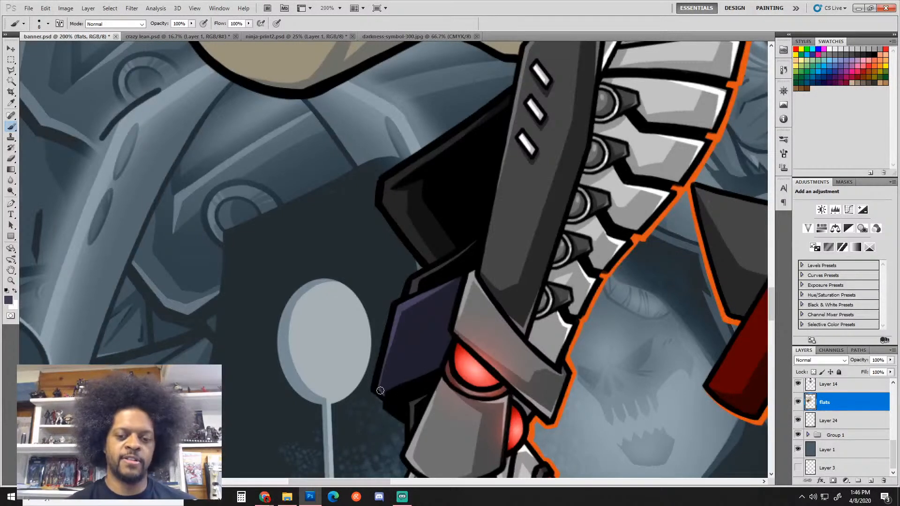
left_click_drag(379, 384, 404, 310)
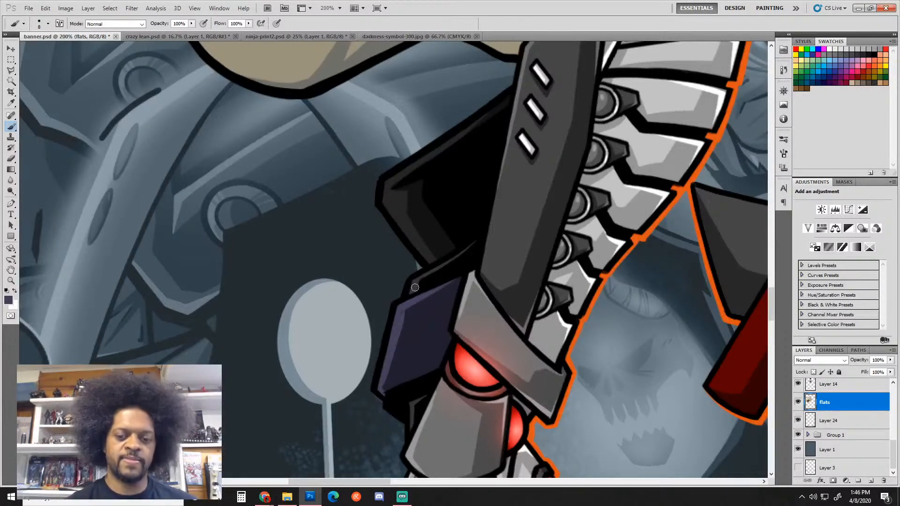
key("ctrl+z")
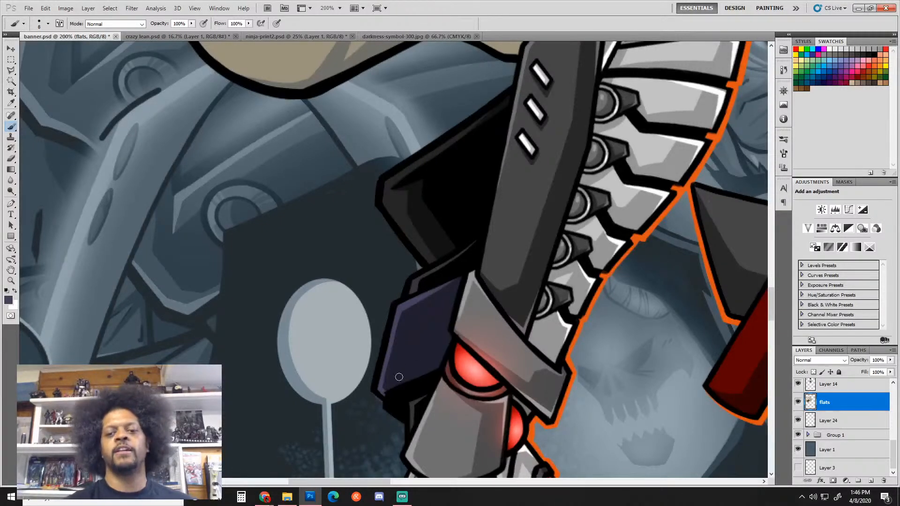
left_click(385, 388, "alt")
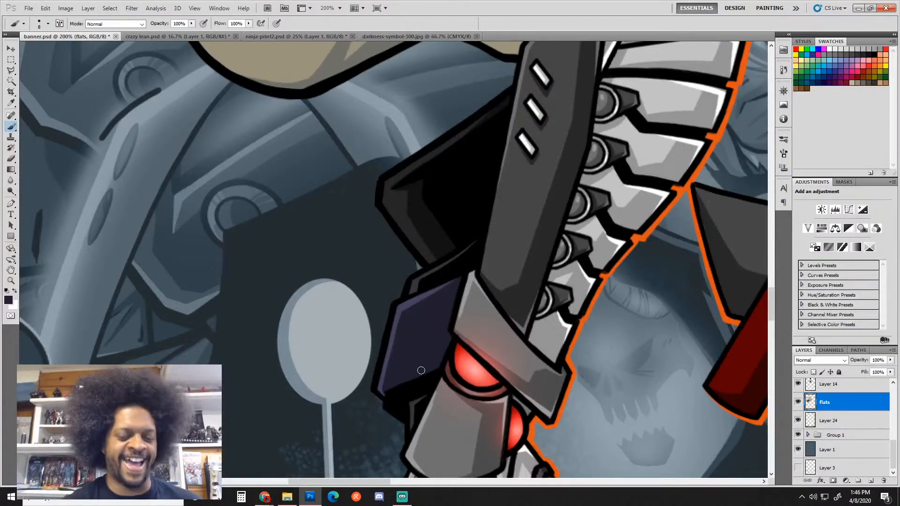
Step: View the whole banner, expand Group 1 and toggle the visibility of Layers 12 and 22 to identify their background figures
scroll(449, 362, "down", 2)
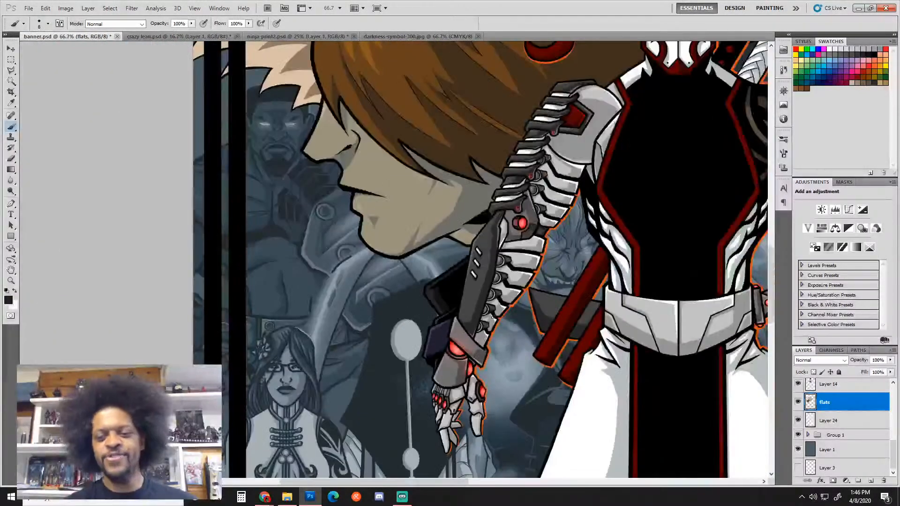
scroll(496, 322, "down", 2)
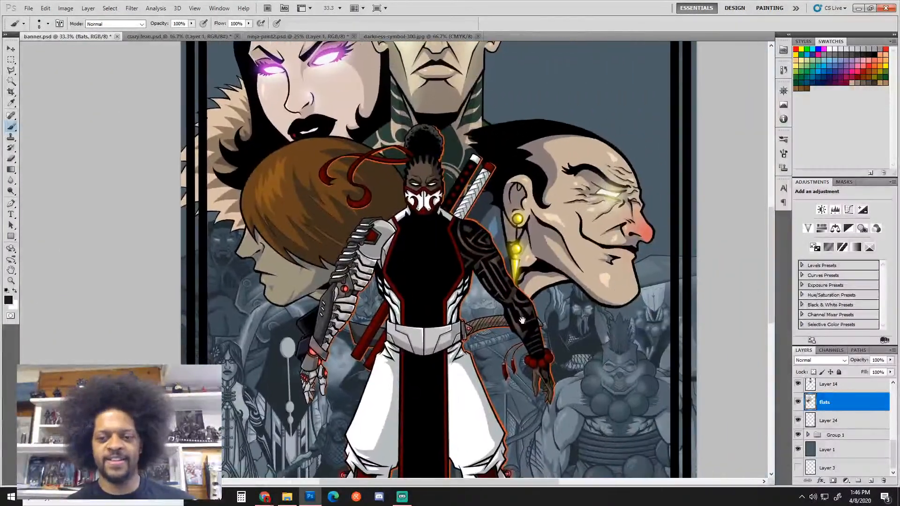
left_click_drag(522, 320, 528, 302)
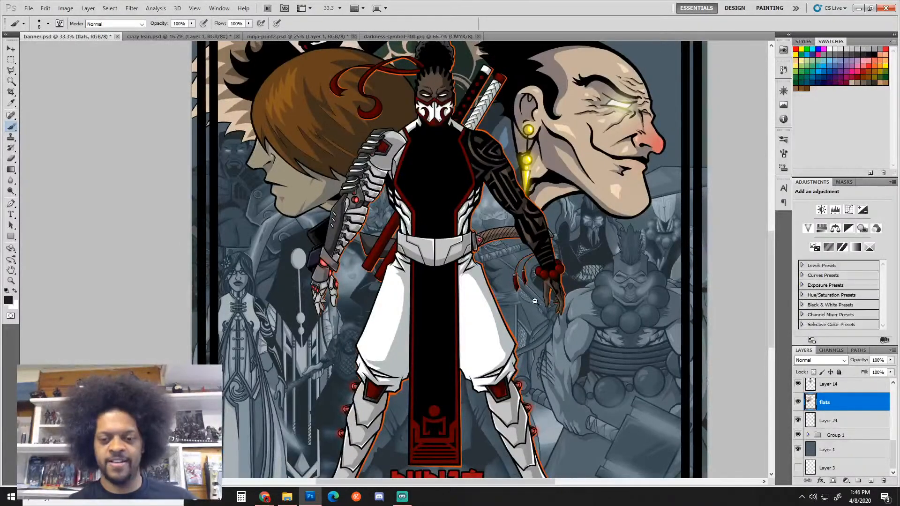
scroll(534, 301, "down", 1)
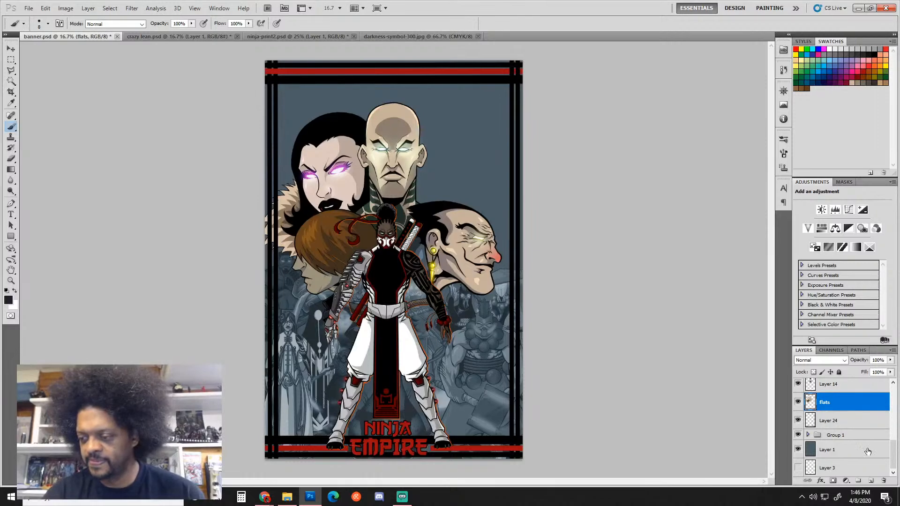
left_click(807, 435)
left_click_drag(894, 431, 893, 456)
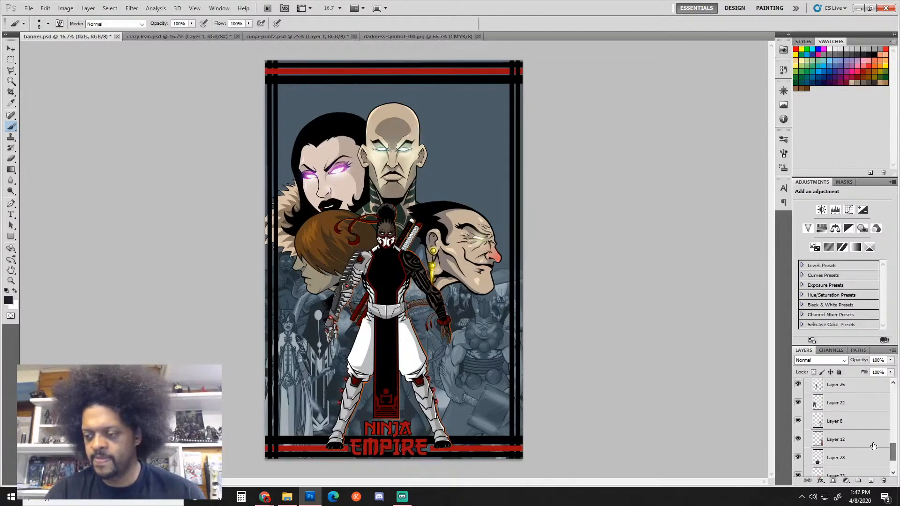
left_click(798, 440)
left_click(798, 440)
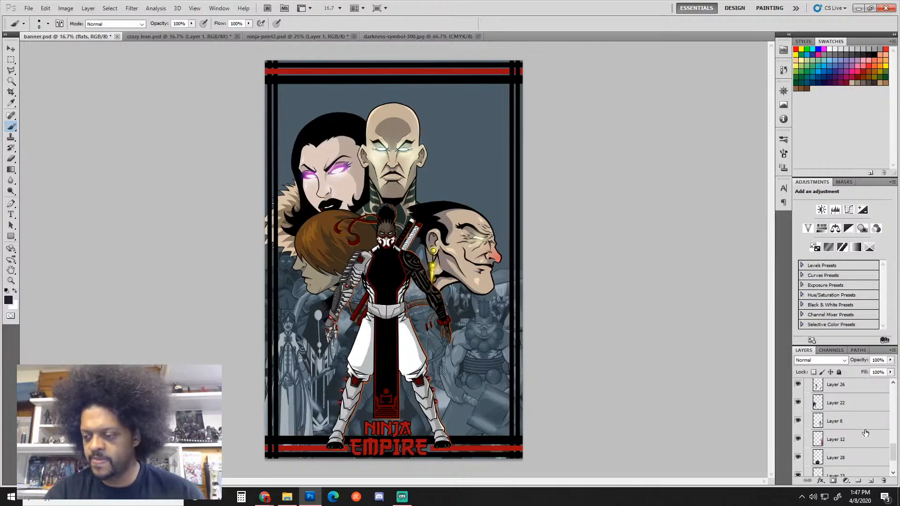
left_click(798, 404)
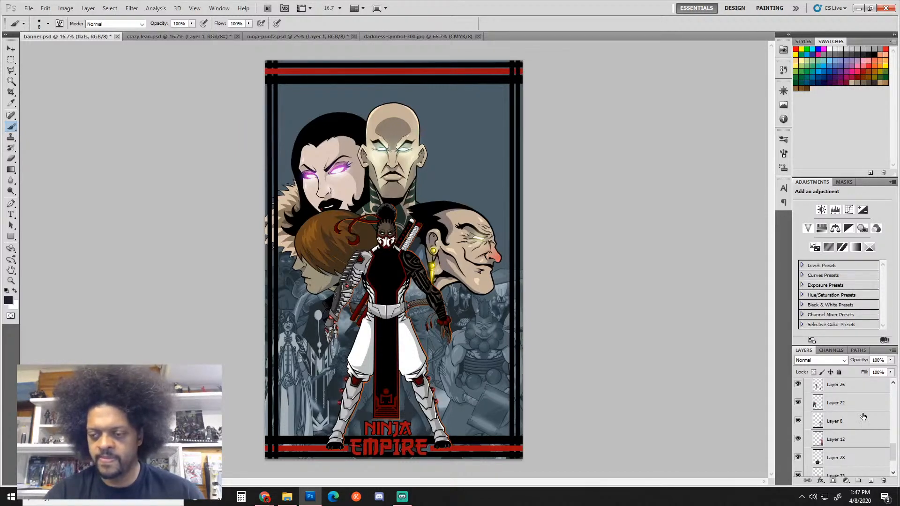
left_click_drag(894, 450, 893, 439)
Step: Toggle Layers 7, 11, 9 and 10 in Group 1 off and on one at a time to identify each background figure
left_click(799, 408)
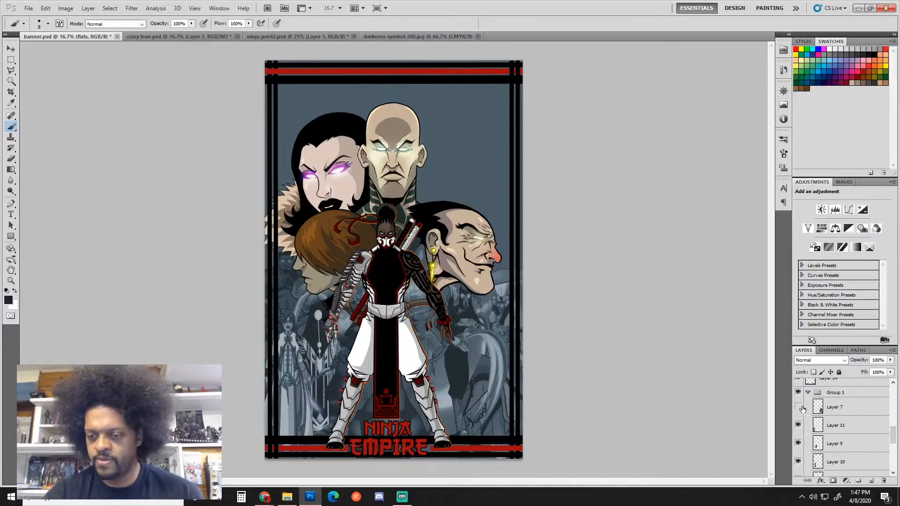
left_click(798, 407)
left_click(798, 425)
left_click(798, 425)
left_click(798, 443)
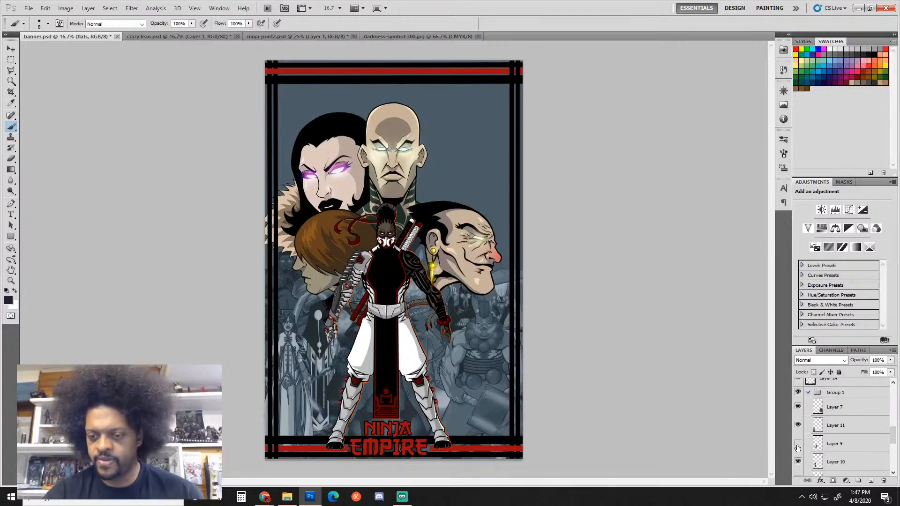
left_click(798, 444)
left_click(797, 462)
left_click(797, 462)
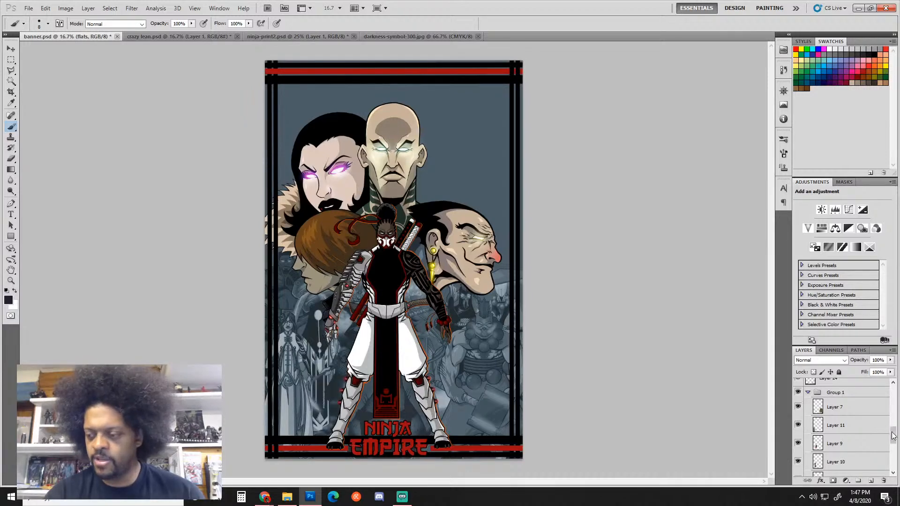
Step: Check the figures on Layers 26, 22 and 8 by toggling their visibility, and select Layer 8 with the Move tool
left_click_drag(893, 435, 893, 444)
left_click(798, 427)
left_click(798, 427)
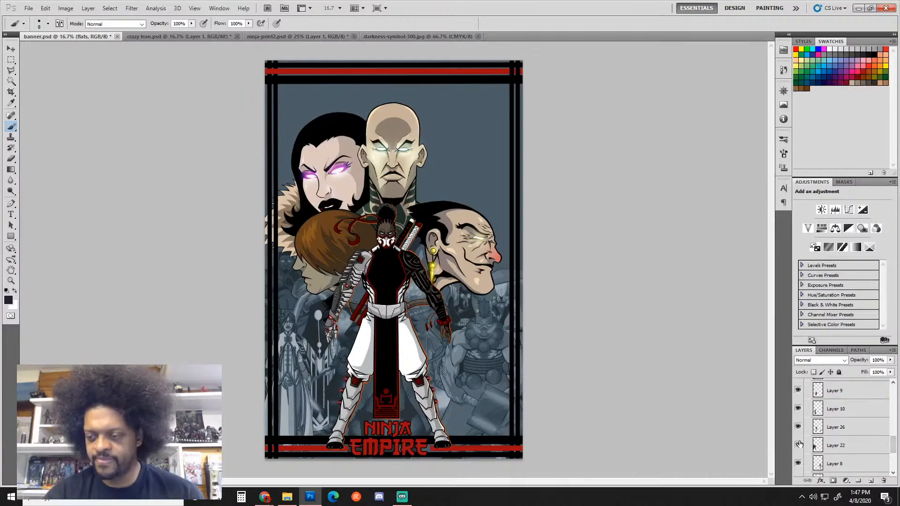
left_click(797, 445)
left_click(797, 445)
left_click(798, 463)
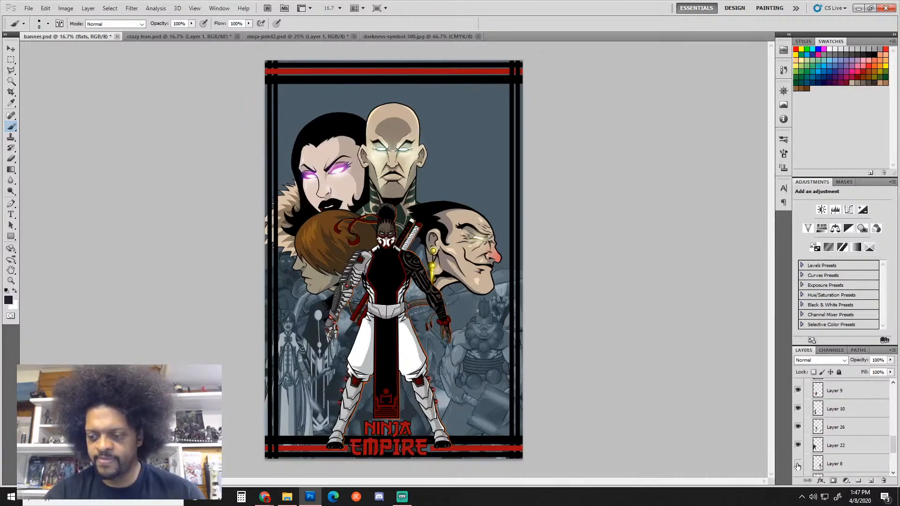
left_click(798, 463)
left_click(841, 463)
key("v")
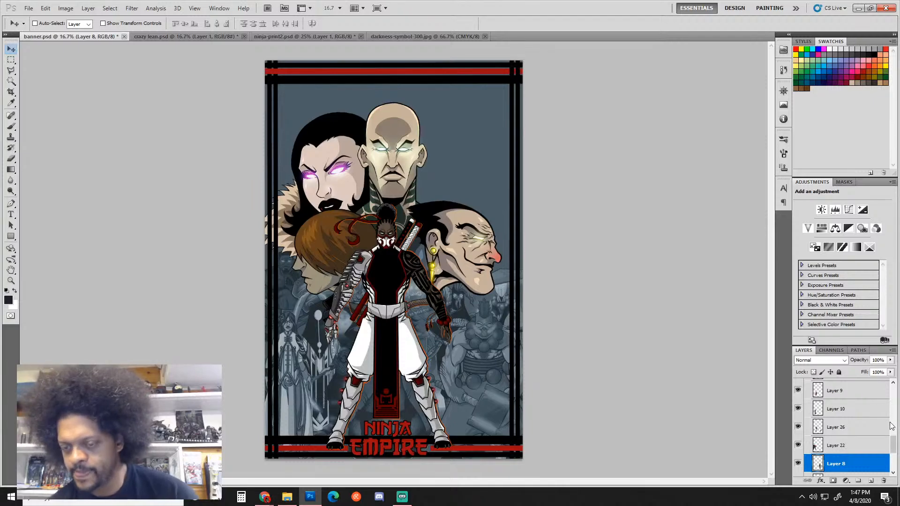
Step: Recheck the figures on Layers 26, 10 and 9 by hiding and showing each layer
left_click(799, 427)
left_click(799, 427)
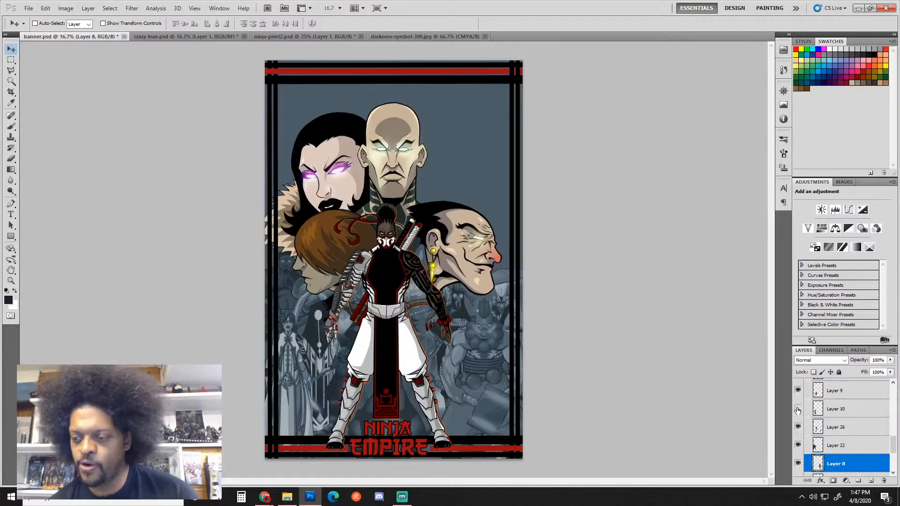
left_click(797, 410)
left_click(797, 408)
left_click(797, 390)
left_click(797, 390)
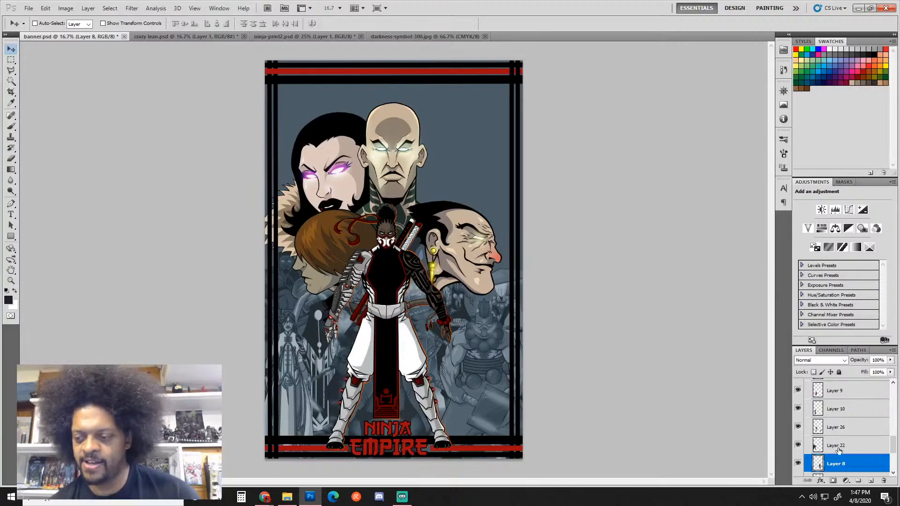
Step: Identify the figure on Layer 12 by hiding and showing it, and make Layer 12 the active layer
scroll(888, 447, "down", 3)
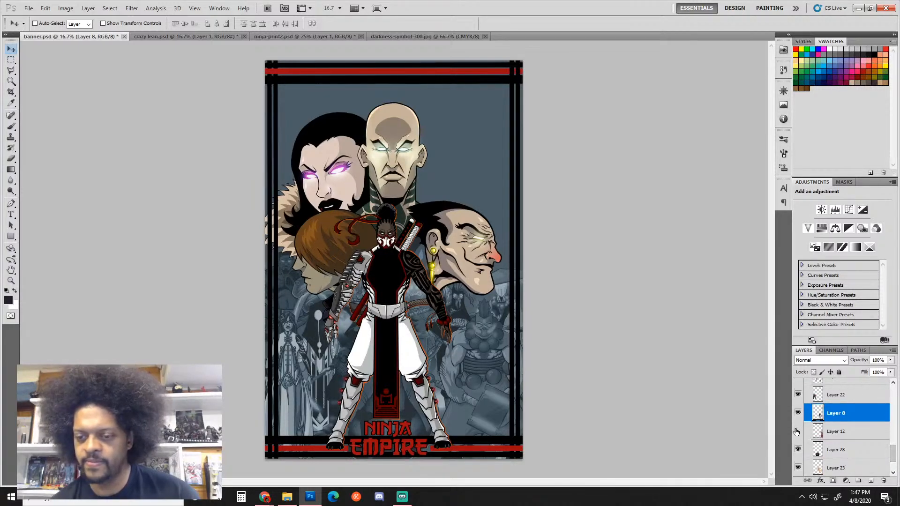
left_click(797, 431)
left_click(797, 431)
left_click(843, 432)
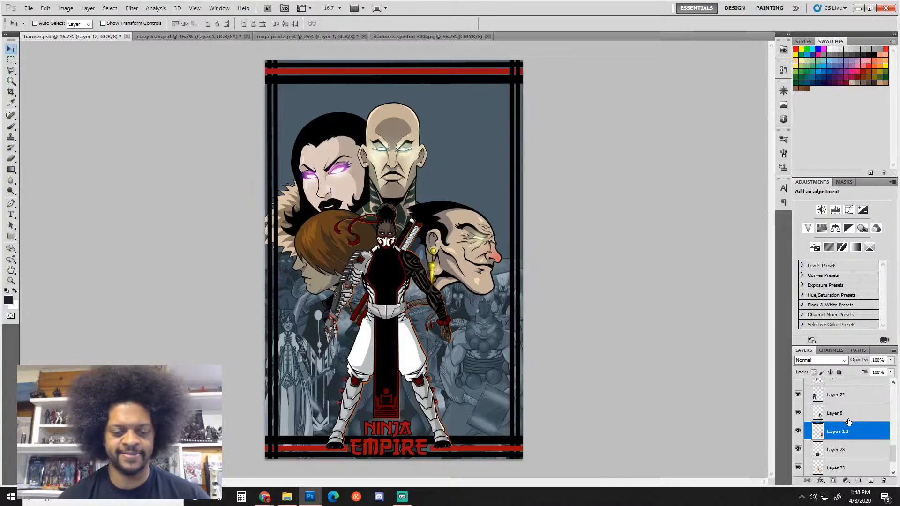
Step: Switch to File Explorer and open the monthly-ninja PSD from the character development folder inside ninja empire on the E: drive
left_click(287, 497)
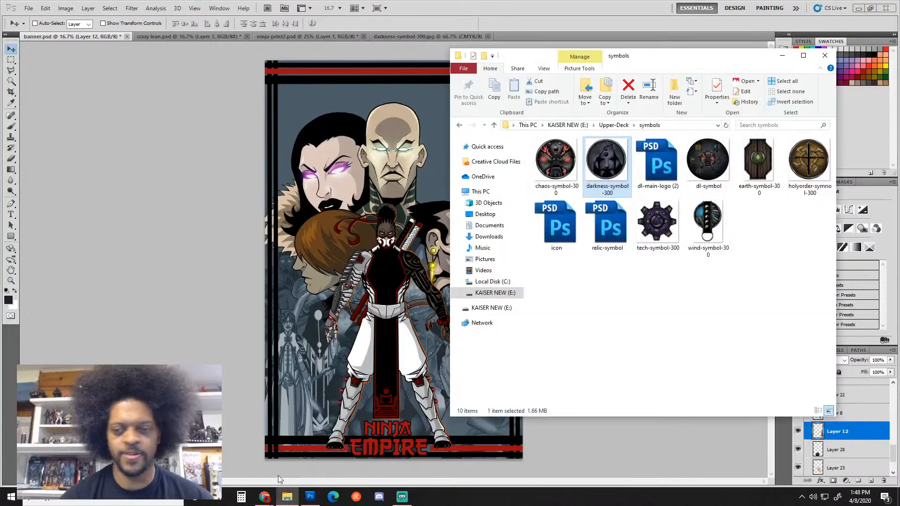
left_click(458, 127)
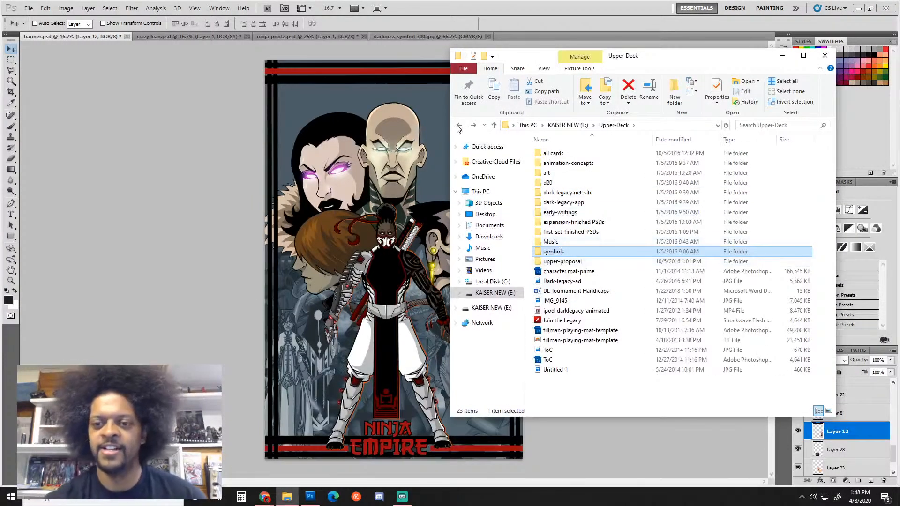
left_click(459, 126)
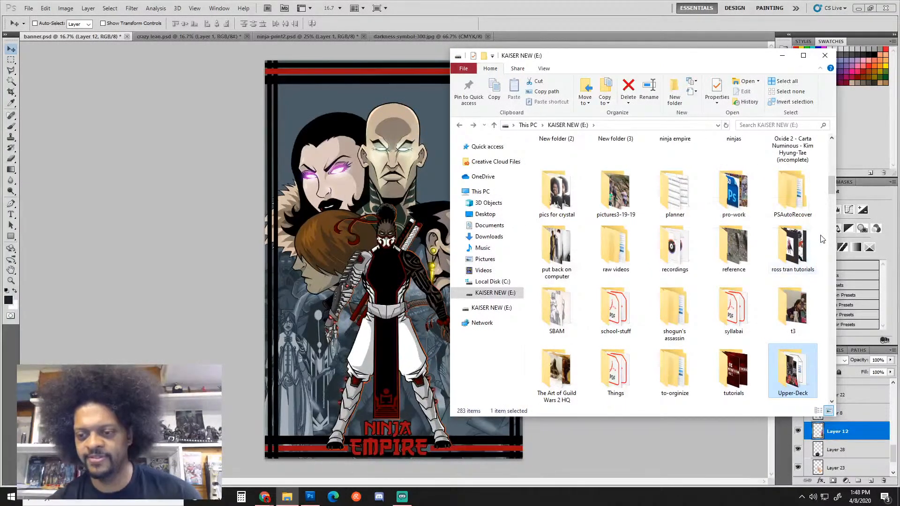
scroll(831, 185, "up", 3)
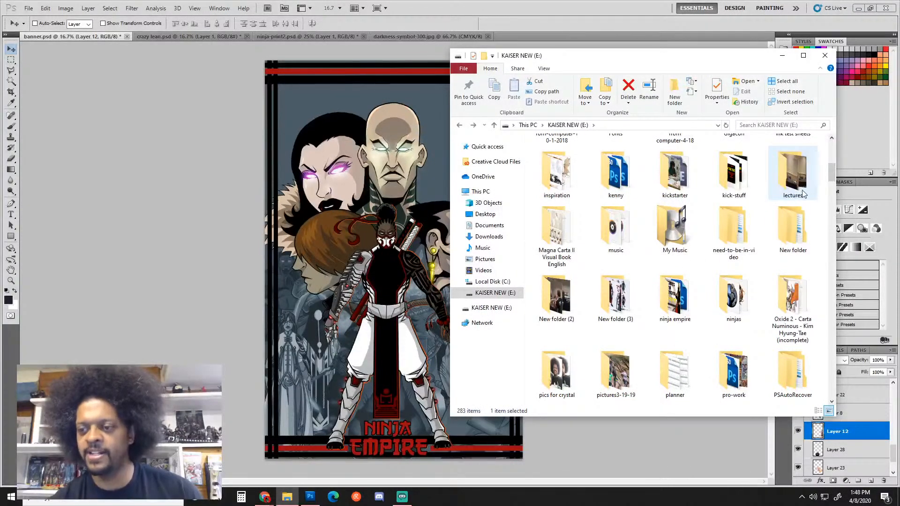
double_click(679, 304)
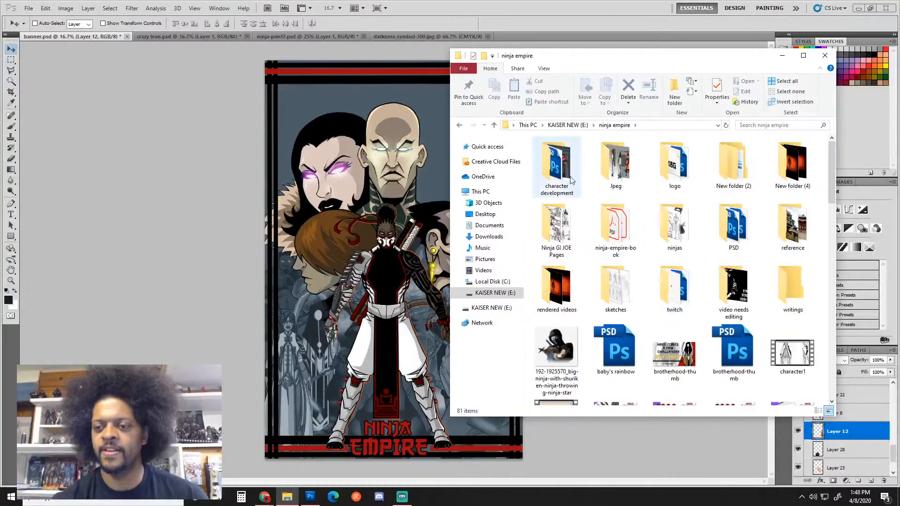
double_click(564, 173)
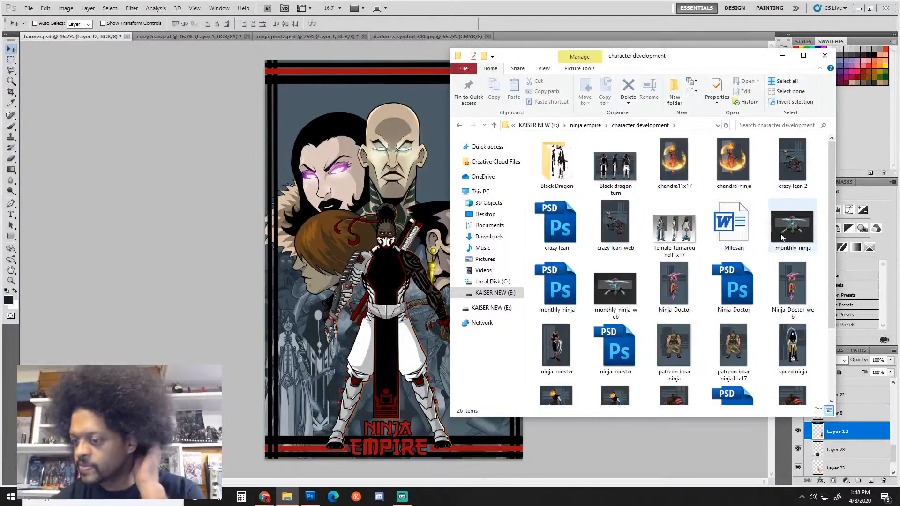
left_click(560, 298)
double_click(560, 281)
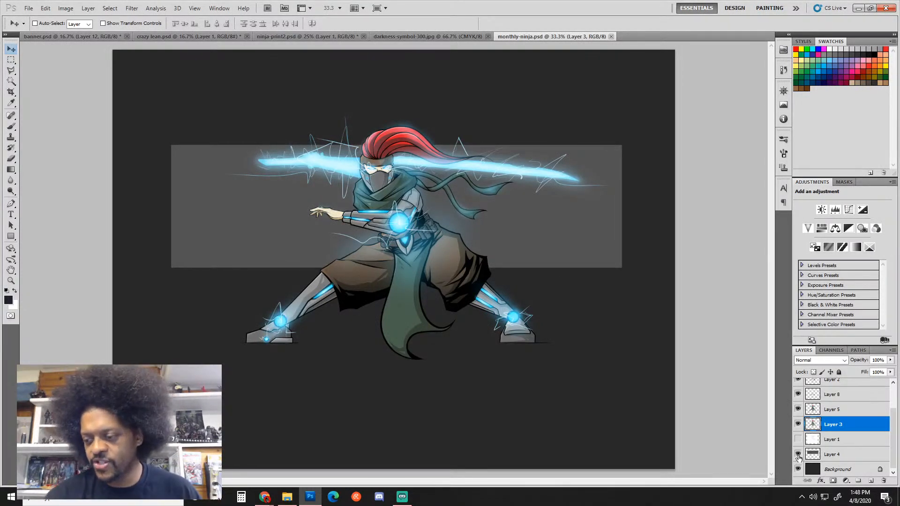
Step: Hide Layer 4 and the Background in monthly-ninja.psd, copy the entire visible ninja and paste it into banner.psd above Layer 12
left_click_drag(798, 454, 798, 469)
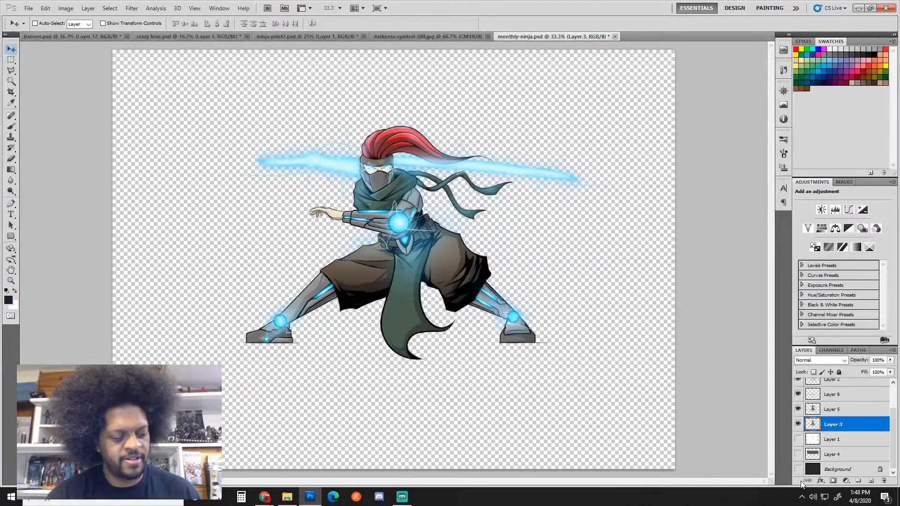
key("ctrl+a")
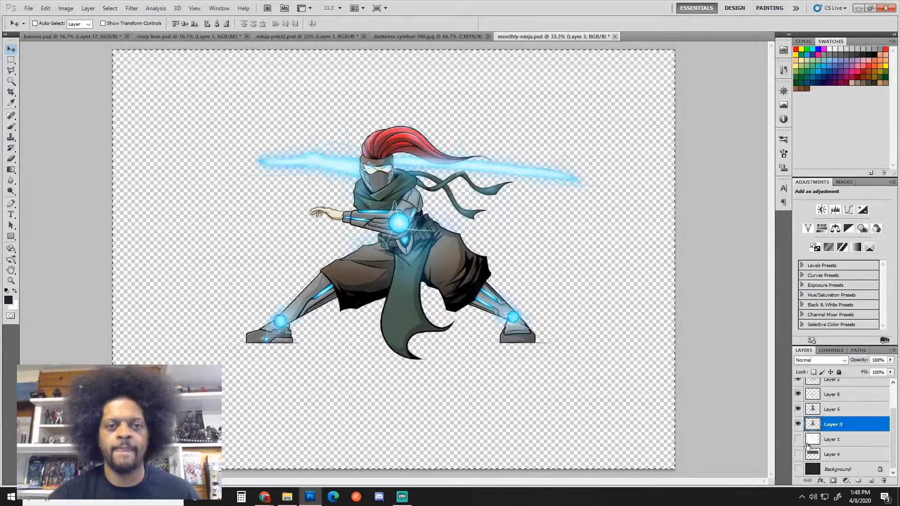
left_click(71, 36)
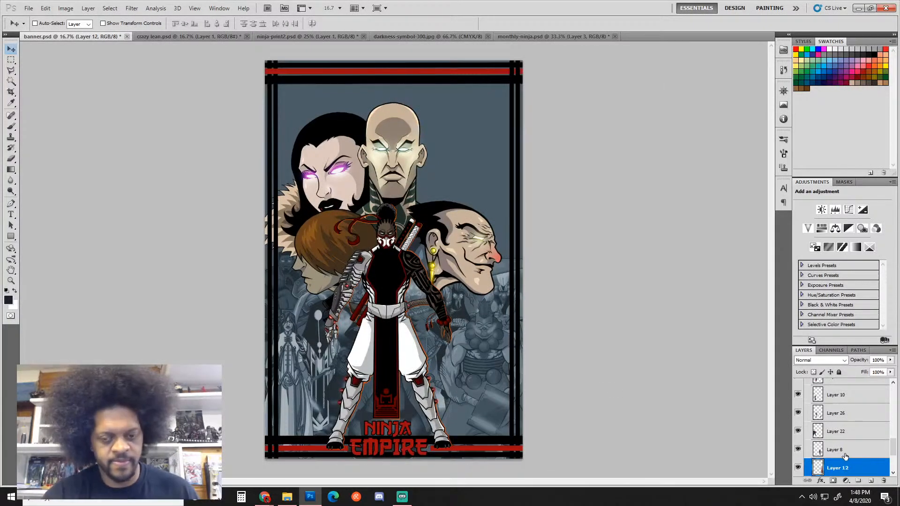
key("ctrl+v")
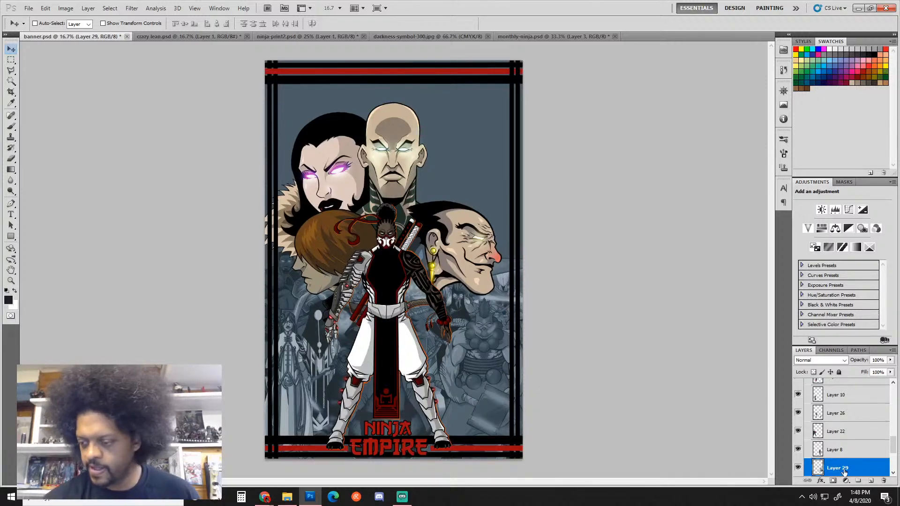
Step: Reorder the pasted ninja layer to the bottom of Group 1, directly below Layer 23
left_click_drag(844, 471, 850, 393)
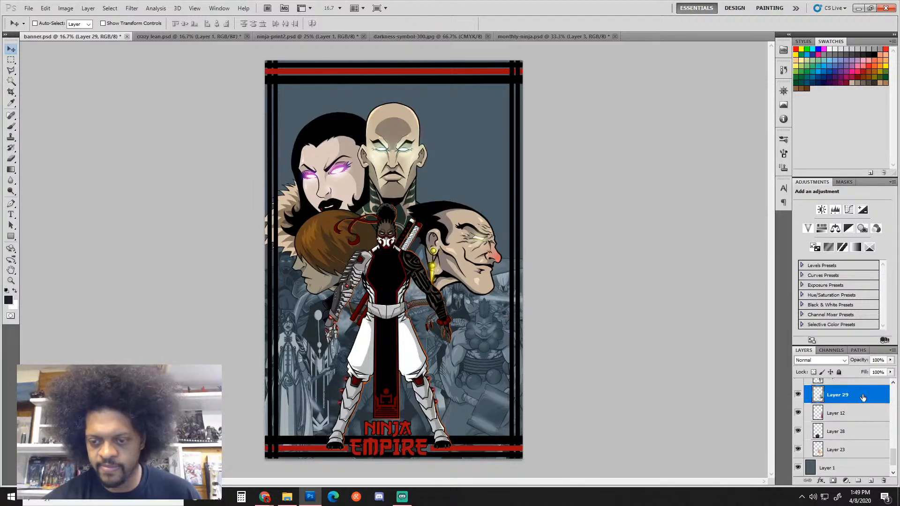
scroll(858, 456, "up", 5)
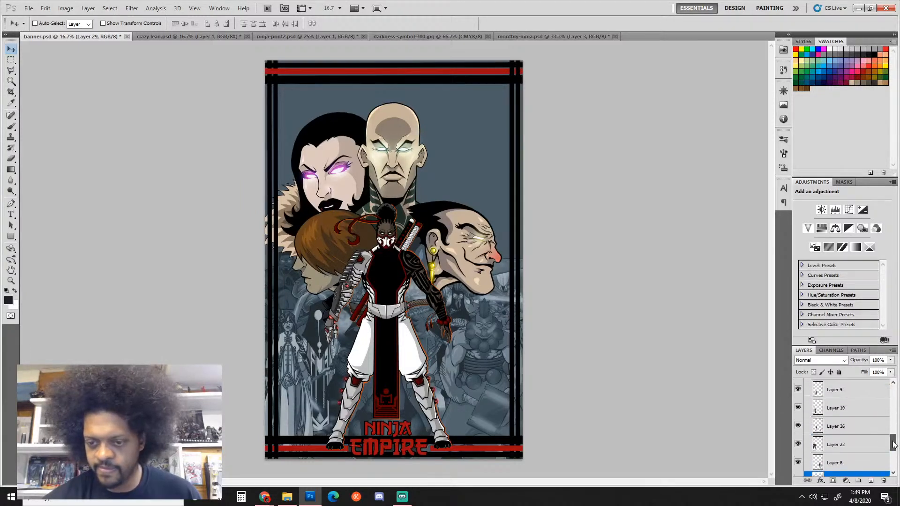
scroll(884, 448, "down", 1)
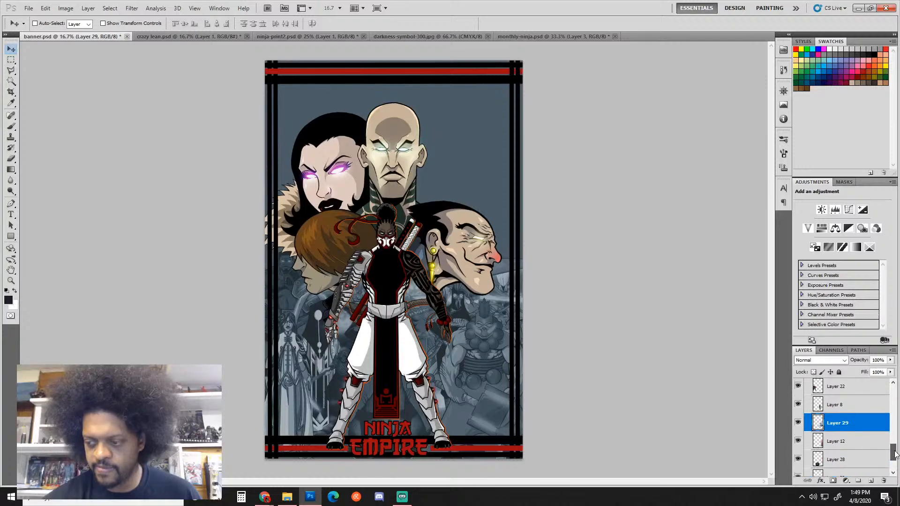
mouse_move(862, 462)
left_mouse_down()
mouse_move(859, 440)
mouse_move(849, 463)
mouse_move(892, 459)
mouse_move(865, 455)
left_mouse_up()
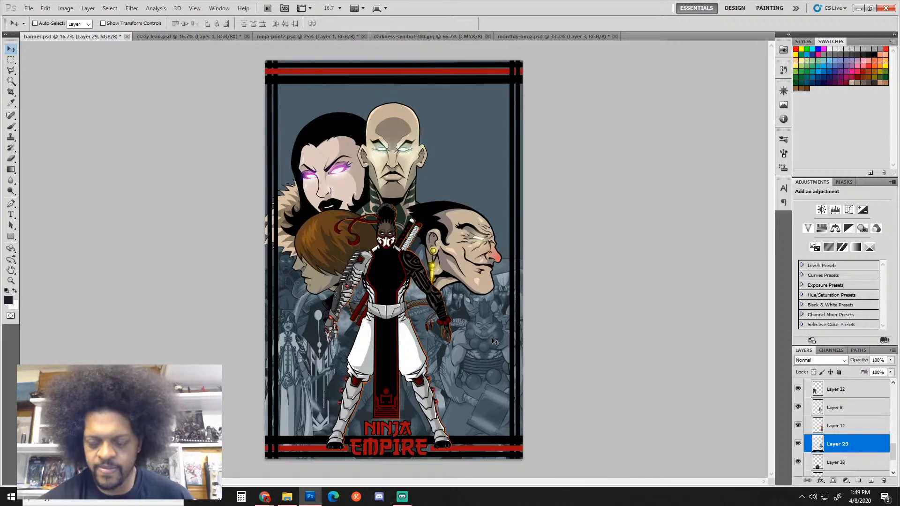
mouse_move(861, 449)
left_mouse_down()
mouse_move(863, 471)
mouse_move(863, 461)
left_mouse_up()
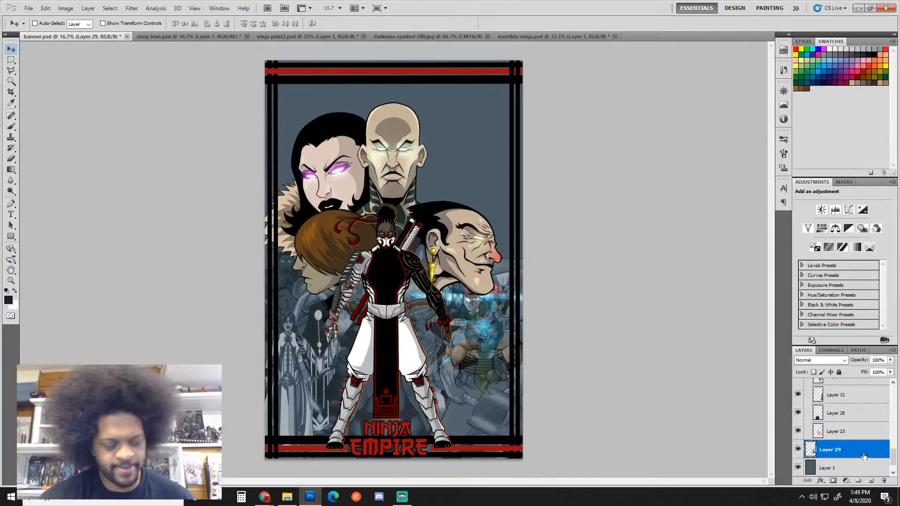
mouse_move(866, 454)
left_mouse_down()
mouse_move(870, 437)
mouse_move(859, 441)
left_mouse_up()
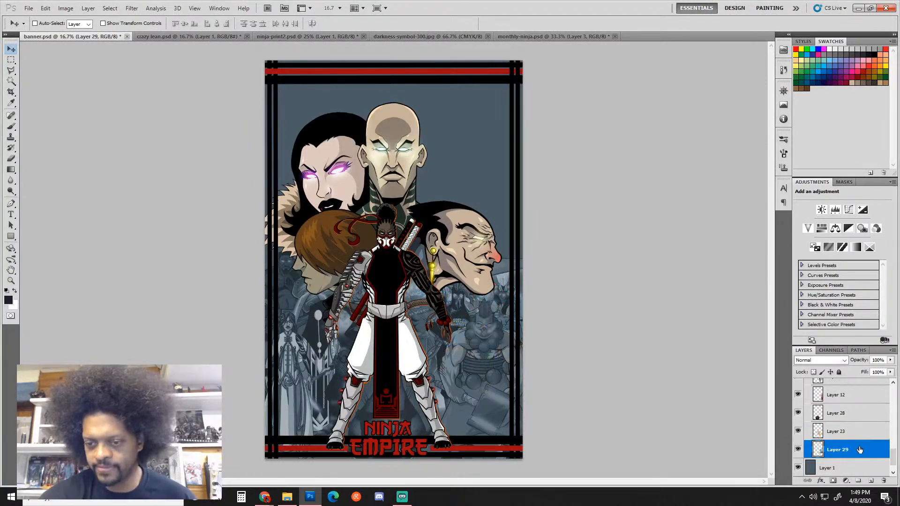
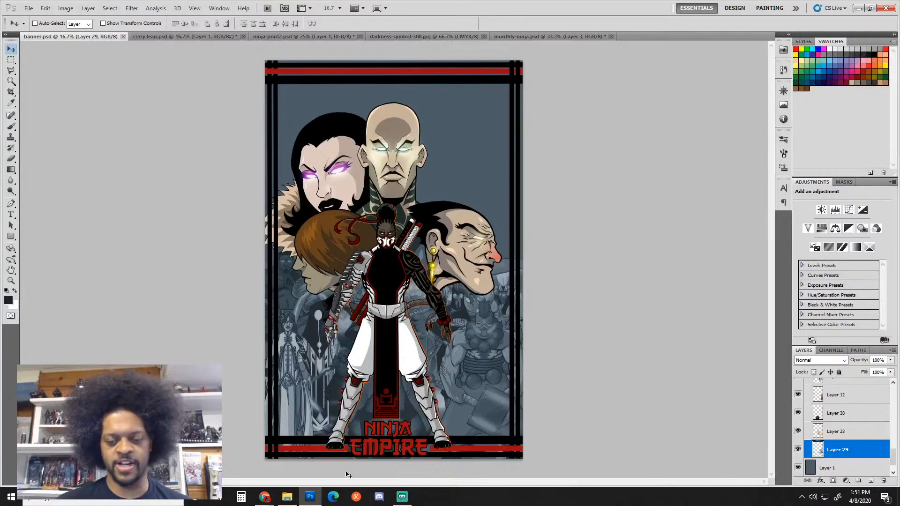
Step: Switch to Chrome and reload the thread list of the Remote Learning Discussion Board forum
mouse_move(264, 500)
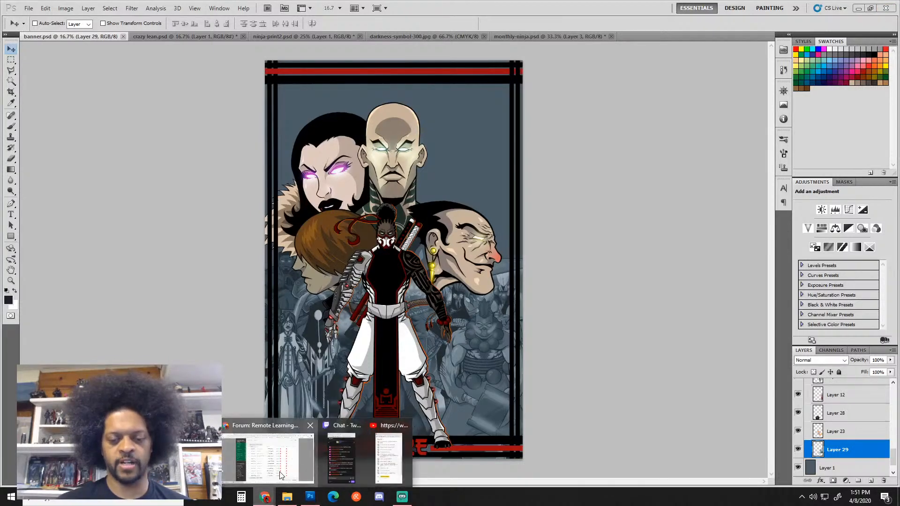
left_click(298, 471)
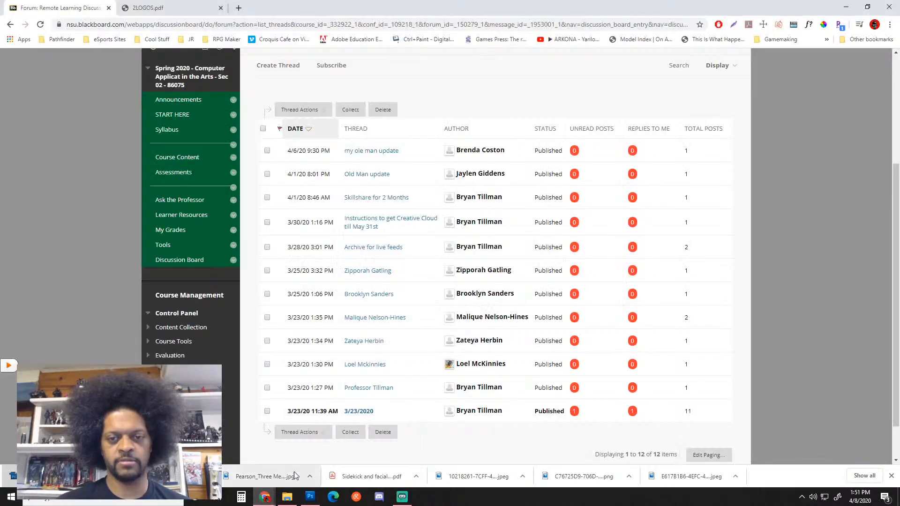
left_click(44, 26)
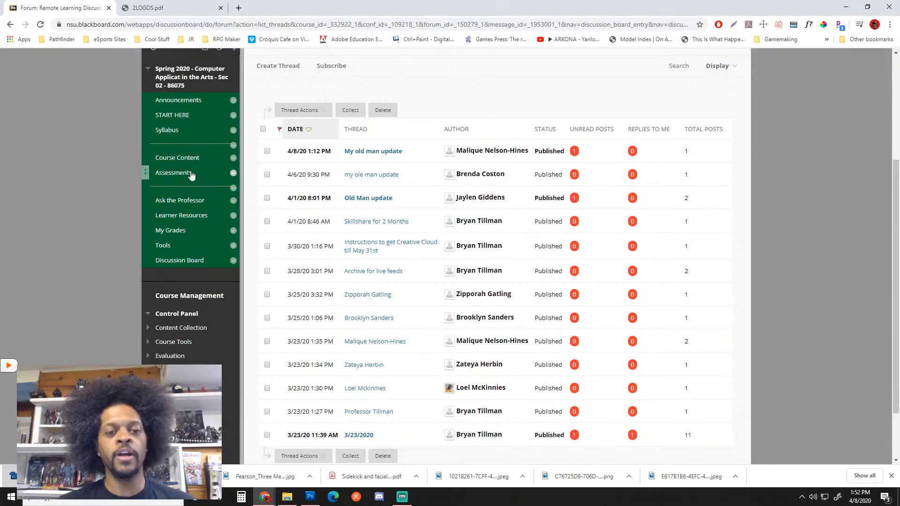
Step: Look through the course's Assessments and Course Content pages and open the Old Man item
left_click(225, 172)
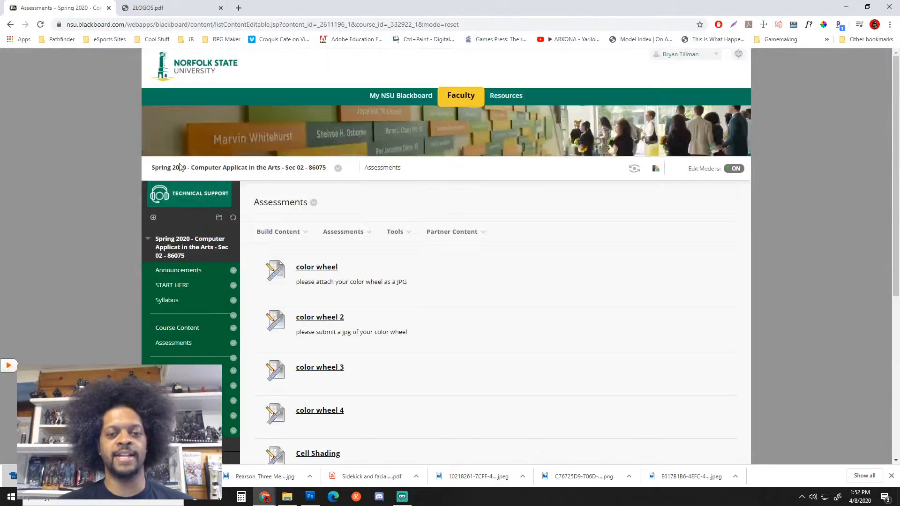
left_click(183, 331)
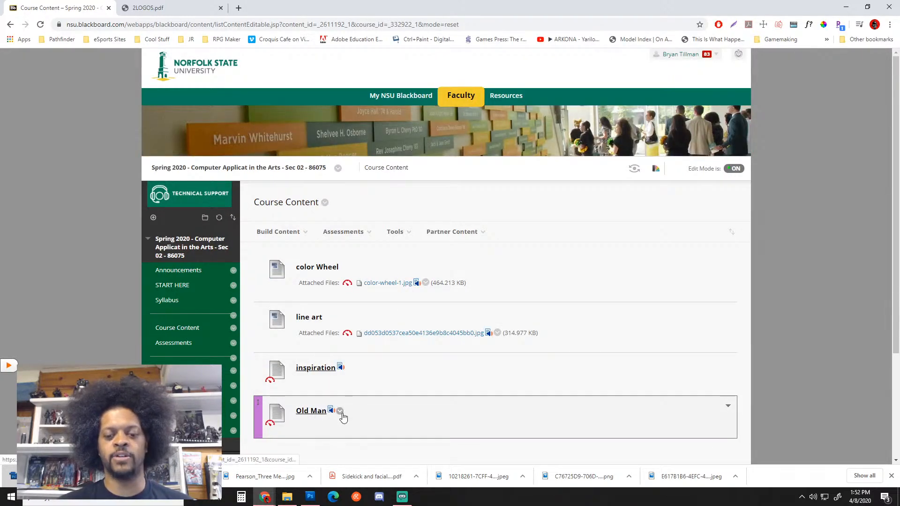
left_click(341, 412)
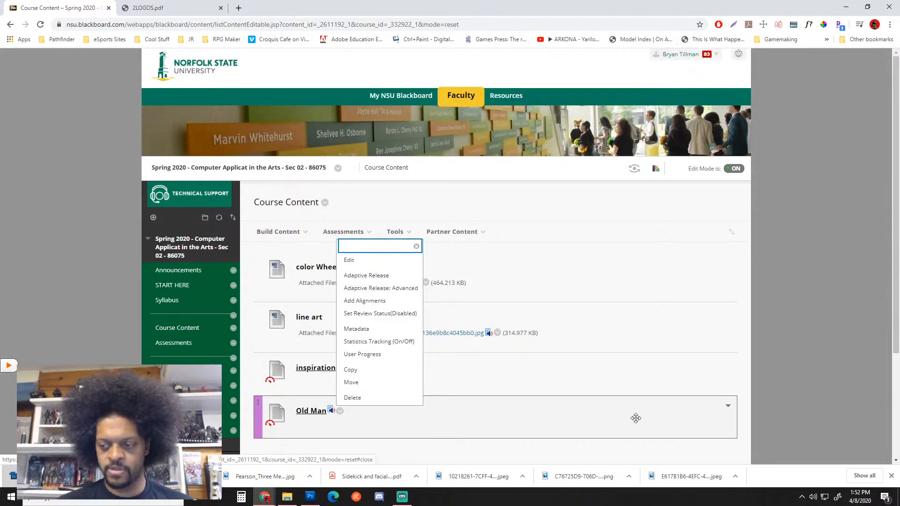
left_click(729, 409)
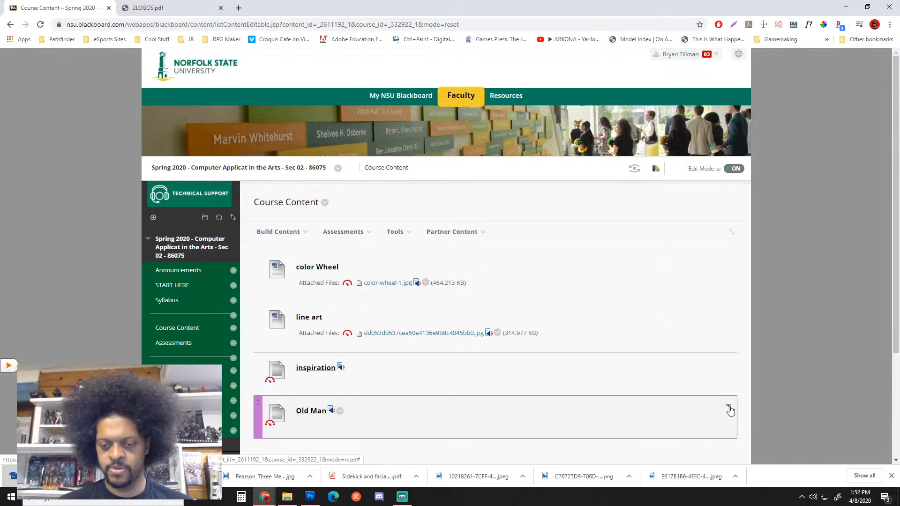
left_click(310, 413)
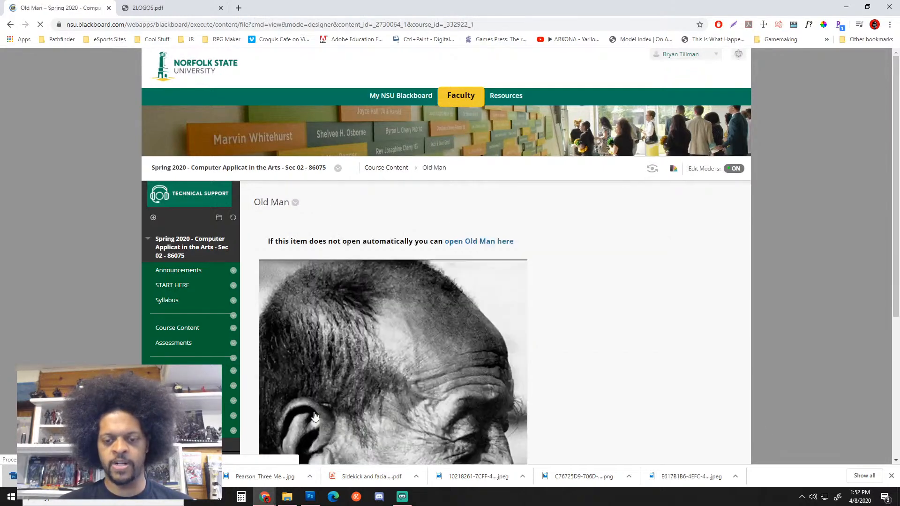
Step: Try to save the Old Man reference photo to the Desktop as a JPEG image named oldman
scroll(437, 293, "down", 5)
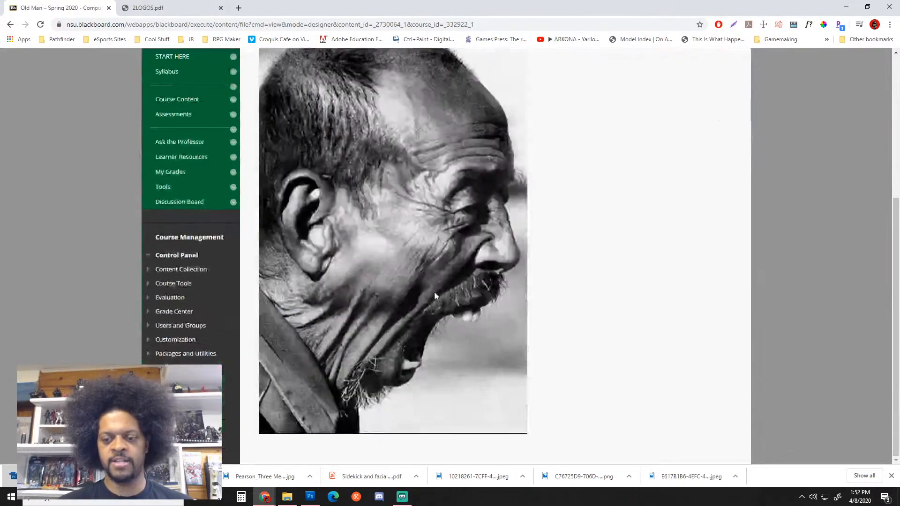
scroll(434, 291, "up", 2)
right_click(422, 293)
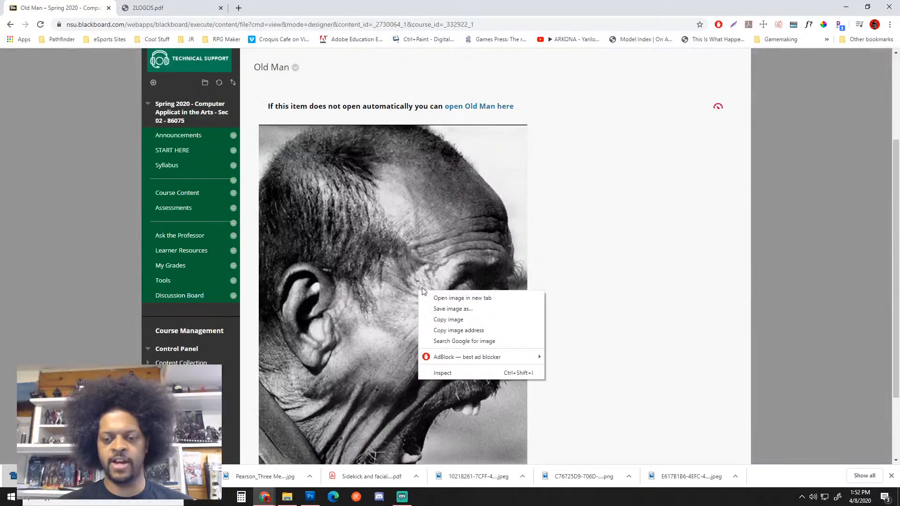
left_click(440, 310)
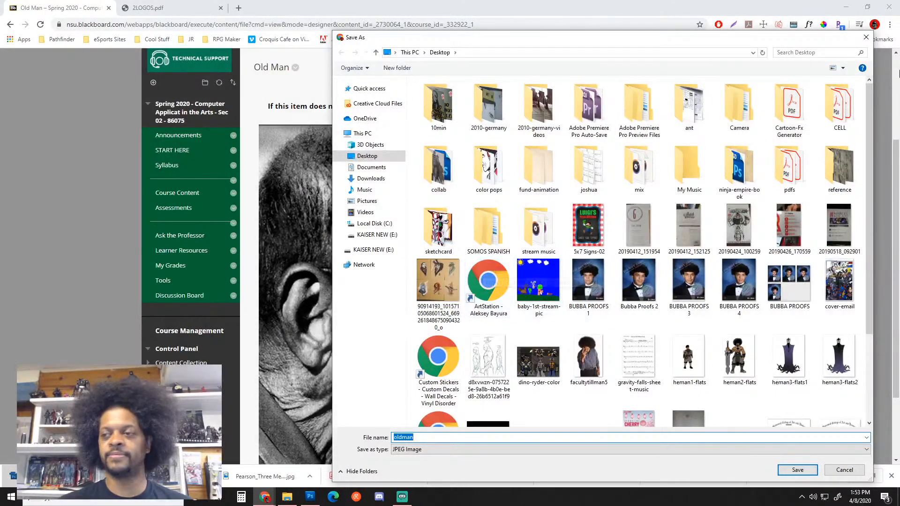
left_click(865, 38)
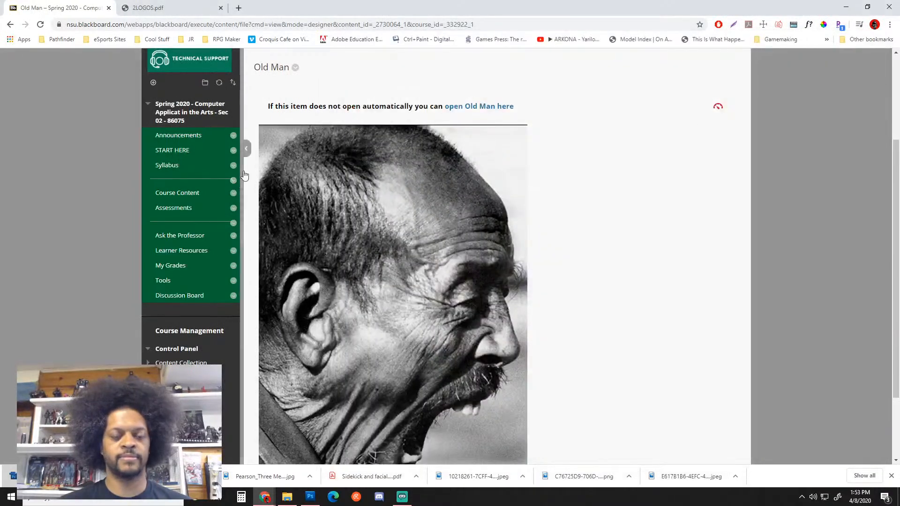
Step: Read the Old Man update thread in the Remote Learning Discussion Board and return to the thread list
left_click(192, 299)
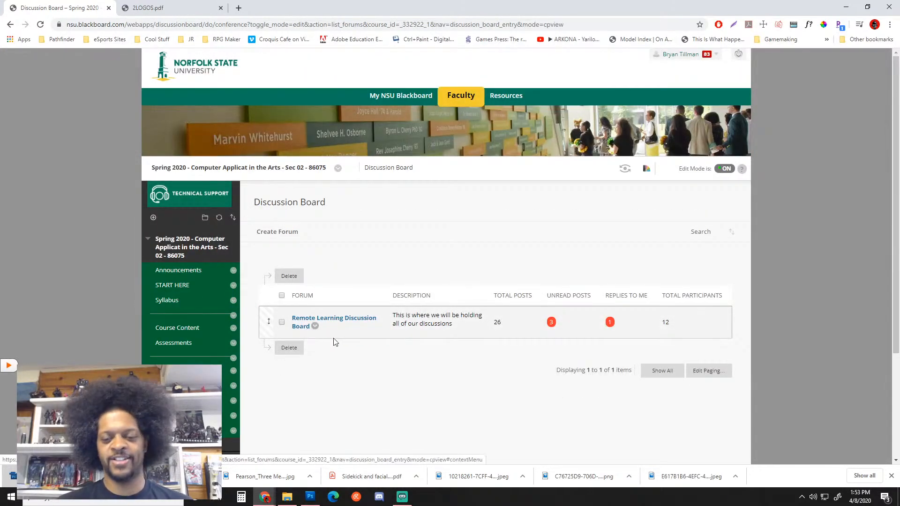
left_click(338, 324)
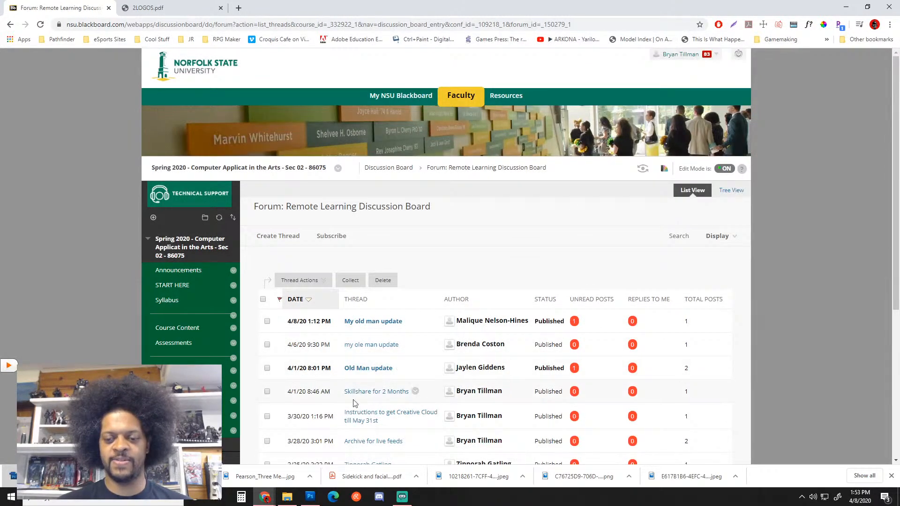
left_click(365, 369)
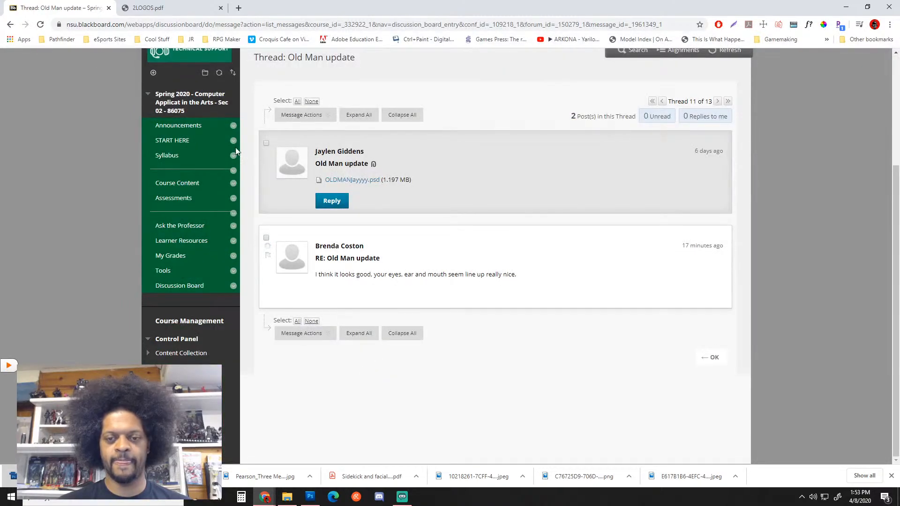
left_click(11, 26)
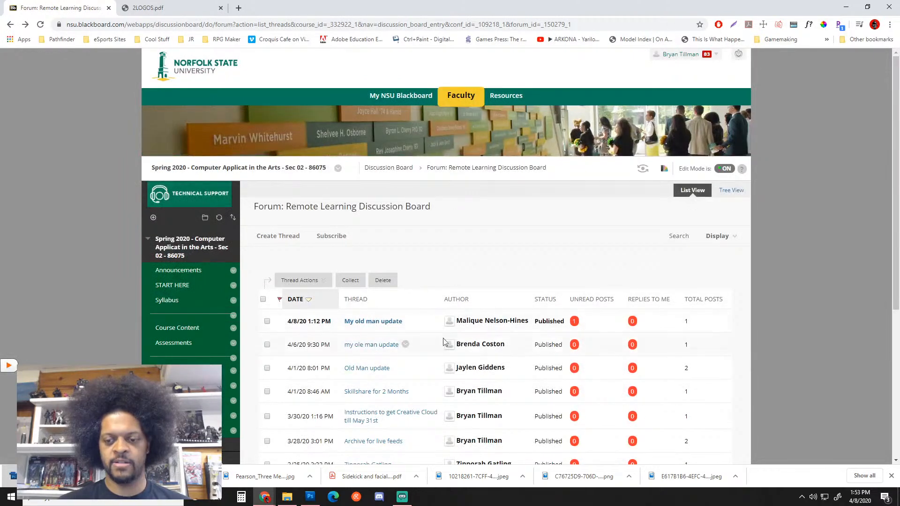
Step: View the JPG attached to the My old man update thread and close the 2LOGOS.pdf tab
left_click(366, 322)
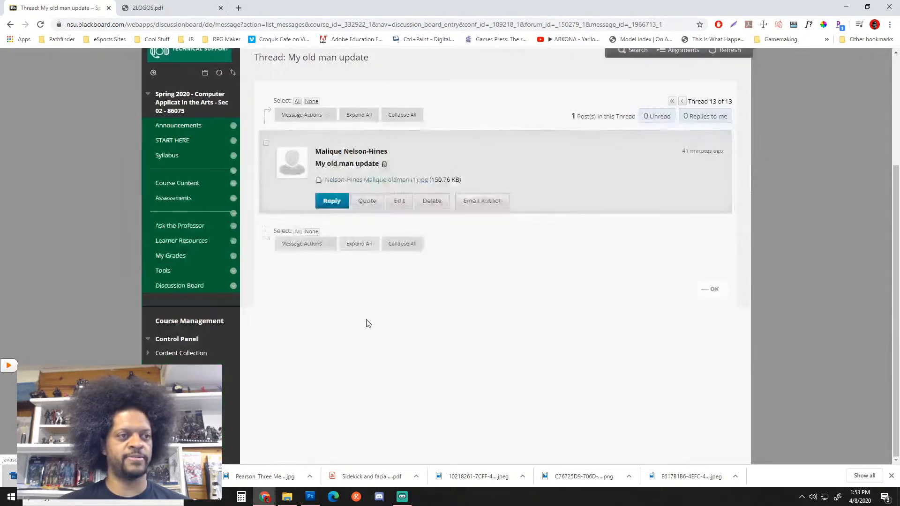
left_click(387, 180)
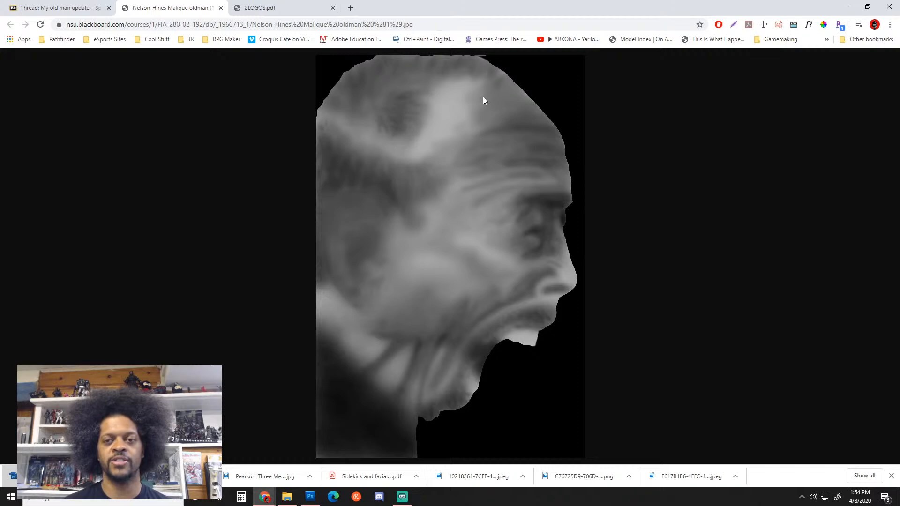
left_click(260, 9)
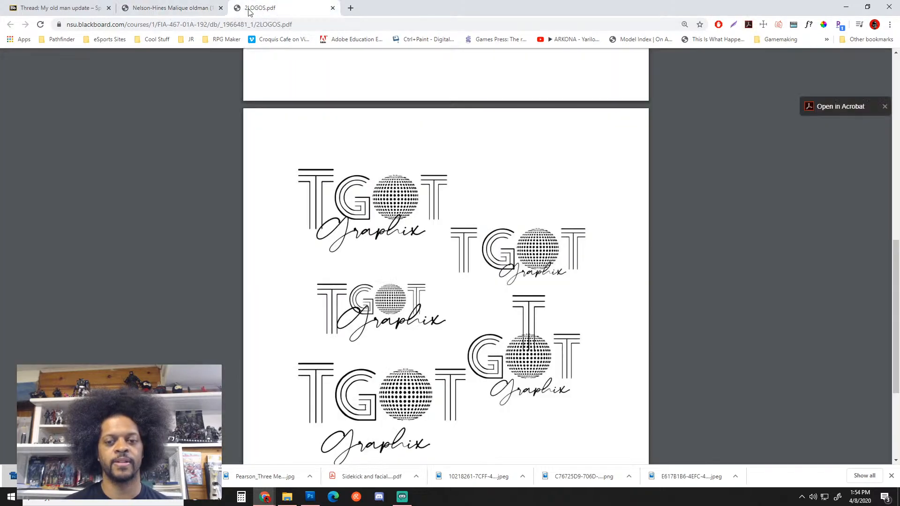
left_click(333, 8)
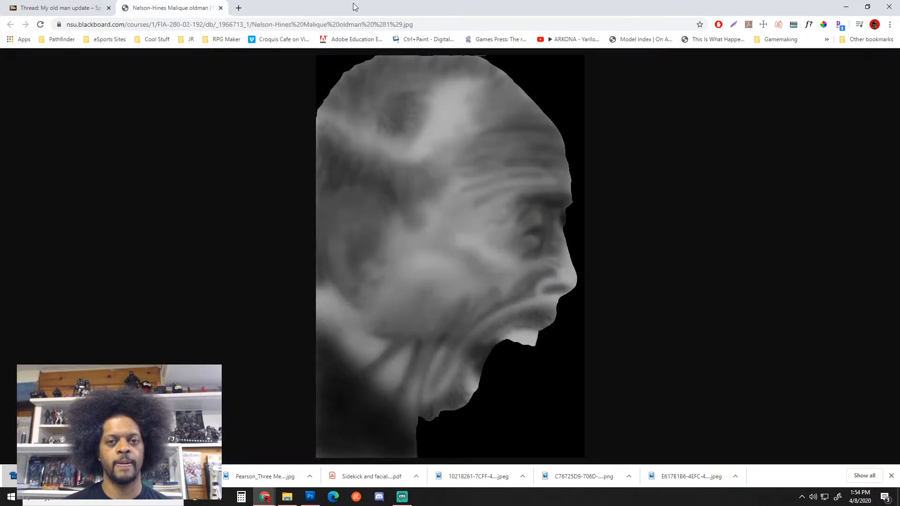
Step: Leave the My old man update thread for the forum's thread list and switch back to Photoshop
left_click(78, 5)
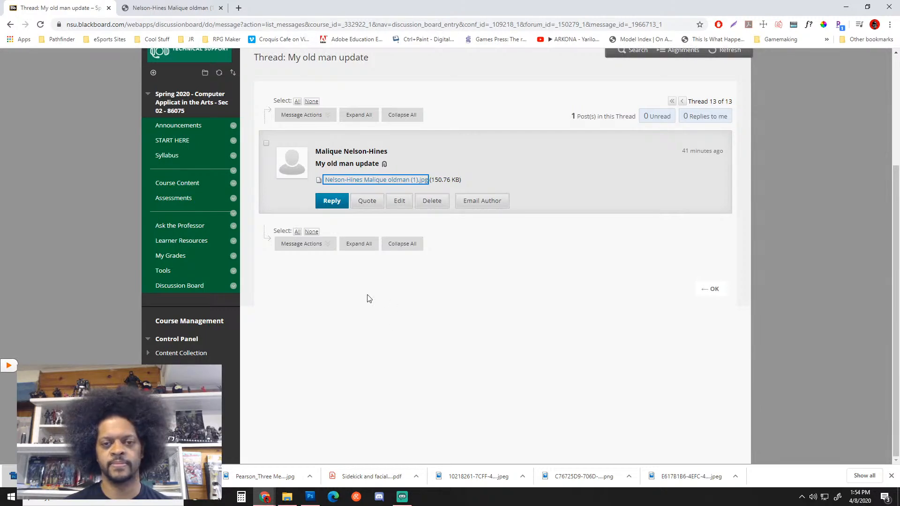
scroll(386, 396, "up", 4)
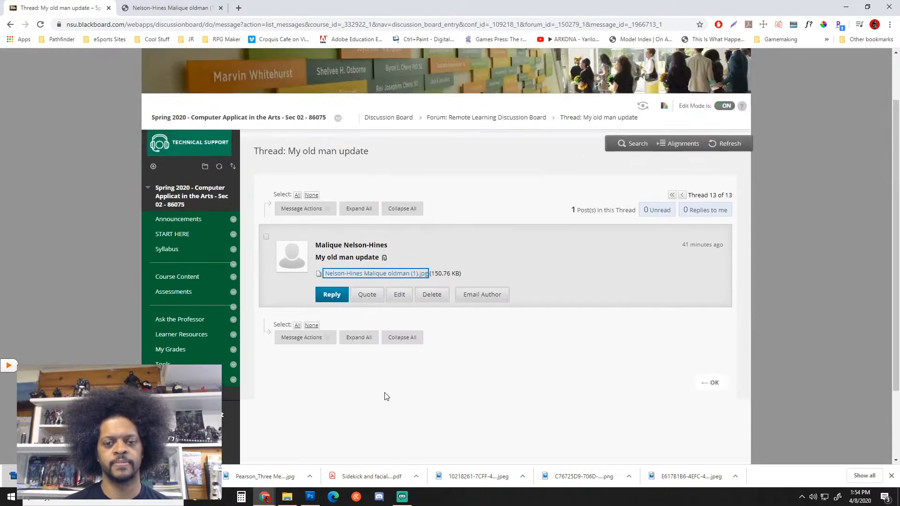
scroll(207, 217, "down", 2)
scroll(207, 216, "down", 1)
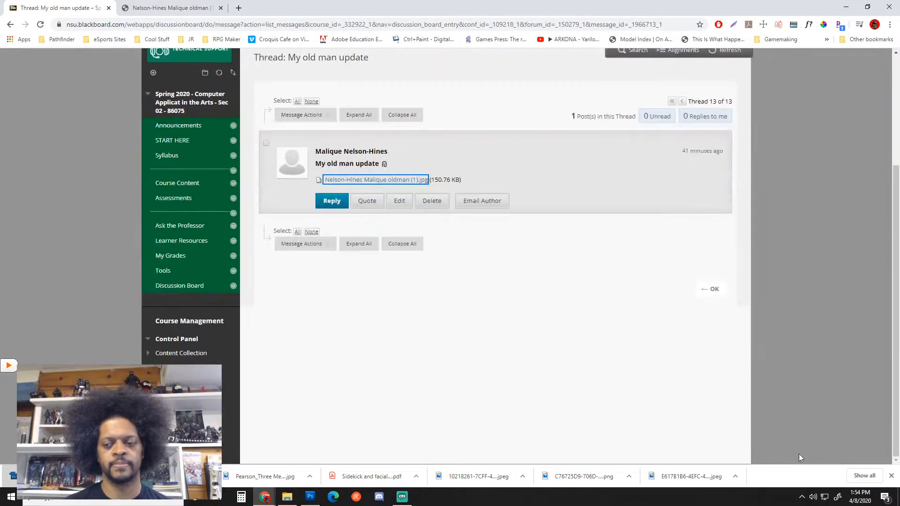
left_click(712, 289)
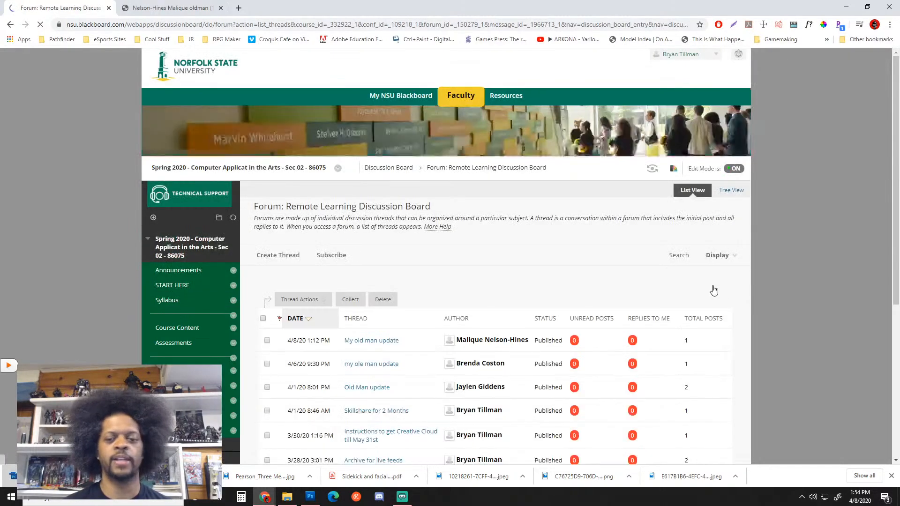
left_click(846, 6)
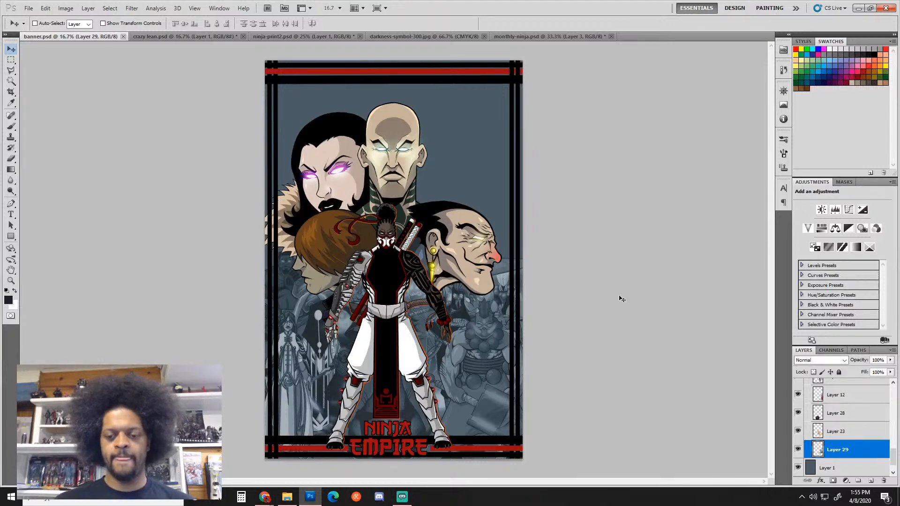
Step: Check Layer 1 and Layer 29, and identify the content of Layer 28 by hiding and showing it
left_click(821, 465)
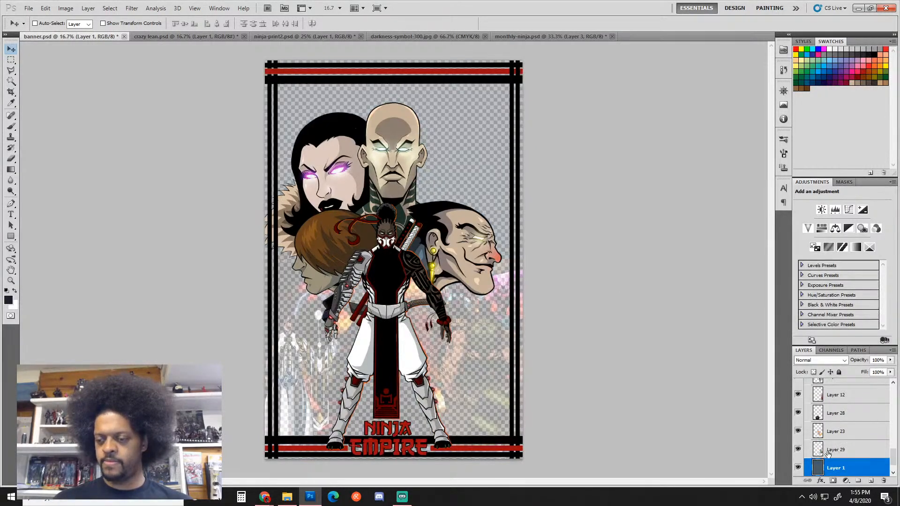
left_click(829, 454)
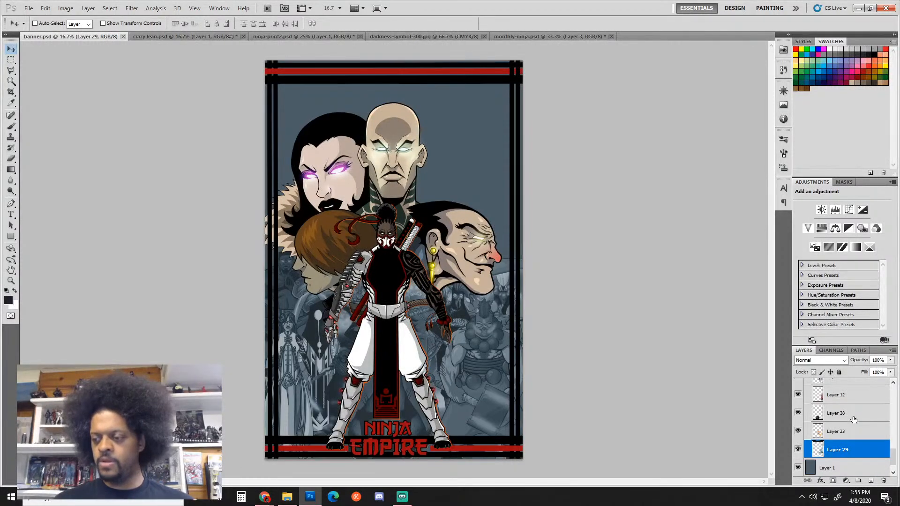
left_click(798, 412)
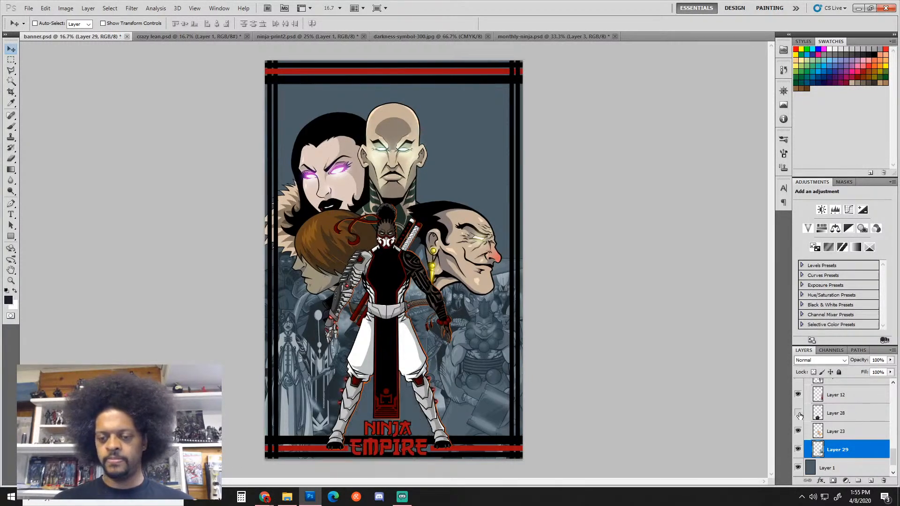
left_click(798, 413)
Step: Set the opacity of Layer 28 to 65% and save banner.psd
left_click(852, 413)
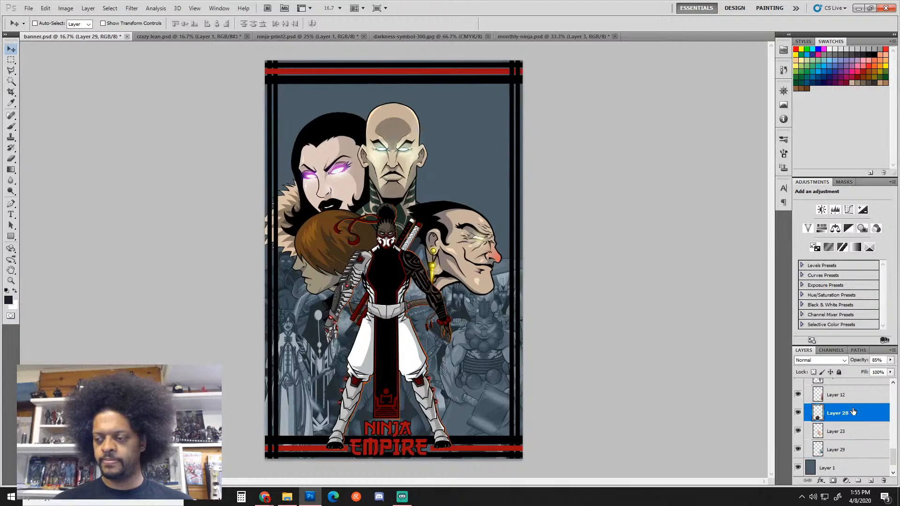
left_click(889, 360)
left_click_drag(883, 372, 878, 371)
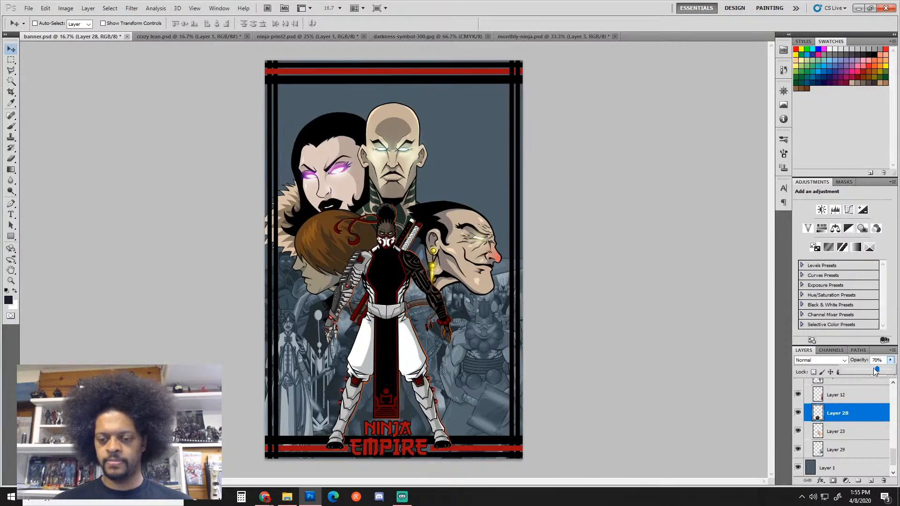
left_click_drag(873, 369, 875, 371)
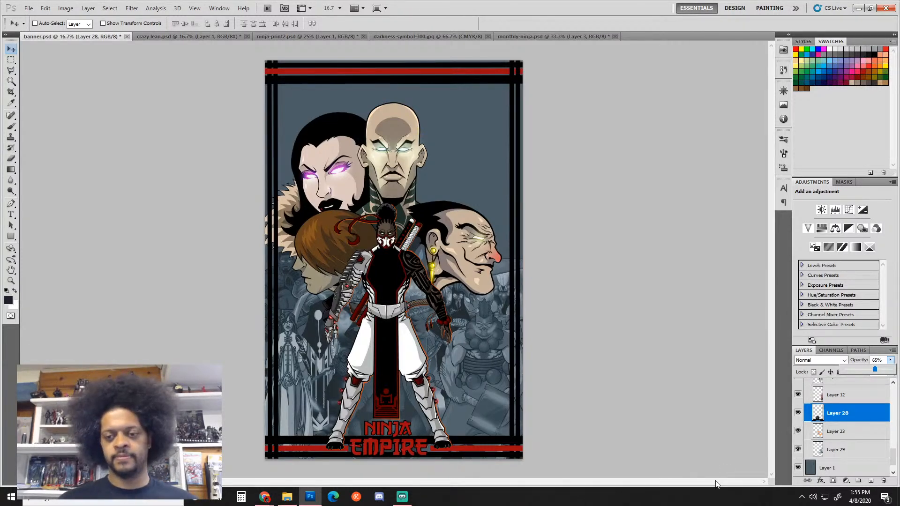
left_click(549, 268)
key("ctrl+plus")
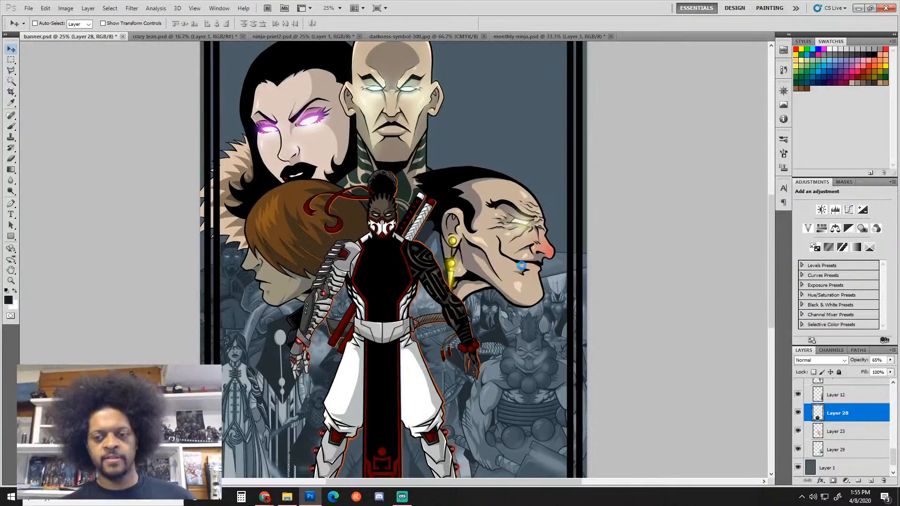
key("ctrl+s")
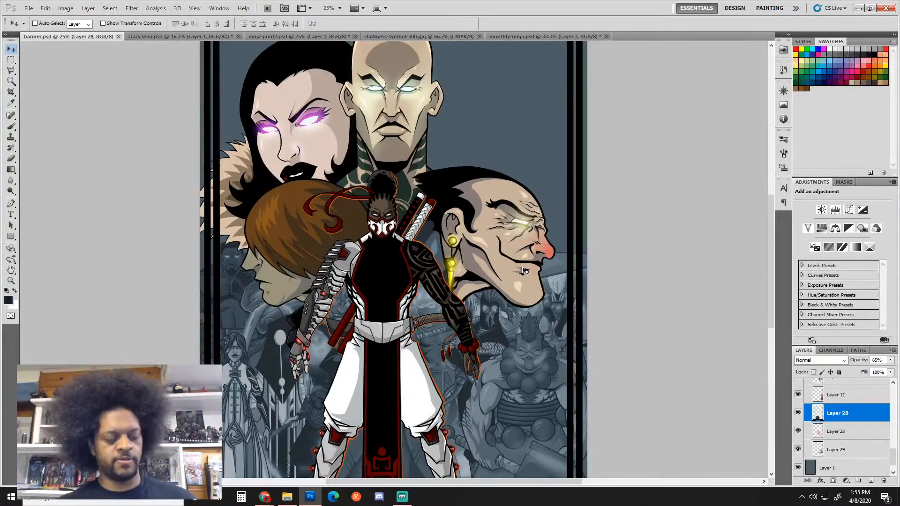
Step: Create a new document from the Clipboard preset with its width and height measured in inches
key("ctrl+n")
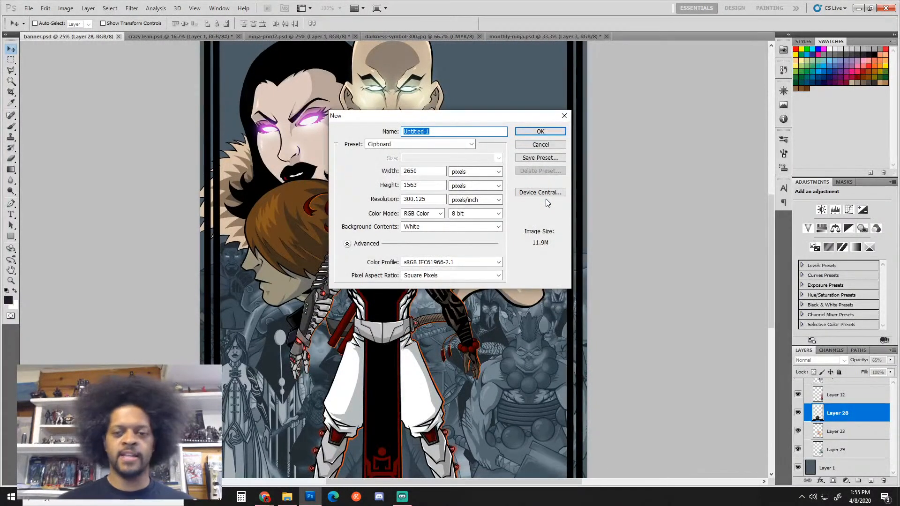
left_click(473, 172)
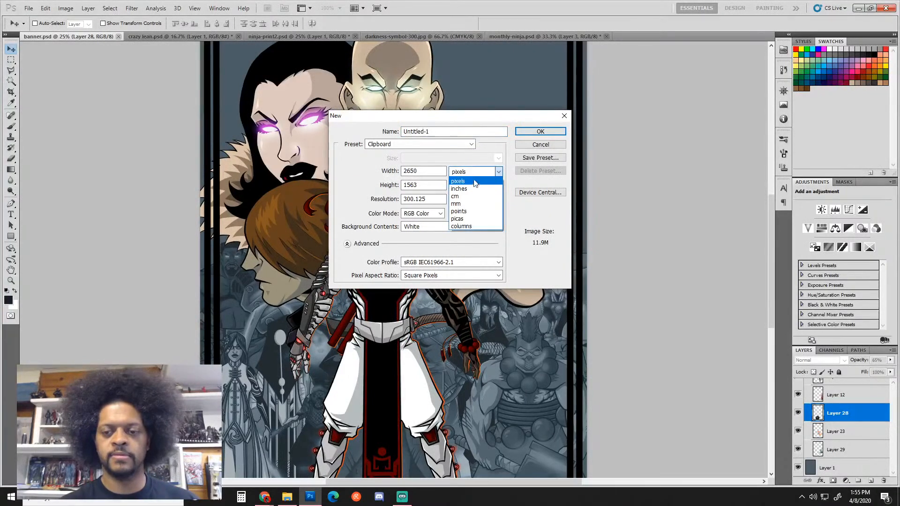
left_click(475, 189)
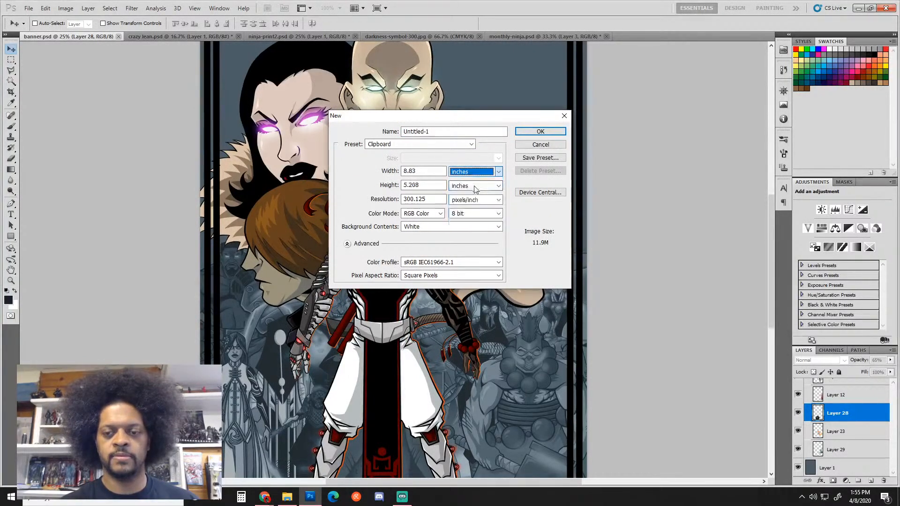
left_click(541, 132)
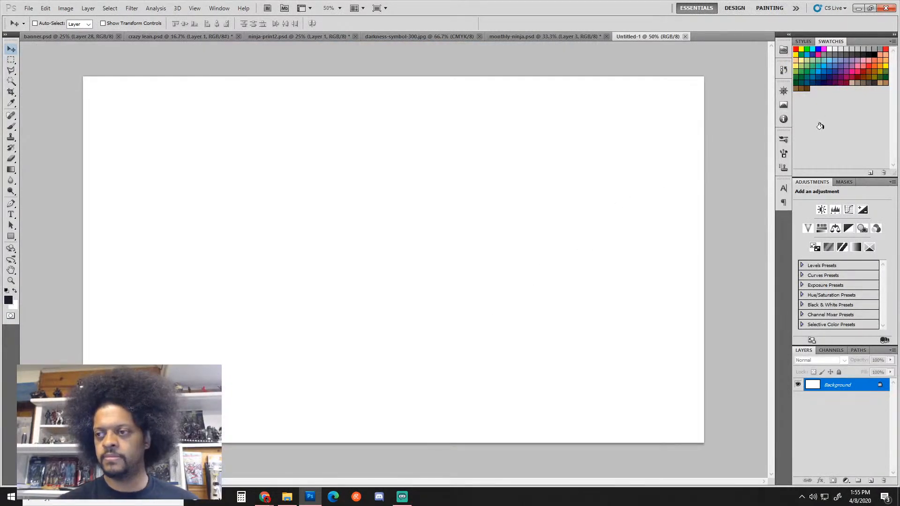
Step: Set the foreground colour to a pale light blue and switch to the Brush tool
left_click(831, 59)
left_click(8, 300)
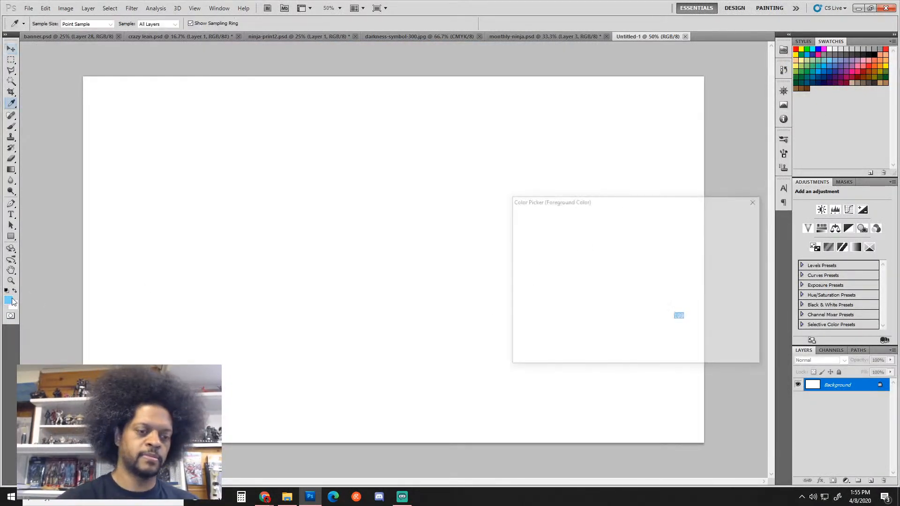
left_click_drag(554, 230, 540, 210)
left_click(741, 215)
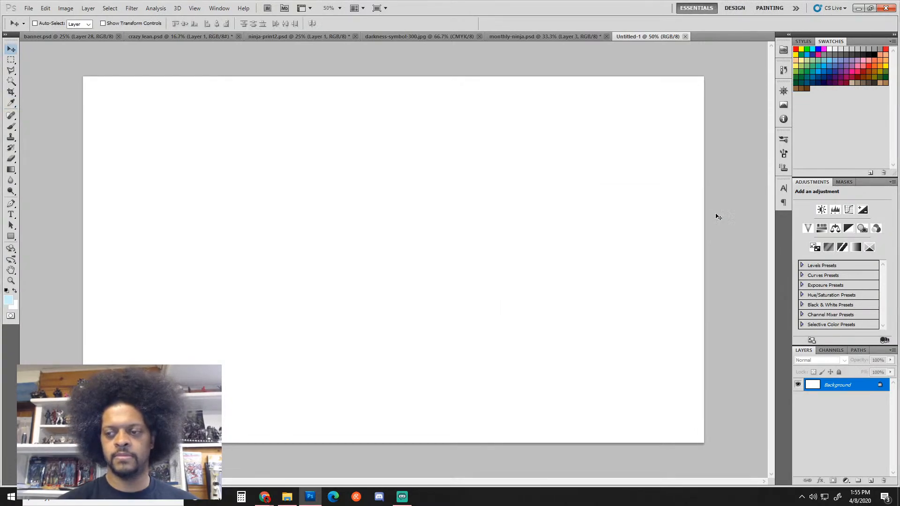
key("b")
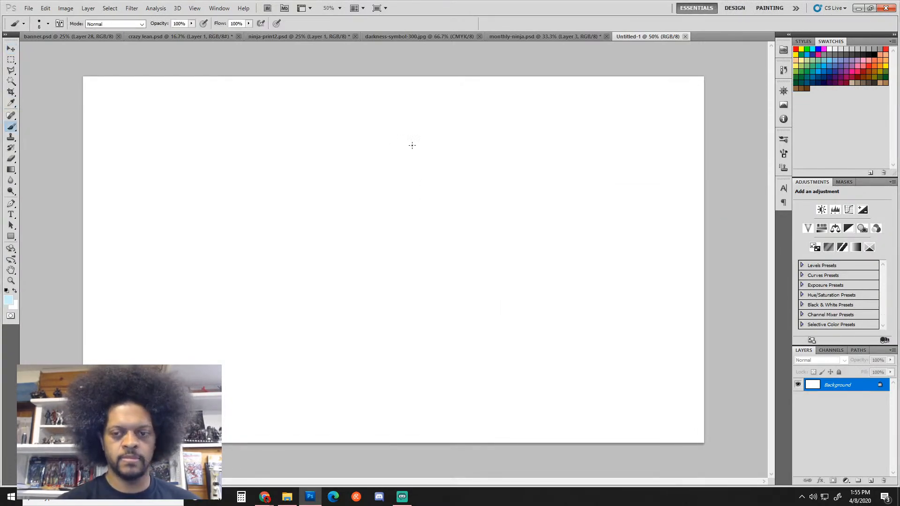
Step: Sketch a front-view head oval in the upper middle of the canvas, with straight sides, jaw, neck and sloping shoulders
mouse_move(412, 162)
left_mouse_down()
mouse_move(444, 272)
mouse_move(399, 180)
mouse_move(463, 248)
mouse_move(375, 234)
mouse_move(477, 223)
mouse_move(381, 240)
mouse_move(458, 179)
mouse_move(384, 260)
mouse_move(400, 235)
mouse_move(378, 210)
left_mouse_up()
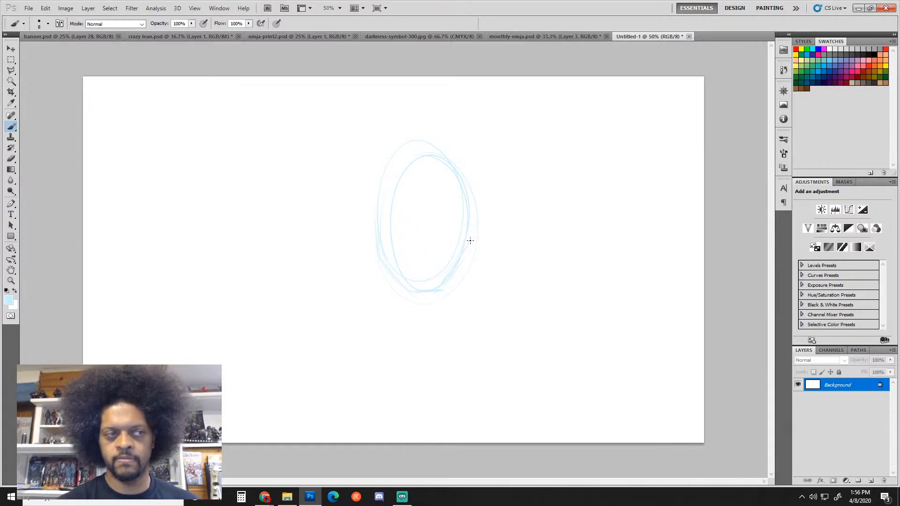
left_click_drag(470, 203, 471, 150)
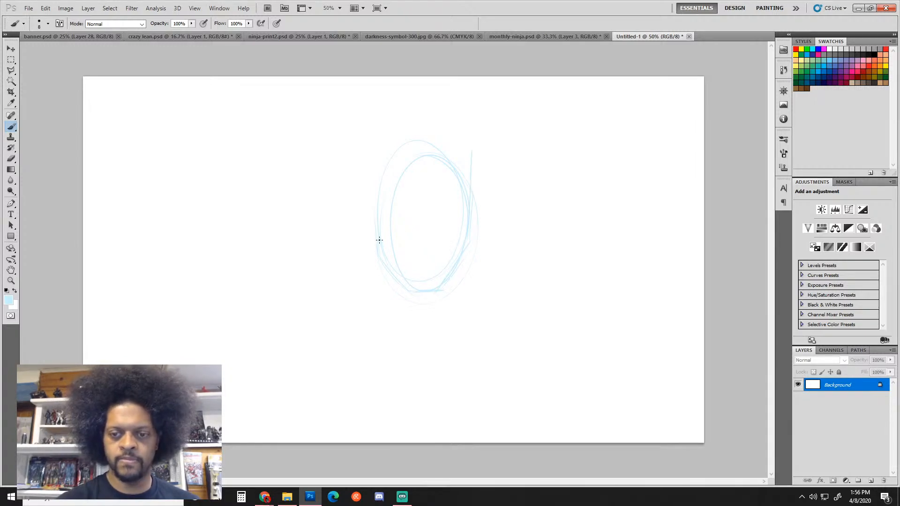
left_click_drag(378, 180, 410, 147)
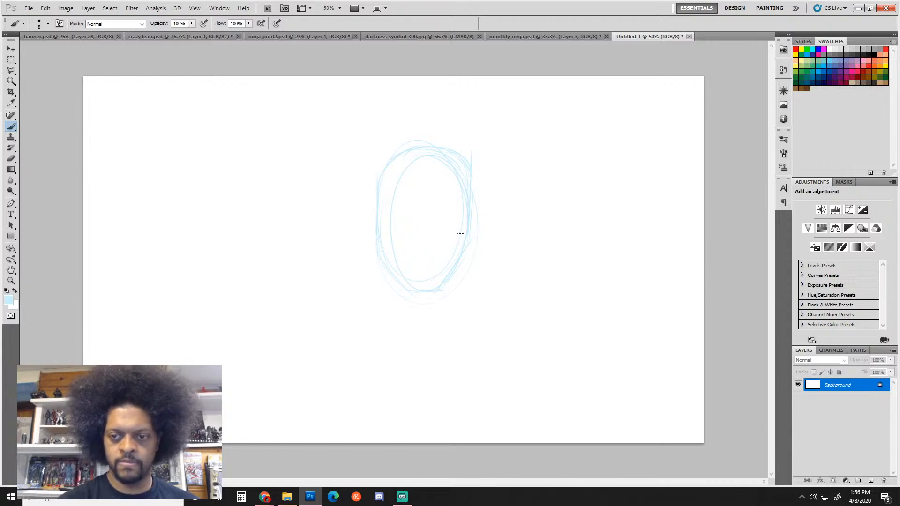
left_click_drag(465, 190, 466, 284)
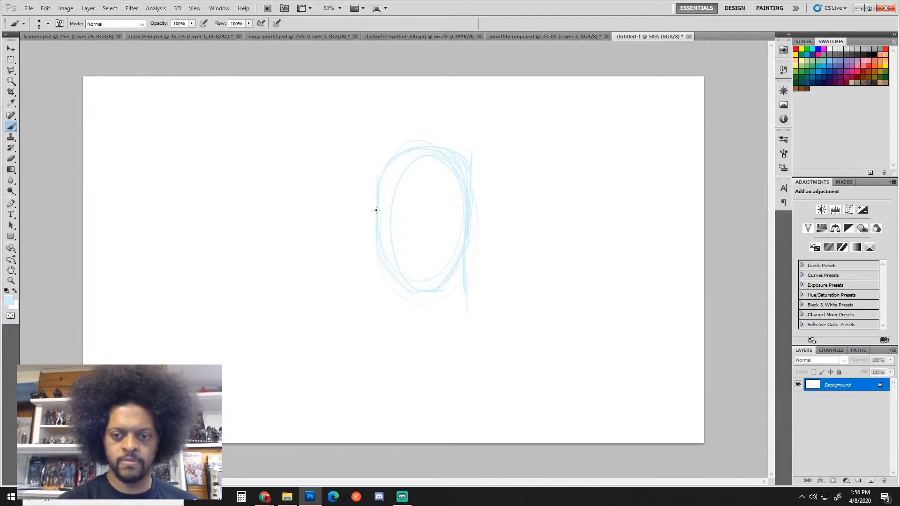
left_click_drag(376, 209, 378, 328)
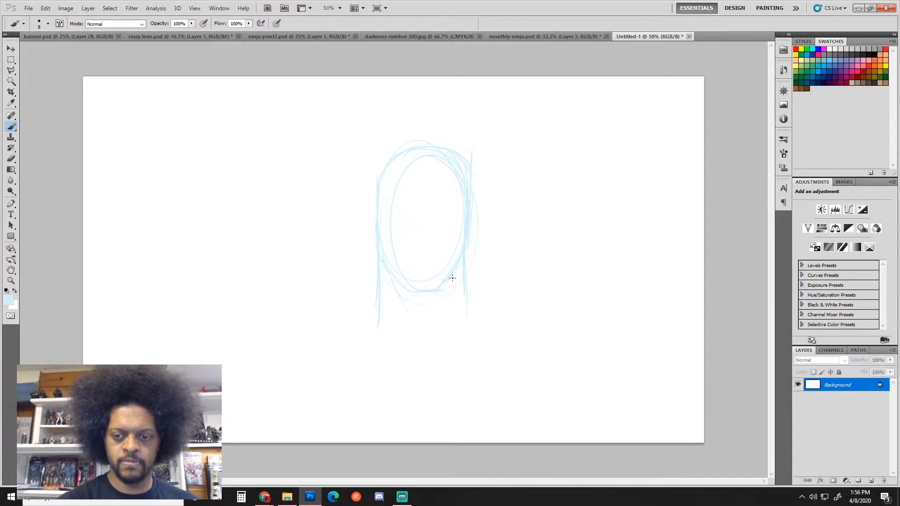
left_click_drag(452, 277, 429, 329)
left_click_drag(377, 295, 341, 328)
left_click_drag(469, 293, 503, 330)
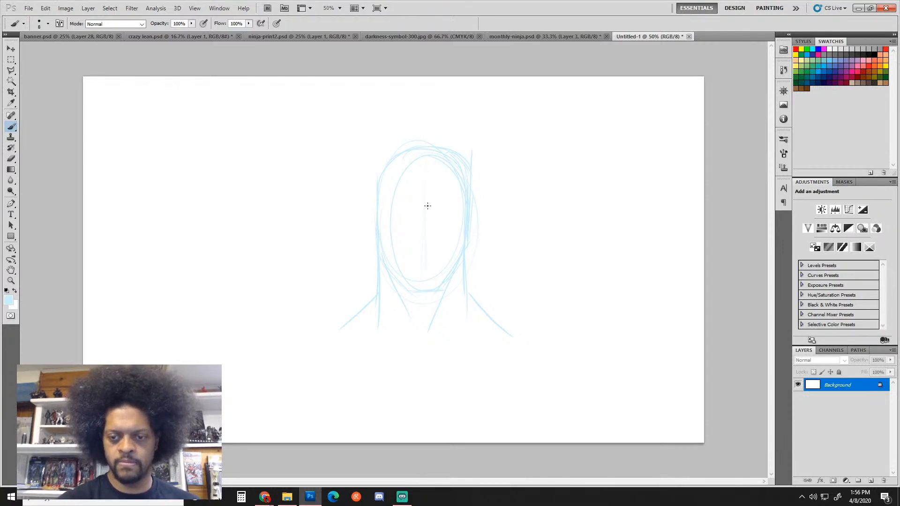
Step: Draw the face's vertical centre line, curved eye line, and nose and mouth marks, and add ears on both sides
left_click_drag(423, 230, 423, 117)
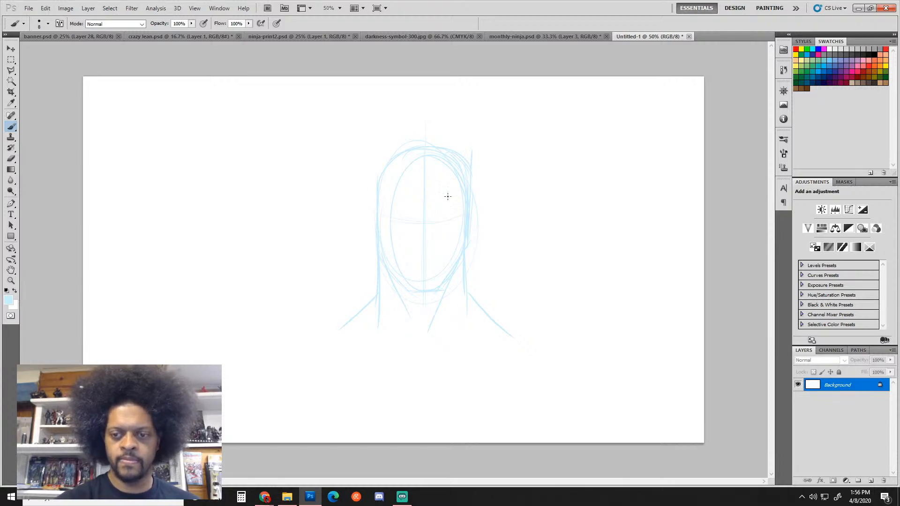
left_click_drag(349, 199, 478, 214)
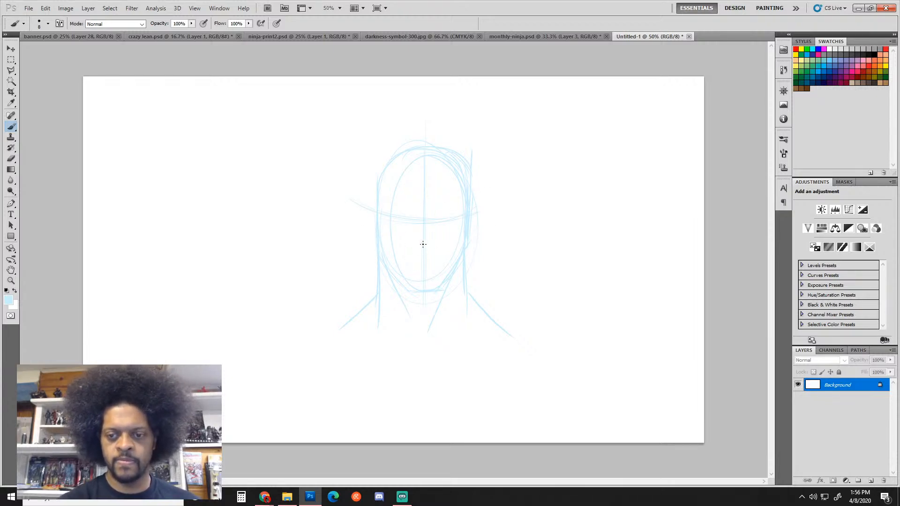
mouse_move(421, 244)
left_mouse_down()
mouse_move(424, 261)
mouse_move(437, 261)
left_mouse_up()
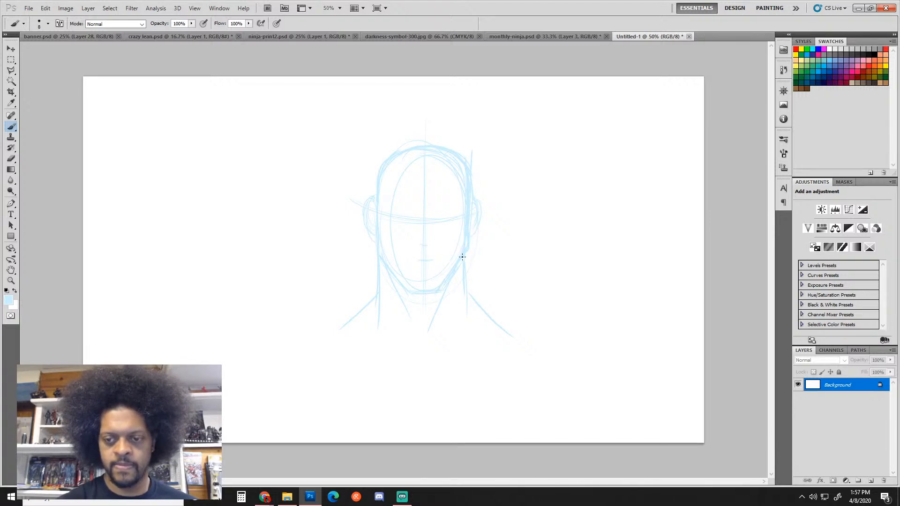
Step: Clean up stray lines beside the jaw with the Eraser and redraw the neck and shoulder lines more firmly
key("e")
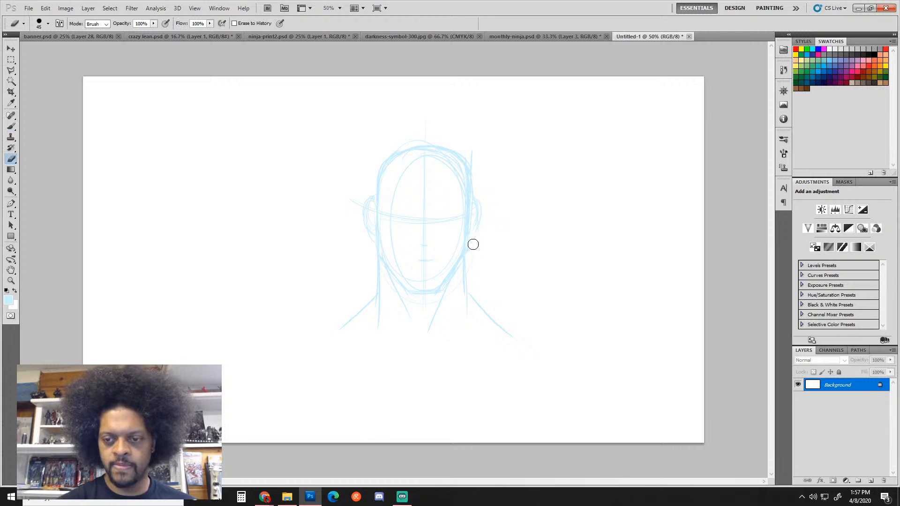
key("b")
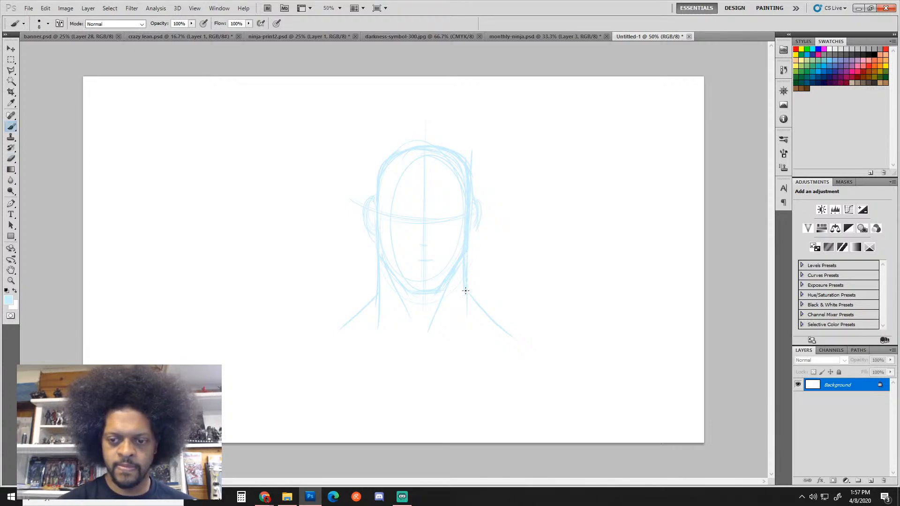
left_click_drag(467, 277, 474, 337)
left_click_drag(472, 300, 510, 337)
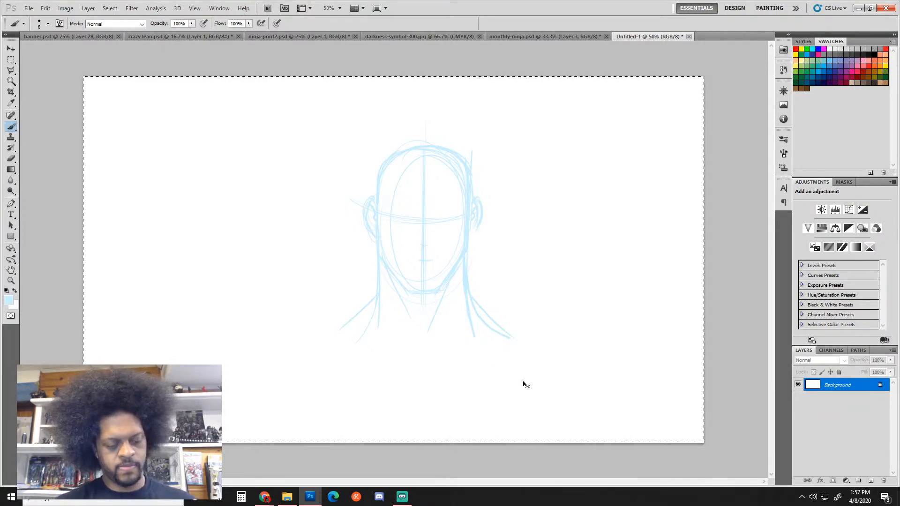
Step: Transfer the whole head sketch from the Background onto a new layer above it
key("ctrl+d")
key("ctrl+shift+alt+n")
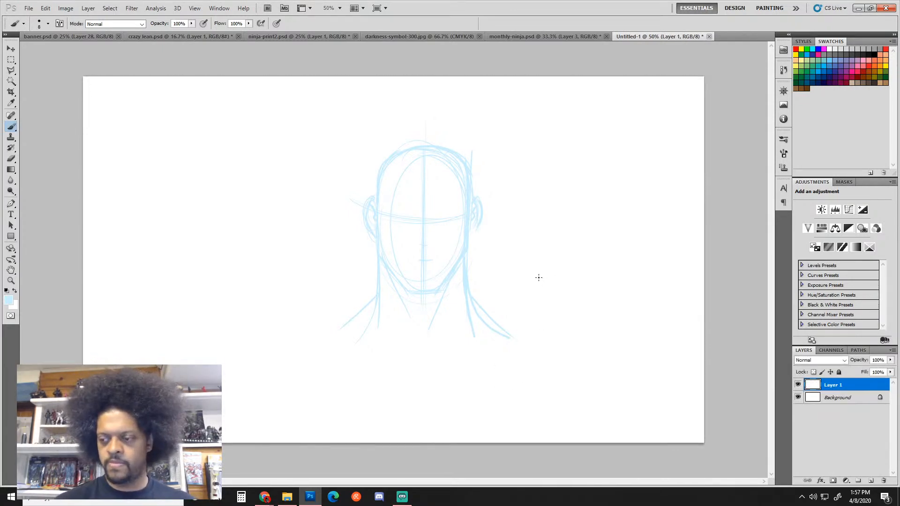
Step: Try to move the content of the Background layer with the Move tool
left_click(836, 400)
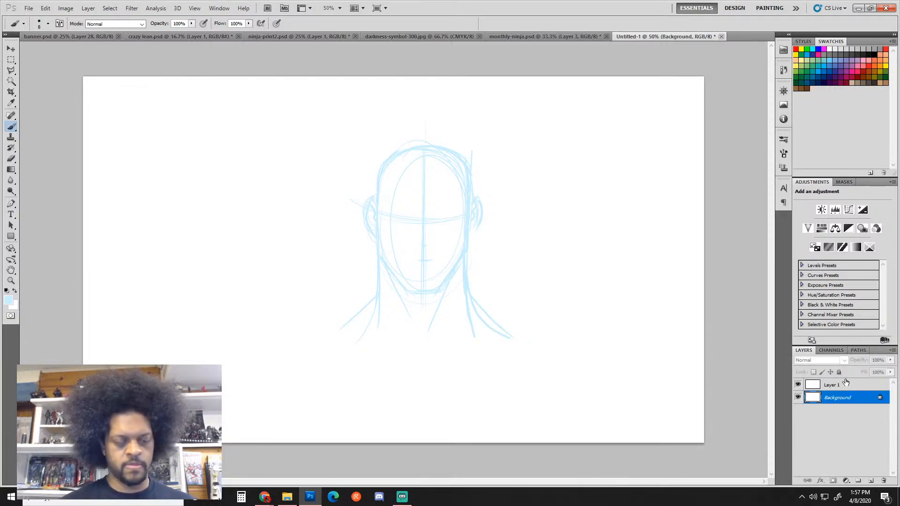
key("v")
left_click(536, 246)
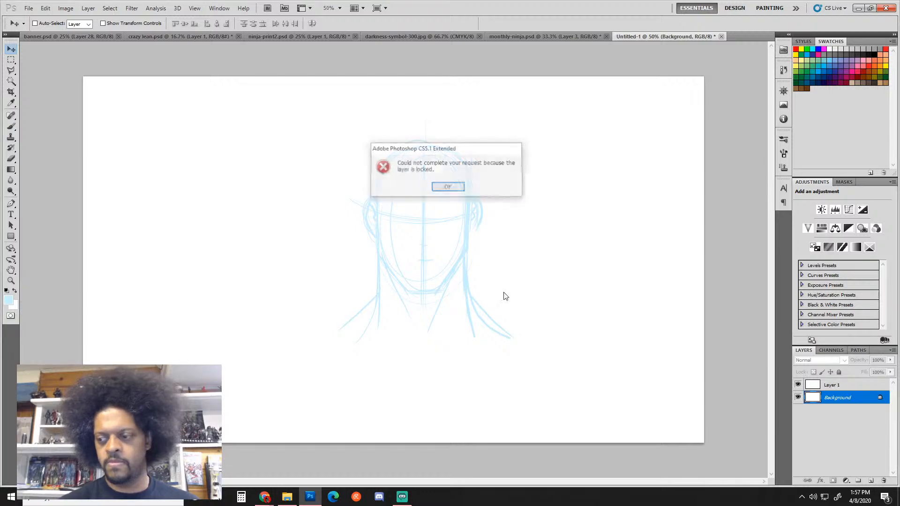
key("Return")
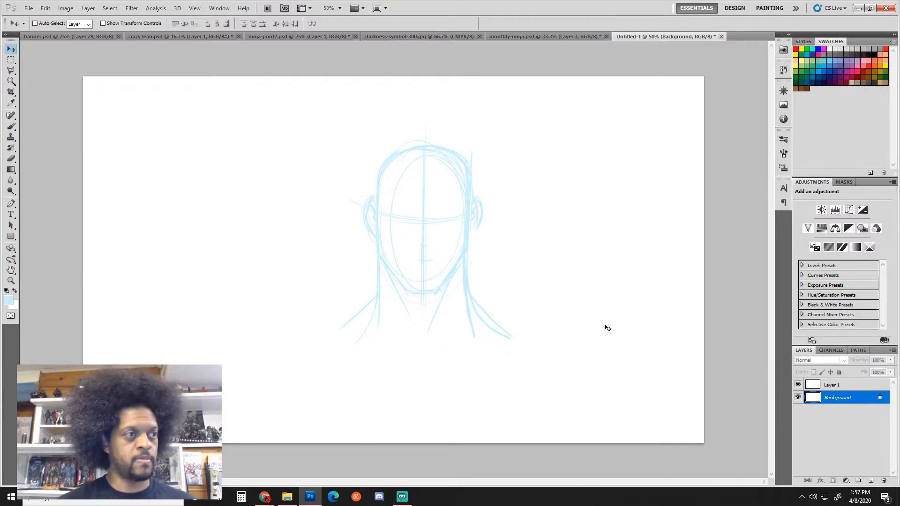
Step: Move the head sketch on Layer 1 and scale it proportionally to 57.34%
left_click(816, 384)
mouse_move(467, 312)
left_mouse_down()
mouse_move(536, 285)
mouse_move(605, 283)
mouse_move(609, 265)
left_mouse_up()
key("ctrl+t")
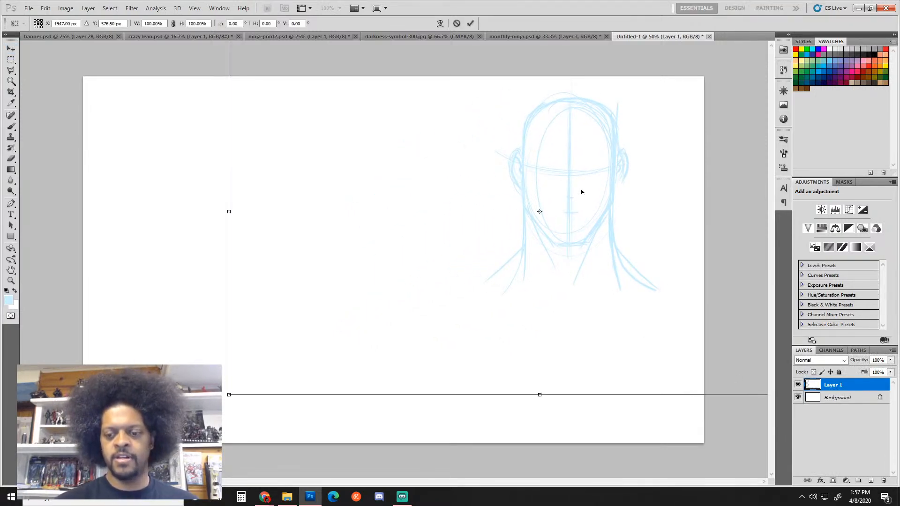
mouse_move(231, 396)
left_mouse_down()
mouse_move(528, 251)
mouse_move(532, 241)
mouse_move(529, 279)
mouse_move(402, 353)
left_mouse_up()
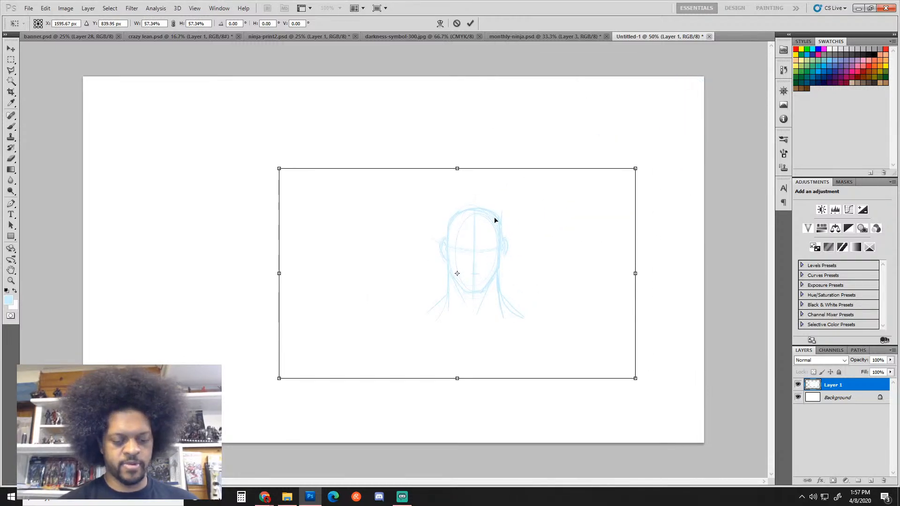
key("Return")
Step: Select the head with a rectangular marquee, scale it to 83.79%, and move it to the upper right corner of the canvas
key("m")
left_click_drag(544, 339, 566, 359)
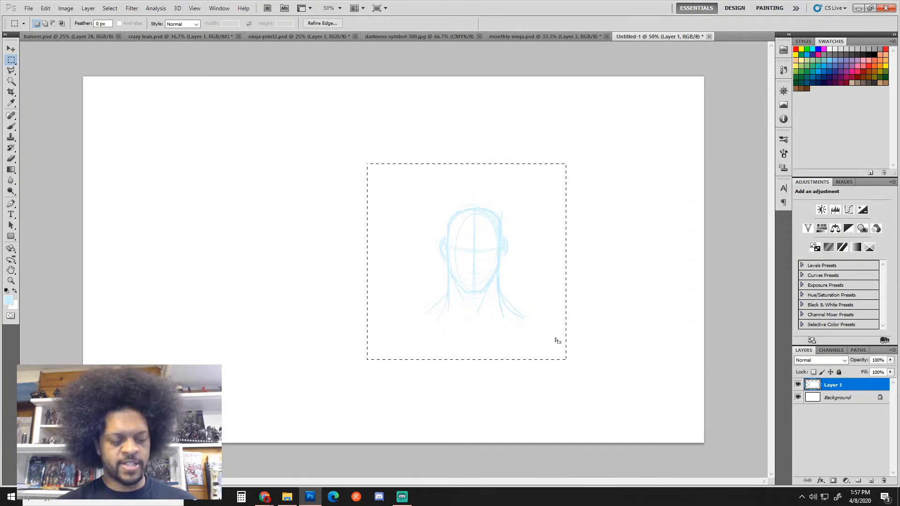
key("ctrl+t")
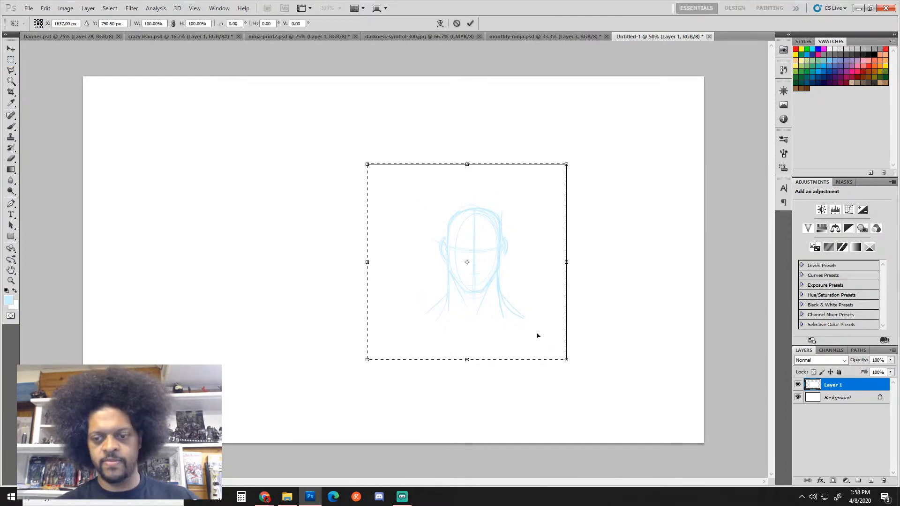
left_click_drag(367, 359, 402, 331)
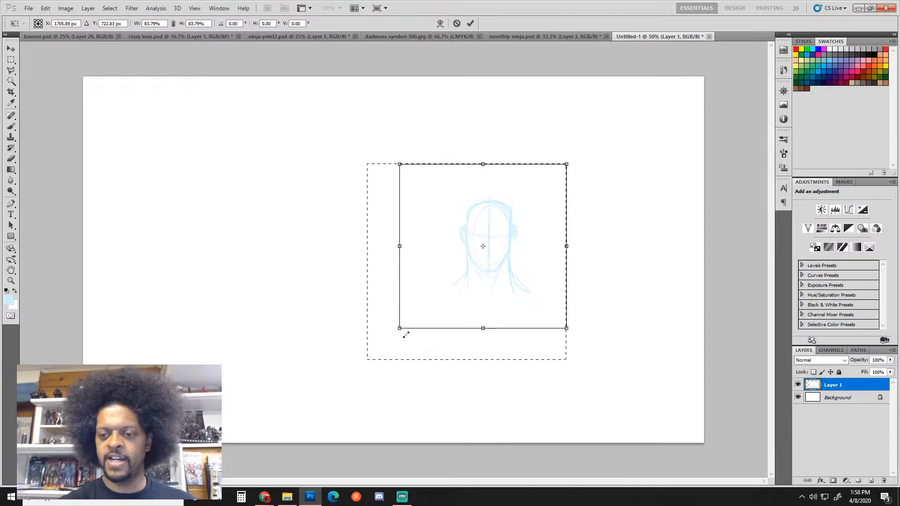
mouse_move(502, 275)
left_mouse_down()
mouse_move(618, 217)
mouse_move(654, 186)
left_mouse_up()
key("Return")
Step: Copy the small head onto a new layer and place the copy directly below the first head
key("m")
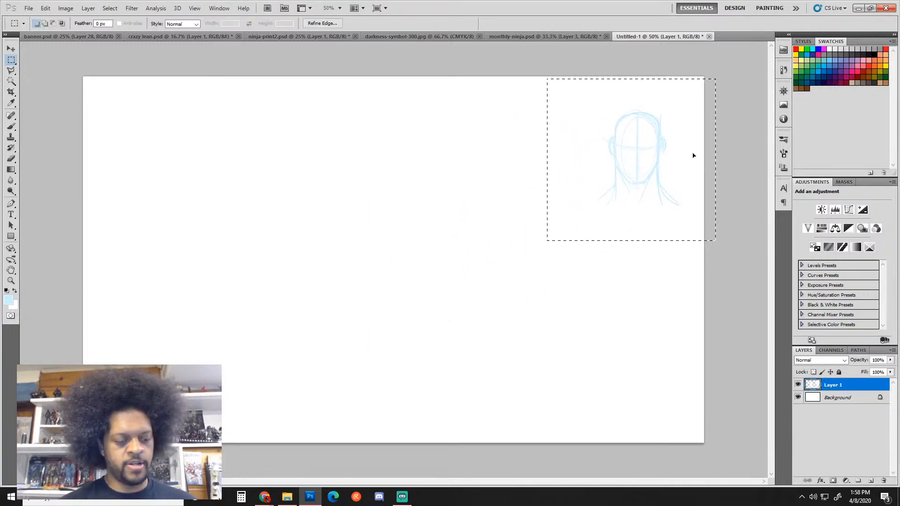
key("ctrl+shift+alt+n")
key("ctrl+d")
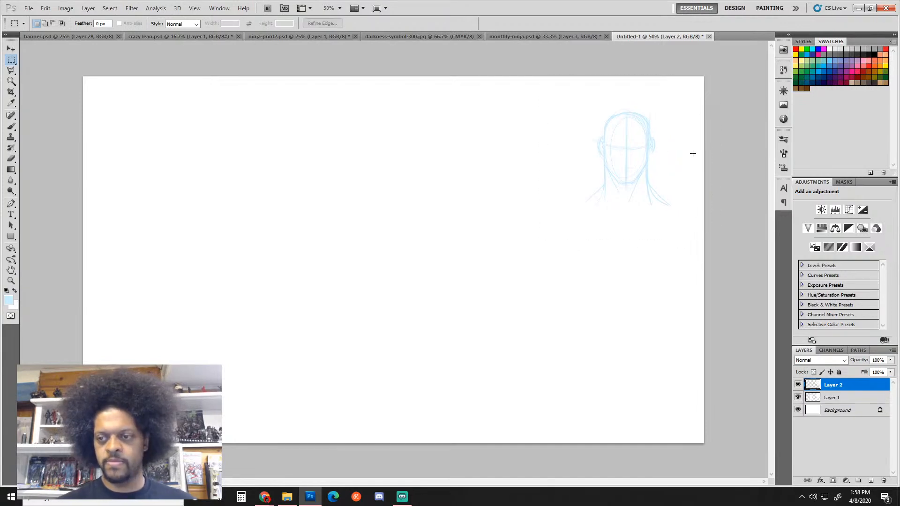
key("v")
mouse_move(653, 187)
left_mouse_down()
mouse_move(671, 317)
mouse_move(667, 282)
left_mouse_up()
key("e")
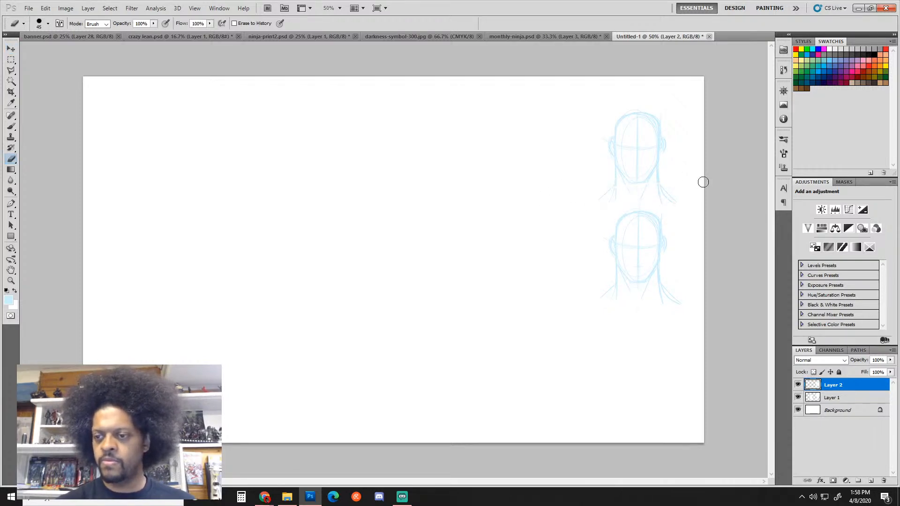
key("v")
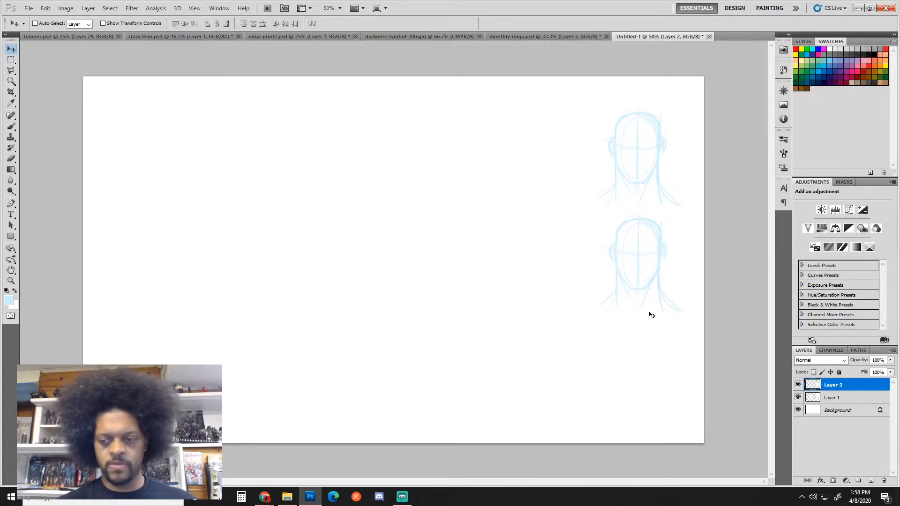
Step: Paste a third head on its own layer, place it below the second, and nudge it left to align the column
key("ctrl+v")
mouse_move(395, 280)
left_mouse_down()
mouse_move(424, 281)
mouse_move(639, 393)
mouse_move(635, 372)
left_mouse_up()
key("e")
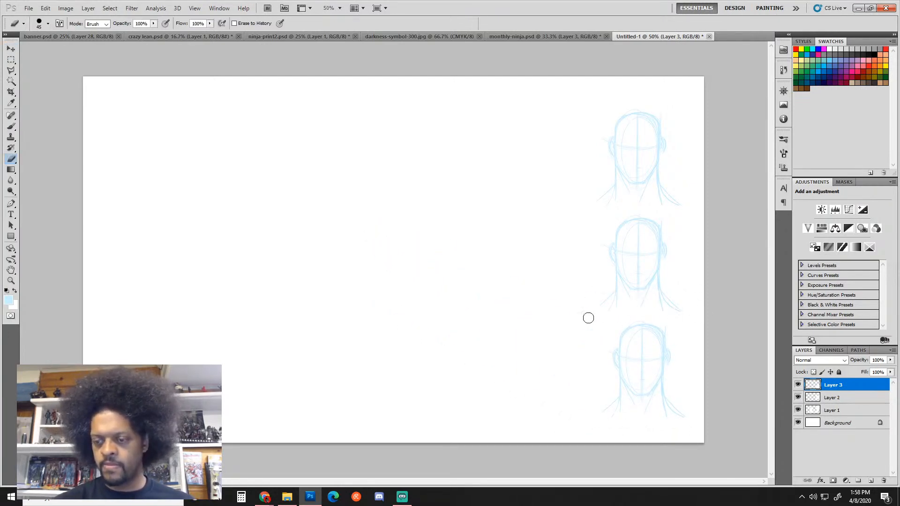
key("v")
key("shift+Left")
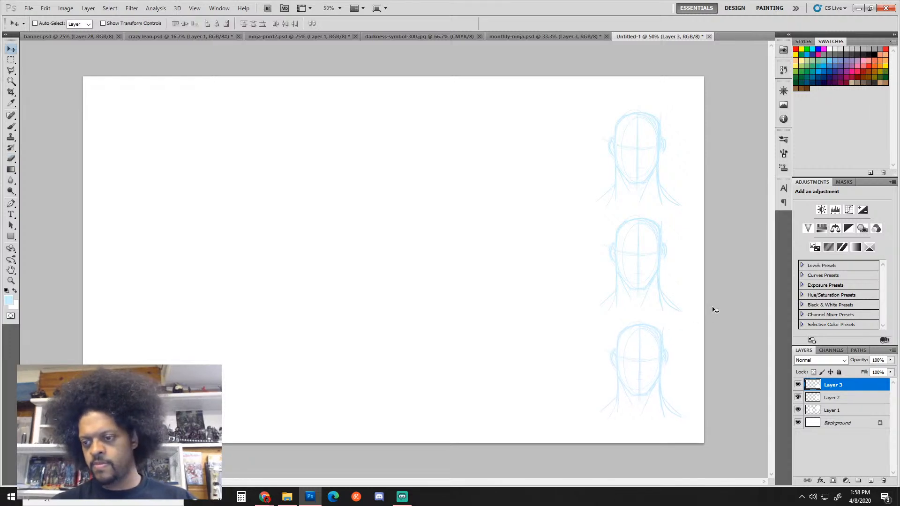
key("Left")
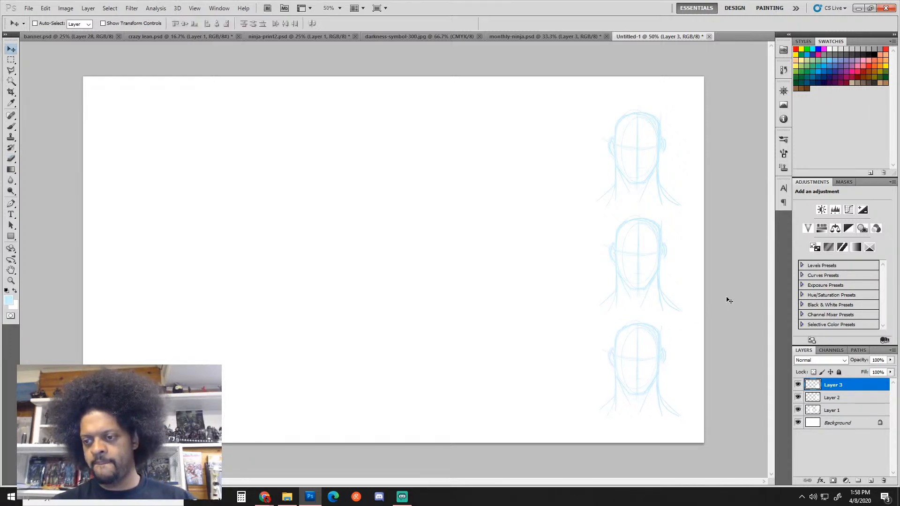
Step: Even out the spacing of the three head sketches, shift the column slightly up, and merge their three layers into one
left_click(848, 397)
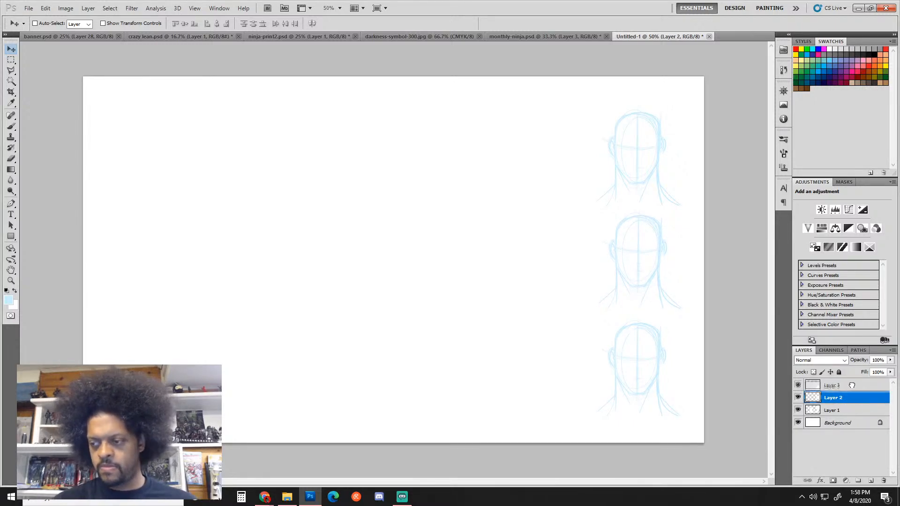
left_click(847, 385)
left_click(849, 414, "shift")
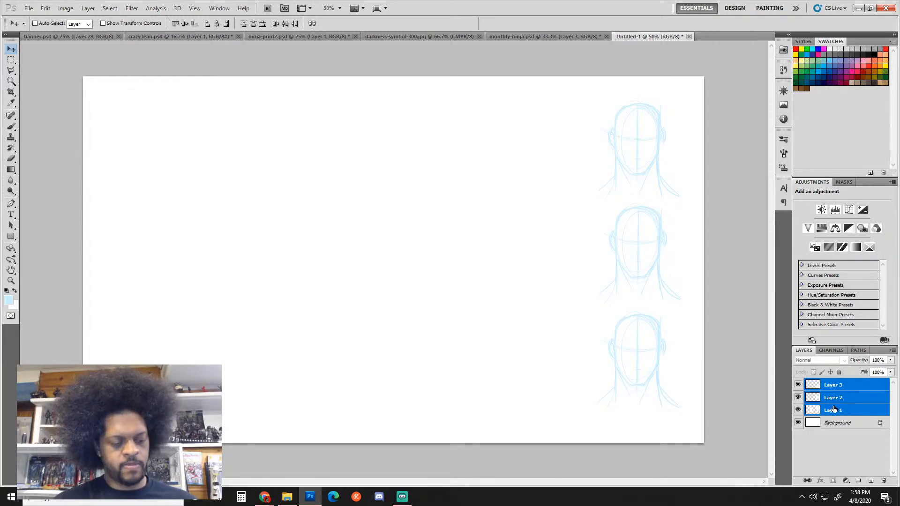
key("ctrl+e")
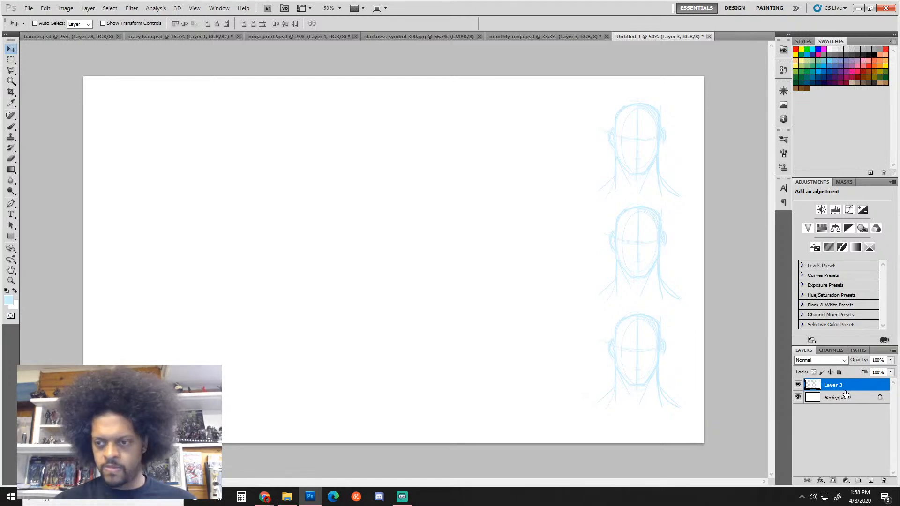
Step: Copy the merged column of heads onto a new layer and place the copy alongside it as a second column to the left
key("ctrl+a")
key("ctrl+c")
key("ctrl+v")
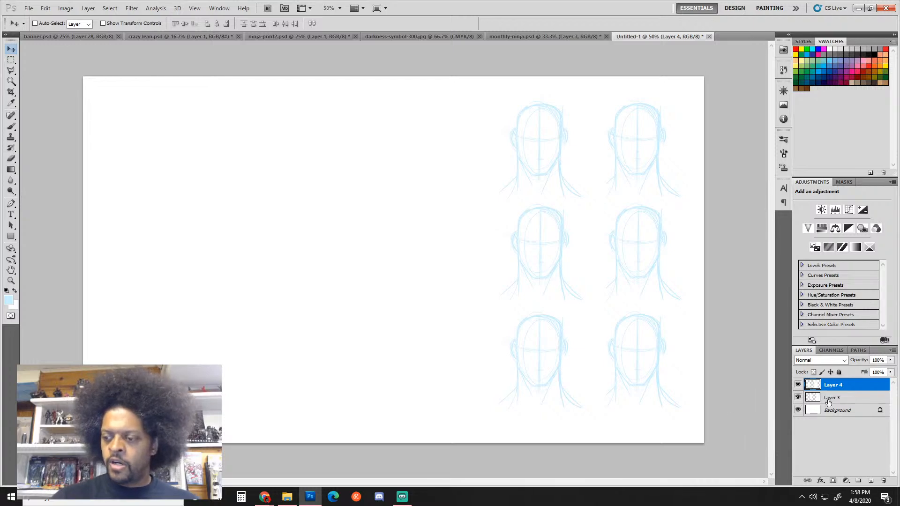
left_click(797, 398)
left_click(798, 398)
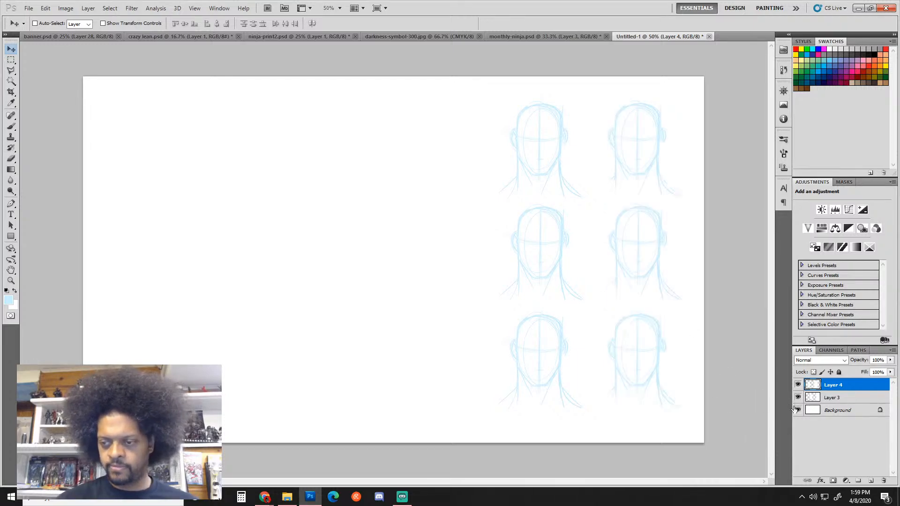
Step: Create a new layer above the head sketches and set up the Brush tool with black for drawing on the upper-right head
left_click(871, 481)
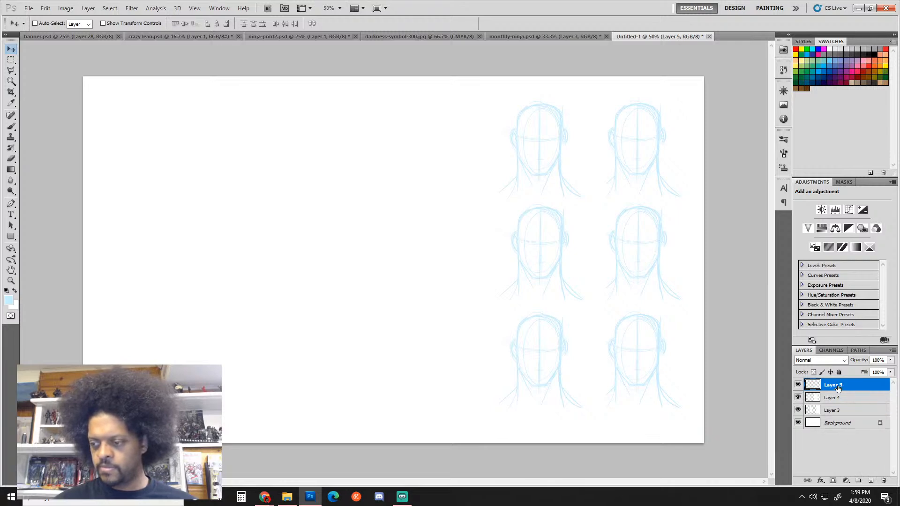
left_click(631, 189, "ctrl")
left_click(630, 189, "ctrl")
left_click_drag(630, 189, 375, 317)
left_click(500, 275, "ctrl")
left_click_drag(447, 226, 500, 311)
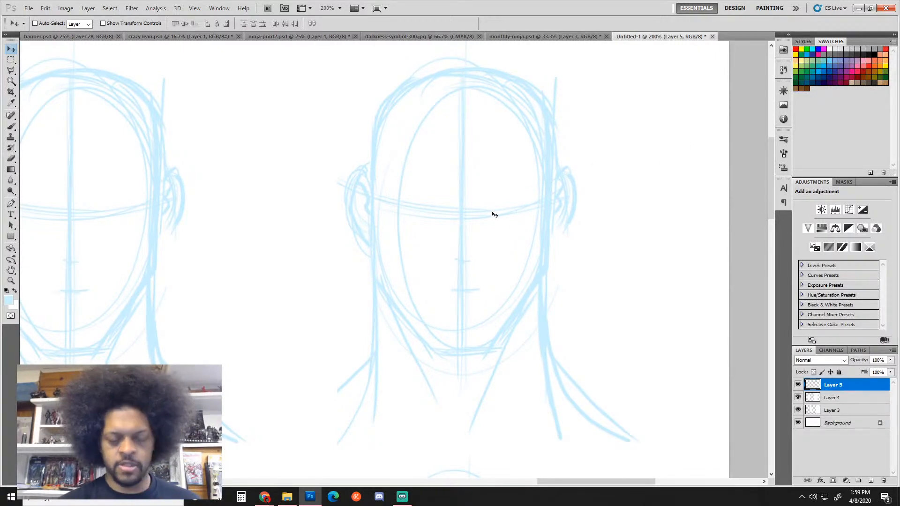
key("b")
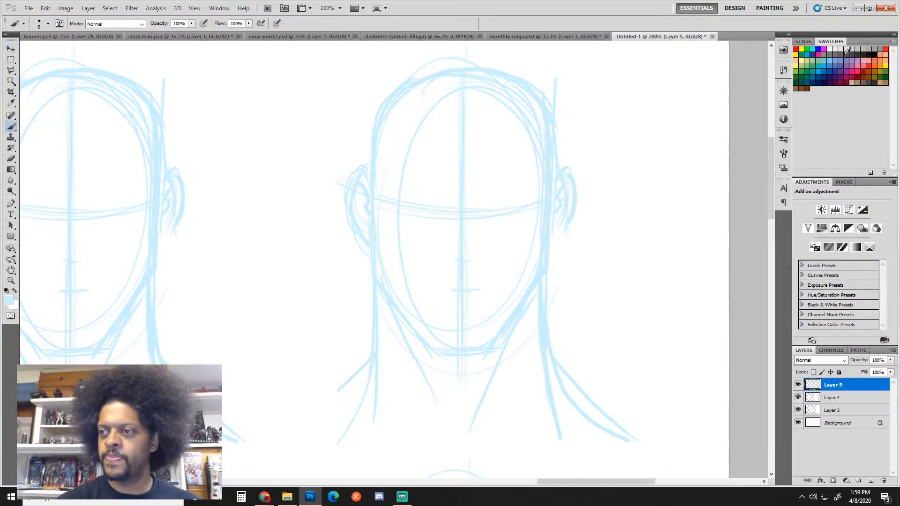
left_click(869, 50)
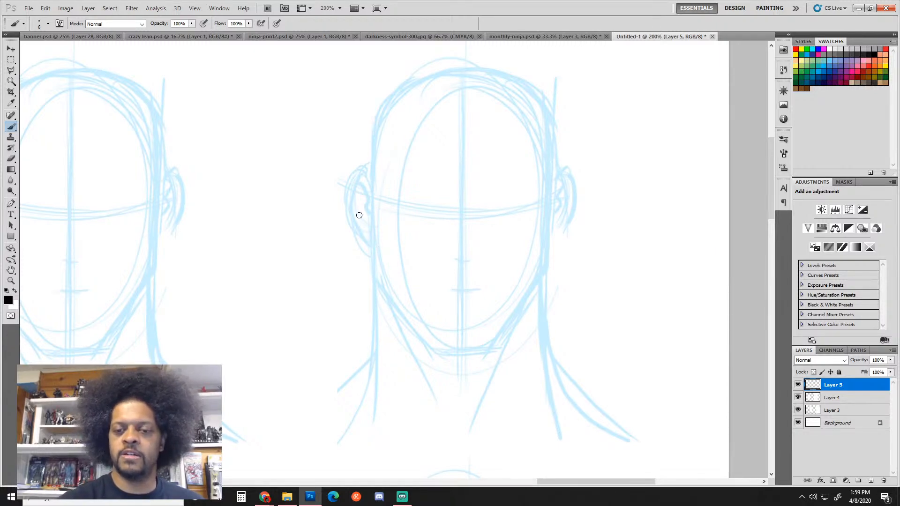
Step: Draw the face mask's wavy upper edge across the nose and cheeks, and start the eye opening with its curved top line
mouse_move(407, 231)
left_mouse_down()
mouse_move(469, 219)
mouse_move(446, 221)
mouse_move(536, 232)
mouse_move(489, 231)
mouse_move(456, 217)
mouse_move(371, 238)
mouse_move(454, 219)
mouse_move(521, 229)
left_mouse_up()
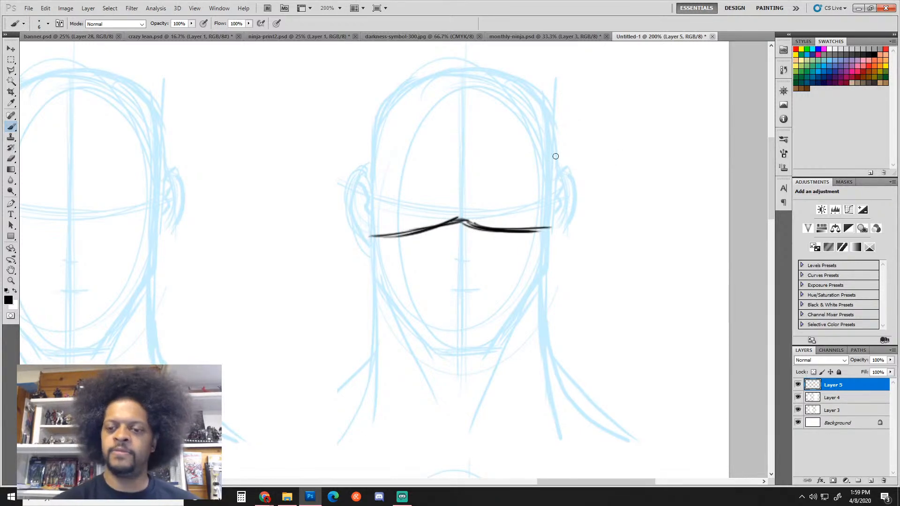
mouse_move(371, 233)
left_mouse_down()
mouse_move(482, 227)
mouse_move(446, 220)
mouse_move(508, 231)
mouse_move(482, 227)
mouse_move(543, 224)
mouse_move(401, 233)
mouse_move(382, 179)
mouse_move(442, 190)
mouse_move(389, 172)
mouse_move(471, 194)
left_mouse_up()
left_click_drag(417, 185, 538, 180)
left_click_drag(541, 175, 541, 187)
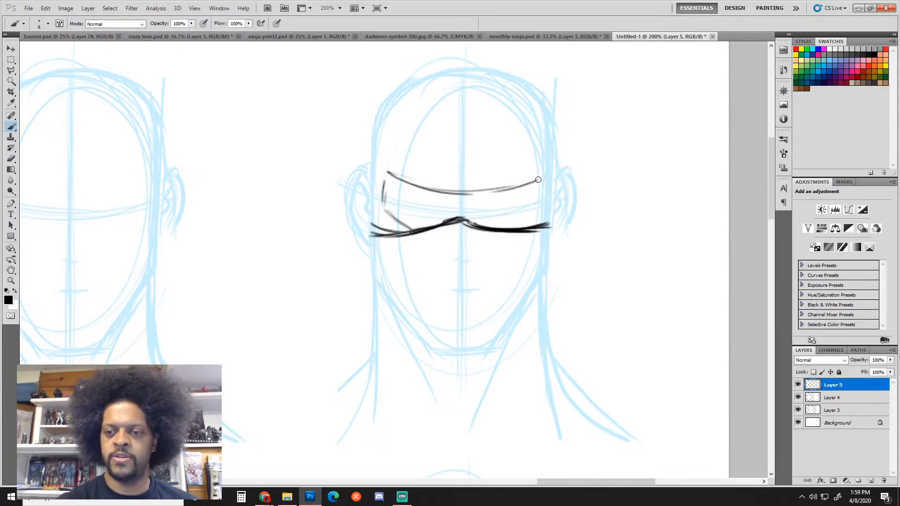
Step: Close the right side of the eye opening and darken its top and side edges with repeated strokes
left_click_drag(516, 230, 537, 206)
left_click_drag(537, 205, 538, 179)
mouse_move(425, 186)
left_mouse_down()
mouse_move(538, 169)
mouse_move(534, 209)
left_mouse_up()
left_click_drag(389, 169, 384, 206)
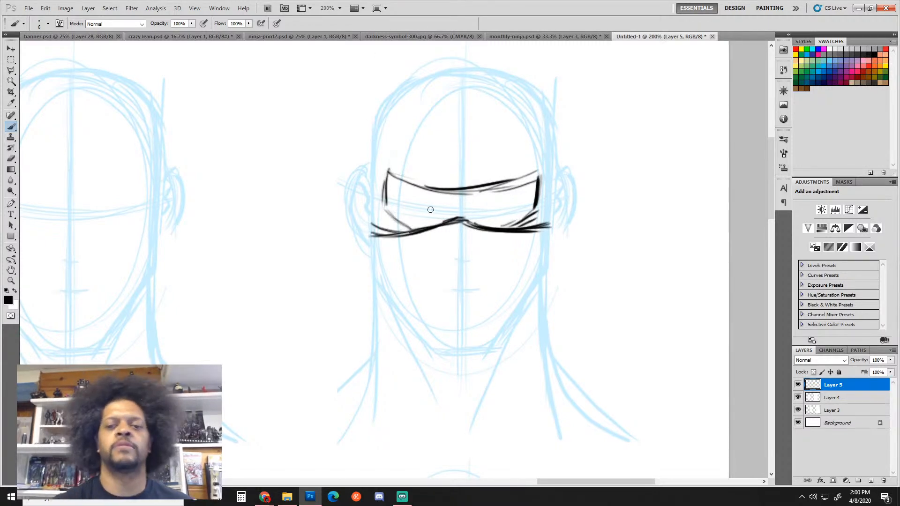
mouse_move(382, 170)
left_mouse_down()
mouse_move(383, 208)
mouse_move(381, 175)
mouse_move(406, 181)
mouse_move(387, 173)
mouse_move(486, 188)
left_mouse_up()
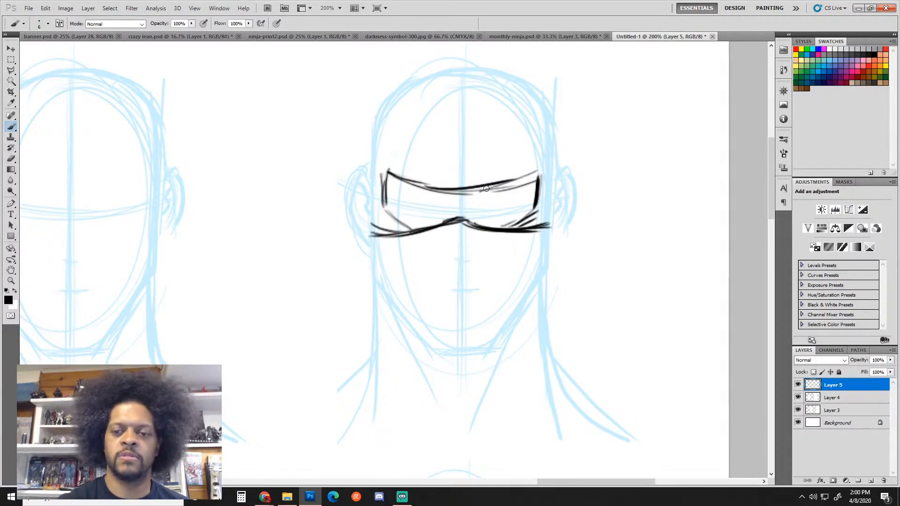
mouse_move(419, 185)
left_mouse_down()
mouse_move(457, 188)
mouse_move(547, 170)
left_mouse_up()
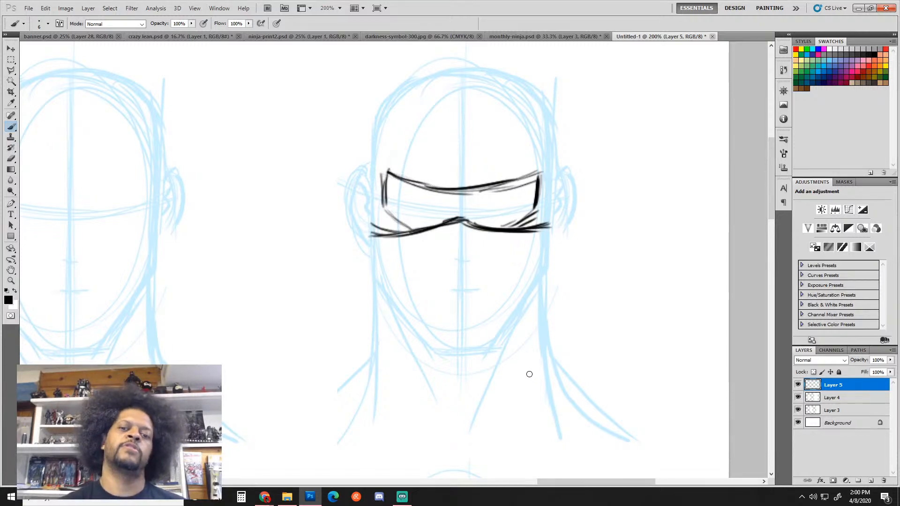
Step: Outline the mask's lower part with straight jaw lines from both cheeks down to a flat chin edge
mouse_move(370, 235)
left_mouse_down()
mouse_move(371, 283)
mouse_move(430, 357)
left_mouse_up()
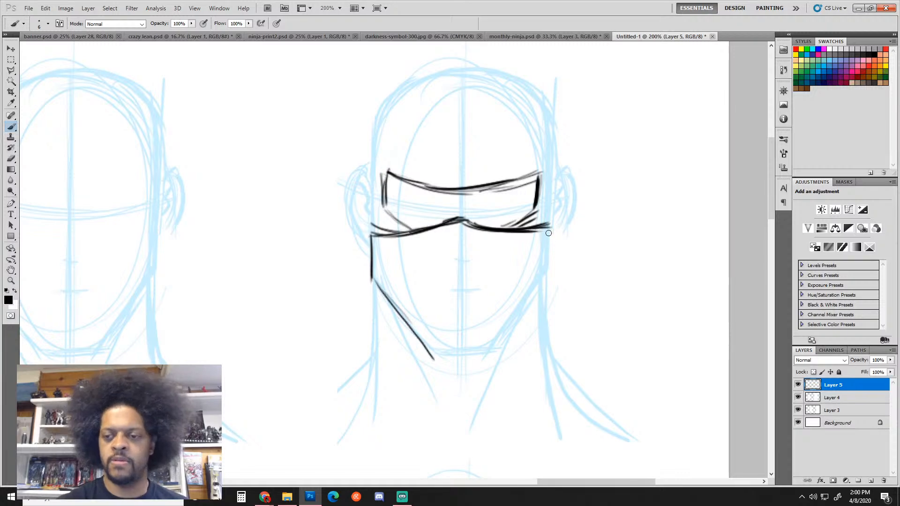
mouse_move(548, 235)
left_mouse_down()
mouse_move(546, 274)
mouse_move(487, 361)
left_mouse_up()
mouse_move(510, 322)
left_mouse_down()
mouse_move(485, 354)
mouse_move(435, 358)
mouse_move(490, 360)
mouse_move(546, 272)
left_mouse_up()
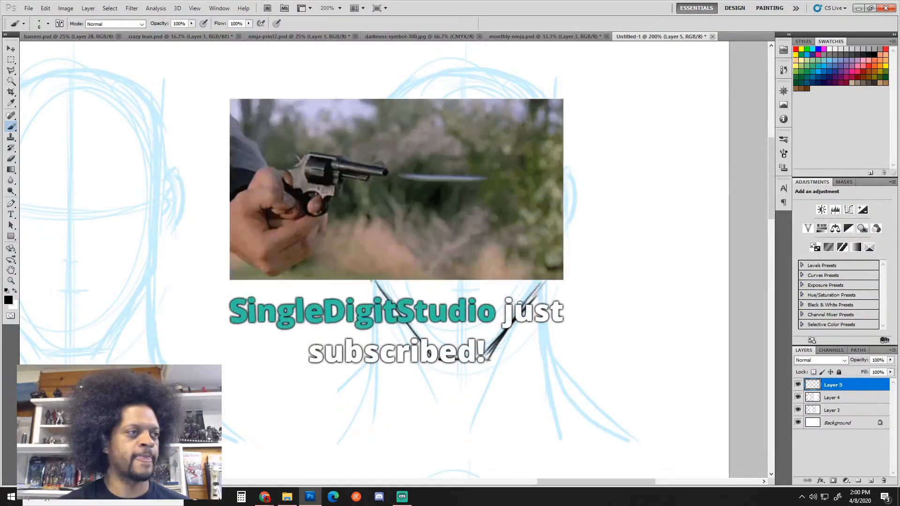
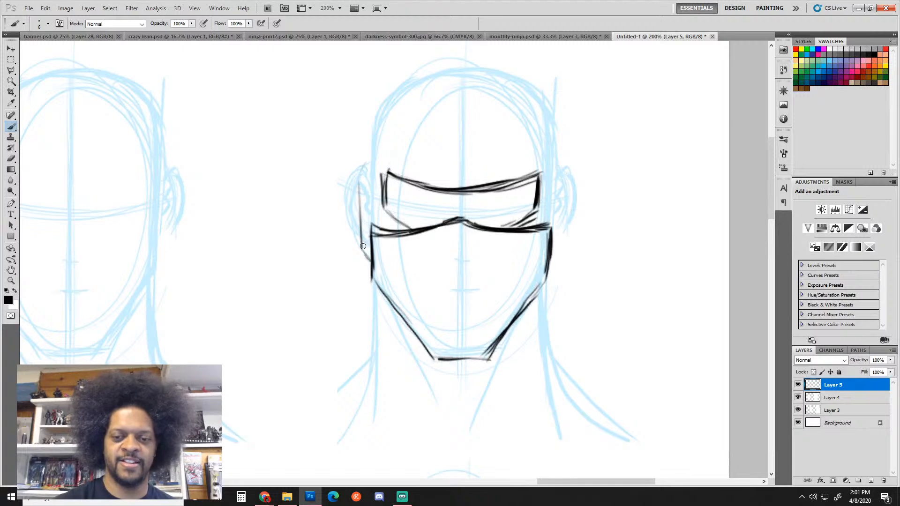
Step: Draw the hood's angular outline around the ears, up both sides of the head and across the flattened crown
mouse_move(367, 248)
left_mouse_down()
mouse_move(364, 95)
mouse_move(378, 82)
mouse_move(369, 89)
mouse_move(390, 72)
mouse_move(505, 69)
mouse_move(553, 76)
left_mouse_up()
mouse_move(483, 62)
left_mouse_down()
mouse_move(555, 95)
mouse_move(555, 162)
left_mouse_up()
mouse_move(555, 110)
left_mouse_down()
mouse_move(565, 180)
mouse_move(554, 246)
mouse_move(565, 234)
left_mouse_up()
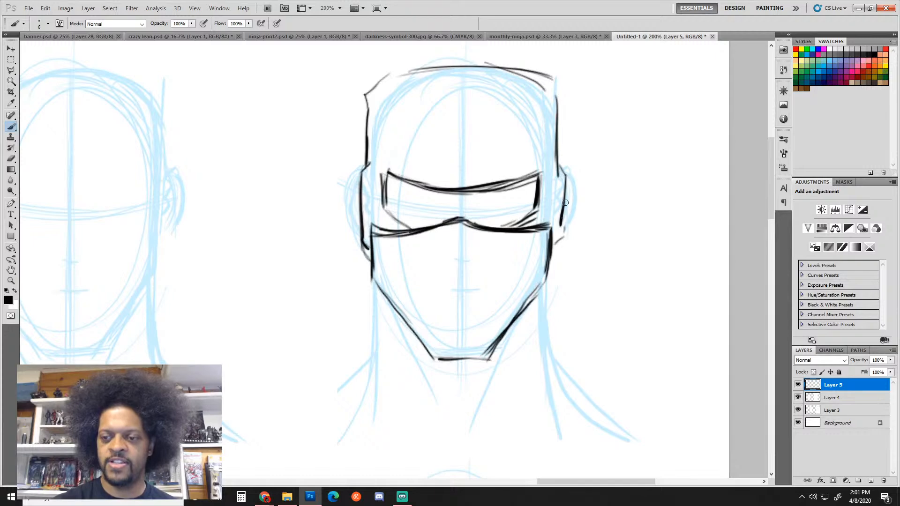
left_click_drag(567, 168, 559, 229)
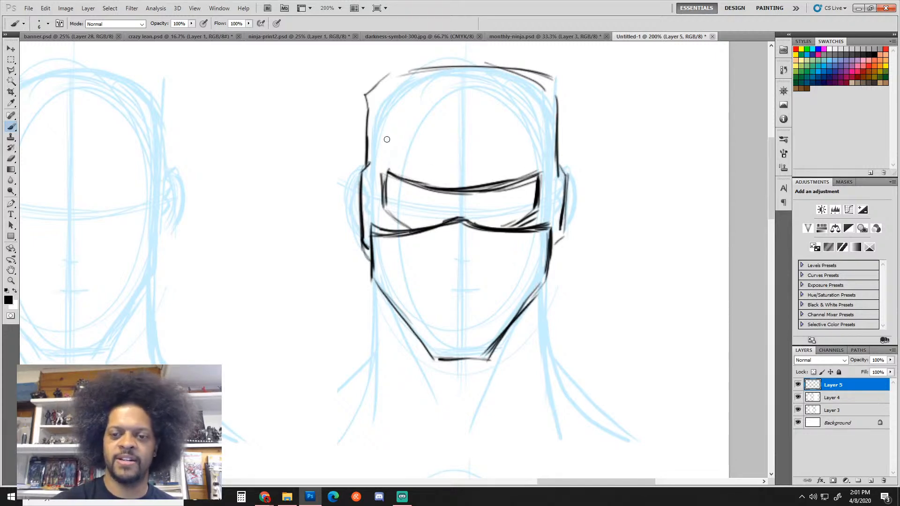
Step: Darken the eye opening's lower left corner and draw the neck and shoulder lines on both sides below the mask
left_click_drag(383, 177, 382, 209)
left_click_drag(382, 206, 415, 232)
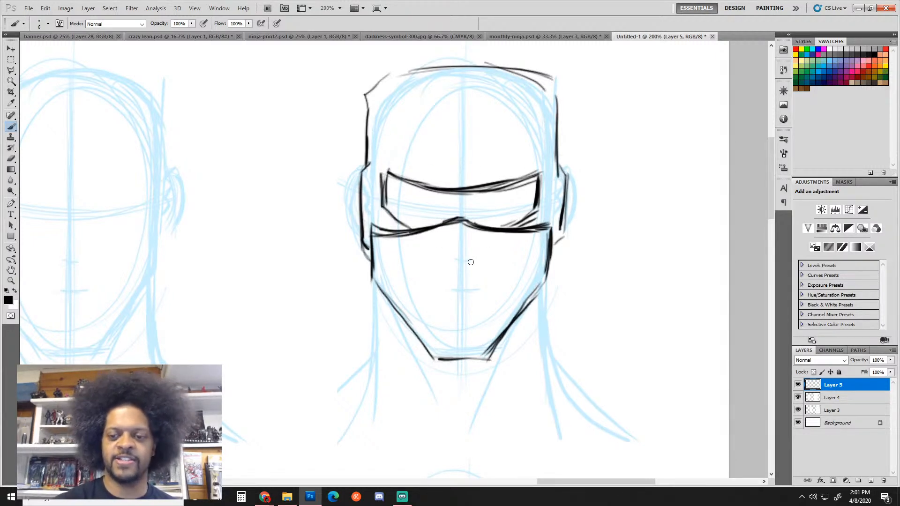
mouse_move(375, 282)
left_mouse_down()
mouse_move(372, 337)
mouse_move(371, 321)
mouse_move(334, 389)
left_mouse_up()
mouse_move(543, 285)
left_mouse_down()
mouse_move(545, 349)
mouse_move(634, 420)
left_mouse_up()
left_click_drag(544, 300, 544, 338)
left_click_drag(489, 359, 508, 330)
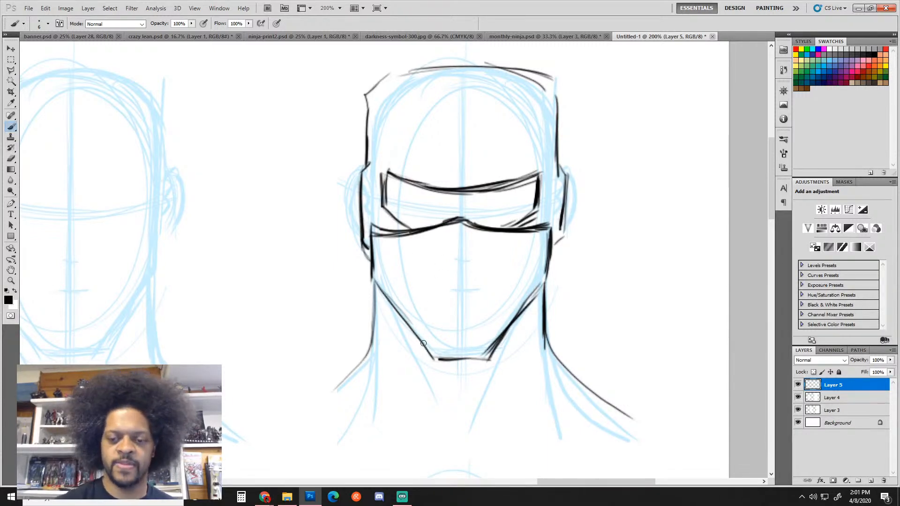
Step: Add stepped cheek panel lines inside the mask on both sides, running from its upper edge down to the chin
left_click_drag(385, 238, 422, 328)
left_click_drag(408, 281, 437, 366)
mouse_move(380, 230)
left_mouse_down()
mouse_move(391, 265)
mouse_move(388, 249)
mouse_move(401, 272)
left_mouse_up()
left_click_drag(536, 231, 490, 334)
mouse_move(501, 284)
left_mouse_down()
mouse_move(488, 357)
mouse_move(501, 282)
mouse_move(537, 229)
left_mouse_up()
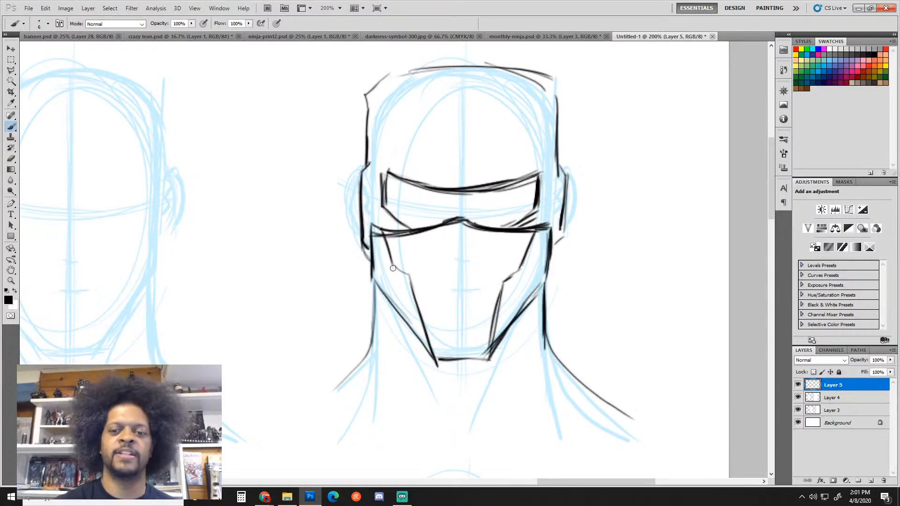
Step: Draw a tapered center panel over the nose and mouth, with slanted sides joining the inner cheek lines and a short flat top
left_click(504, 320, "alt")
left_click(505, 320, "alt")
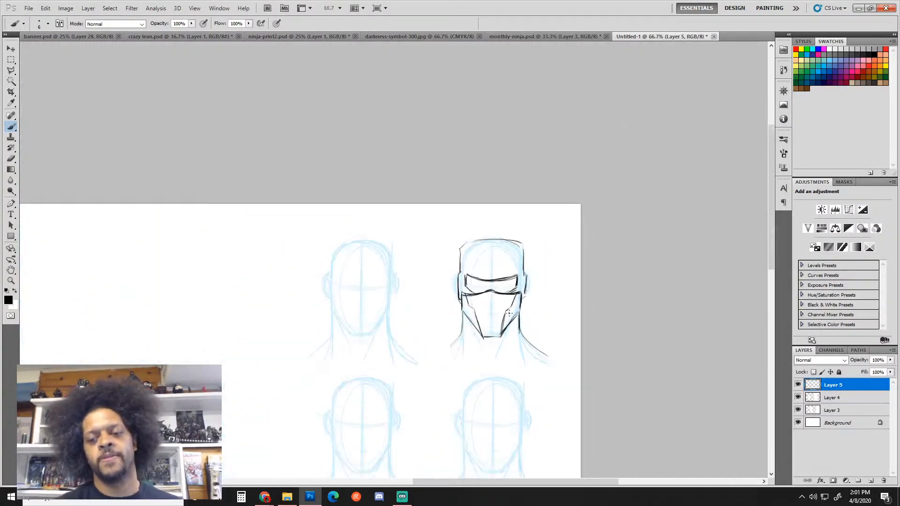
left_click(509, 313, "ctrl")
left_click(509, 313, "ctrl")
left_click(508, 313, "ctrl")
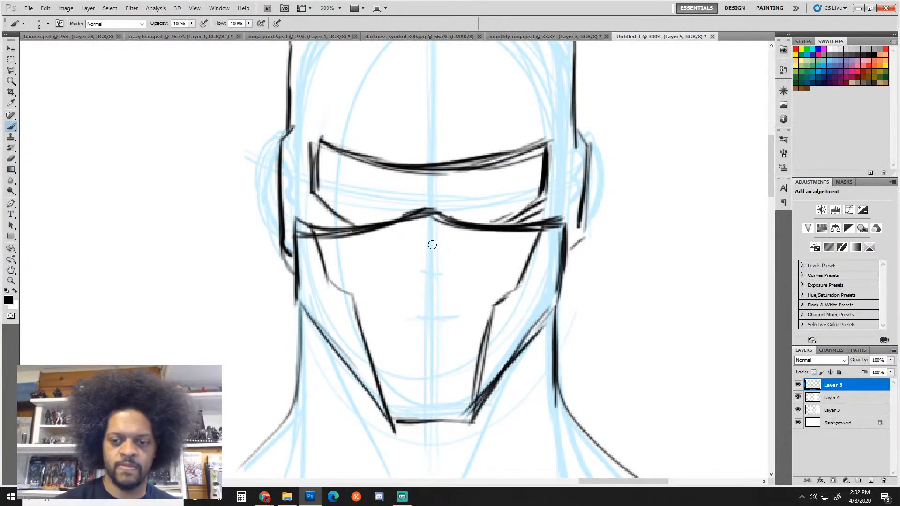
mouse_move(366, 332)
left_mouse_down()
mouse_move(430, 239)
mouse_move(487, 329)
left_mouse_up()
mouse_move(364, 334)
left_mouse_down()
mouse_move(414, 250)
mouse_move(445, 251)
mouse_move(481, 351)
left_mouse_up()
Step: Extend the mask's upper corners out to the ears and redraw its cheek and jaw outline on both sides
mouse_move(491, 304)
left_mouse_down()
mouse_move(512, 291)
mouse_move(554, 221)
mouse_move(538, 224)
mouse_move(588, 203)
mouse_move(556, 312)
left_mouse_up()
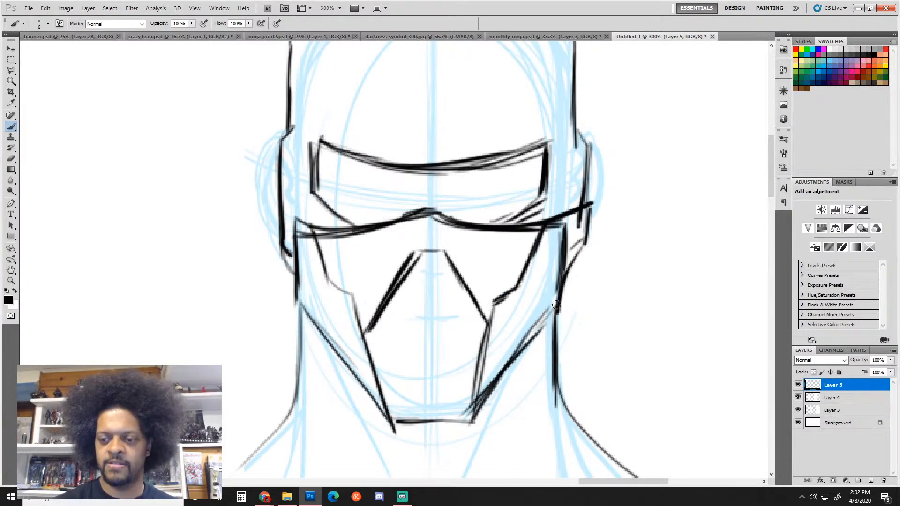
mouse_move(563, 278)
left_mouse_down()
mouse_move(557, 313)
mouse_move(504, 381)
left_mouse_up()
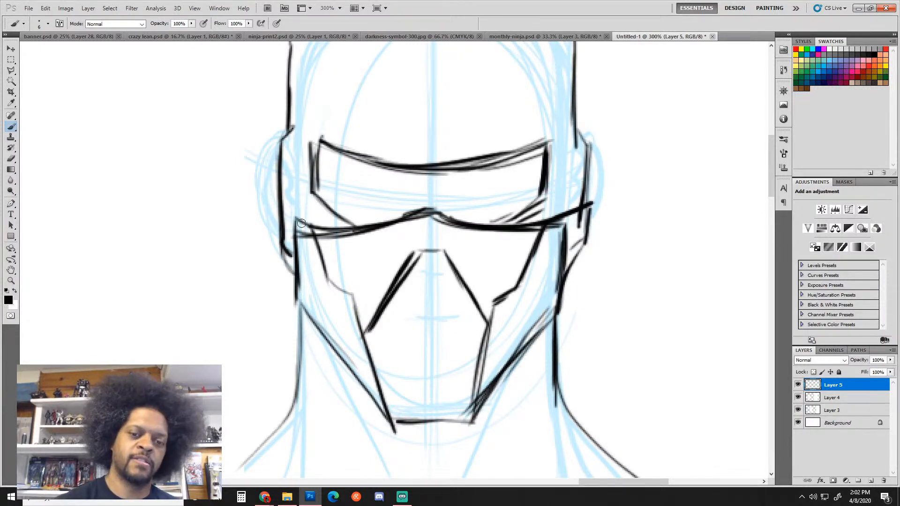
mouse_move(300, 224)
left_mouse_down()
mouse_move(273, 202)
mouse_move(271, 234)
mouse_move(296, 301)
left_mouse_up()
left_click_drag(291, 293, 359, 386)
Step: Shrink the Eraser and remove the mask's old vertical side edges inside both extended corners
key("e")
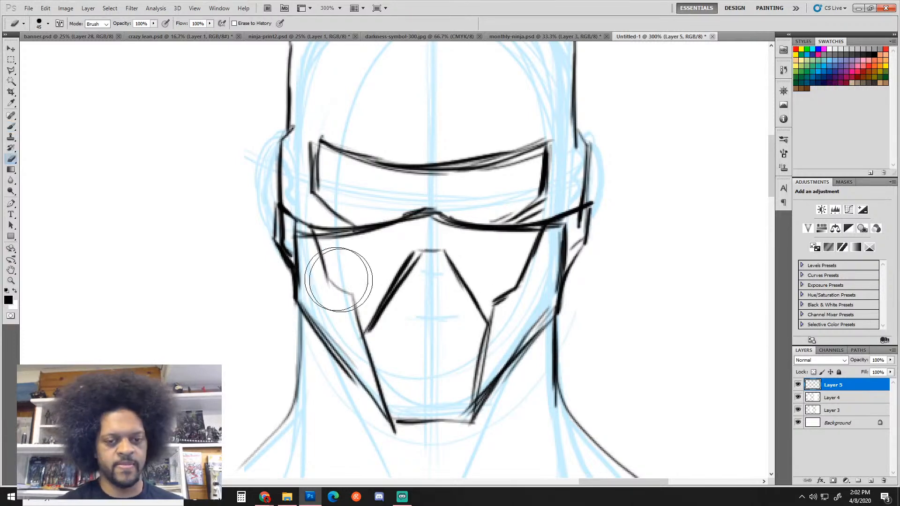
key("bracketleft")
key("bracketleft")
key("bracketleft")
key("bracketleft")
key("bracketleft")
key("bracketleft")
key("bracketleft")
key("bracketleft")
key("bracketleft")
mouse_move(294, 238)
left_mouse_down()
mouse_move(308, 271)
mouse_move(283, 217)
left_mouse_up()
left_click_drag(293, 226, 303, 236)
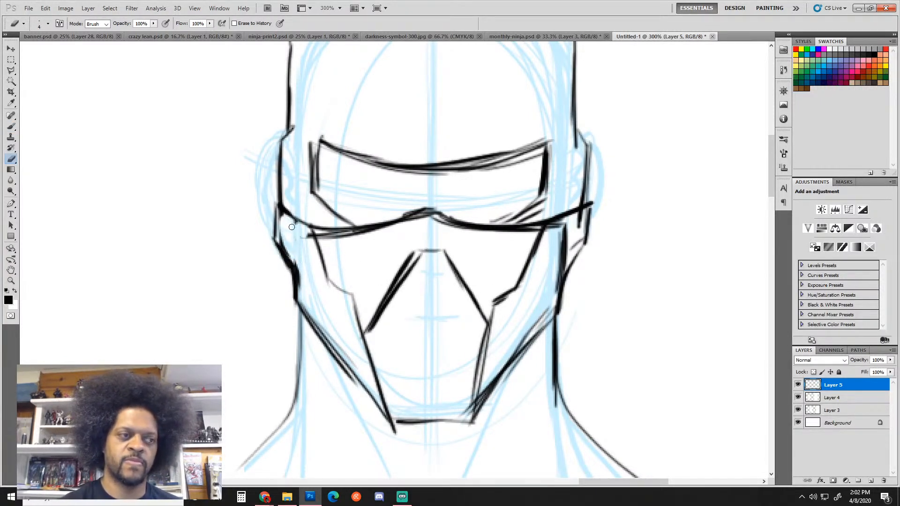
left_click_drag(527, 275, 526, 195)
left_click(532, 213, "alt")
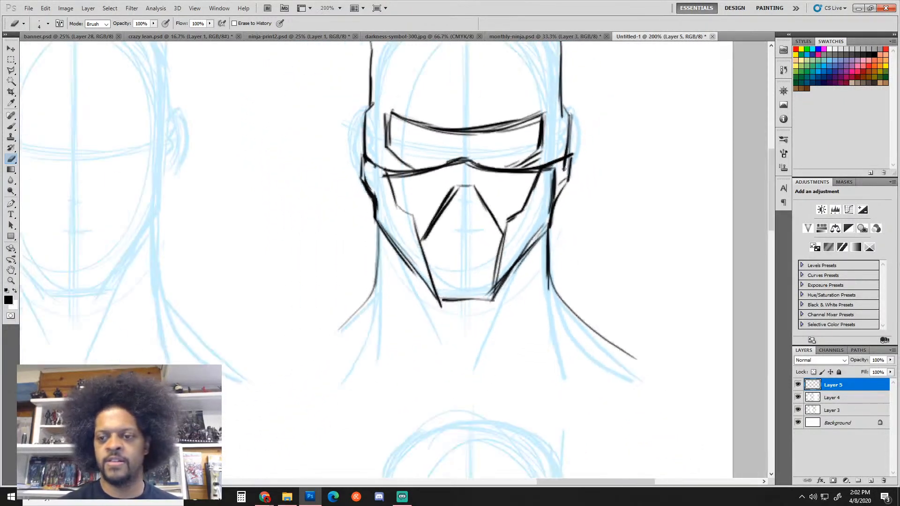
mouse_move(552, 165)
left_mouse_down()
mouse_move(551, 197)
mouse_move(554, 190)
left_mouse_up()
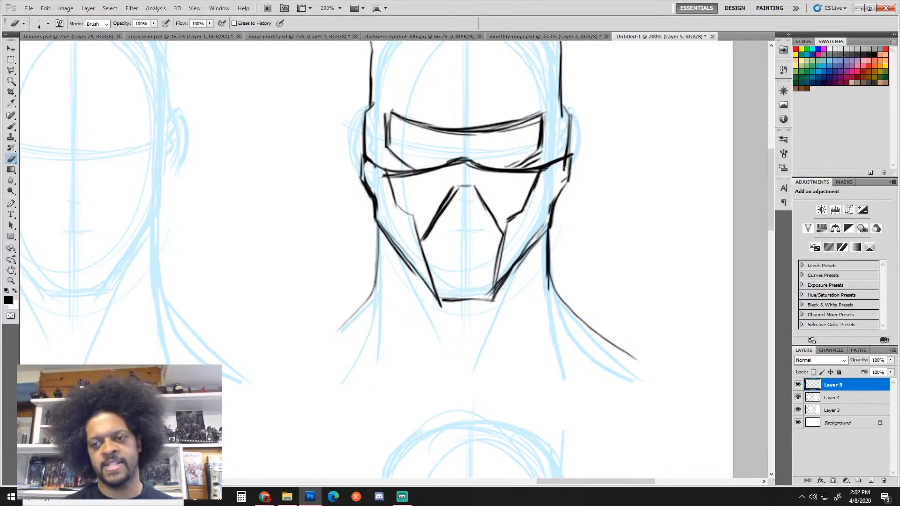
Step: Clean up the doubled outline at the right ear by erasing the stray line and redrawing a single edge down to the mask
key("b")
left_click_drag(568, 156, 561, 189)
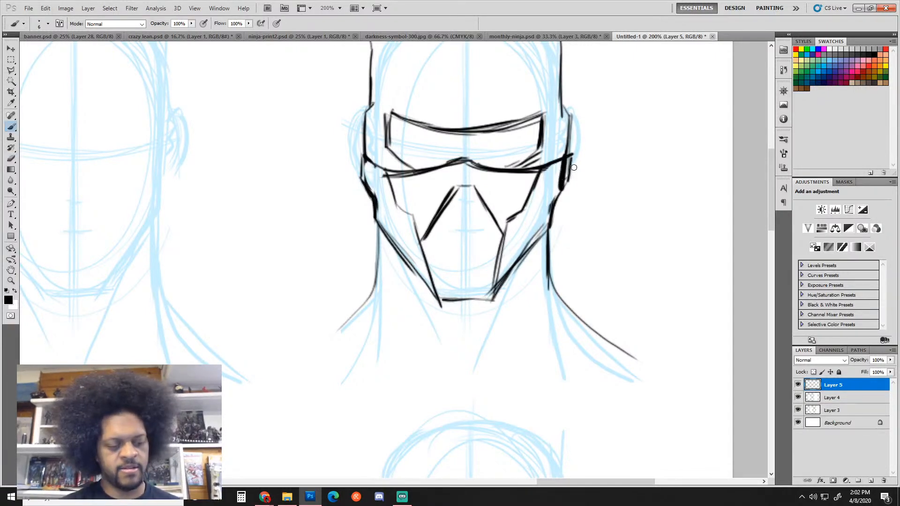
key("ctrl+z")
key("e")
mouse_move(567, 156)
left_mouse_down()
mouse_move(562, 187)
mouse_move(574, 149)
mouse_move(569, 189)
mouse_move(566, 113)
mouse_move(564, 156)
left_mouse_up()
key("b")
key("e")
key("b")
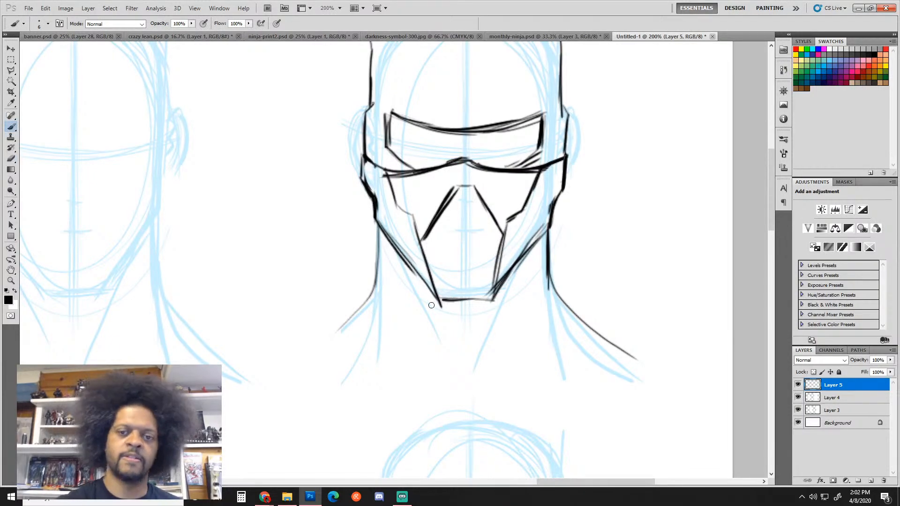
Step: Thicken the mask's wavy upper edge with black brush strokes from the left cheek over the nose bridge to the right cheek
left_click(561, 339, "ctrl+alt")
left_click(488, 266, "ctrl")
left_click(488, 265, "ctrl")
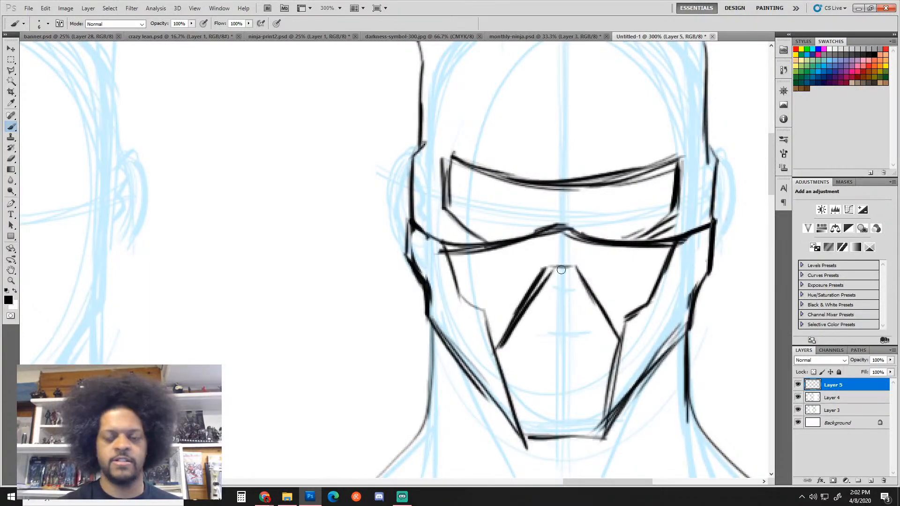
key("r")
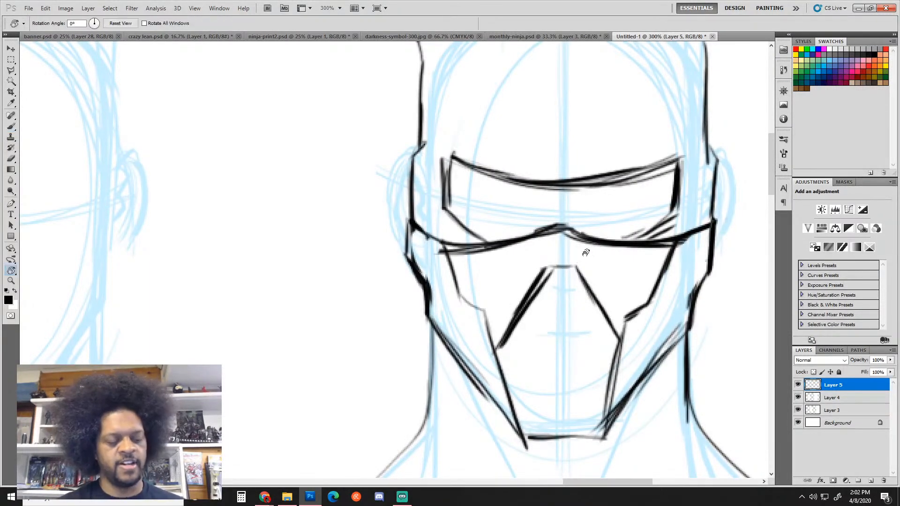
mouse_move(585, 252)
left_mouse_down()
mouse_move(500, 368)
mouse_move(433, 397)
mouse_move(488, 351)
mouse_move(498, 231)
mouse_move(468, 196)
mouse_move(445, 269)
left_mouse_up()
key("b")
left_click_drag(424, 211, 457, 281)
mouse_move(434, 232)
left_mouse_down()
mouse_move(458, 287)
mouse_move(457, 334)
left_mouse_up()
left_click_drag(459, 287, 459, 378)
left_click_drag(454, 340, 467, 400)
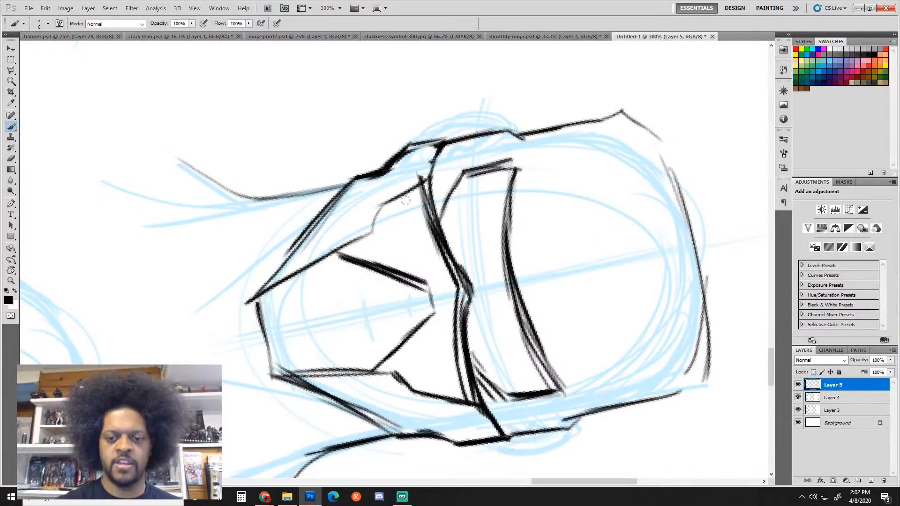
Step: Try shading both upper cheek panels of the upper-right head's mask with parallel black diagonal brush strokes
mouse_move(346, 253)
left_mouse_down()
mouse_move(367, 229)
mouse_move(360, 260)
mouse_move(396, 197)
left_mouse_up()
mouse_move(382, 269)
left_mouse_down()
mouse_move(412, 188)
mouse_move(420, 194)
left_mouse_up()
mouse_move(405, 277)
left_mouse_down()
mouse_move(441, 175)
mouse_move(440, 249)
left_mouse_up()
left_click_drag(431, 298, 452, 266)
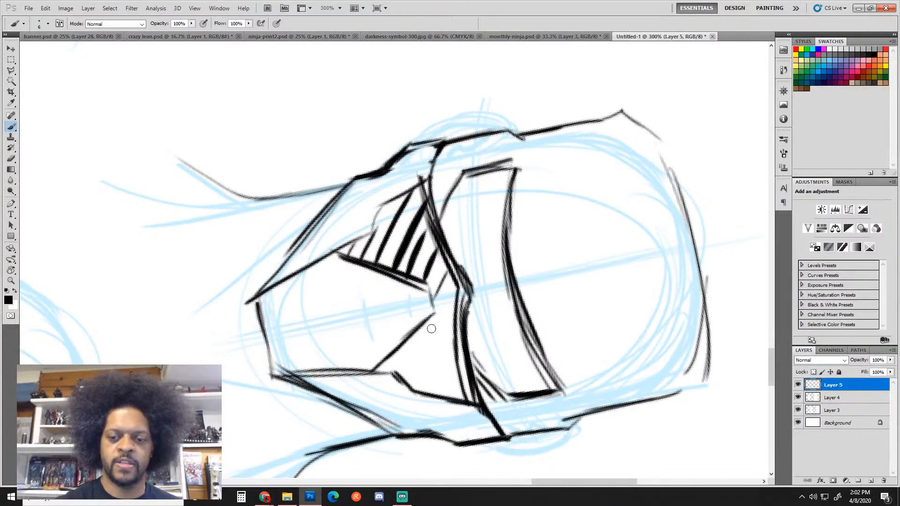
left_click_drag(392, 377, 451, 293)
mouse_move(417, 392)
left_mouse_down()
mouse_move(454, 309)
mouse_move(445, 350)
left_mouse_up()
left_click_drag(440, 352, 454, 328)
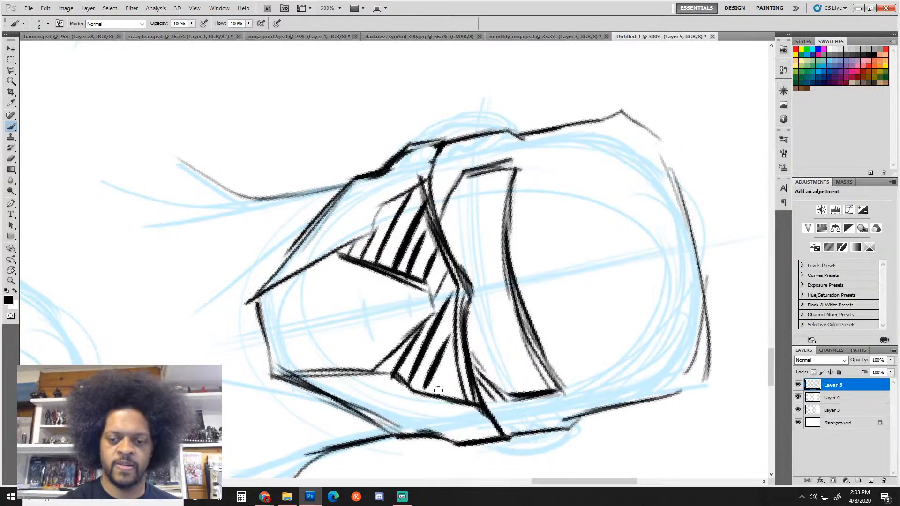
left_click_drag(435, 396, 450, 366)
Step: Add crossing diagonal strokes over the hatching in both cheek panels to form a mesh pattern
mouse_move(394, 350)
left_mouse_down()
mouse_move(406, 361)
mouse_move(398, 366)
mouse_move(413, 373)
left_mouse_up()
left_click_drag(413, 373, 424, 389)
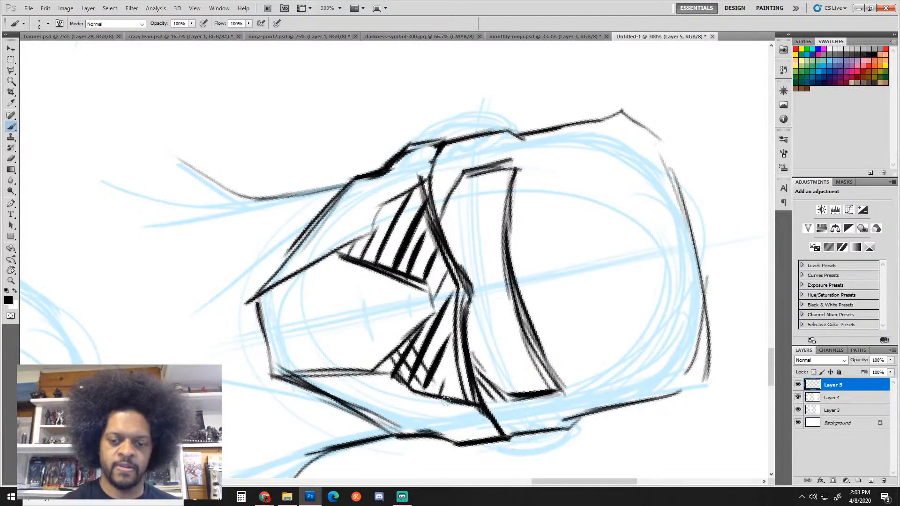
left_click_drag(426, 345, 437, 361)
left_click_drag(437, 361, 449, 381)
left_click_drag(431, 330, 447, 358)
left_click_drag(431, 299, 450, 335)
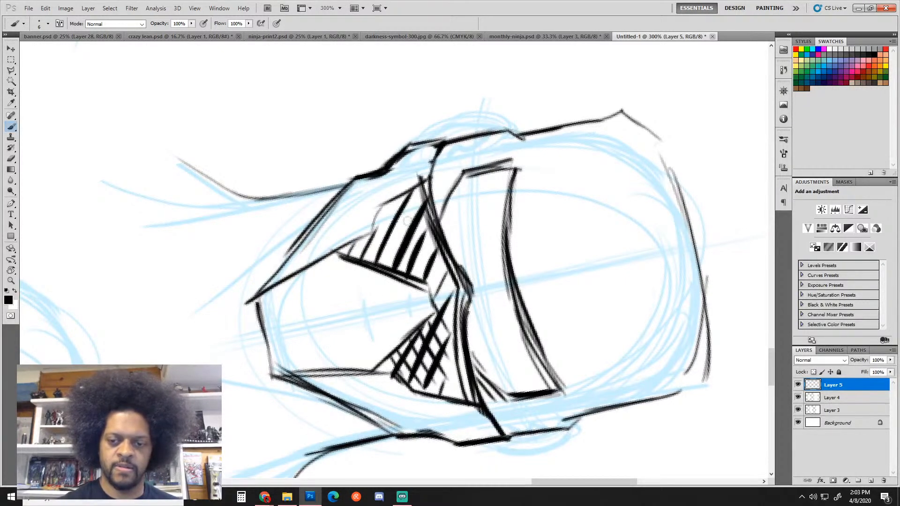
left_click_drag(398, 202, 438, 284)
mouse_move(403, 202)
left_mouse_down()
mouse_move(446, 303)
mouse_move(454, 297)
mouse_move(414, 264)
left_mouse_up()
left_click_drag(373, 217, 399, 262)
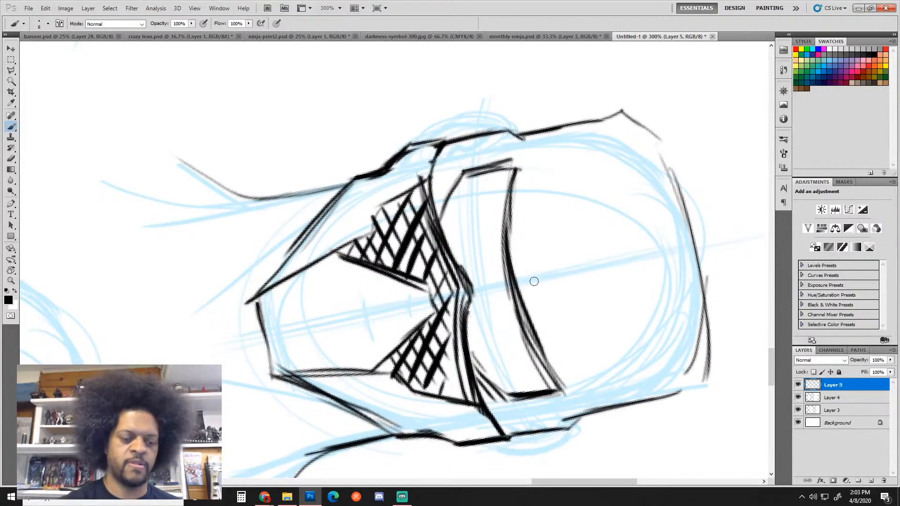
Step: Straighten the canvas rotation to 0° and examine the mesh-patterned mask alongside the other heads and up close
key("r")
mouse_move(602, 261)
left_mouse_down()
mouse_move(392, 96)
mouse_move(626, 259)
mouse_move(595, 265)
left_mouse_up()
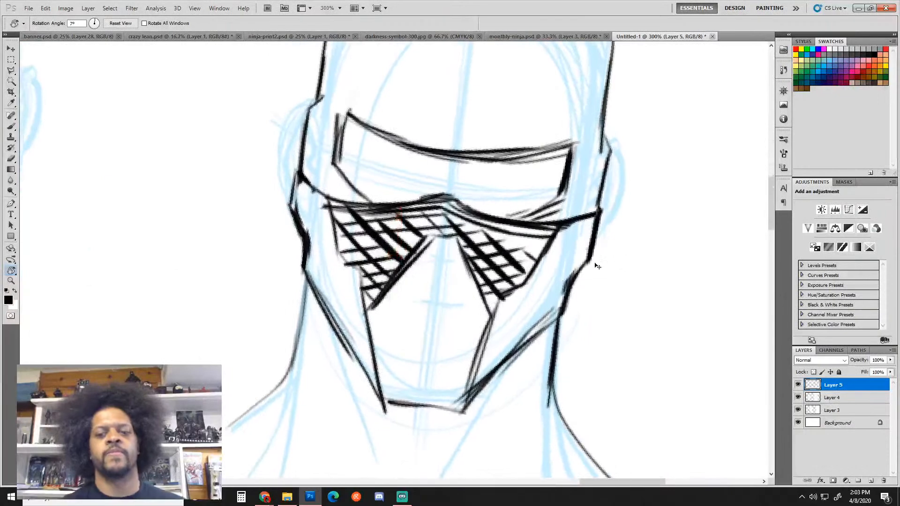
left_click(499, 321, "alt")
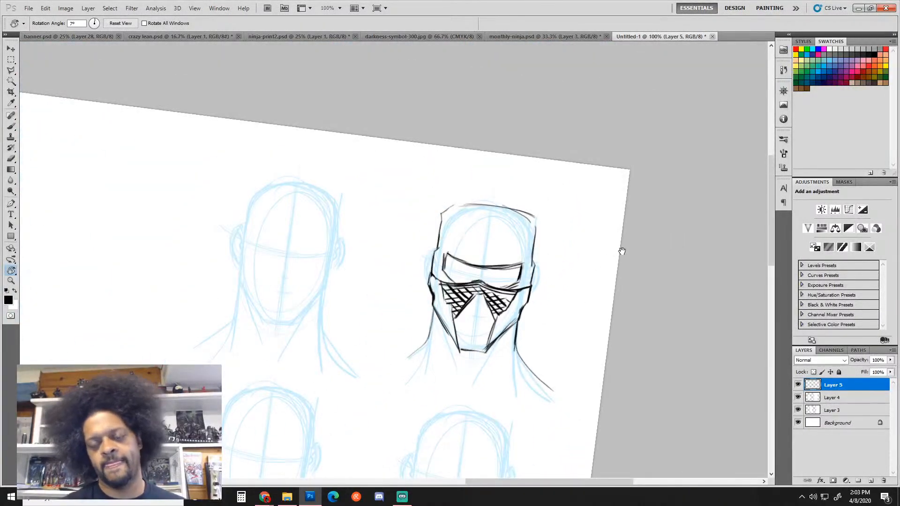
scroll(621, 243, "down", 2)
left_click_drag(626, 237, 592, 261)
key("ctrl+minus")
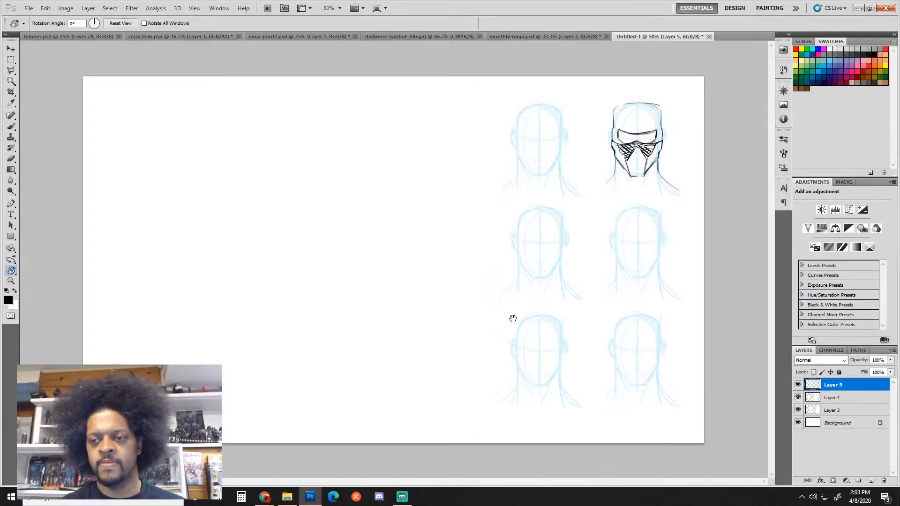
left_click(646, 214, "ctrl")
left_click(646, 216, "ctrl")
left_click_drag(593, 262, 454, 349)
left_click_drag(712, 170, 527, 350)
Step: Undo all the mesh hatching in both cheek panels, back to the plain mask outline
key("ctrl+alt+z")
key("ctrl+alt+z")
key("ctrl+alt+z")
key("ctrl+alt+z")
key("ctrl+alt+z")
key("ctrl+alt+z")
key("ctrl+alt+z")
key("ctrl+alt+z")
key("ctrl+alt+z")
key("ctrl+alt+z")
key("ctrl+alt+z")
key("ctrl+alt+z")
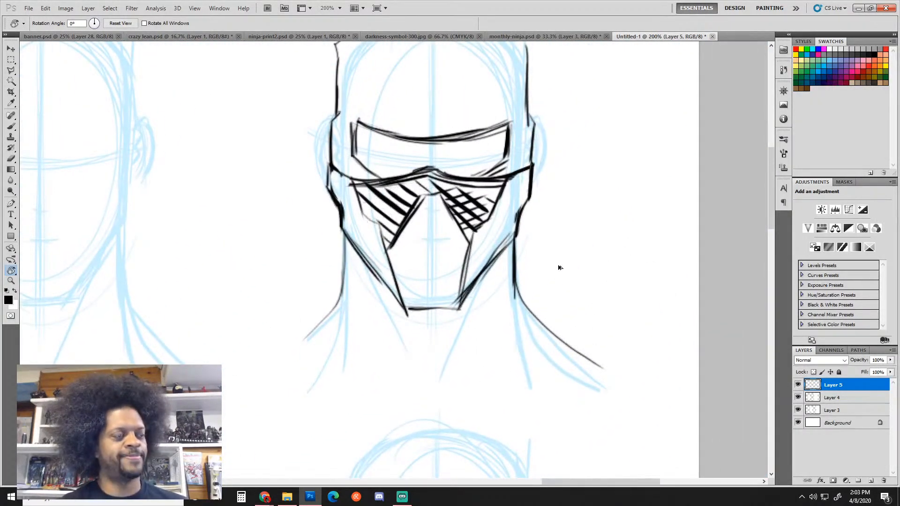
key("ctrl+alt+z")
key("ctrl+alt+z")
key("ctrl+alt+z")
key("ctrl+alt+z")
key("ctrl+alt+z")
key("ctrl+alt+z")
key("ctrl+alt+z")
key("ctrl+alt+z")
key("ctrl+alt+z")
key("ctrl+alt+z")
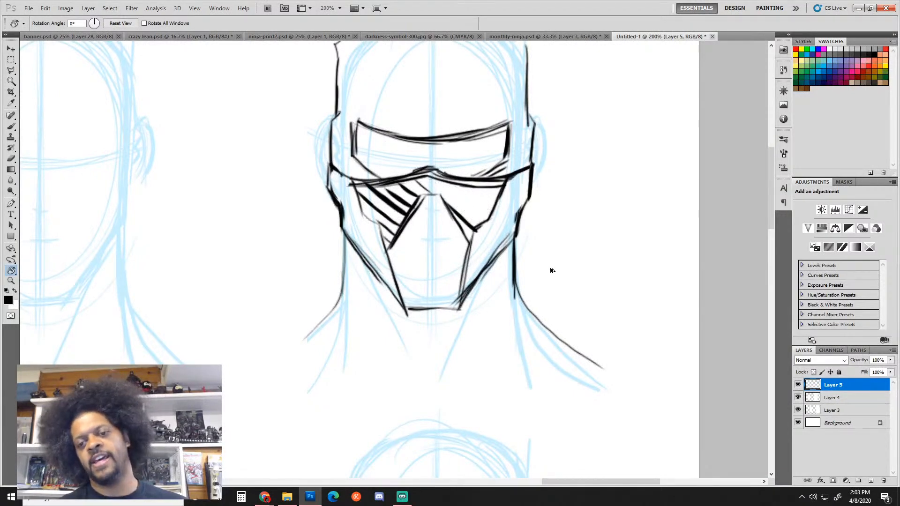
key("ctrl+alt+z")
key("ctrl+alt+z")
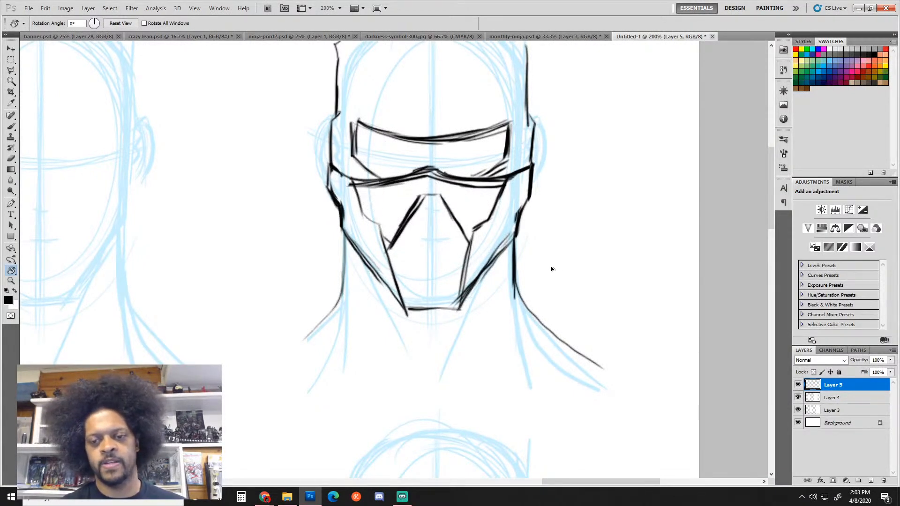
key("ctrl+alt+z")
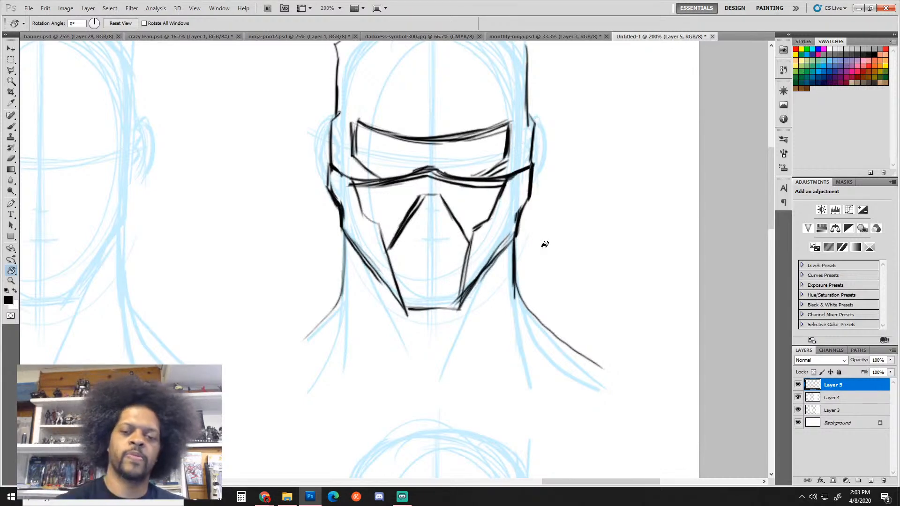
Step: Thicken the mask's stepped inner side edges down to the chin and its short bottom edge with black brush strokes
key("b")
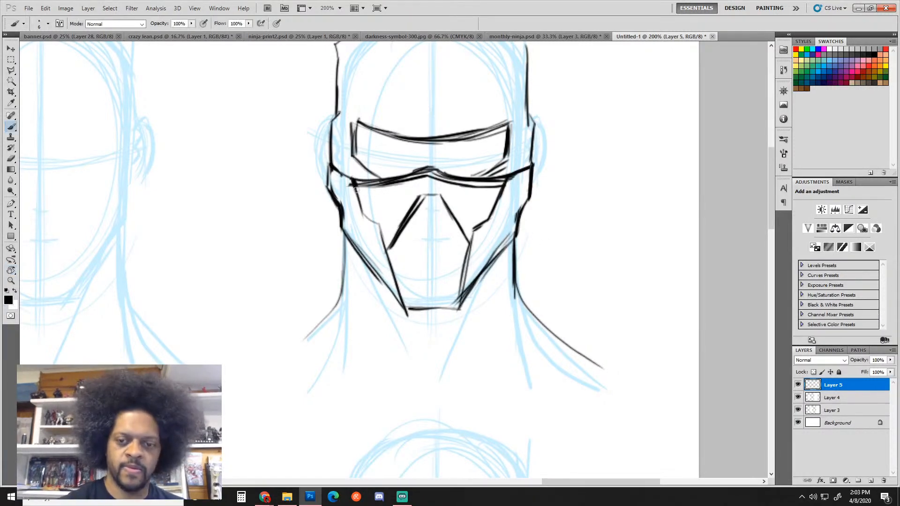
mouse_move(355, 185)
left_mouse_down()
mouse_move(363, 218)
mouse_move(385, 234)
mouse_move(408, 313)
left_mouse_up()
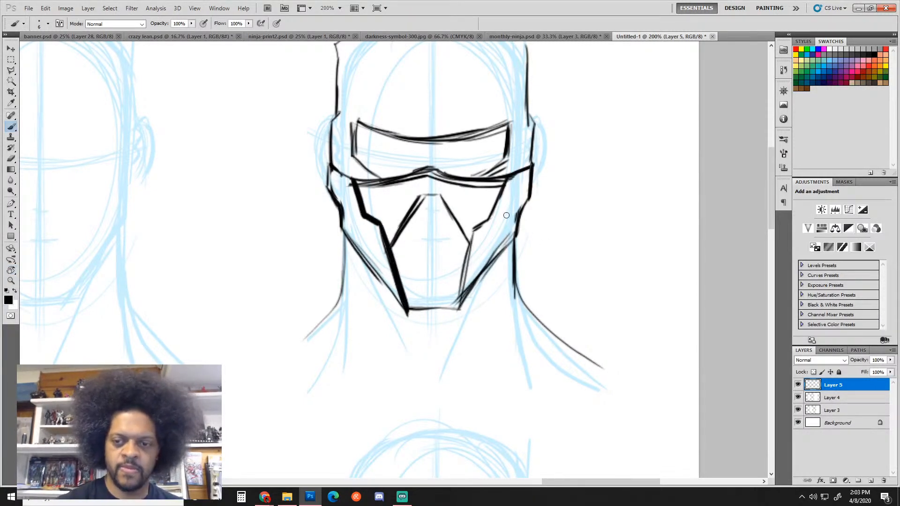
left_click_drag(509, 175, 460, 291)
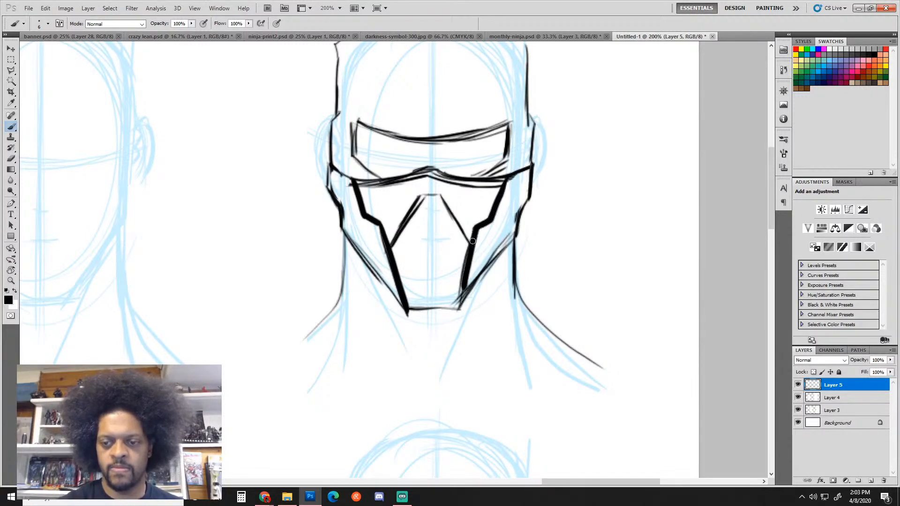
left_click_drag(473, 241, 456, 313)
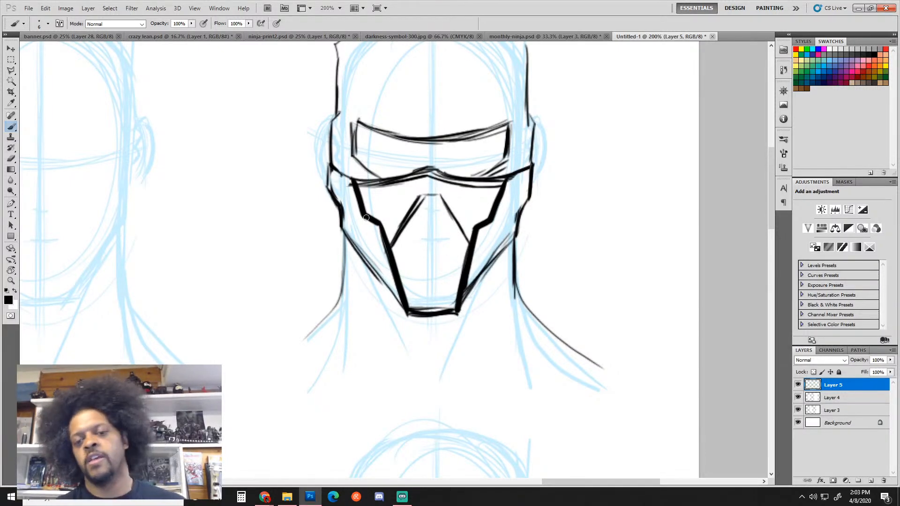
Step: Redraw the mask's left side edge further inward from the ear and erase the old outline outside it
left_click_drag(337, 173, 342, 230)
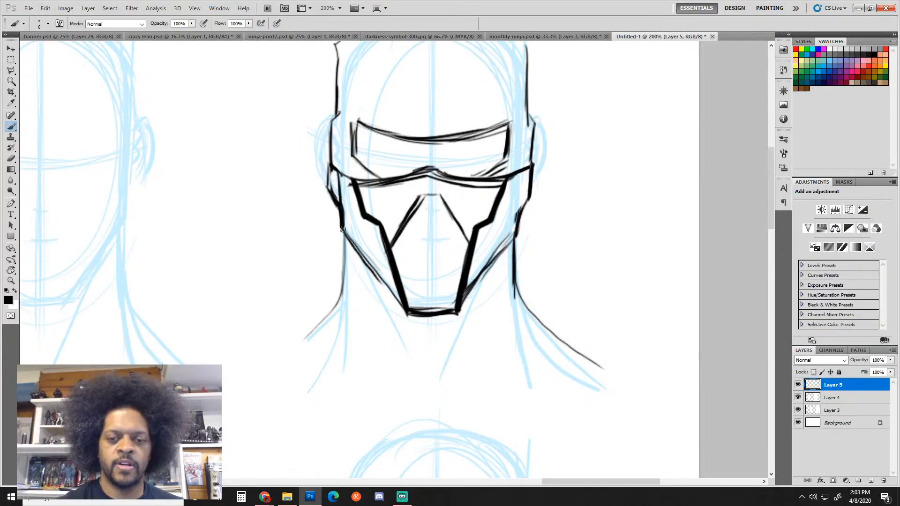
left_click_drag(340, 170, 355, 181)
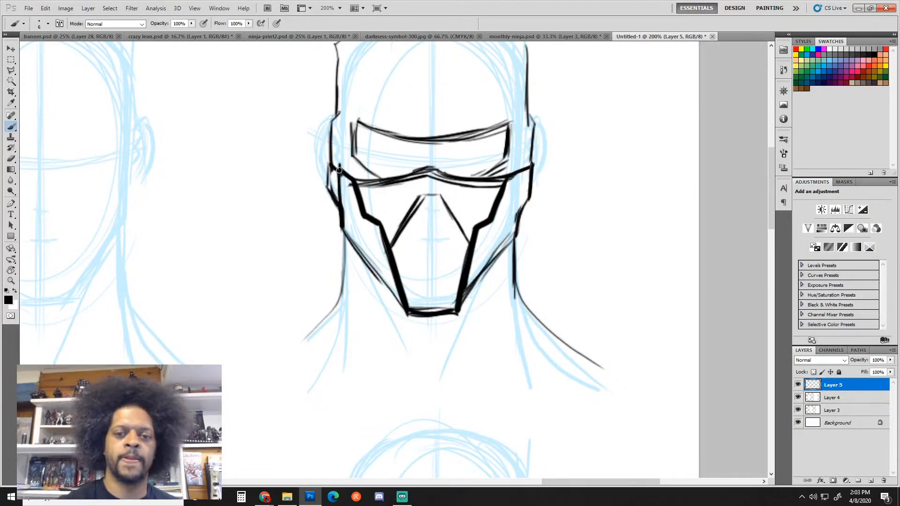
left_click_drag(338, 167, 342, 230)
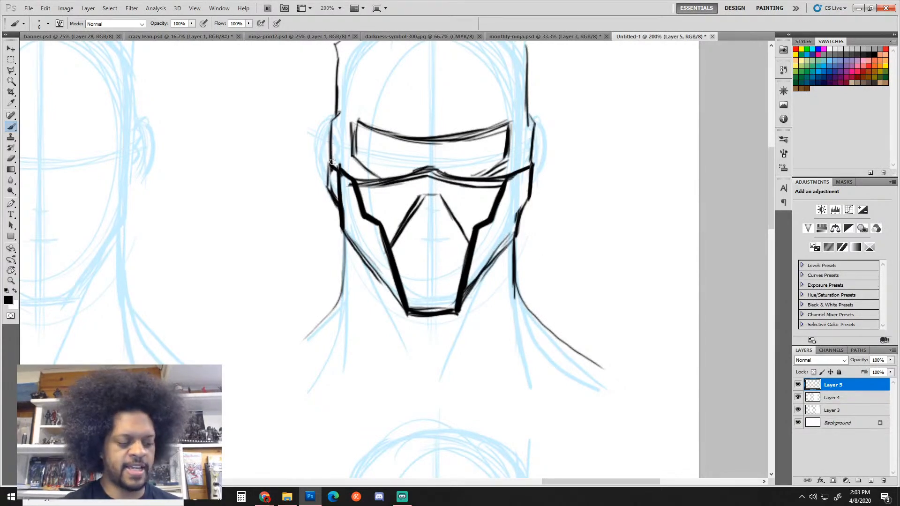
key("e")
mouse_move(329, 163)
left_mouse_down()
mouse_move(331, 200)
mouse_move(329, 168)
left_mouse_up()
Step: Redraw the mask's right side edge further inward to match the left, clearing the old outline beside the ear
key("b")
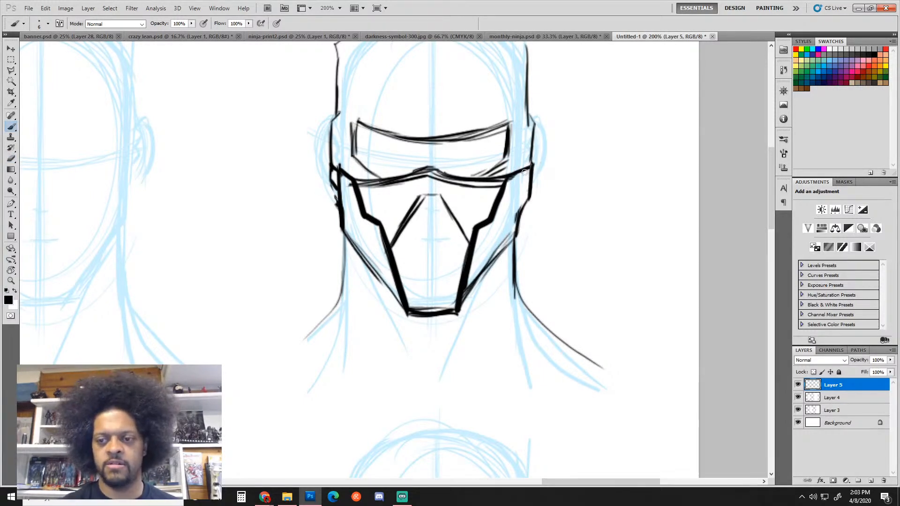
mouse_move(525, 172)
left_mouse_down()
mouse_move(514, 229)
mouse_move(526, 177)
mouse_move(524, 203)
left_mouse_up()
key("e")
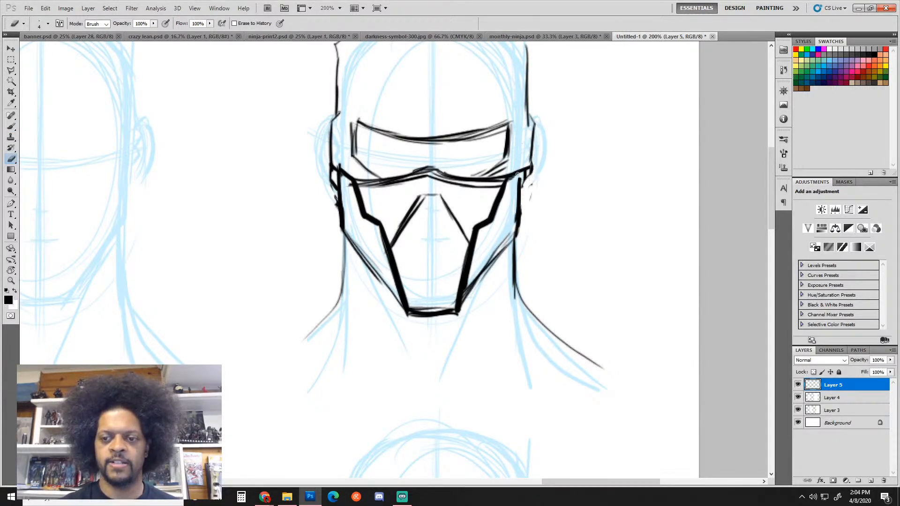
key("b")
left_click_drag(519, 172, 515, 208)
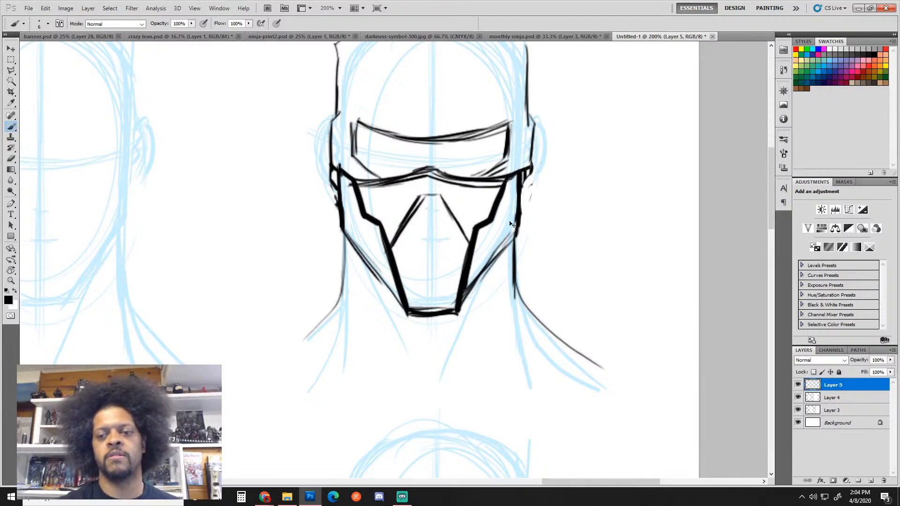
Step: Start a design on the middle head of the rightmost column with a curved black line across the brow
left_click(521, 268, "alt")
left_click(521, 267, "alt")
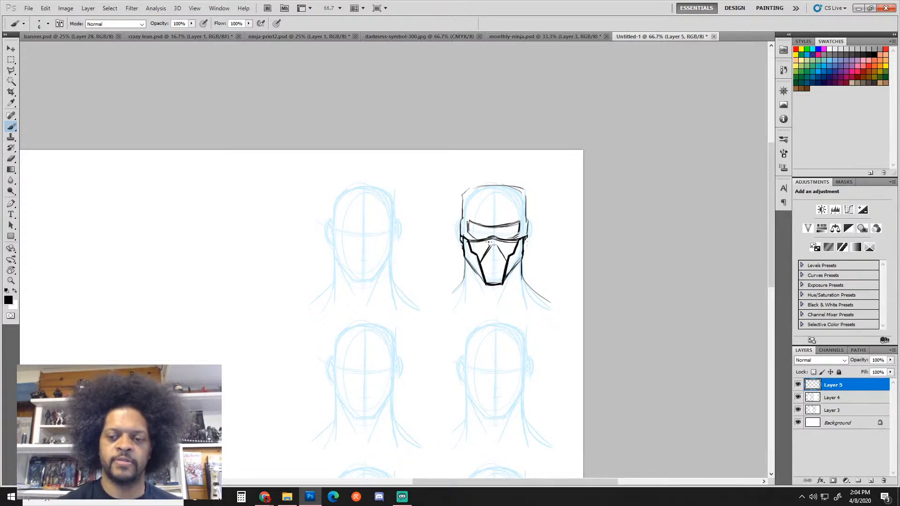
left_click_drag(512, 292, 507, 151)
left_click(495, 252, "ctrl")
left_click(495, 251, "ctrl")
left_click(495, 252, "ctrl")
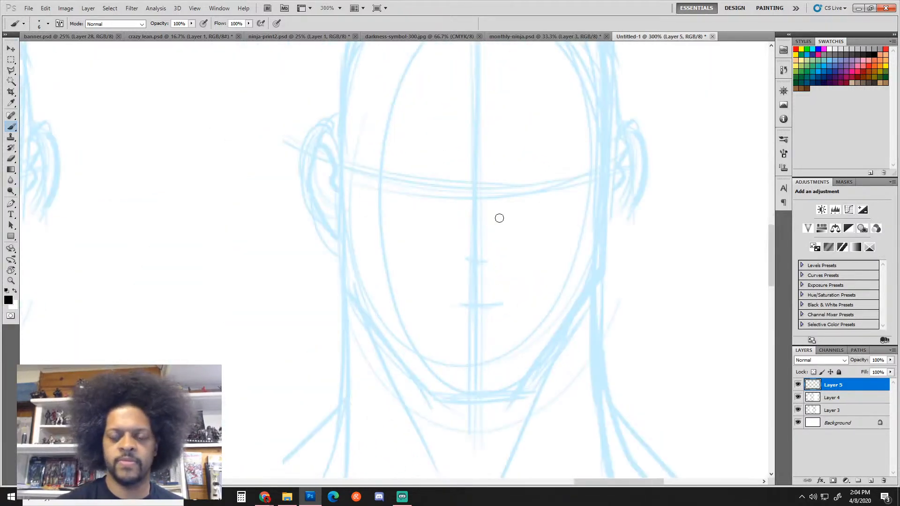
left_click_drag(499, 217, 476, 257)
left_click(474, 273, "alt")
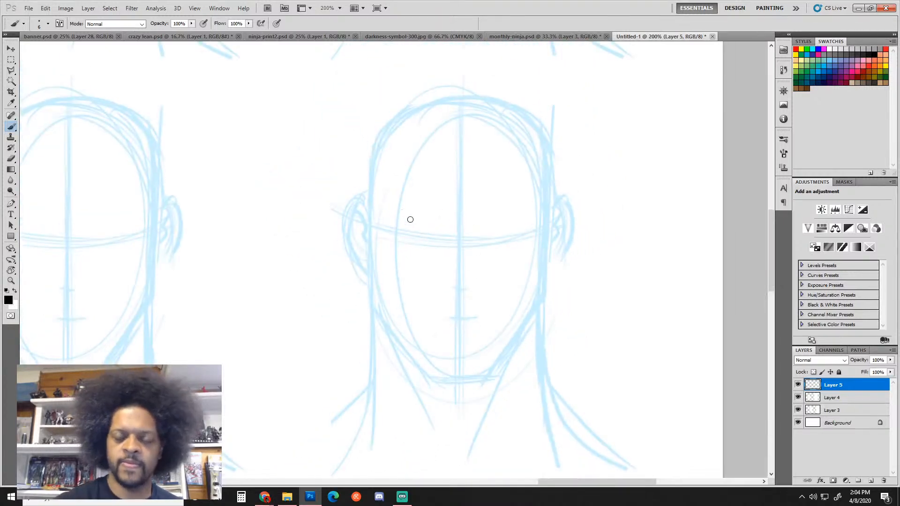
left_click_drag(392, 211, 448, 221)
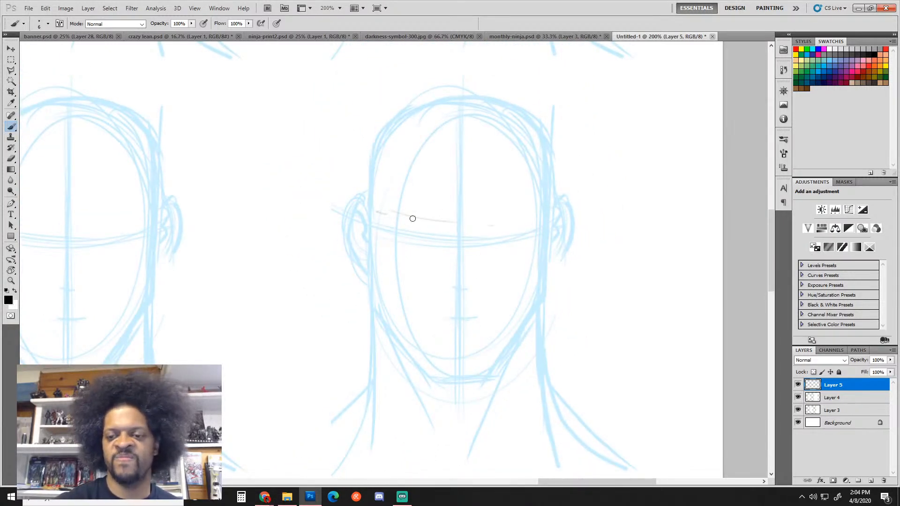
mouse_move(378, 214)
left_mouse_down()
mouse_move(552, 210)
mouse_move(373, 204)
mouse_move(381, 205)
mouse_move(384, 173)
mouse_move(492, 177)
left_mouse_up()
key("ctrl+z")
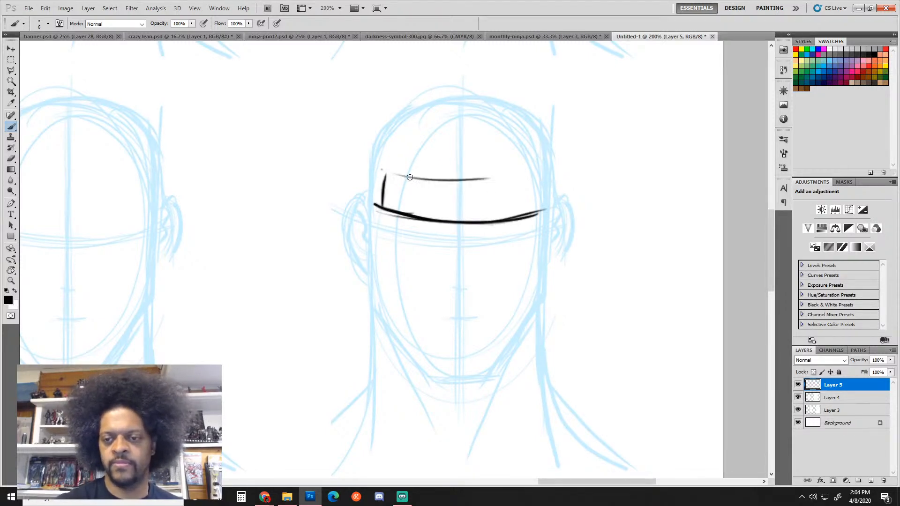
Step: Draw the forehead band's upper edge and its vertical sides, extending both sides down past the brow line
left_click_drag(419, 175, 548, 170)
left_click_drag(384, 169, 540, 172)
left_click_drag(540, 171, 539, 214)
left_click_drag(378, 184, 381, 267)
left_click_drag(539, 169, 534, 253)
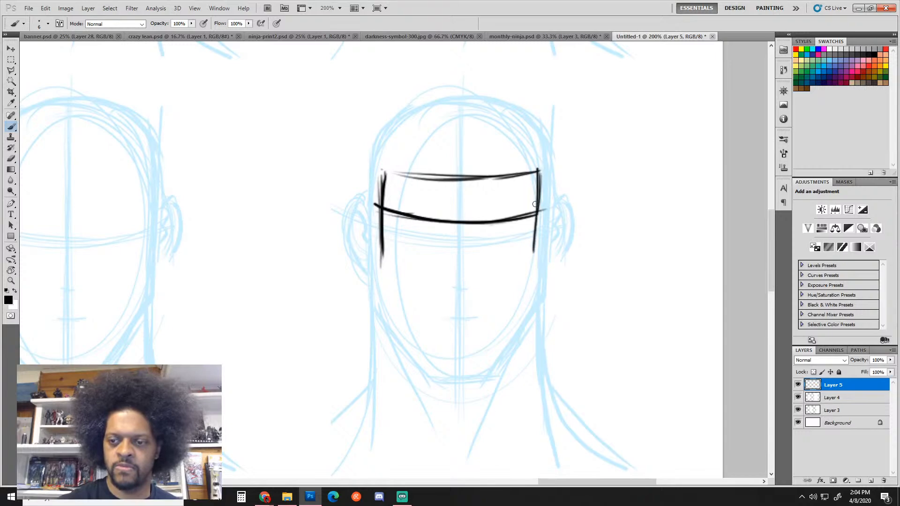
left_click_drag(538, 213, 539, 270)
Step: Outline the hood around the skull, up from the left ear, over the crown and down to the right ear
mouse_move(357, 229)
left_mouse_down()
mouse_move(361, 126)
mouse_move(363, 150)
left_mouse_up()
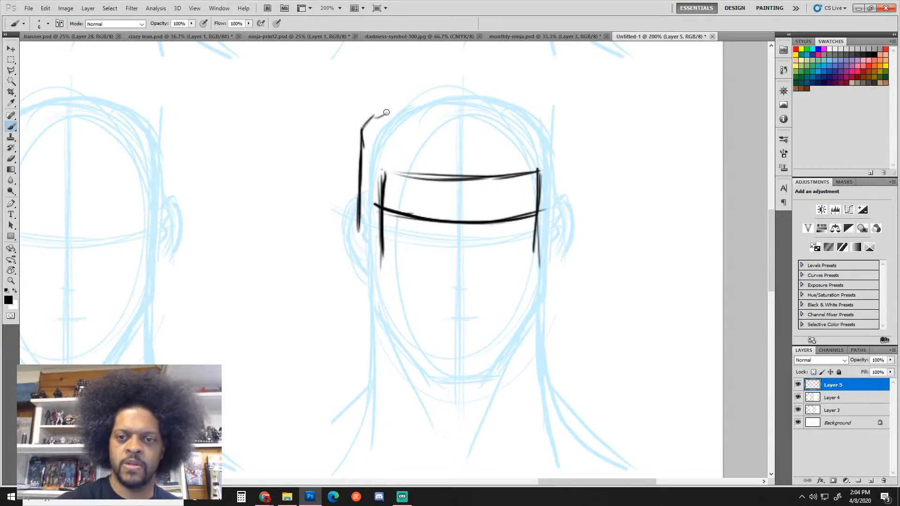
mouse_move(373, 117)
left_mouse_down()
mouse_move(401, 98)
mouse_move(552, 111)
mouse_move(556, 208)
left_mouse_up()
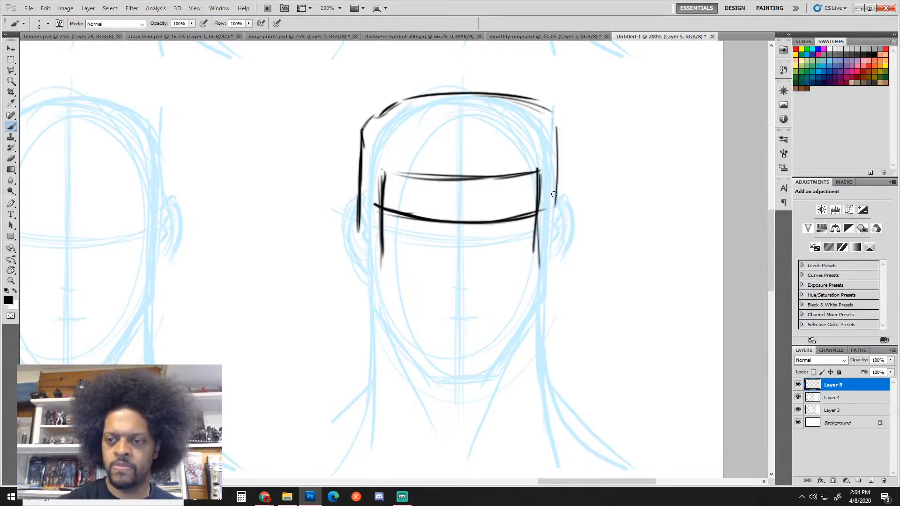
left_click_drag(557, 135, 559, 236)
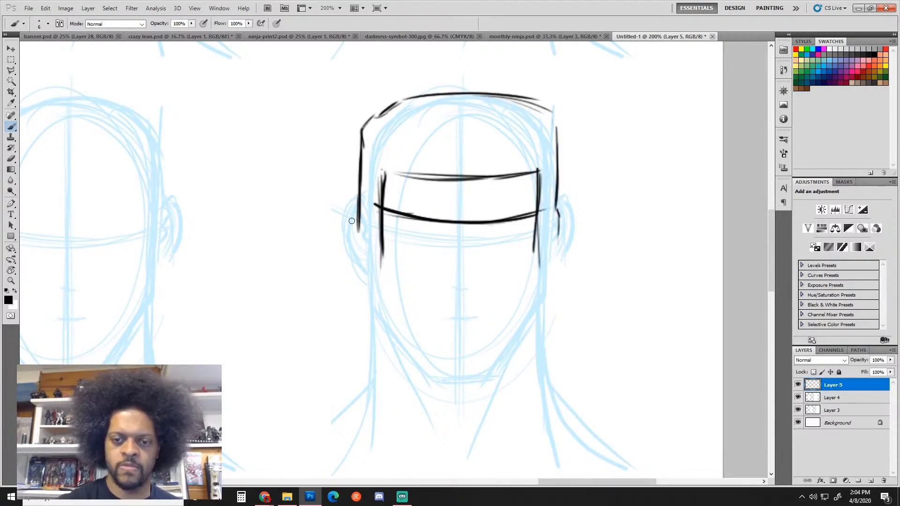
Step: Draw angular outlines over both ears, joined to the lower ends of the hood outline
left_click_drag(360, 197, 353, 274)
left_click_drag(357, 213, 365, 279)
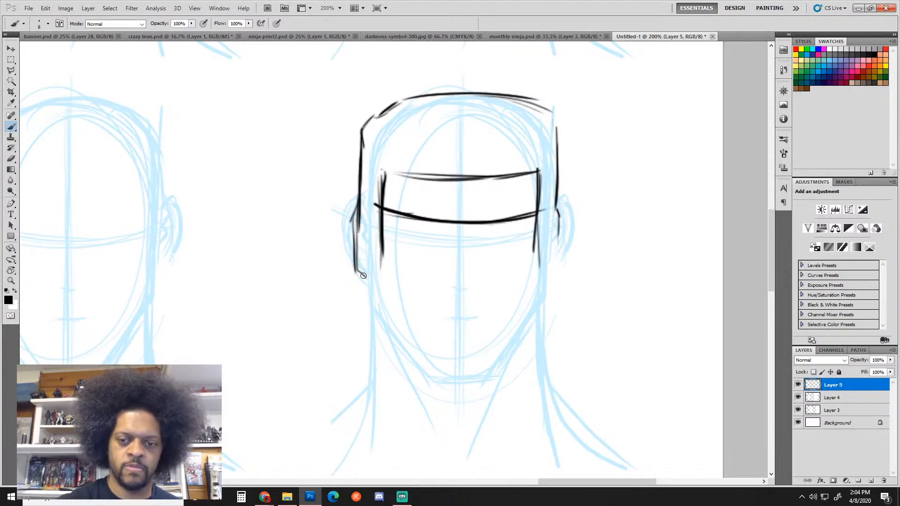
left_click_drag(556, 194, 560, 206)
left_click_drag(558, 246, 554, 261)
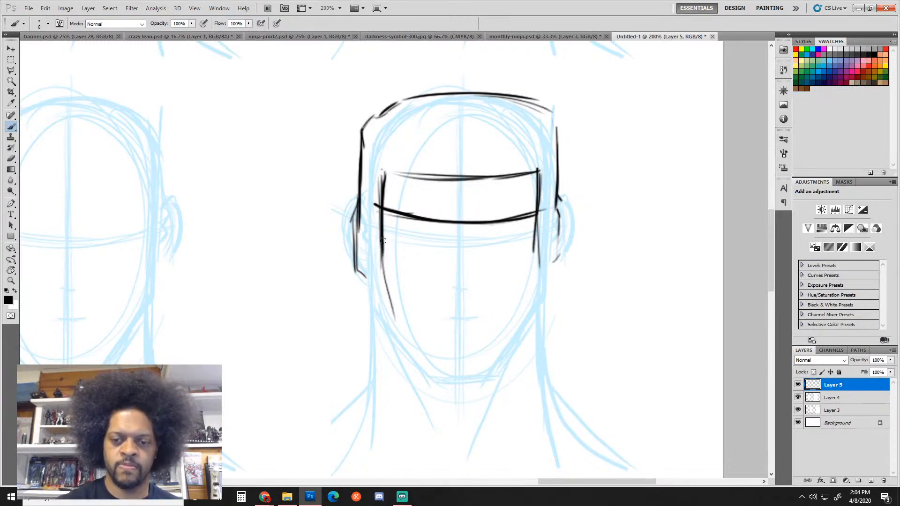
Step: Extend the face covering's sides from the band in long curves that meet at a point below the chin
mouse_move(383, 241)
left_mouse_down()
mouse_move(422, 394)
mouse_move(459, 453)
left_mouse_up()
scroll(492, 168, "down", 3)
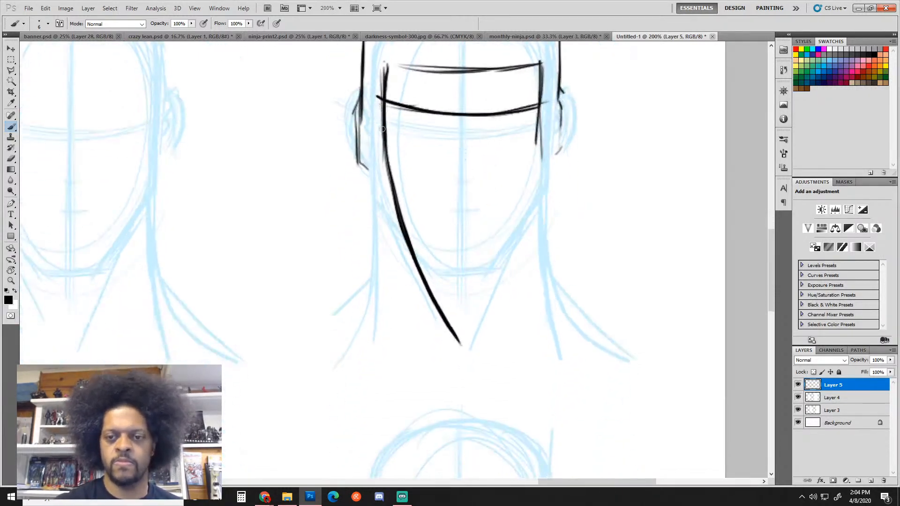
mouse_move(541, 107)
left_mouse_down()
mouse_move(517, 221)
mouse_move(456, 367)
left_mouse_up()
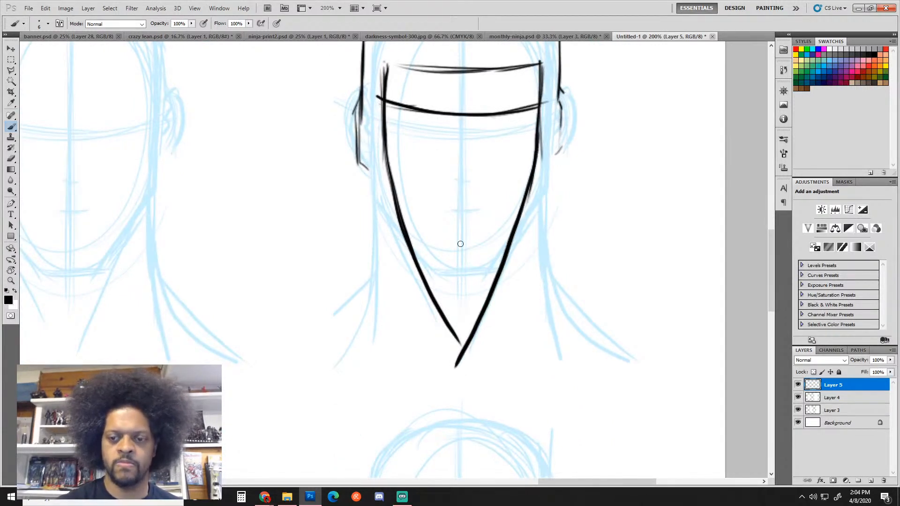
Step: Draw both sides of the neck down from the ears and sweep loose collar and shoulder lines out on each side
mouse_move(363, 166)
left_mouse_down()
mouse_move(358, 285)
mouse_move(414, 372)
mouse_move(300, 333)
left_mouse_up()
left_click_drag(557, 157, 555, 300)
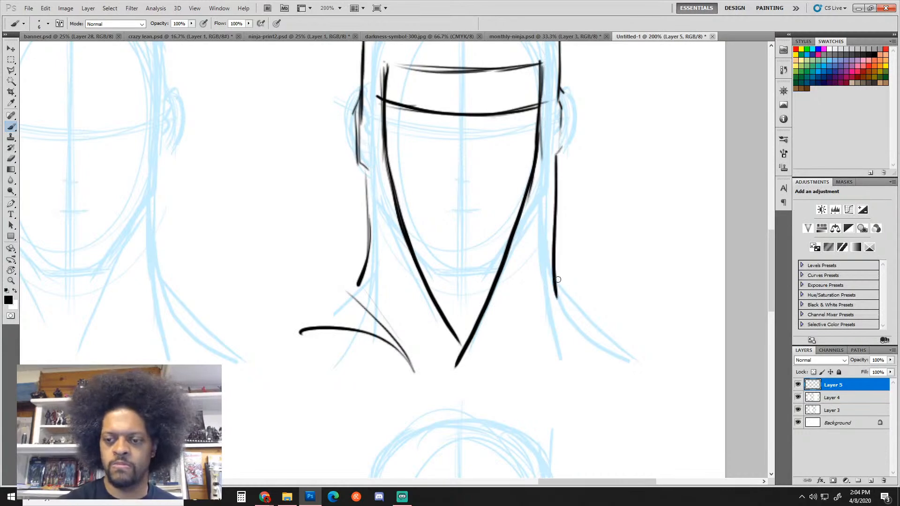
mouse_move(552, 239)
left_mouse_down()
mouse_move(498, 373)
mouse_move(594, 347)
mouse_move(628, 385)
left_mouse_up()
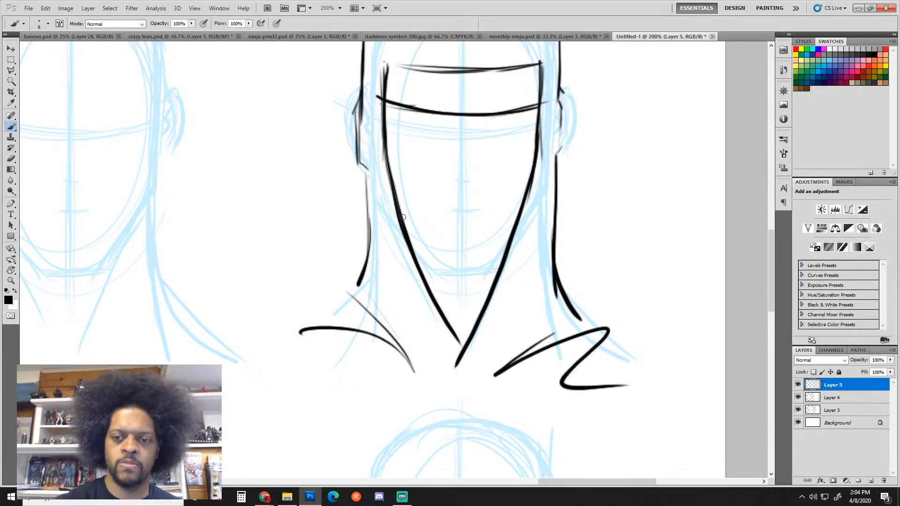
Step: Draw the angled jaw lines and a short flat chin line inside the V of the face covering
mouse_move(401, 218)
left_mouse_down()
mouse_move(435, 280)
mouse_move(483, 277)
mouse_move(501, 254)
left_mouse_up()
left_click_drag(483, 280, 515, 230)
left_click_drag(507, 173, 478, 269)
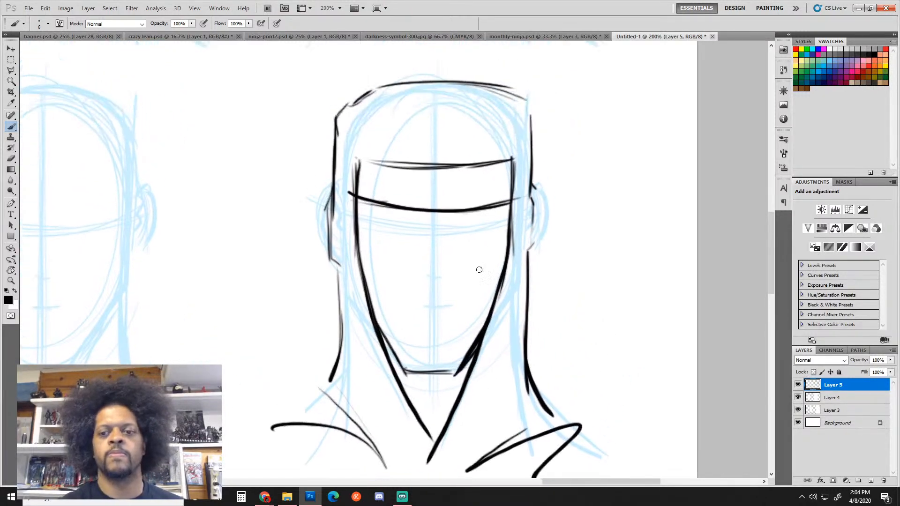
Step: Draw two angry brow lines under the forehead band, sloping down toward the bridge of the nose
left_click_drag(370, 205, 424, 228)
mouse_move(359, 201)
left_mouse_down()
mouse_move(405, 226)
mouse_move(382, 205)
left_mouse_up()
mouse_move(398, 221)
left_mouse_down()
mouse_move(457, 228)
mouse_move(506, 209)
left_mouse_up()
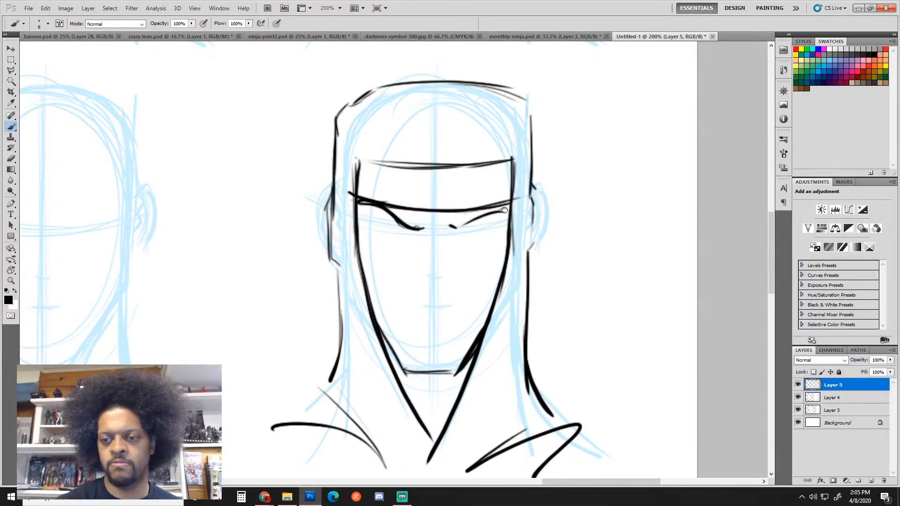
left_click_drag(442, 224, 513, 207)
Step: Draw narrow glaring eyes beneath the brows and add short frown creases at the bridge of the nose
mouse_move(393, 221)
left_mouse_down()
mouse_move(363, 223)
mouse_move(405, 221)
mouse_move(377, 225)
mouse_move(401, 229)
left_mouse_up()
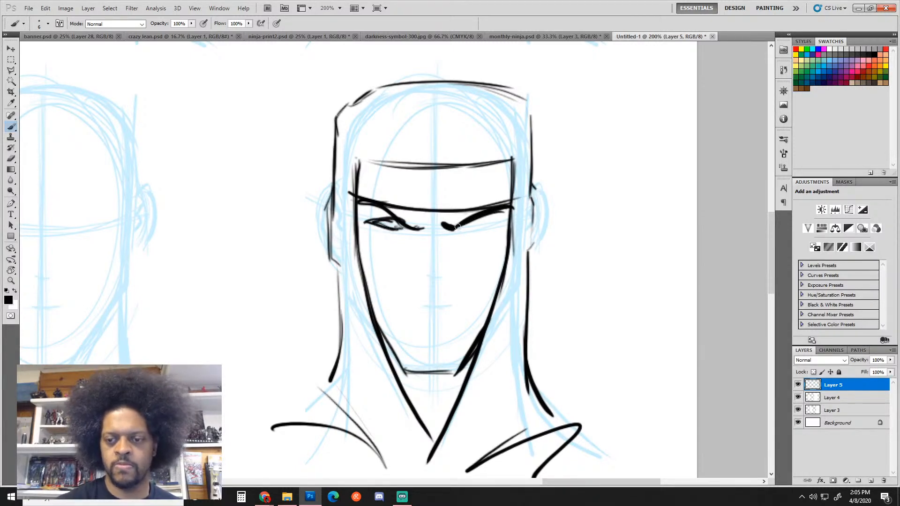
left_click_drag(457, 226, 489, 224)
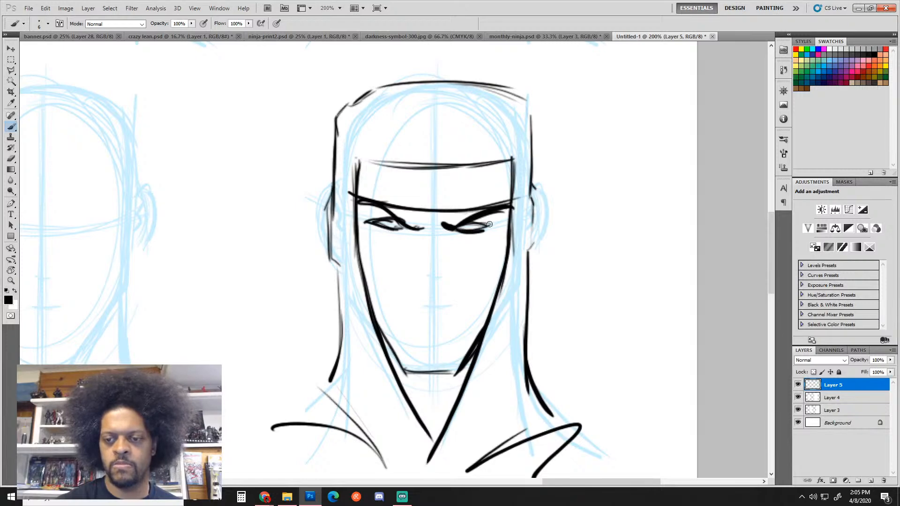
left_click_drag(367, 221, 451, 238)
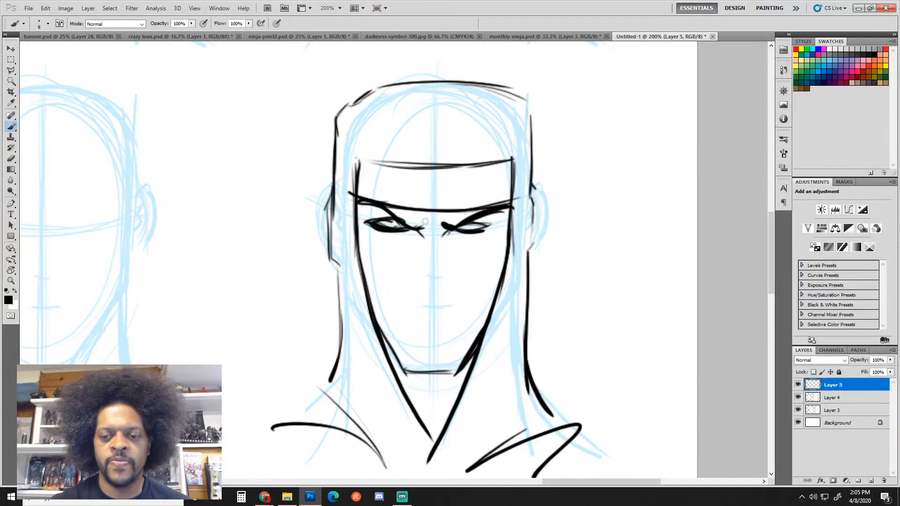
mouse_move(416, 229)
left_mouse_down()
mouse_move(427, 220)
mouse_move(443, 227)
left_mouse_up()
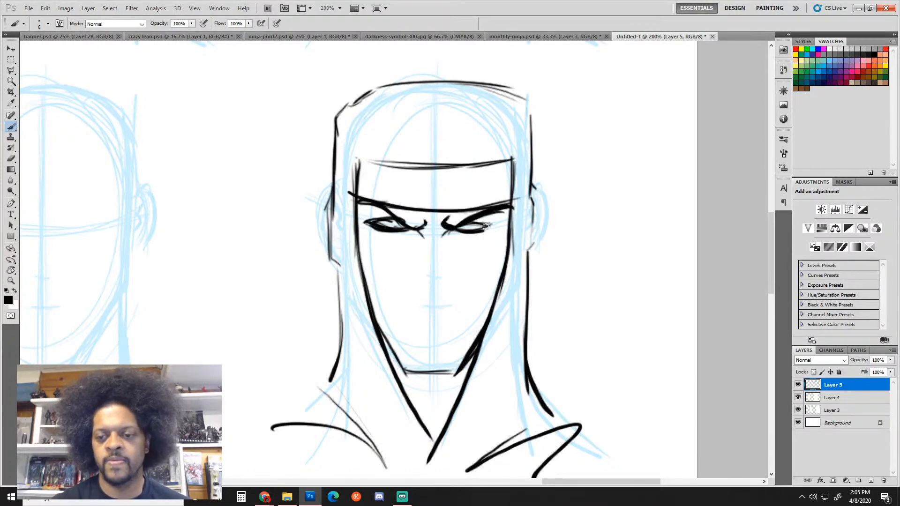
Step: Thicken the forehead band's upper edge and the hood outline over the crown, along the sides and around both ears
mouse_move(353, 151)
left_mouse_down()
mouse_move(412, 159)
mouse_move(511, 154)
left_mouse_up()
mouse_move(335, 116)
left_mouse_down()
mouse_move(346, 96)
mouse_move(367, 85)
mouse_move(443, 79)
mouse_move(507, 88)
mouse_move(543, 152)
left_mouse_up()
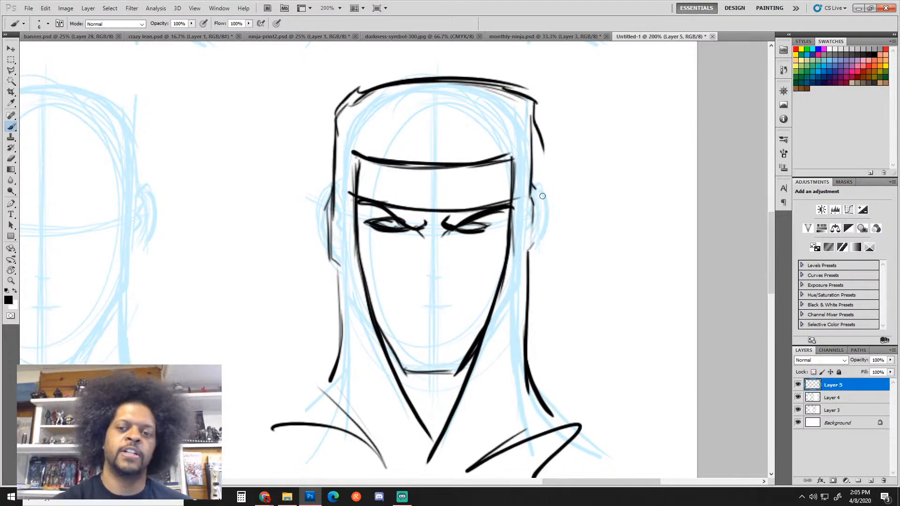
left_click_drag(534, 107, 535, 256)
left_click_drag(538, 219, 525, 265)
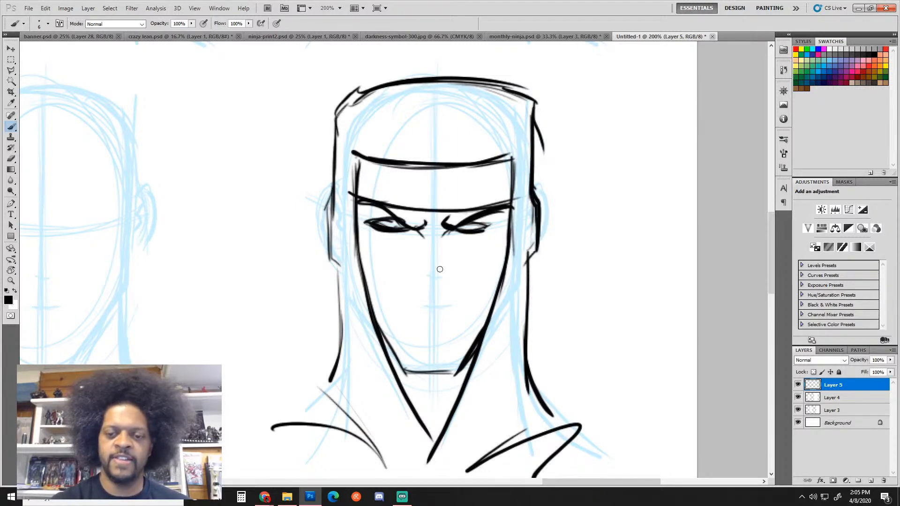
left_click_drag(328, 198, 341, 348)
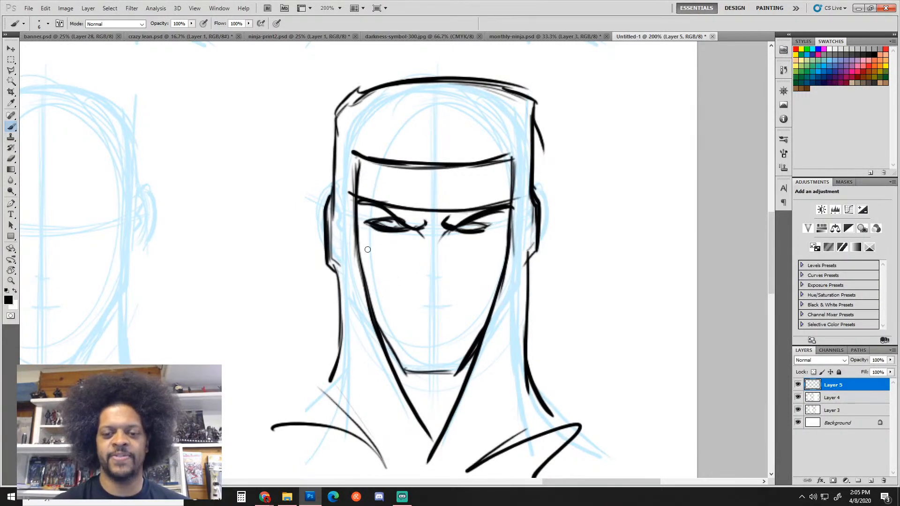
Step: Sketch the mask's zigzag upper edge across the nose and its left panel edge, angling inward and down to the chin
mouse_move(361, 249)
left_mouse_down()
mouse_move(395, 267)
mouse_move(354, 246)
mouse_move(396, 264)
mouse_move(434, 244)
mouse_move(468, 267)
mouse_move(504, 244)
left_mouse_up()
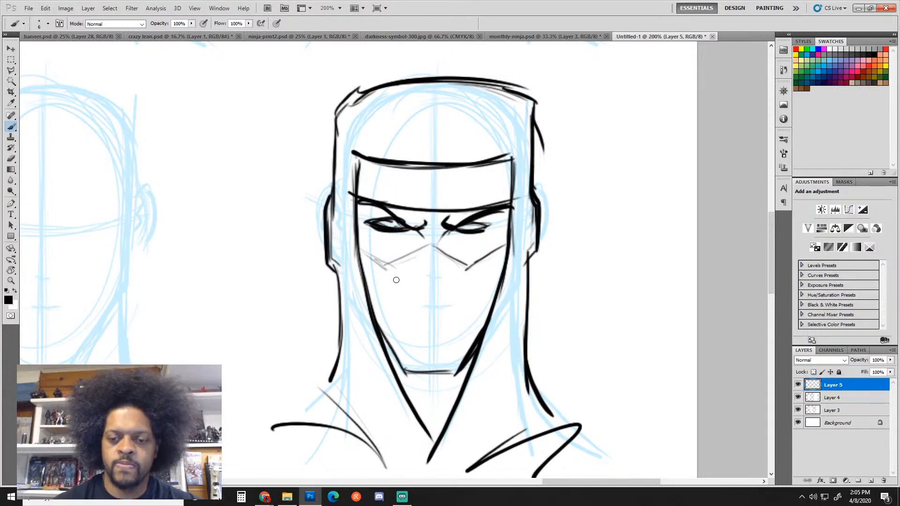
mouse_move(383, 267)
left_mouse_down()
mouse_move(403, 287)
mouse_move(412, 357)
left_mouse_up()
left_click_drag(407, 296, 415, 370)
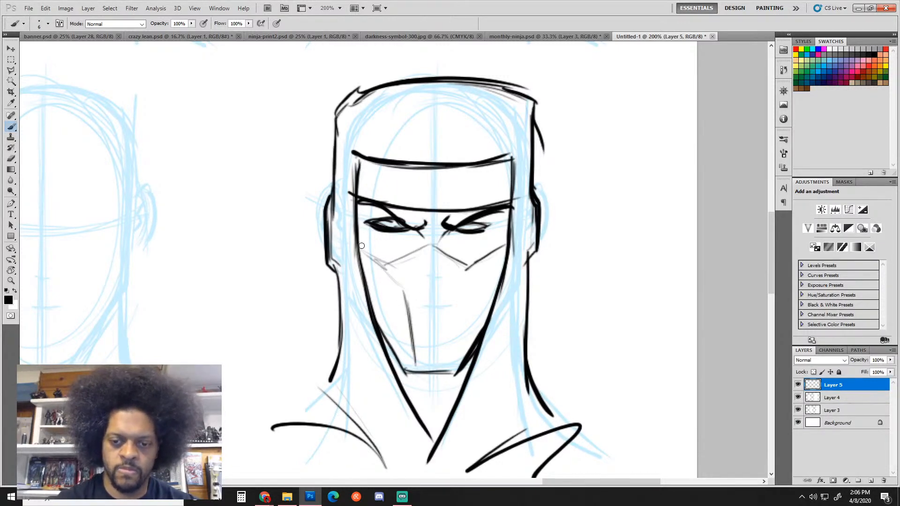
left_click_drag(362, 245, 407, 298)
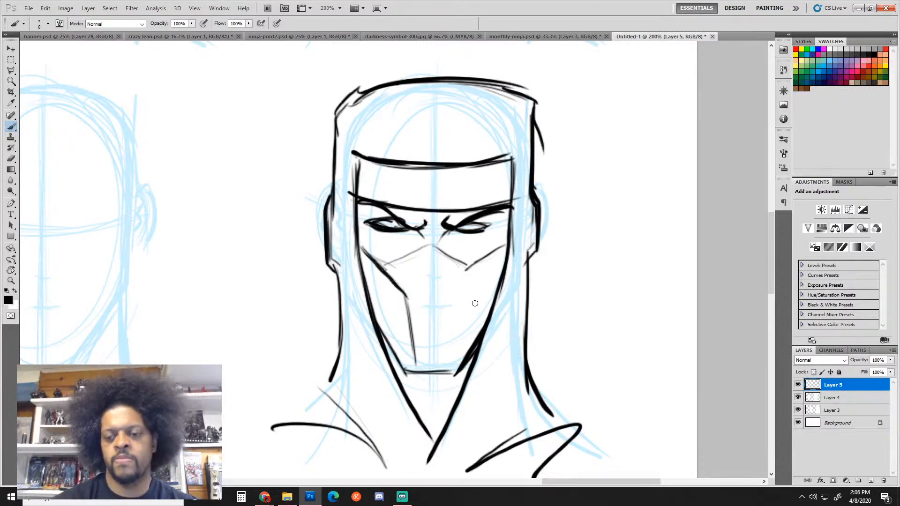
Step: Draw the mirrored panel edge on the mask's right half and erase its doubled line near the chin
left_click_drag(492, 250, 449, 288)
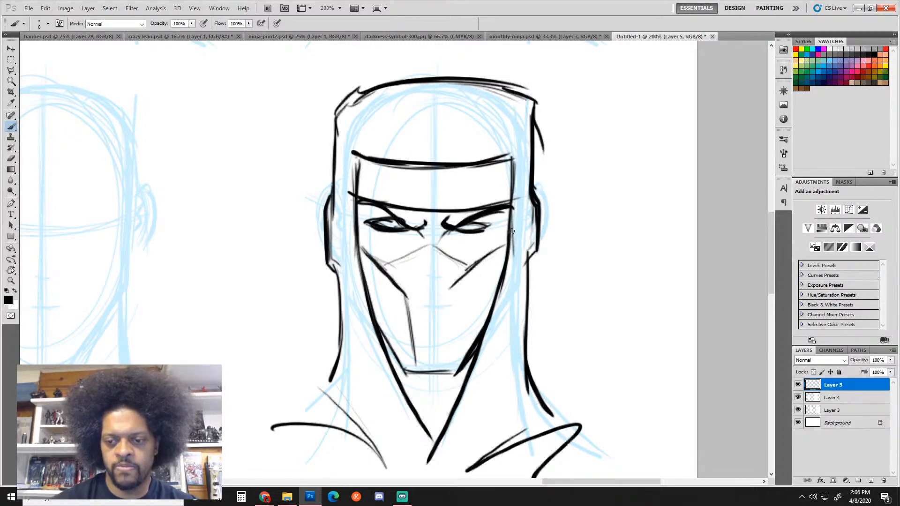
mouse_move(505, 244)
left_mouse_down()
mouse_move(451, 288)
mouse_move(452, 352)
left_mouse_up()
left_click_drag(453, 294, 448, 373)
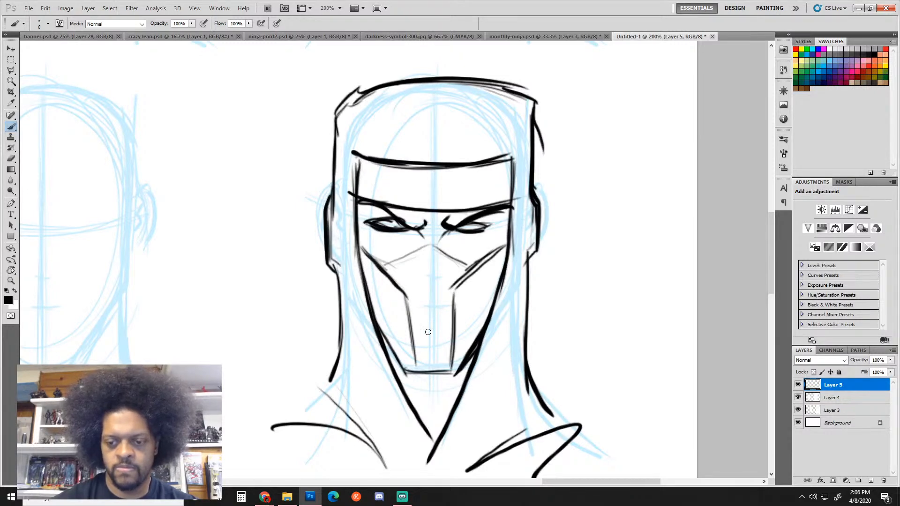
left_click_drag(452, 289, 442, 371)
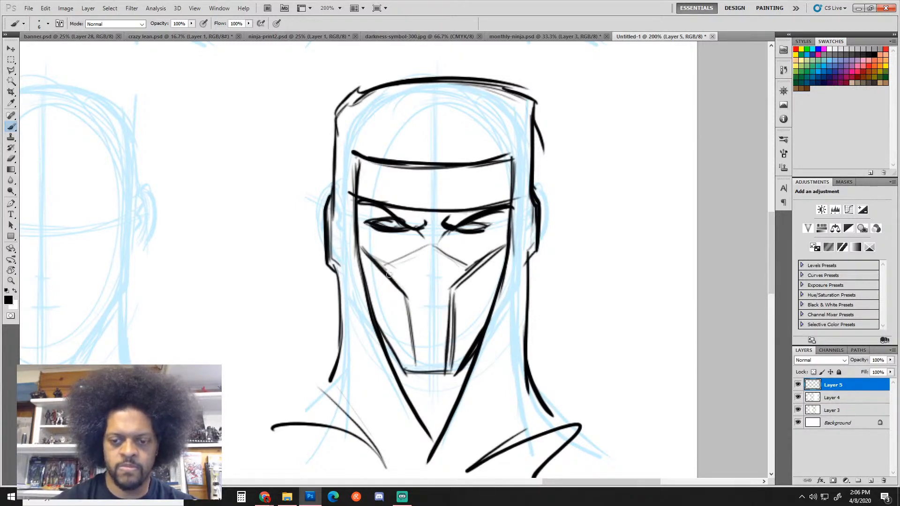
mouse_move(379, 264)
left_mouse_down()
mouse_move(402, 288)
mouse_move(414, 370)
left_mouse_up()
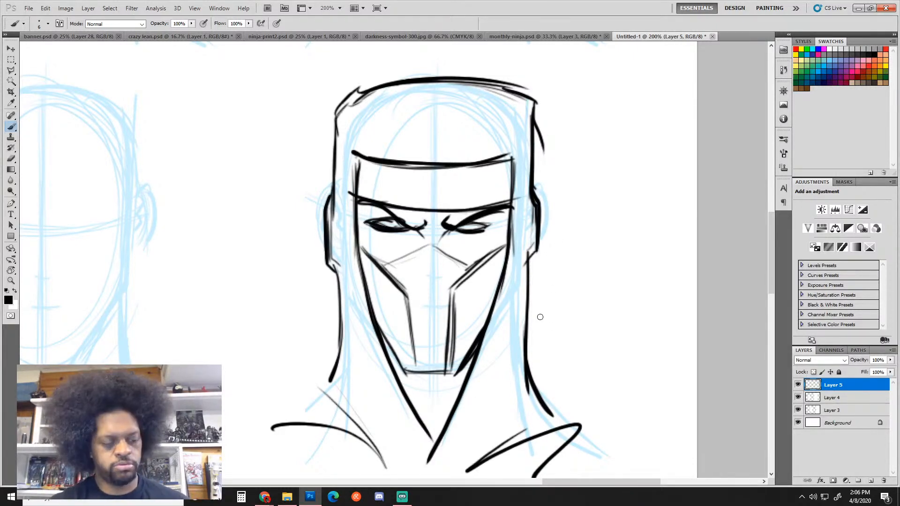
key("e")
left_click_drag(454, 317, 449, 370)
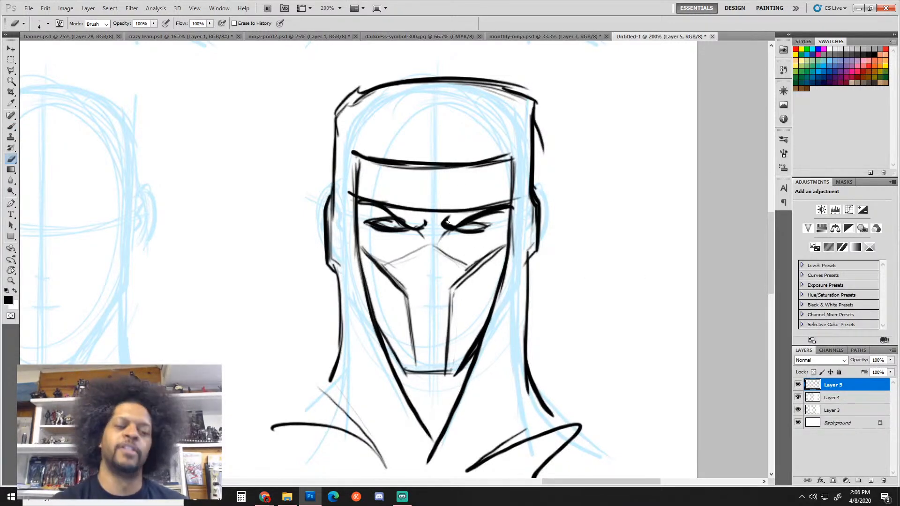
Step: Darken the mask's peaked edge over the nose and both panel edges down to the chin
key("b")
left_click_drag(433, 243, 476, 270)
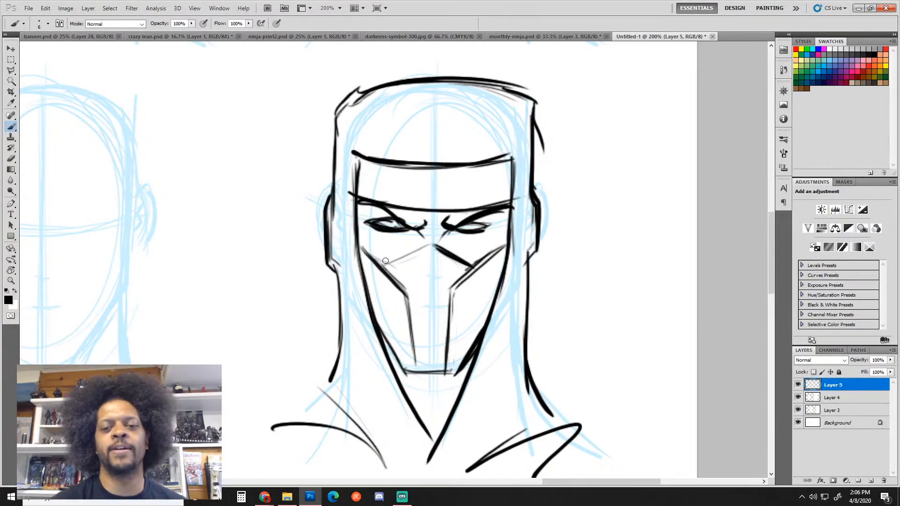
left_click_drag(381, 264, 432, 244)
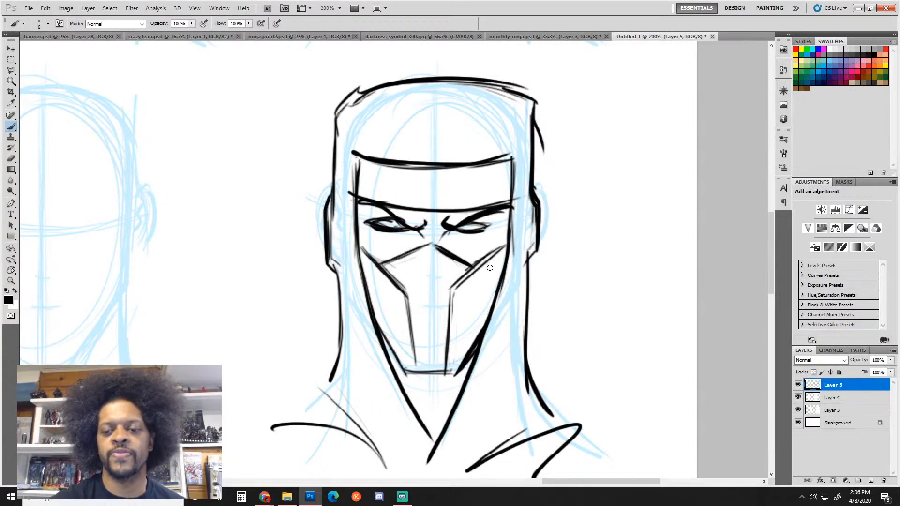
left_click_drag(458, 279, 518, 231)
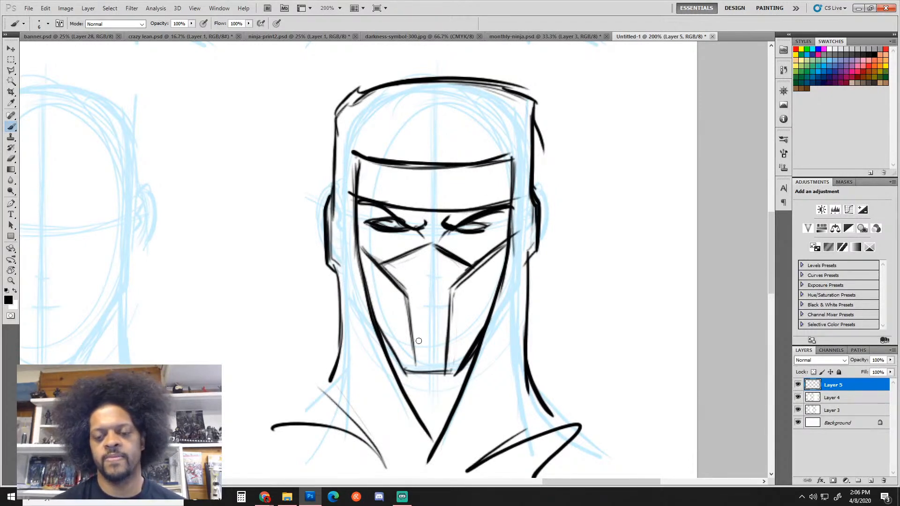
left_click_drag(405, 294, 415, 378)
left_click_drag(453, 295, 446, 355)
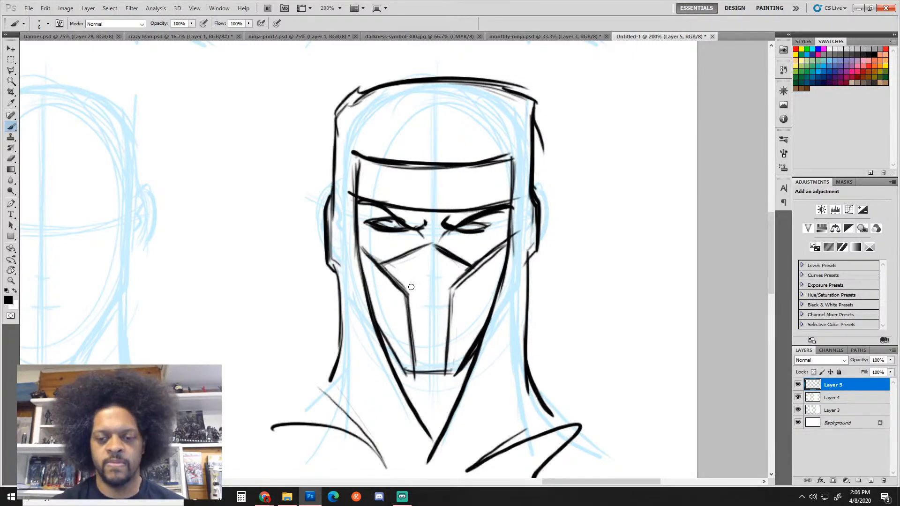
Step: Add a small peaked line between the mask's panel edges and shift the left vertical edge outward, erasing the inner line
mouse_move(409, 296)
left_mouse_down()
mouse_move(429, 281)
mouse_move(448, 307)
mouse_move(452, 298)
mouse_move(413, 299)
left_mouse_up()
left_click_drag(386, 272, 424, 246)
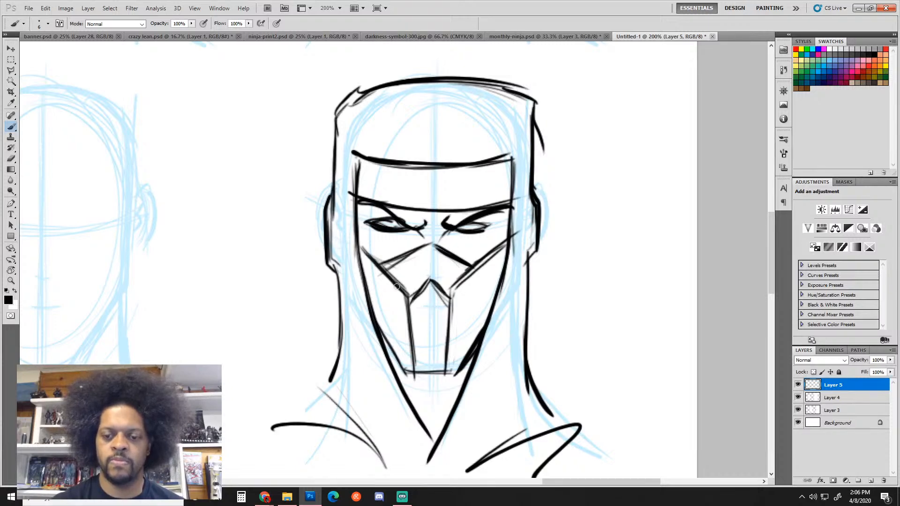
left_click_drag(397, 291, 412, 374)
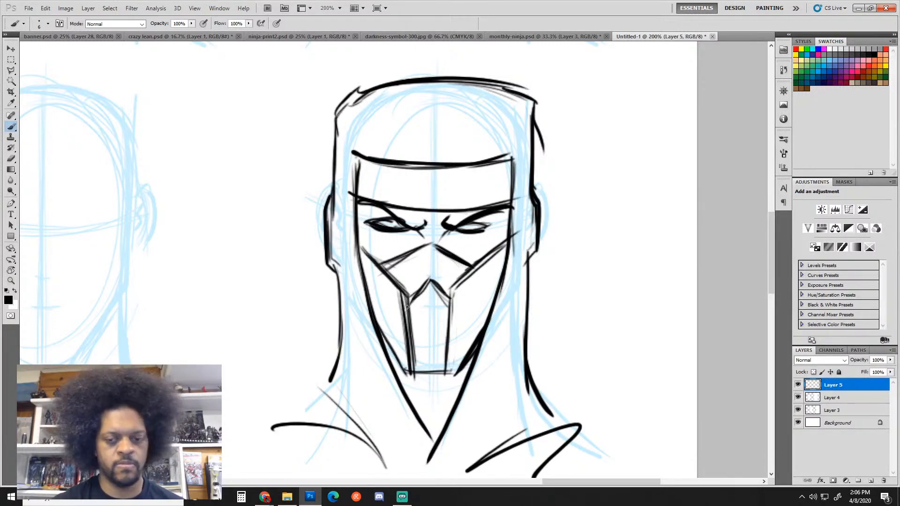
key("e")
left_click_drag(412, 342, 406, 288)
left_click_drag(407, 323, 414, 359)
key("b")
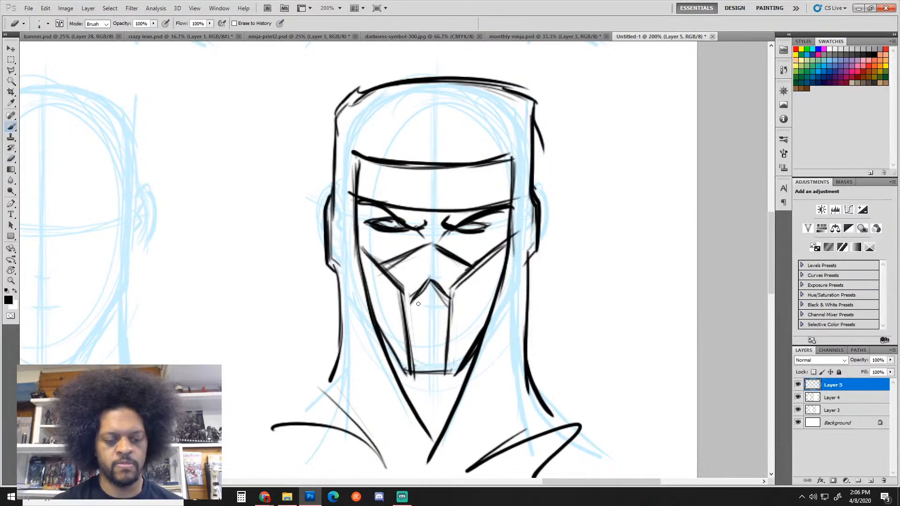
mouse_move(406, 301)
left_mouse_down()
mouse_move(429, 280)
mouse_move(453, 301)
mouse_move(443, 349)
left_mouse_up()
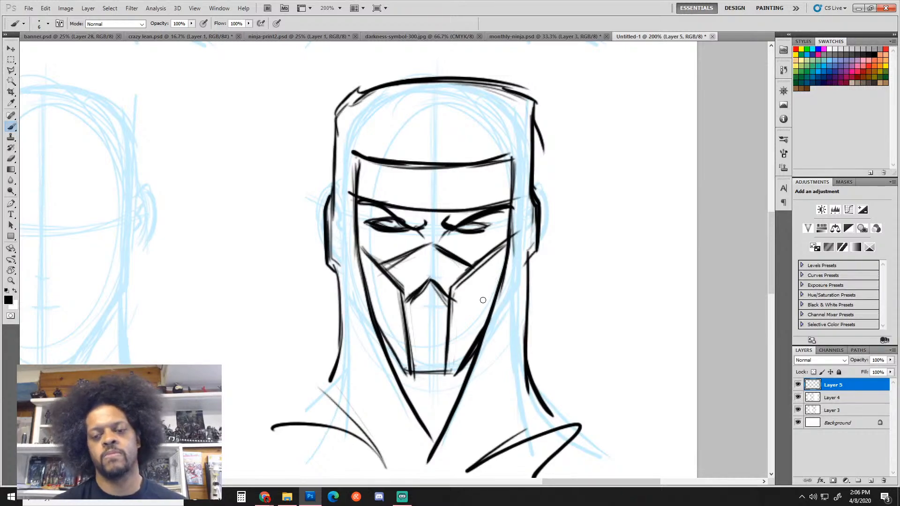
Step: Fill the V-shaped area below the jaw and chin with solid black
scroll(486, 301, "down", 2)
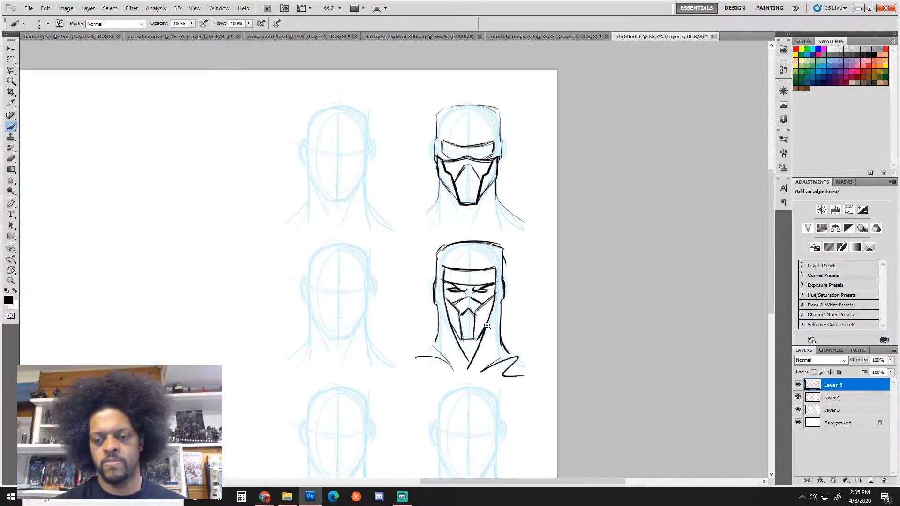
scroll(487, 326, "up", 2)
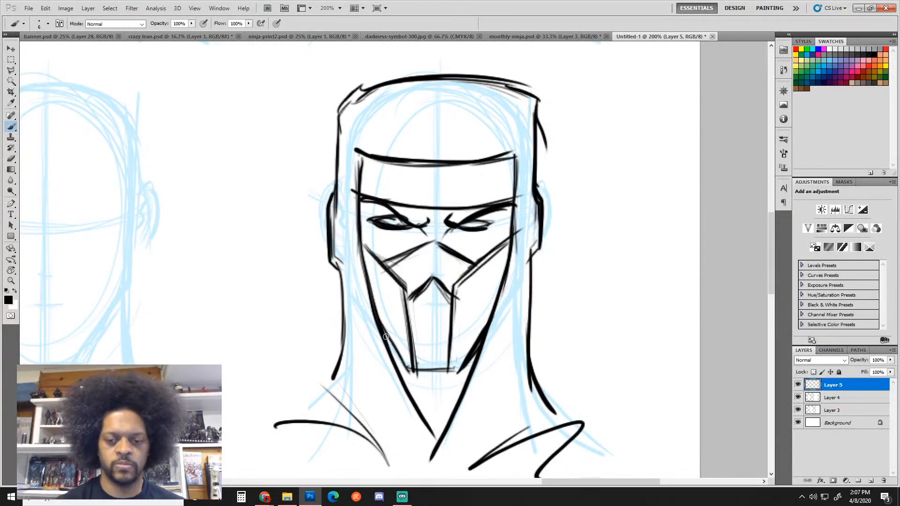
mouse_move(386, 337)
left_mouse_down()
mouse_move(408, 383)
mouse_move(445, 411)
left_mouse_up()
mouse_move(410, 373)
left_mouse_down()
mouse_move(453, 378)
mouse_move(418, 382)
mouse_move(433, 397)
mouse_move(471, 365)
mouse_move(451, 376)
mouse_move(433, 443)
mouse_move(486, 325)
left_mouse_up()
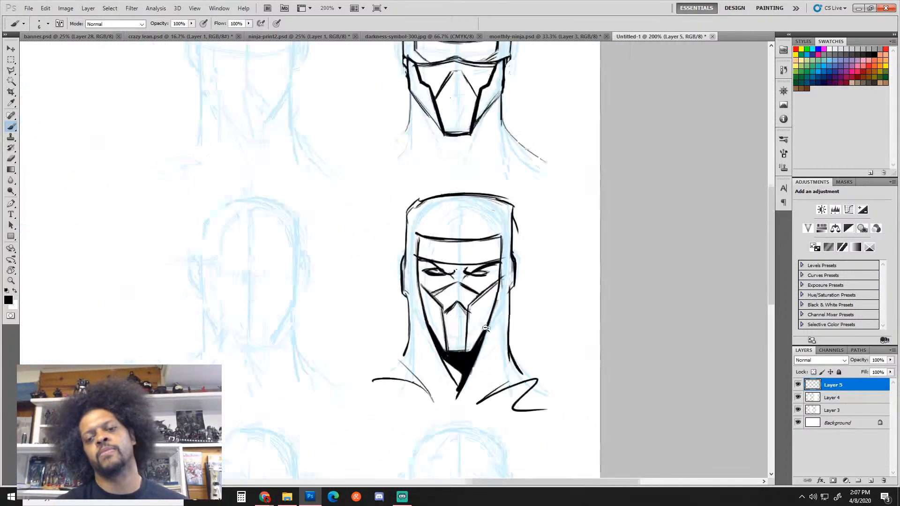
Step: Thicken the lower head's outline down both sides of the hood and neck to the collar
key("ctrl+minus")
key("ctrl+minus")
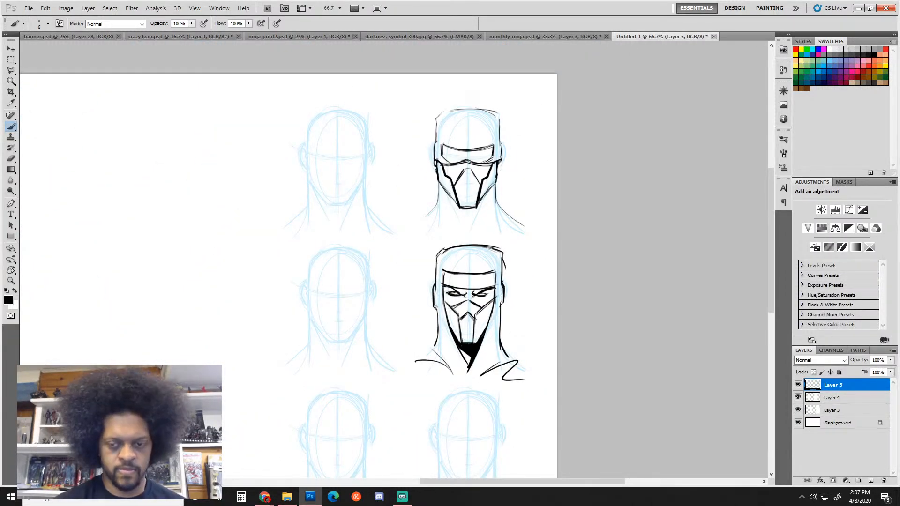
mouse_move(433, 282)
left_mouse_down()
mouse_move(428, 349)
mouse_move(435, 361)
left_mouse_up()
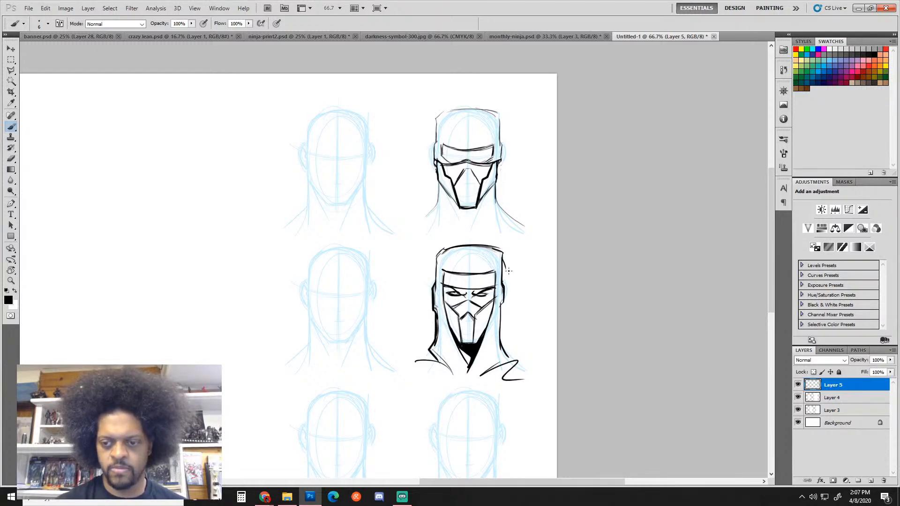
left_click_drag(503, 253, 500, 349)
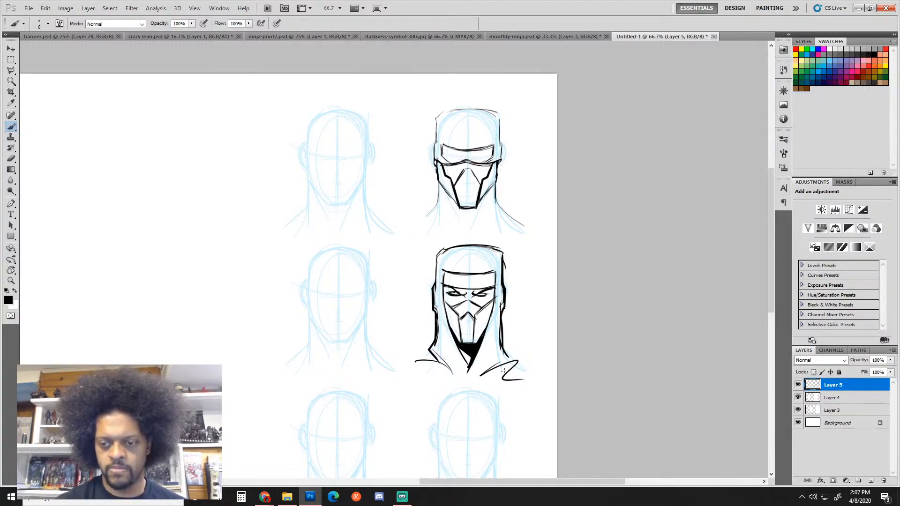
Step: Draw a round emblem flanked by small dots on the forehead band, and sketch loose shoulder and chest lines below the neck
left_click_drag(470, 281, 468, 280)
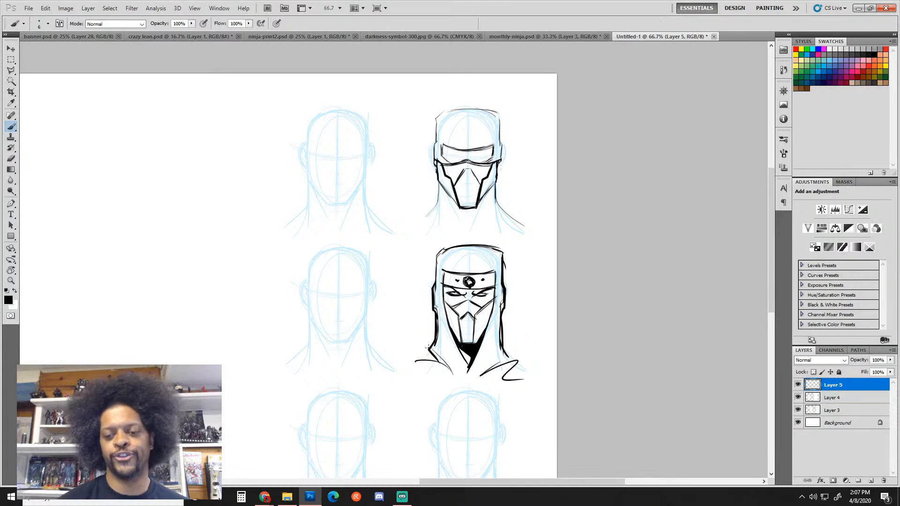
mouse_move(427, 348)
left_mouse_down()
mouse_move(402, 362)
mouse_move(467, 367)
mouse_move(528, 357)
mouse_move(498, 364)
left_mouse_up()
mouse_move(429, 376)
left_mouse_down()
mouse_move(502, 384)
mouse_move(498, 398)
left_mouse_up()
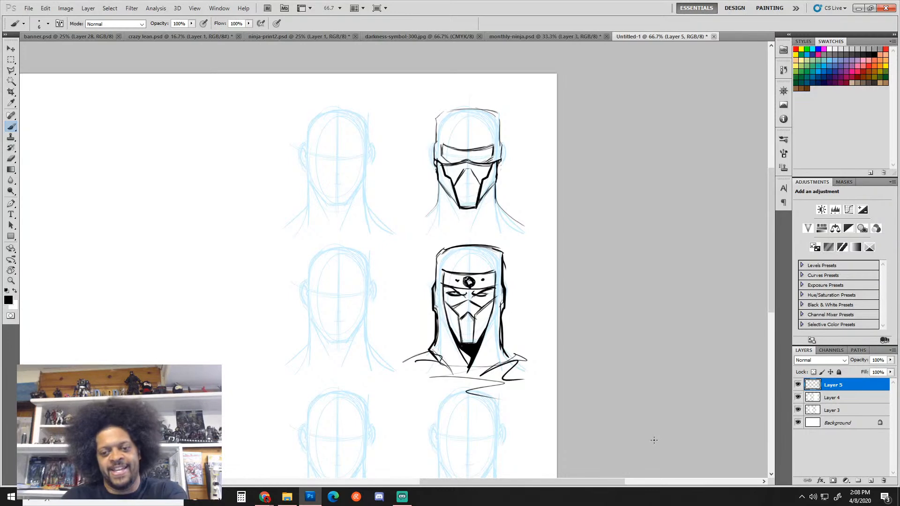
Step: Erase the loose chest scribbles below the second masked head's shoulders with a size 70 eraser
key("e")
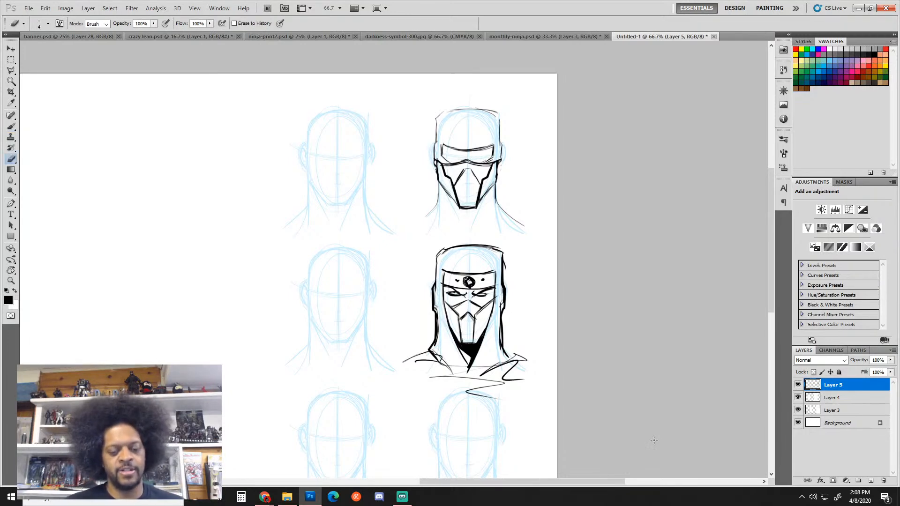
key("bracketright")
key("bracketright")
key("bracketright")
key("bracketright")
key("bracketright")
key("bracketright")
key("bracketright")
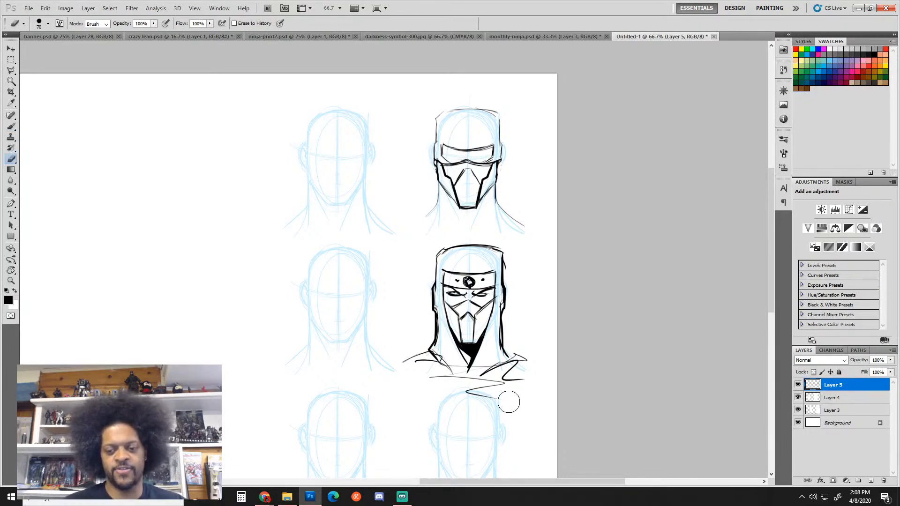
left_click_drag(507, 400, 457, 382)
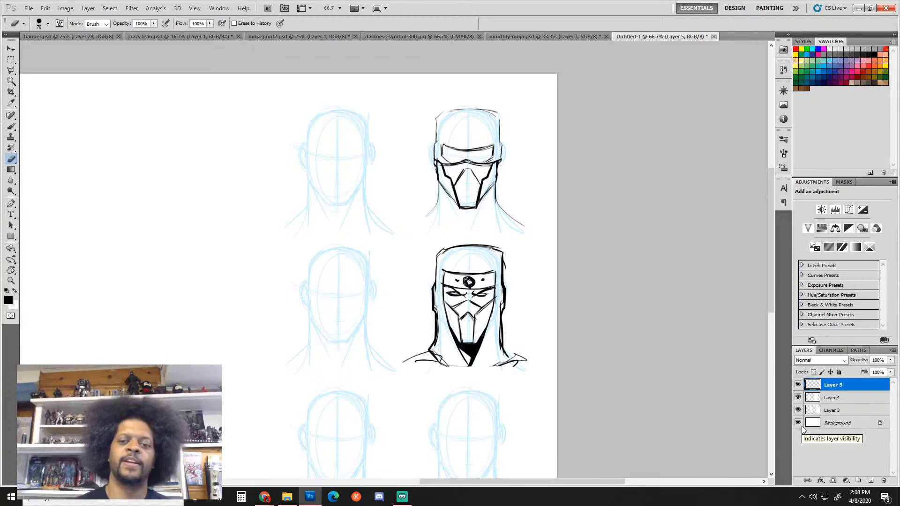
scroll(527, 303, "up", 2)
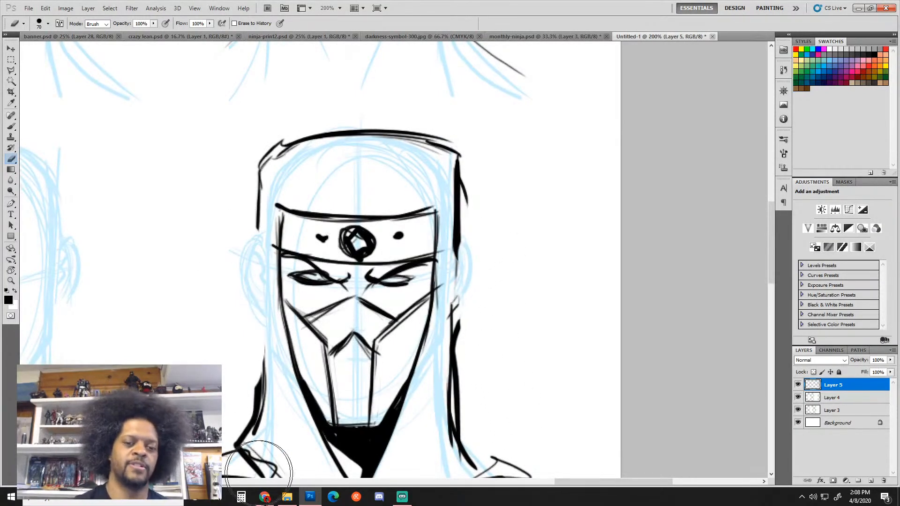
scroll(536, 341, "down", 2)
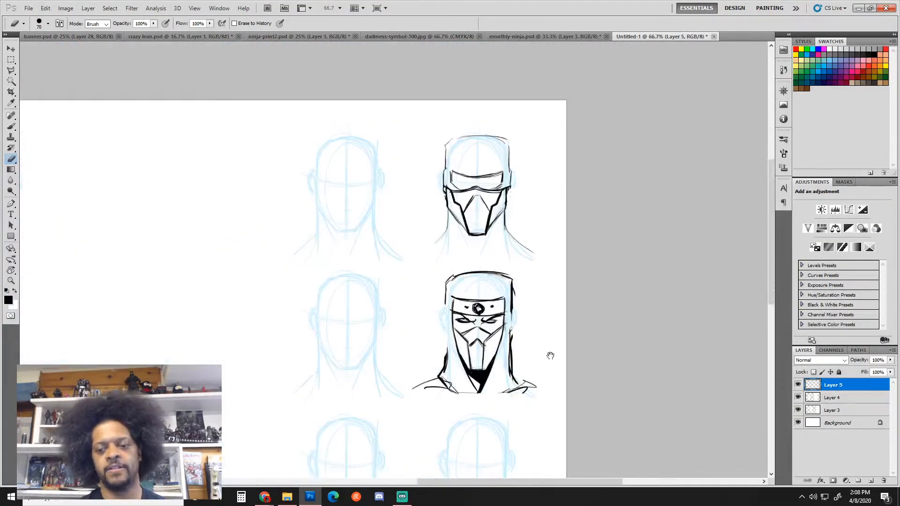
left_click_drag(548, 354, 561, 297)
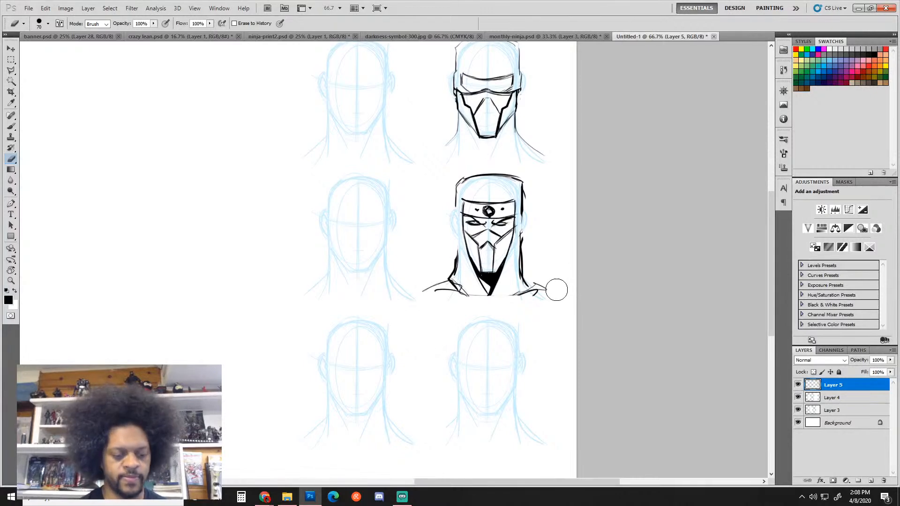
Step: Close the gaps in the second head's hood outline on both sides with thick black strokes and extend them onto the shoulders
key("b")
left_click_drag(521, 213, 521, 241)
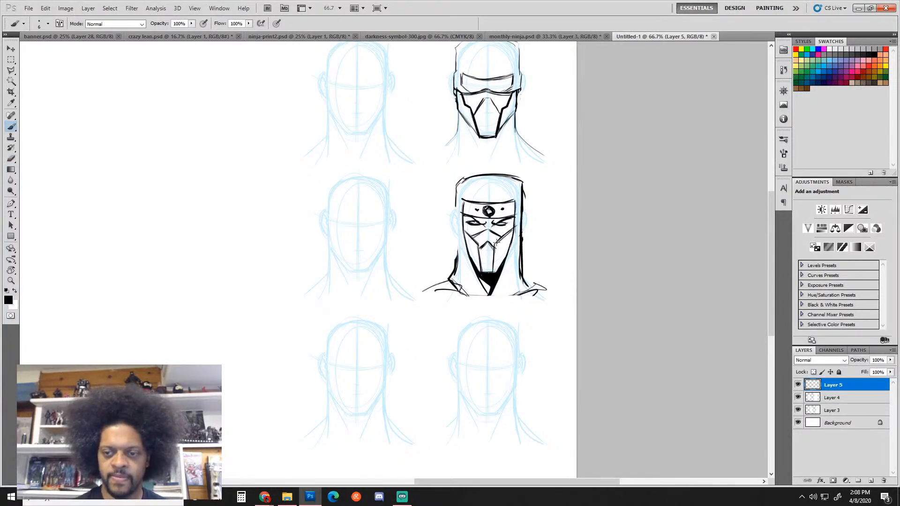
left_click_drag(459, 200, 452, 282)
left_click_drag(458, 222, 450, 271)
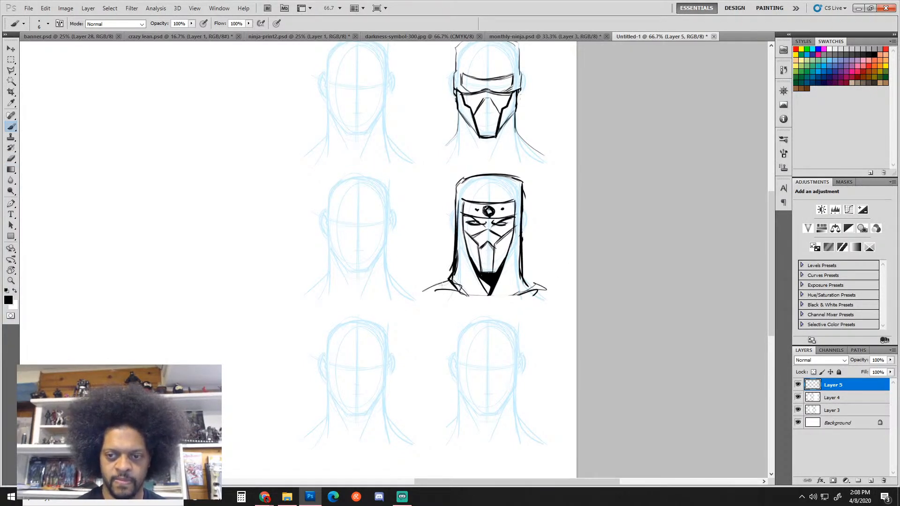
left_click_drag(526, 275, 545, 291)
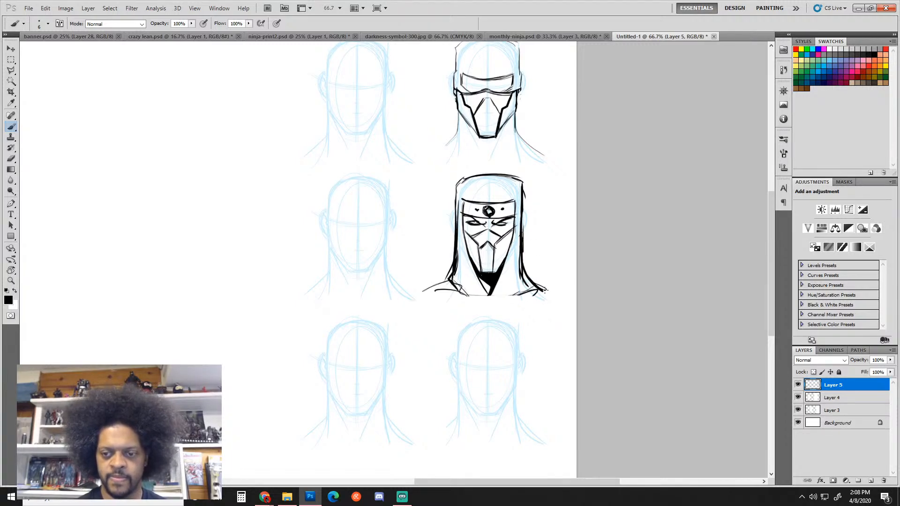
left_click_drag(444, 280, 416, 294)
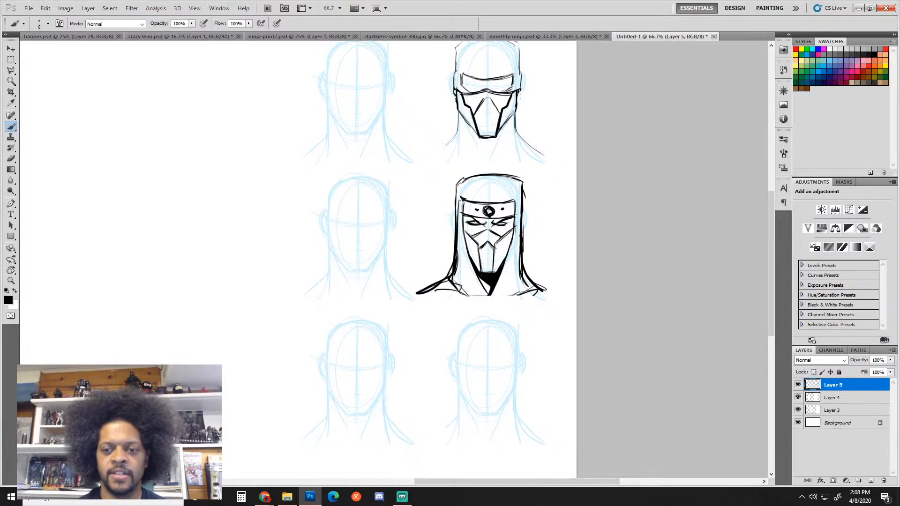
Step: Thicken the hood's face opening down to a point below the chin, and strengthen its top outline and right shoulder line
left_click_drag(462, 214, 489, 302)
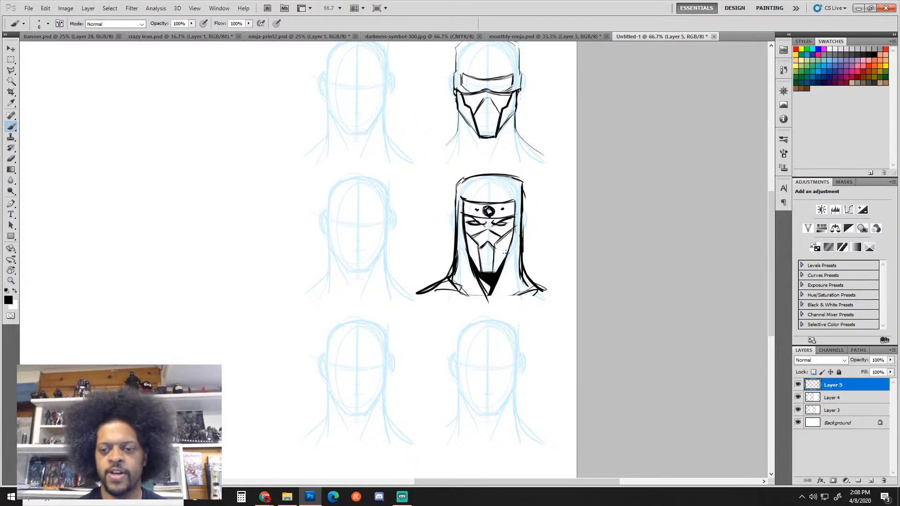
left_click_drag(517, 202, 507, 257)
left_click_drag(514, 220, 491, 297)
left_click_drag(505, 265, 488, 313)
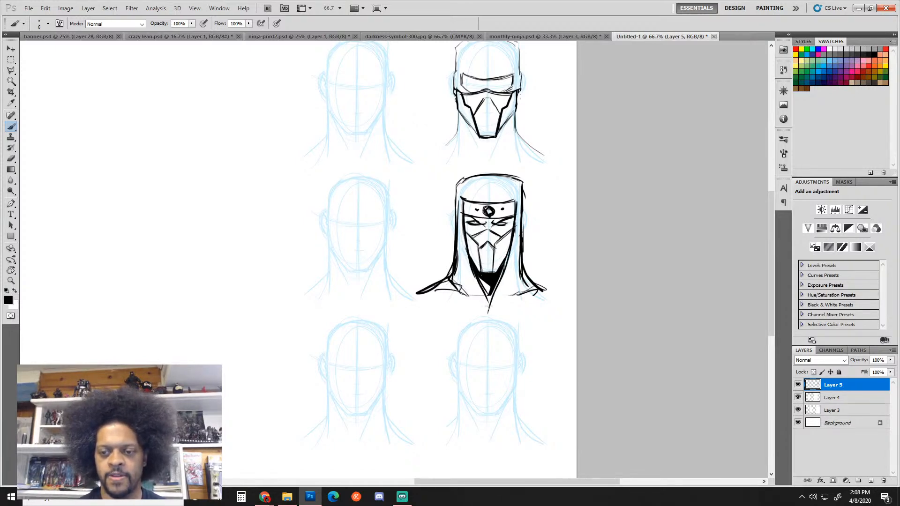
left_click_drag(476, 278, 489, 307)
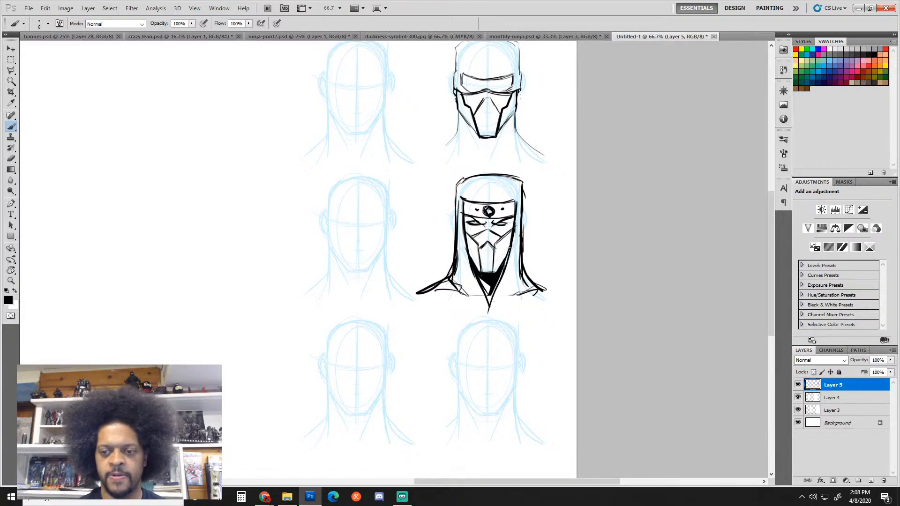
left_click_drag(516, 204, 515, 223)
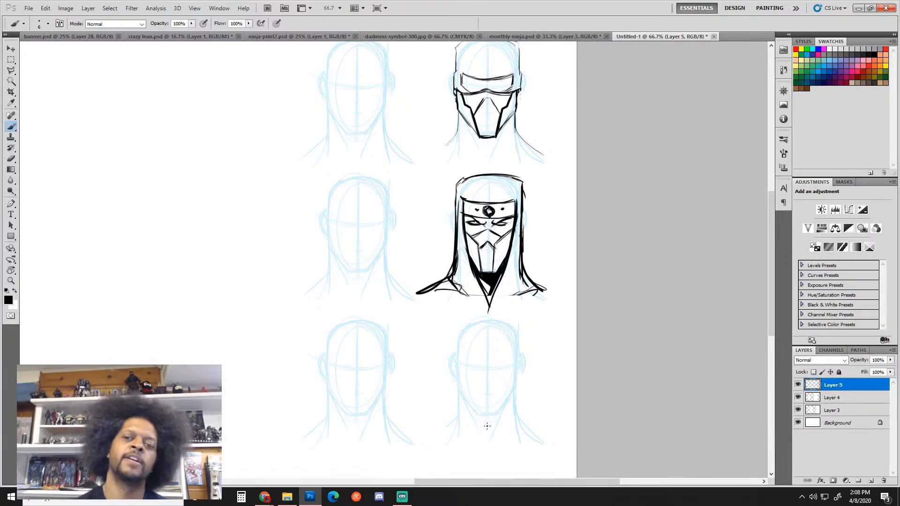
left_click_drag(523, 270, 562, 301)
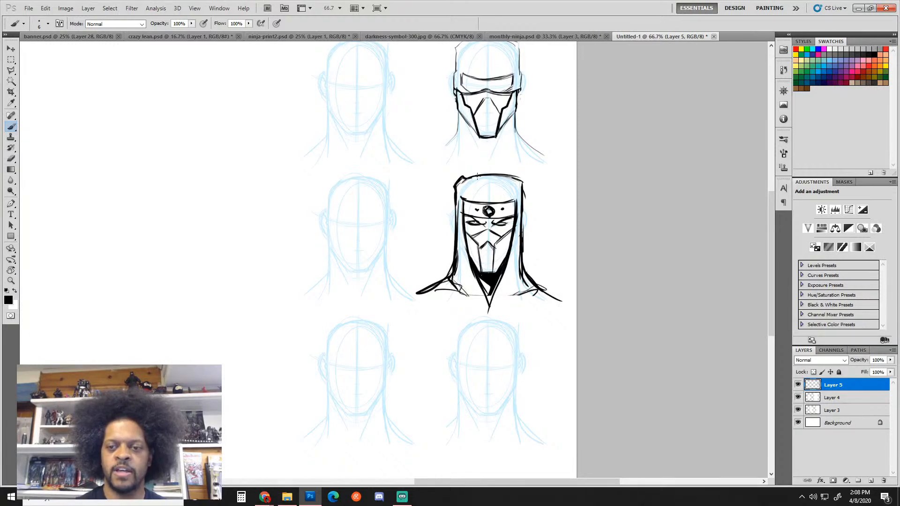
mouse_move(477, 176)
left_mouse_down()
mouse_move(521, 185)
mouse_move(524, 236)
left_mouse_up()
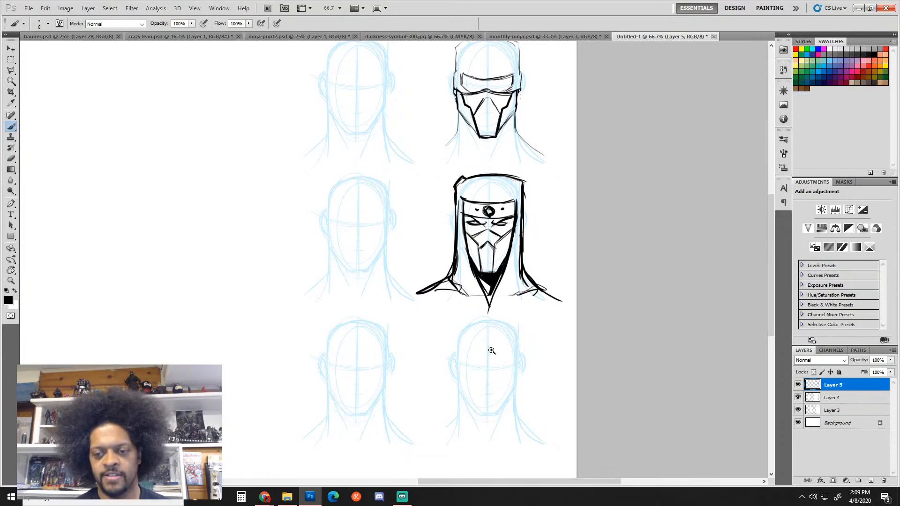
Step: Draw the left cheek panel and the left half of the mask's slanted upper edge on the third head in the right column
scroll(490, 356, "up", 2)
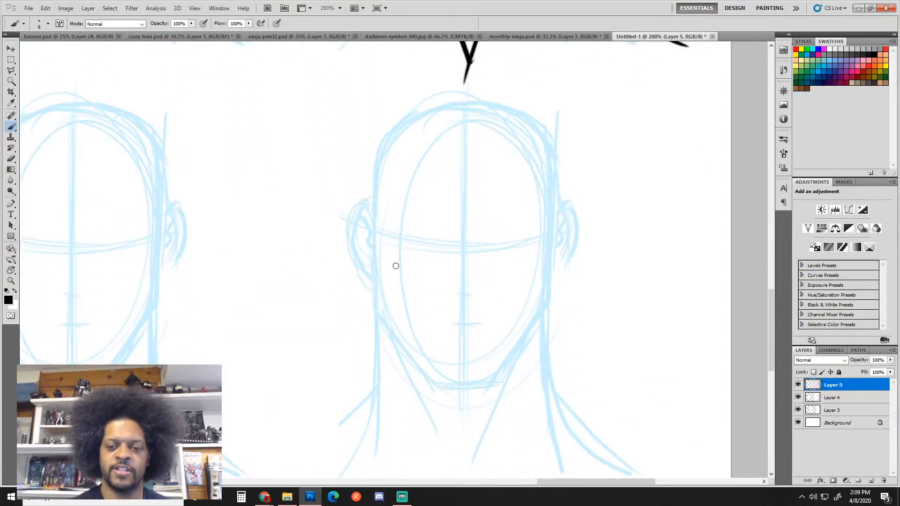
left_click_drag(443, 257, 407, 268)
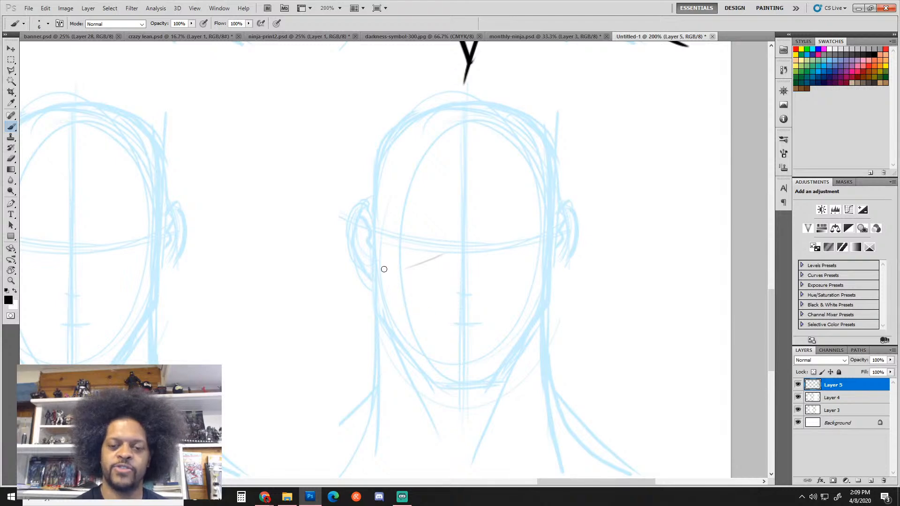
mouse_move(379, 268)
left_mouse_down()
mouse_move(415, 292)
mouse_move(434, 350)
left_mouse_up()
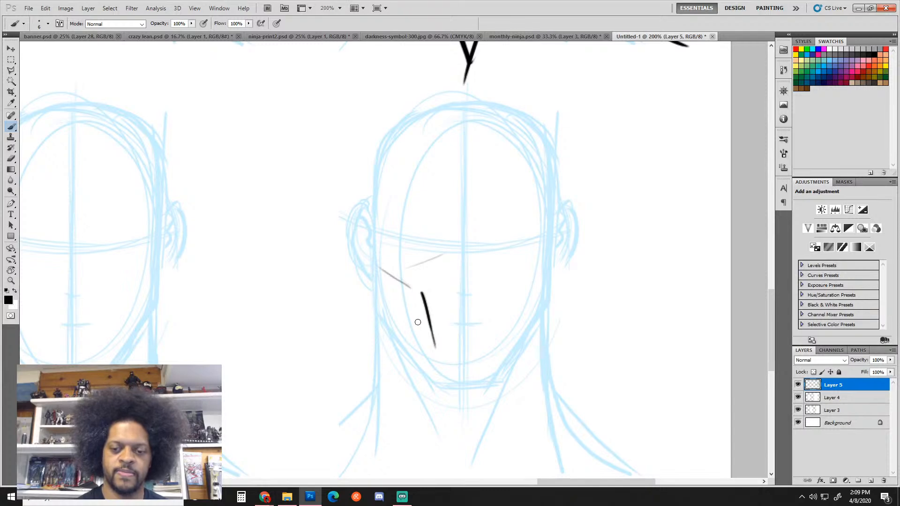
left_click_drag(409, 319, 435, 355)
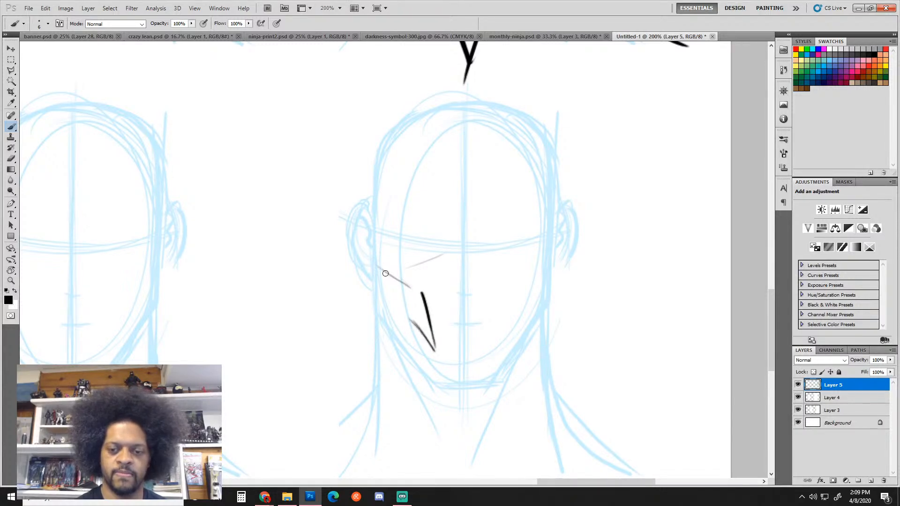
mouse_move(382, 270)
left_mouse_down()
mouse_move(429, 297)
mouse_move(469, 247)
left_mouse_up()
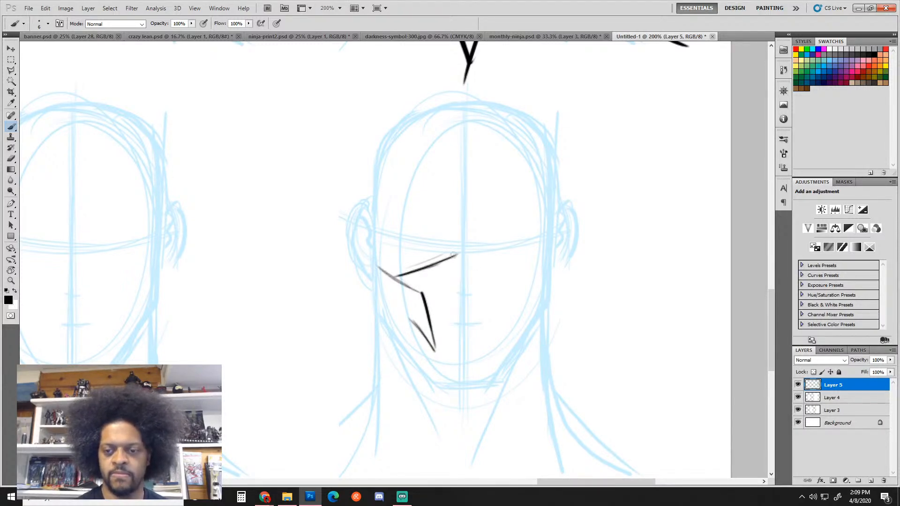
left_click_drag(398, 277, 459, 251)
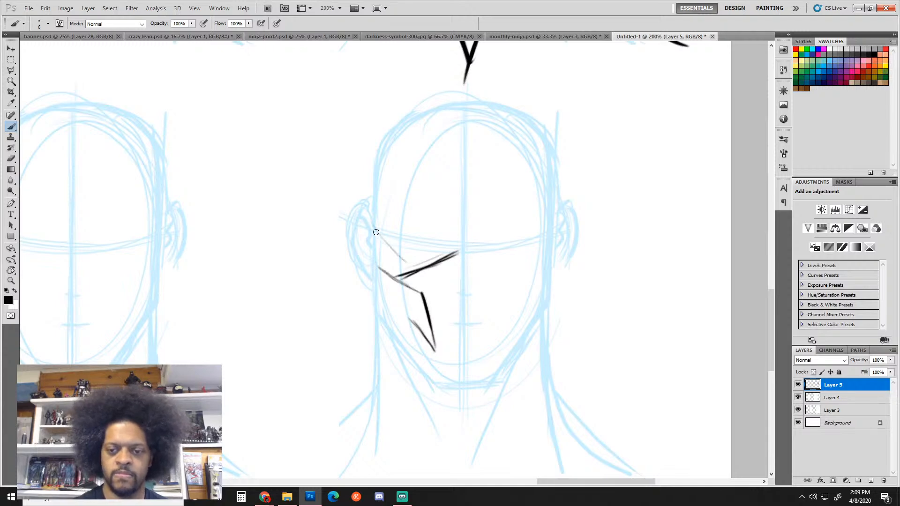
Step: Add the mask's left temple line, the right half of its peaked upper edge, and a matching angular right cheek panel
mouse_move(375, 231)
left_mouse_down()
mouse_move(417, 271)
mouse_move(468, 251)
mouse_move(506, 282)
left_mouse_up()
left_click_drag(468, 252, 514, 281)
mouse_move(476, 259)
left_mouse_down()
mouse_move(517, 274)
mouse_move(492, 307)
left_mouse_up()
mouse_move(533, 275)
left_mouse_down()
mouse_move(492, 298)
mouse_move(515, 287)
mouse_move(493, 303)
mouse_move(490, 342)
left_mouse_up()
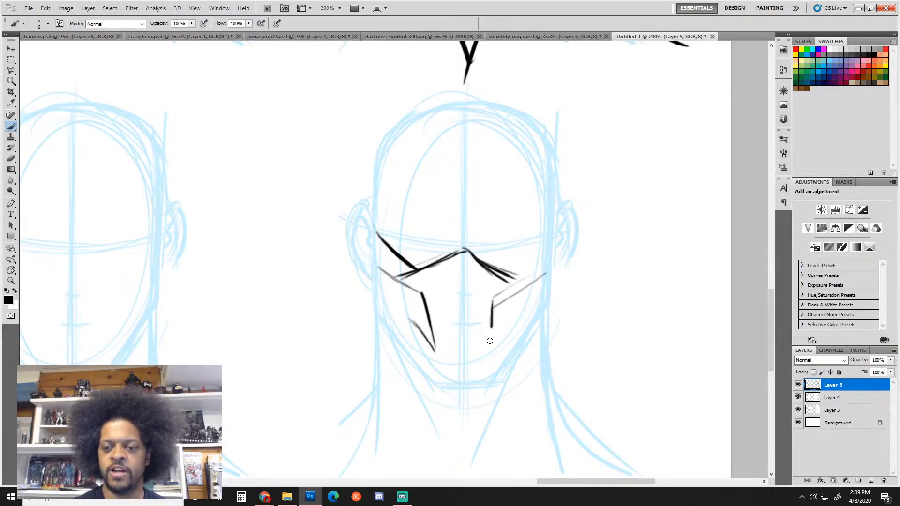
mouse_move(494, 303)
left_mouse_down()
mouse_move(489, 344)
mouse_move(509, 317)
mouse_move(543, 301)
left_mouse_up()
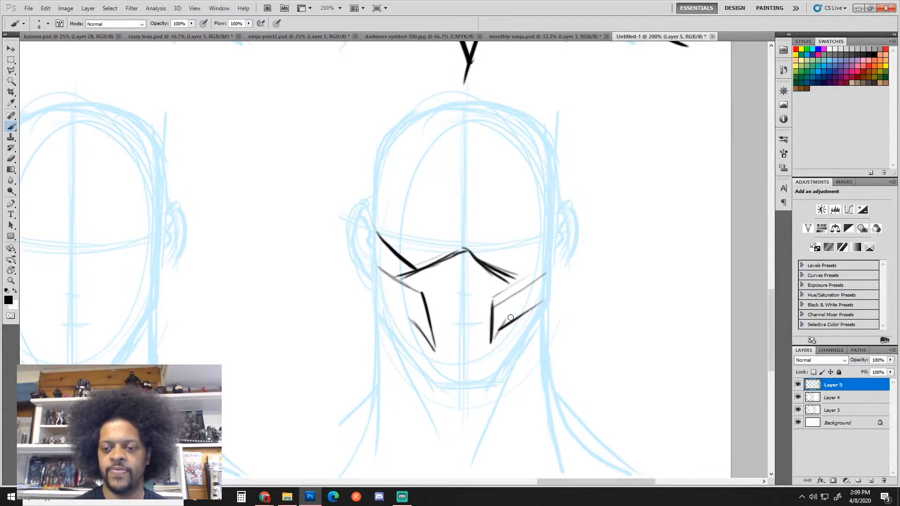
mouse_move(491, 342)
left_mouse_down()
mouse_move(510, 313)
mouse_move(541, 296)
mouse_move(541, 269)
left_mouse_up()
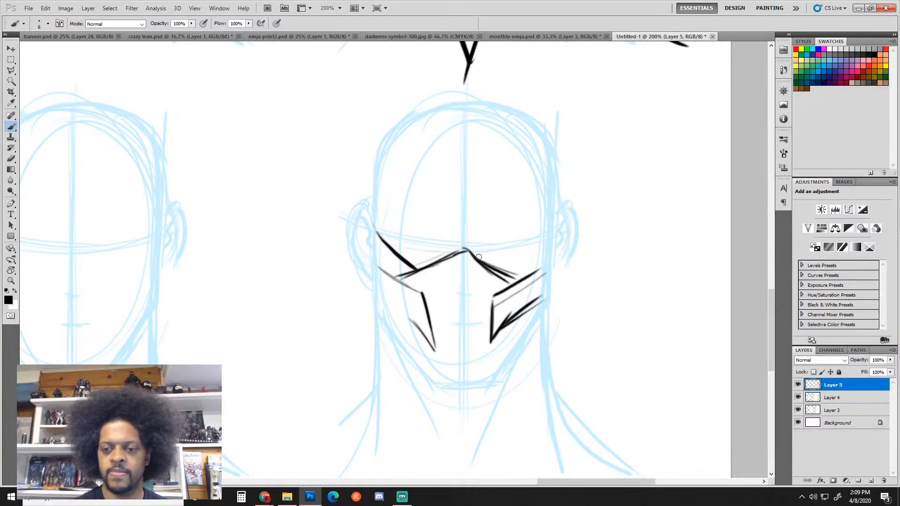
Step: Draw the mask's right temple line and thicken the peaked upper edge across the nose bridge
mouse_move(468, 250)
left_mouse_down()
mouse_move(536, 273)
mouse_move(472, 256)
mouse_move(500, 266)
mouse_move(554, 230)
left_mouse_up()
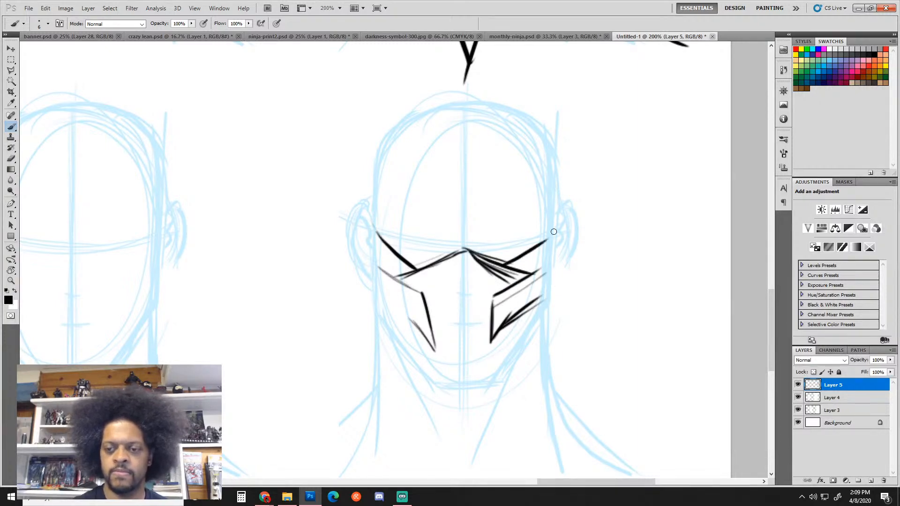
left_click_drag(503, 266, 556, 227)
left_click_drag(403, 278, 463, 243)
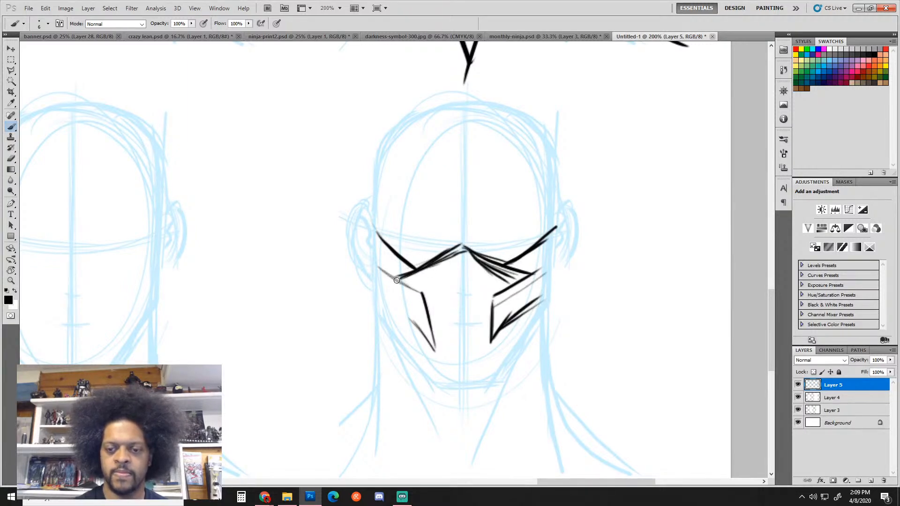
mouse_move(396, 280)
left_mouse_down()
mouse_move(452, 254)
mouse_move(447, 259)
mouse_move(468, 255)
mouse_move(527, 280)
left_mouse_up()
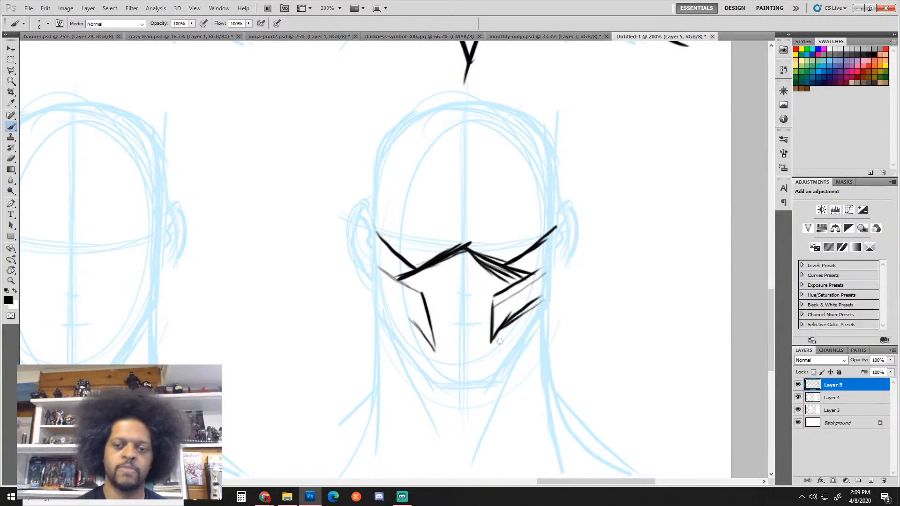
Step: Darken both cheek panels' edges and curve their lower lines outward to the sides of the face
left_click_drag(378, 261, 421, 292)
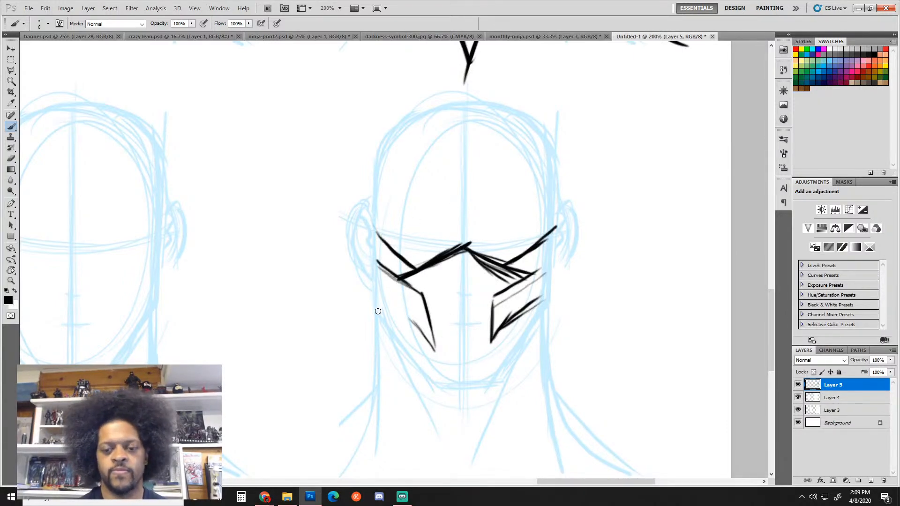
mouse_move(378, 313)
left_mouse_down()
mouse_move(414, 330)
mouse_move(387, 312)
mouse_move(433, 351)
left_mouse_up()
left_click_drag(422, 292, 434, 349)
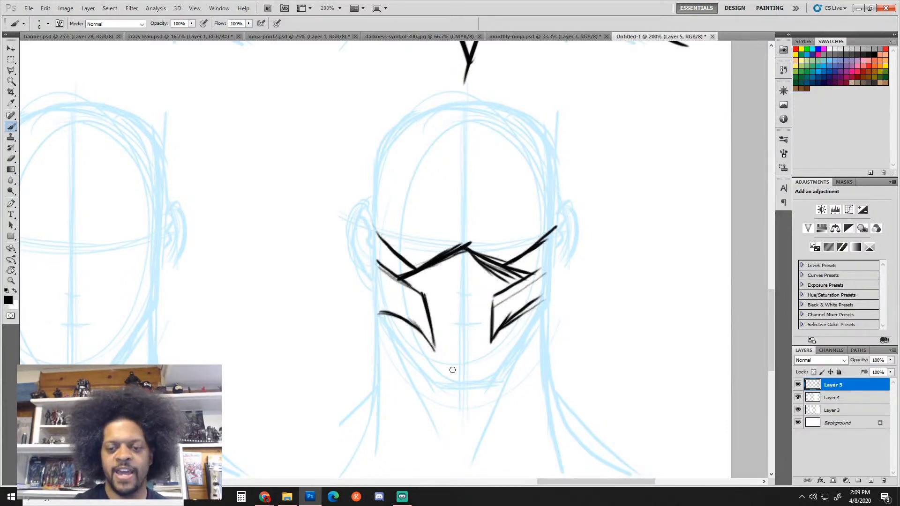
left_click_drag(500, 334, 558, 305)
left_click_drag(495, 294, 543, 271)
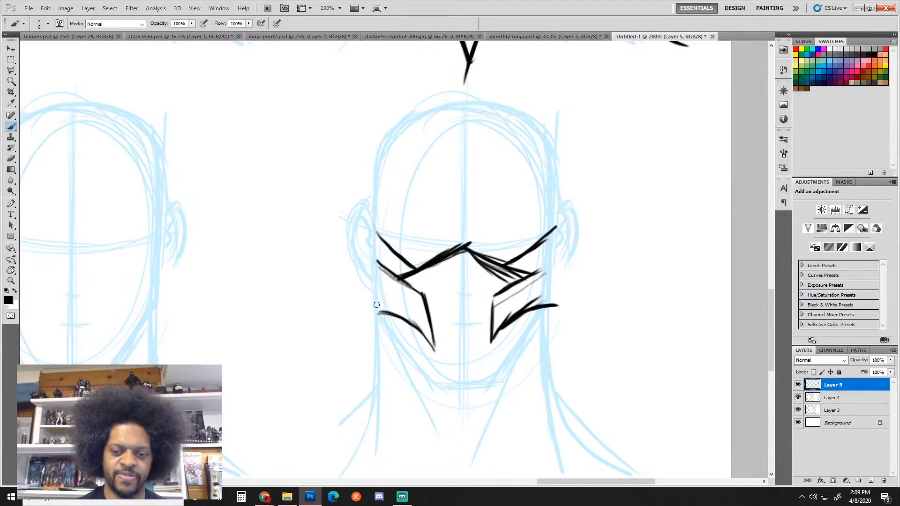
Step: Outline the mask's outer sides and draw tapering jaw lines joined by a flat chin line
left_click_drag(375, 313, 370, 258)
left_click_drag(370, 291, 377, 220)
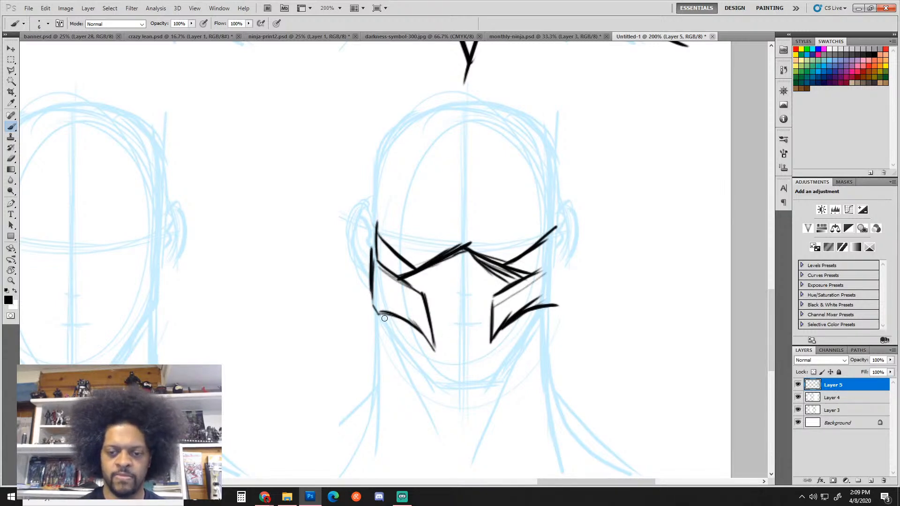
mouse_move(384, 317)
left_mouse_down()
mouse_move(410, 354)
mouse_move(407, 344)
mouse_move(460, 389)
mouse_move(429, 386)
mouse_move(490, 386)
left_mouse_up()
left_click_drag(544, 313, 485, 391)
mouse_move(425, 395)
left_mouse_down()
mouse_move(495, 389)
mouse_move(487, 387)
left_mouse_up()
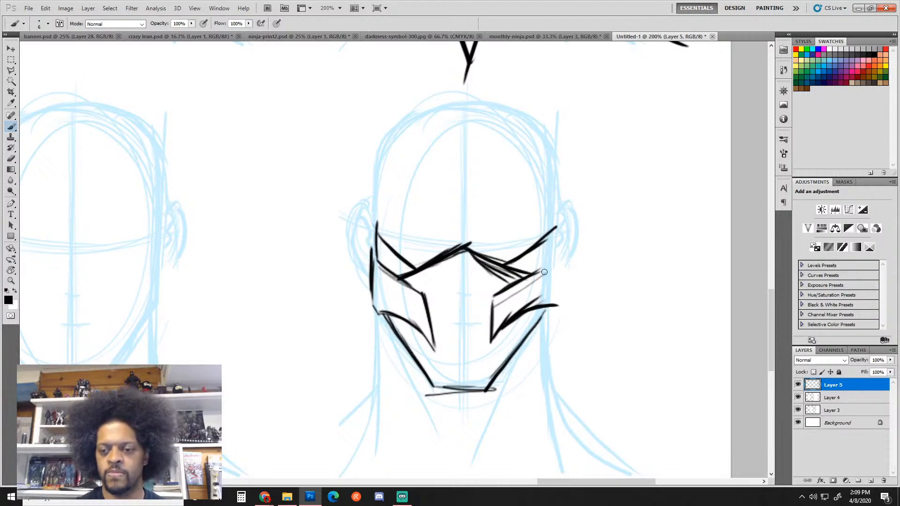
mouse_move(556, 257)
left_mouse_down()
mouse_move(552, 294)
mouse_move(556, 226)
mouse_move(554, 259)
left_mouse_up()
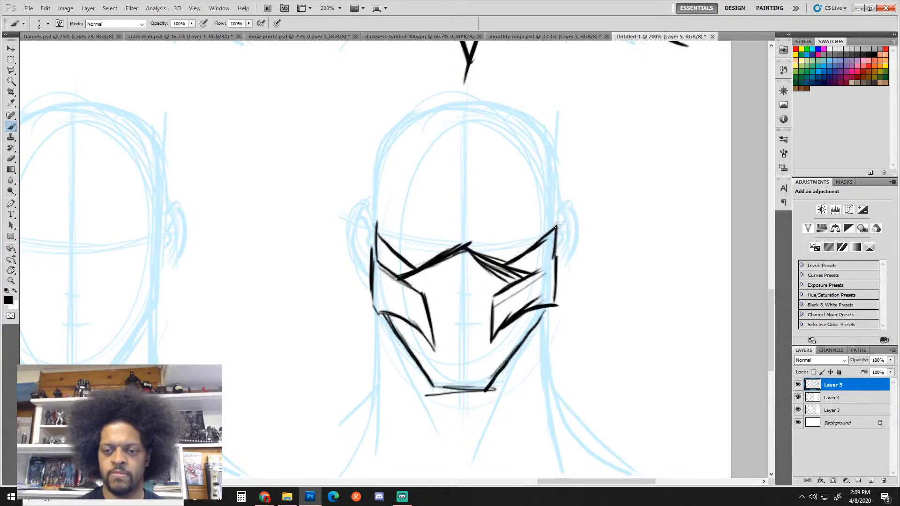
Step: Draw angry slanted brows and narrow eyes above the third head's mask
left_click_drag(447, 241, 414, 218)
mouse_move(385, 212)
left_mouse_down()
mouse_move(441, 241)
mouse_move(499, 236)
mouse_move(541, 215)
mouse_move(485, 245)
mouse_move(420, 232)
mouse_move(440, 242)
mouse_move(395, 241)
mouse_move(421, 250)
mouse_move(504, 237)
mouse_move(528, 245)
mouse_move(514, 244)
left_mouse_up()
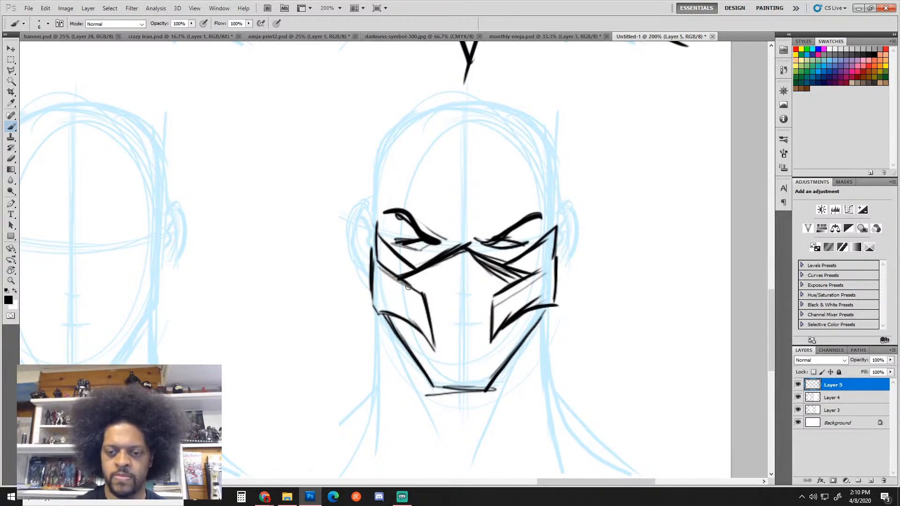
Step: Darken the inner edges of the third mask's cheek panels and draw a U-shaped vent with pointed tips between them
left_click_drag(426, 293, 436, 350)
mouse_move(407, 323)
left_mouse_down()
mouse_move(457, 341)
mouse_move(438, 360)
left_mouse_up()
left_click_drag(437, 357, 433, 314)
mouse_move(492, 309)
left_mouse_down()
mouse_move(490, 355)
mouse_move(499, 330)
mouse_move(553, 302)
left_mouse_up()
mouse_move(409, 283)
left_mouse_down()
mouse_move(428, 294)
mouse_move(441, 395)
left_mouse_up()
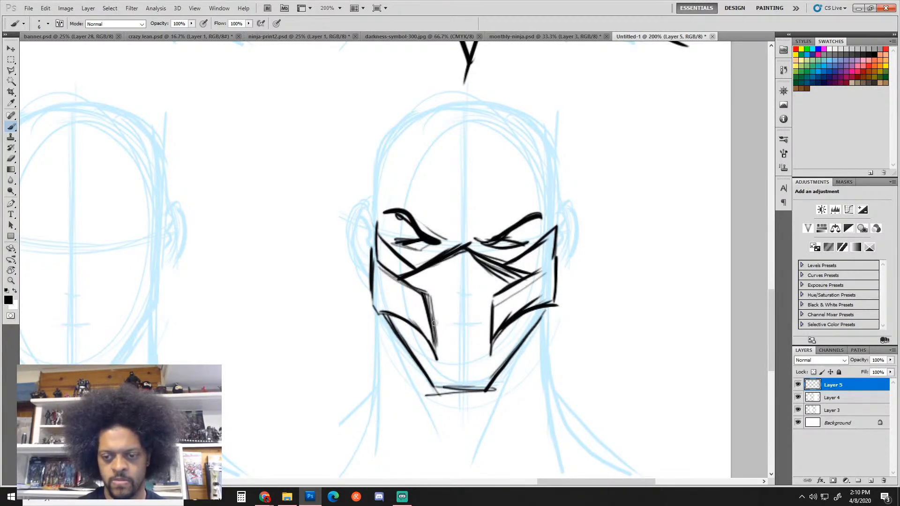
mouse_move(436, 322)
left_mouse_down()
mouse_move(449, 301)
mouse_move(450, 331)
mouse_move(475, 330)
mouse_move(476, 300)
mouse_move(490, 322)
mouse_move(450, 301)
mouse_move(449, 329)
mouse_move(475, 329)
mouse_move(478, 300)
mouse_move(489, 317)
left_mouse_up()
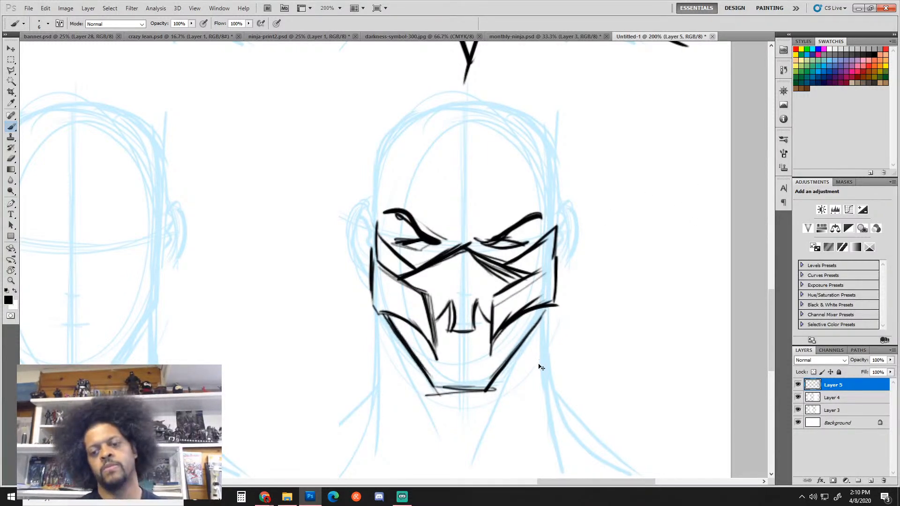
Step: Erase the stray strokes beneath both slopes of the third mask's peaked upper edge with a small eraser
scroll(541, 367, "down", 2, "alt")
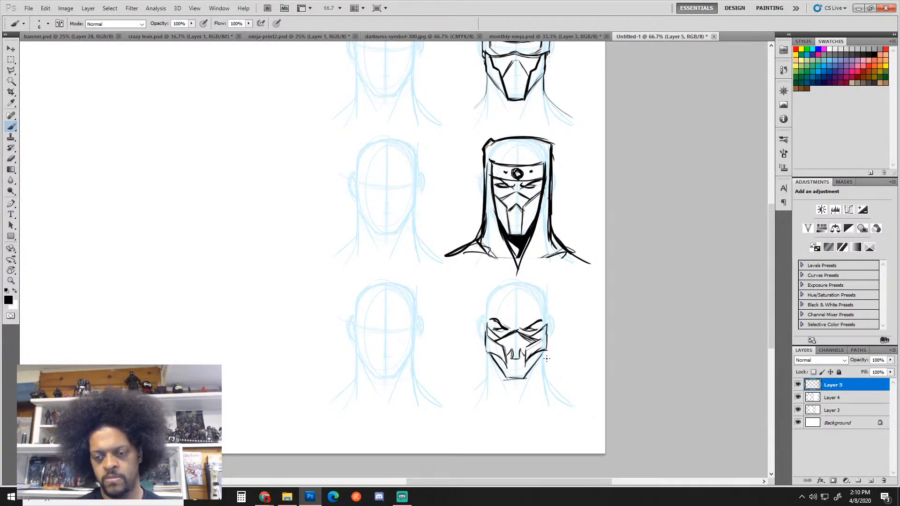
left_click(521, 355, "ctrl")
left_click(521, 355, "ctrl")
left_click(521, 355, "ctrl")
left_click_drag(528, 374, 508, 325)
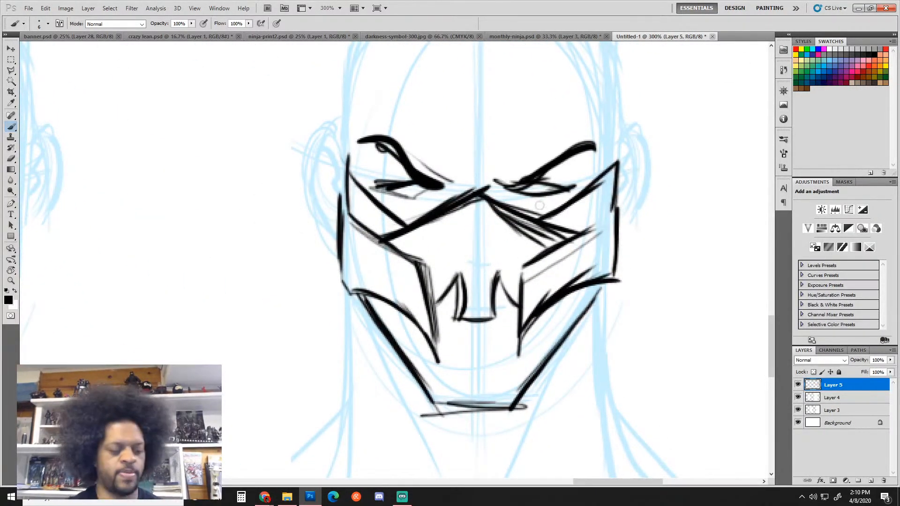
key("e")
key("bracketleft")
key("bracketleft")
key("bracketleft")
key("bracketleft")
key("bracketleft")
key("bracketleft")
key("bracketleft")
key("bracketleft")
key("bracketleft")
key("bracketleft")
key("bracketleft")
key("bracketleft")
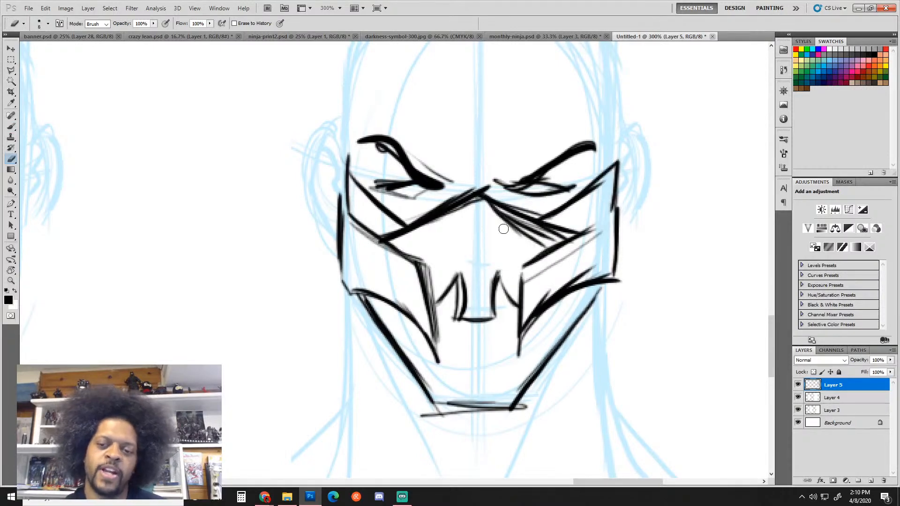
key("bracketleft")
key("bracketleft")
mouse_move(503, 229)
left_mouse_down()
mouse_move(492, 220)
mouse_move(522, 226)
mouse_move(510, 217)
mouse_move(546, 244)
left_mouse_up()
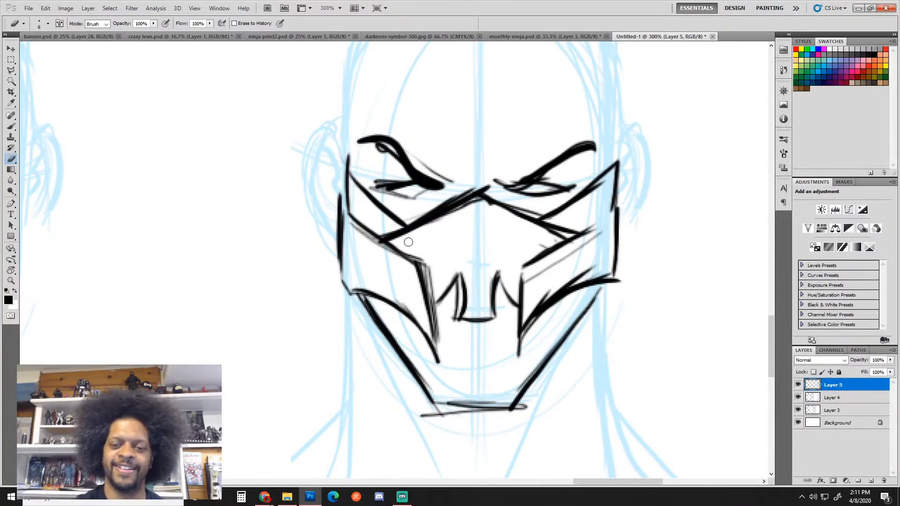
left_click_drag(409, 241, 438, 219)
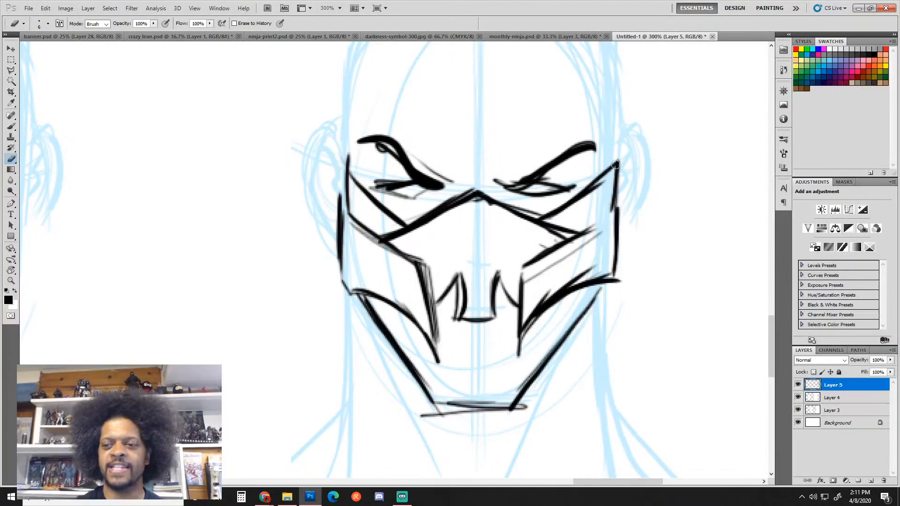
Step: Extend the mask's right temple line upward and darken the right cheek panel's inner edge
key("b")
left_click_drag(619, 143, 611, 215)
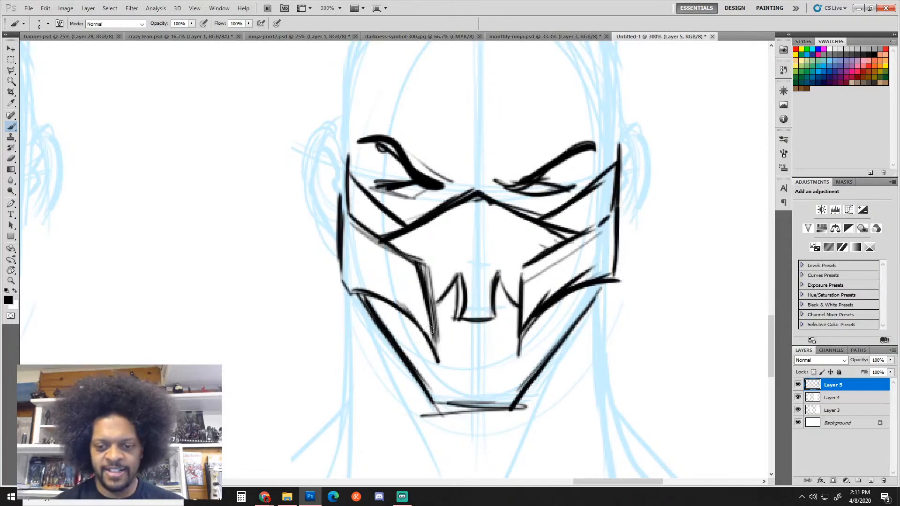
left_click_drag(528, 277, 514, 363)
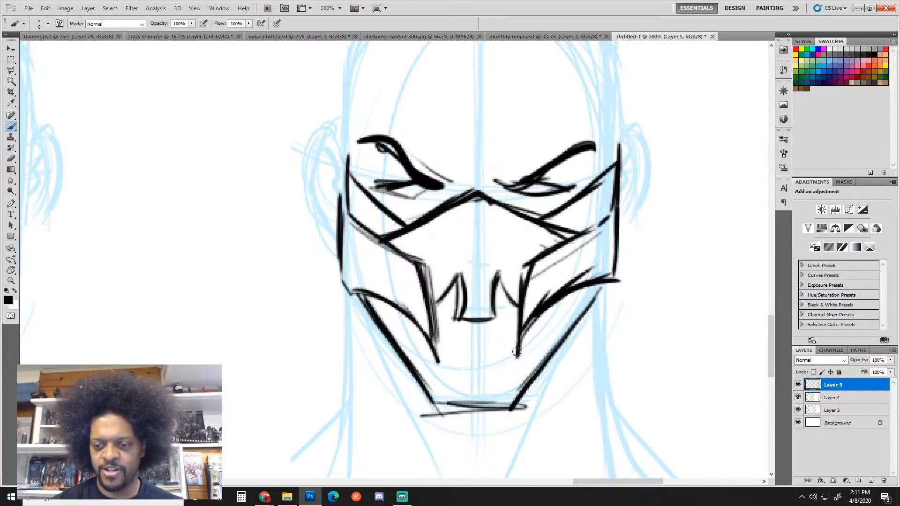
left_click_drag(534, 323, 513, 354)
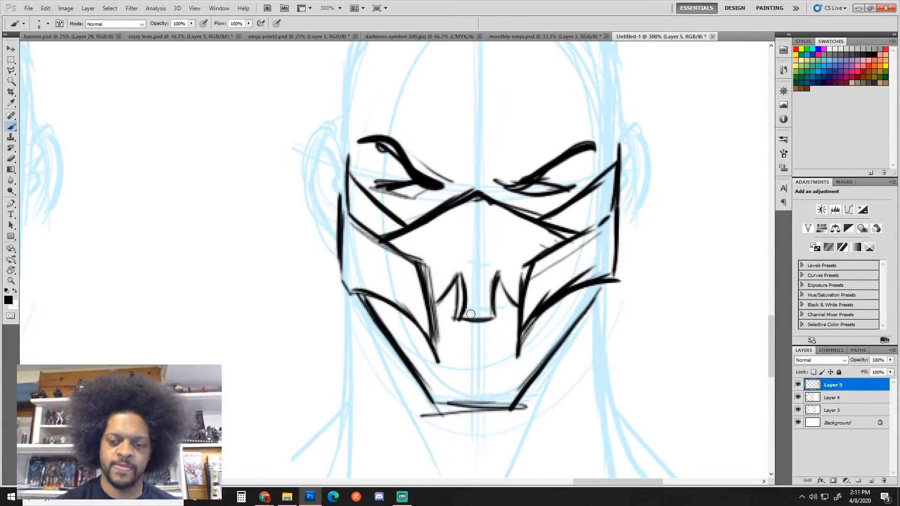
Step: Thicken the U-shaped vent, clean up its contours with the eraser, and connect its tips to both cheek panels
mouse_move(458, 321)
left_mouse_down()
mouse_move(461, 281)
mouse_move(438, 298)
mouse_move(459, 277)
mouse_move(466, 321)
mouse_move(486, 322)
mouse_move(492, 276)
mouse_move(511, 311)
left_mouse_up()
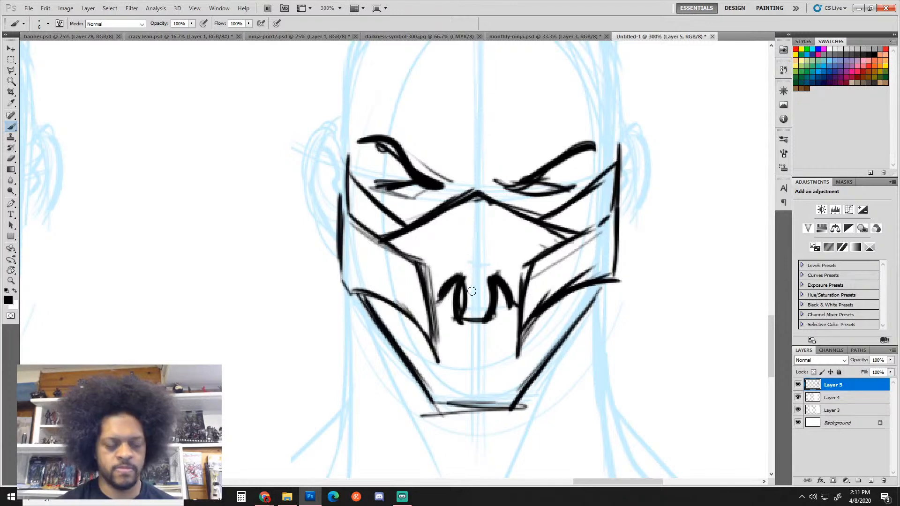
key("e")
mouse_move(469, 278)
left_mouse_down()
mouse_move(467, 314)
mouse_move(484, 277)
mouse_move(487, 319)
left_mouse_up()
left_click_drag(501, 270, 512, 293)
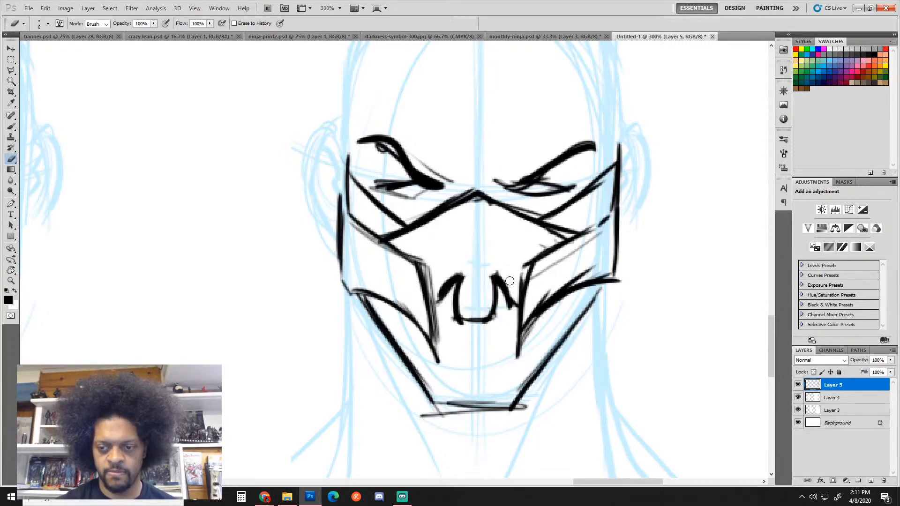
key("b")
left_click_drag(434, 303, 446, 291)
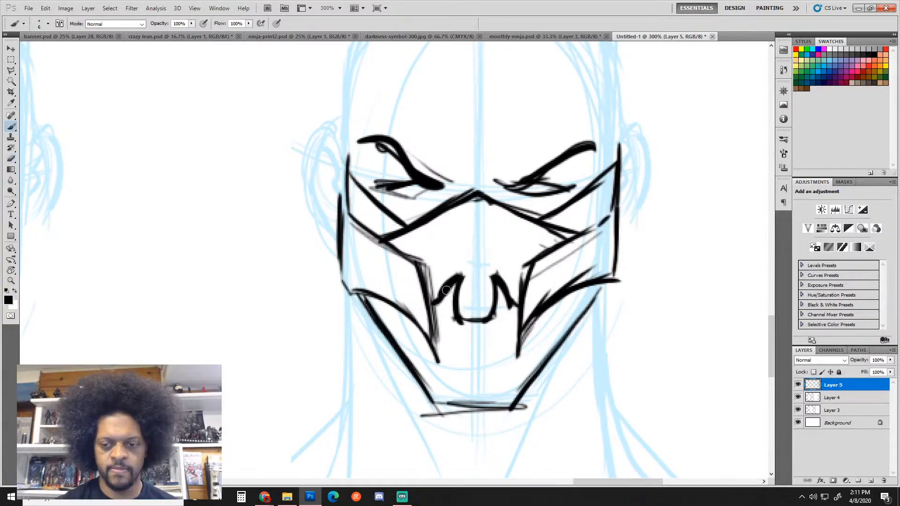
left_click_drag(506, 284, 519, 307)
mouse_move(428, 315)
left_mouse_down()
mouse_move(450, 280)
mouse_move(470, 278)
mouse_move(441, 297)
mouse_move(454, 283)
mouse_move(444, 291)
left_mouse_up()
key("e")
mouse_move(506, 296)
left_mouse_down()
mouse_move(510, 311)
mouse_move(500, 286)
left_mouse_up()
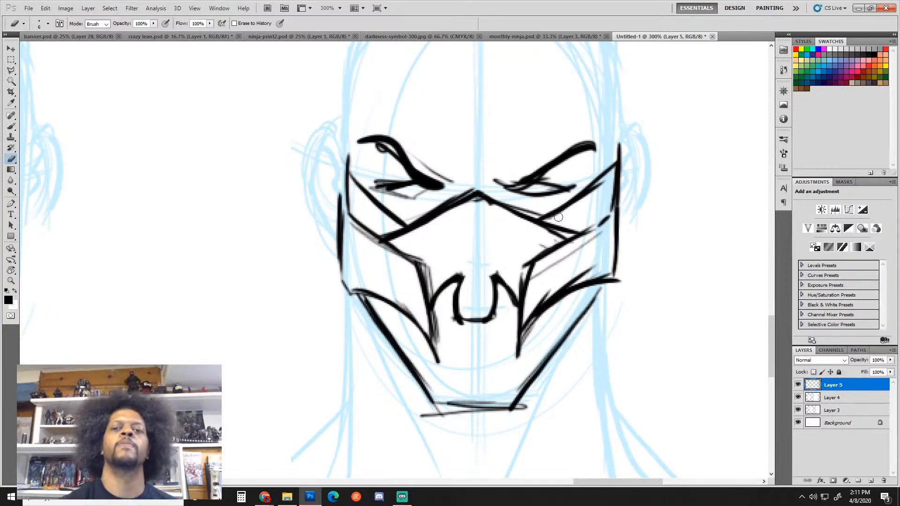
Step: Lasso the third head's mask and eyes, duplicate them to a new layer, and move the copy onto the neighbouring empty head base
left_click(504, 359, "alt")
left_click(504, 359, "alt")
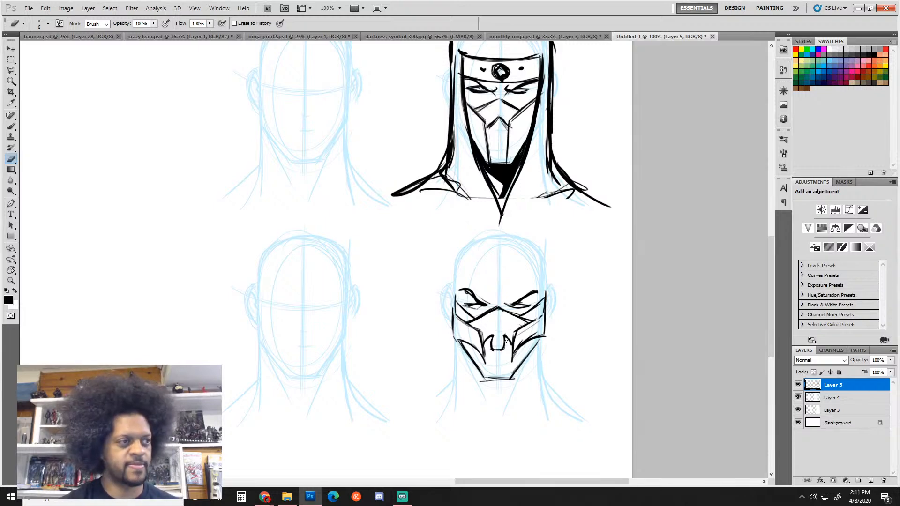
left_click(561, 317, "alt")
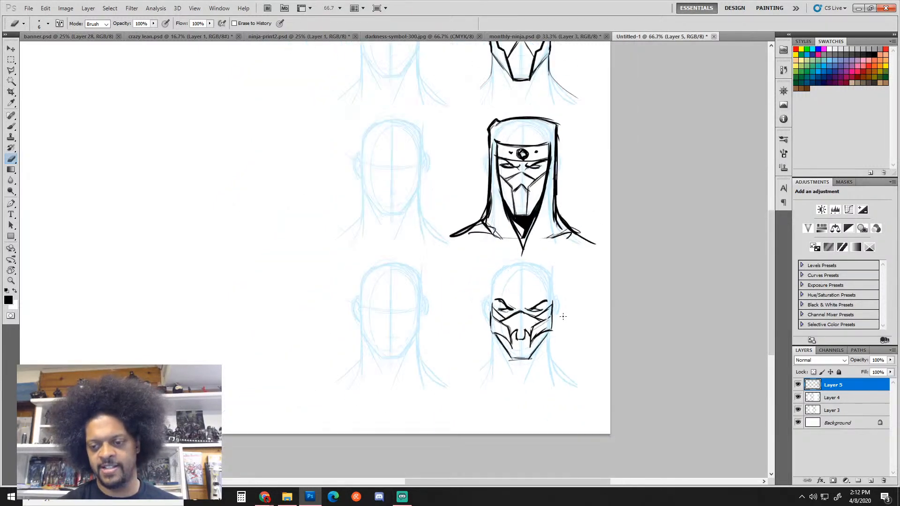
key("l")
left_click(567, 350)
left_click(516, 384)
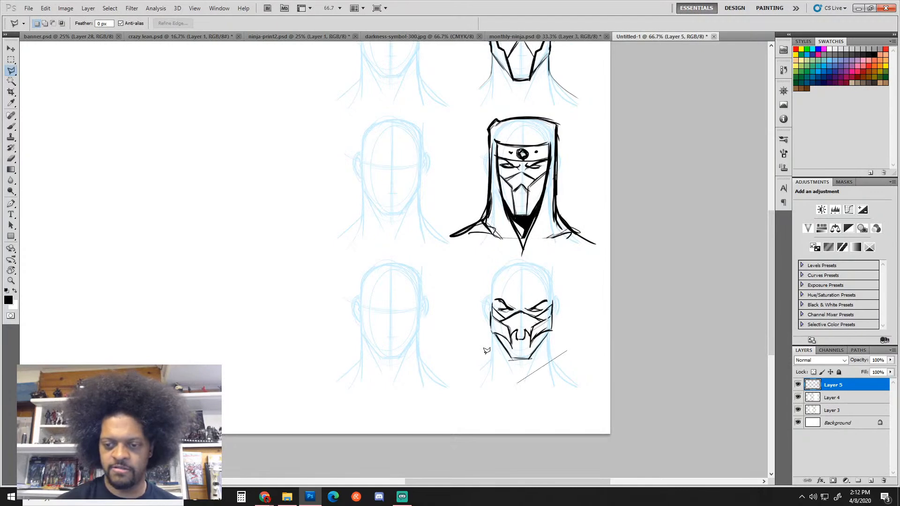
left_click(468, 336)
left_click(473, 284)
left_click(528, 274)
left_click(566, 278)
left_click(572, 332)
left_click(566, 347)
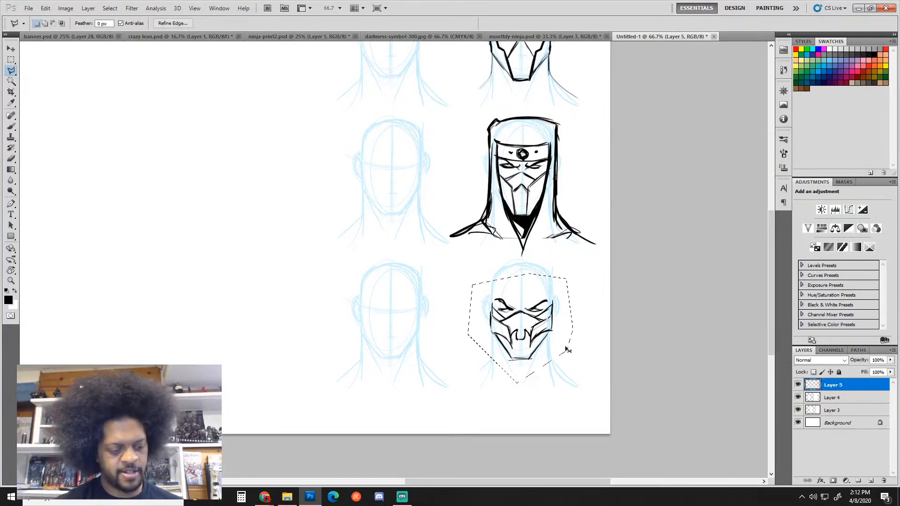
key("ctrl+j")
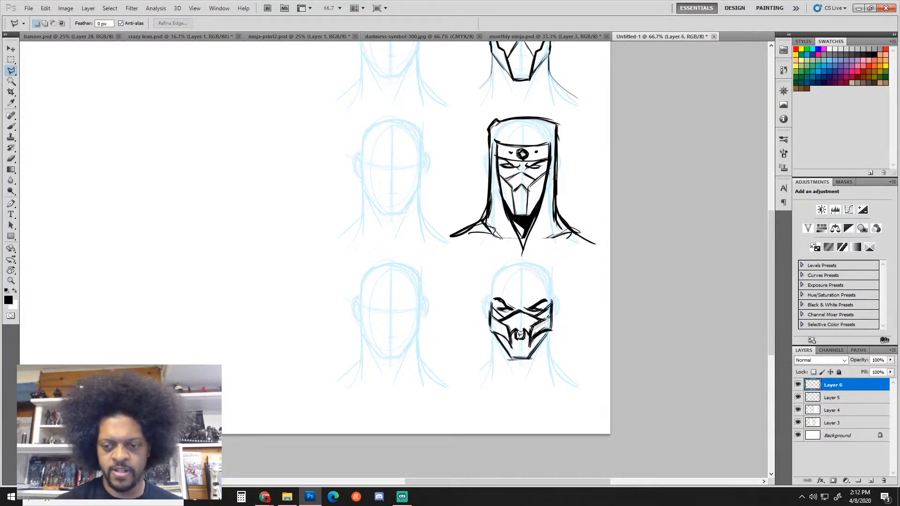
key("v")
left_click_drag(525, 337, 394, 340)
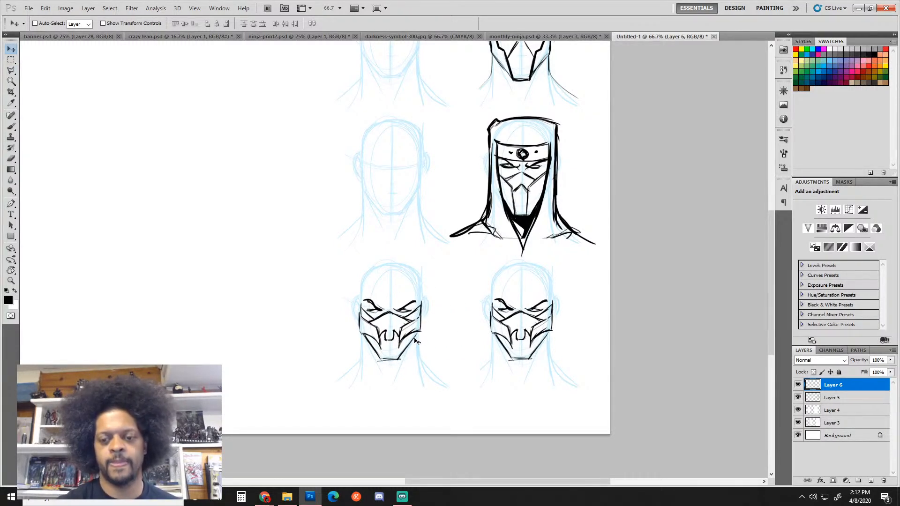
Step: Lasso the hooded head on Layer 5, duplicate it to its own layer, and align the copy over the duplicated mask
key("l")
left_click(590, 255)
left_click(470, 251)
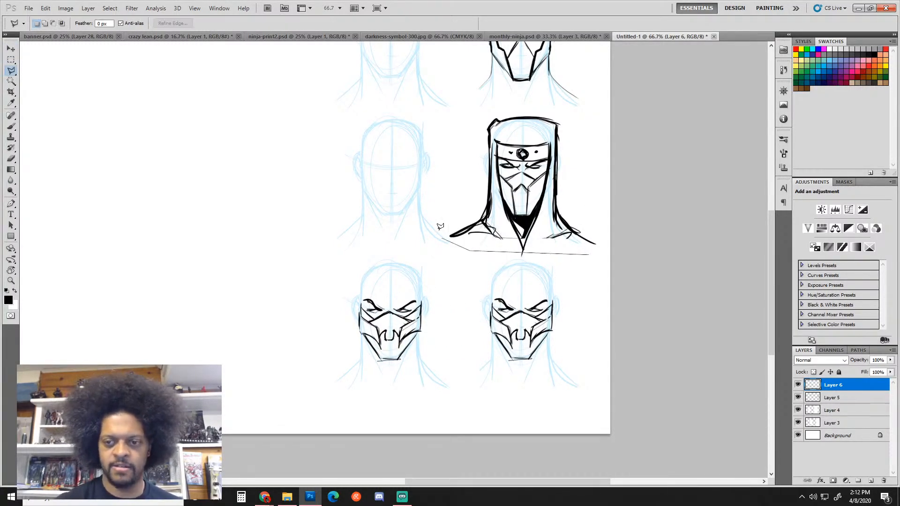
left_click(439, 232)
left_click(470, 121)
left_click(520, 101)
left_click(563, 111)
left_click(603, 196)
left_click(608, 242)
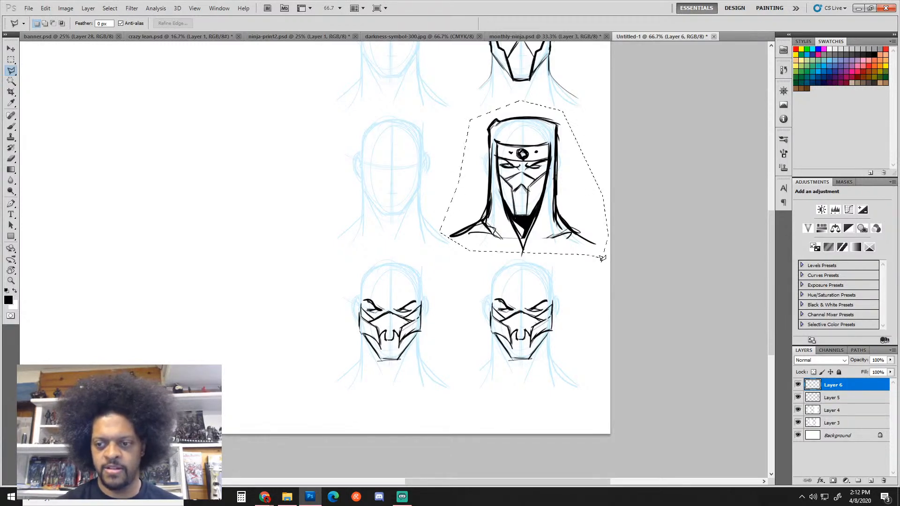
double_click(598, 259)
key("ctrl+c")
key("Return")
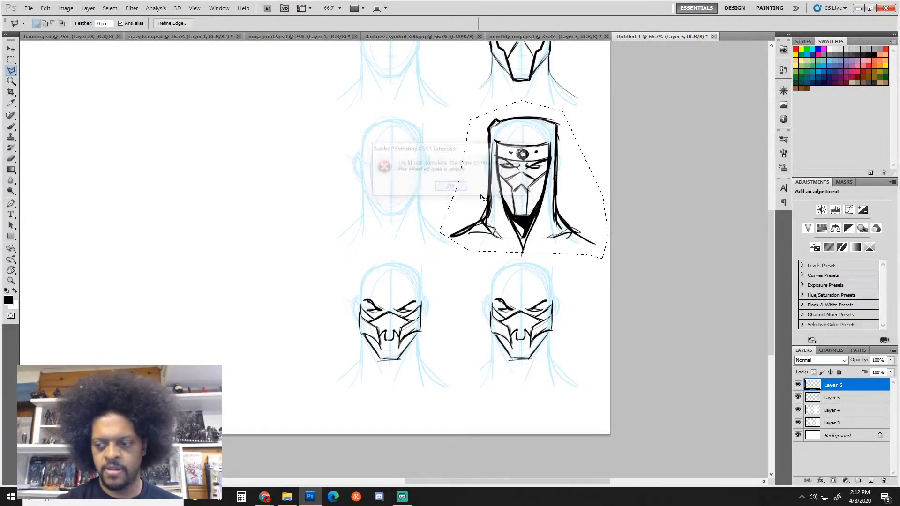
left_click(798, 398)
left_click(798, 398)
left_click(832, 398)
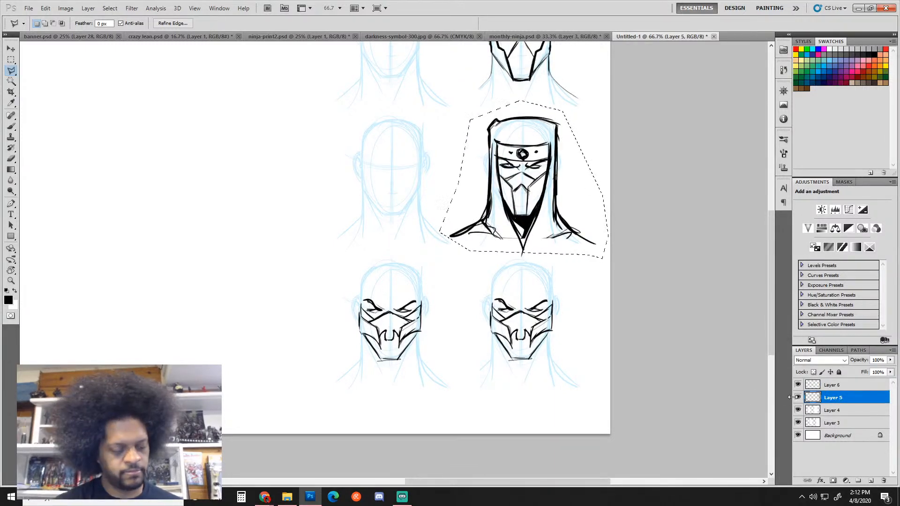
key("ctrl+j")
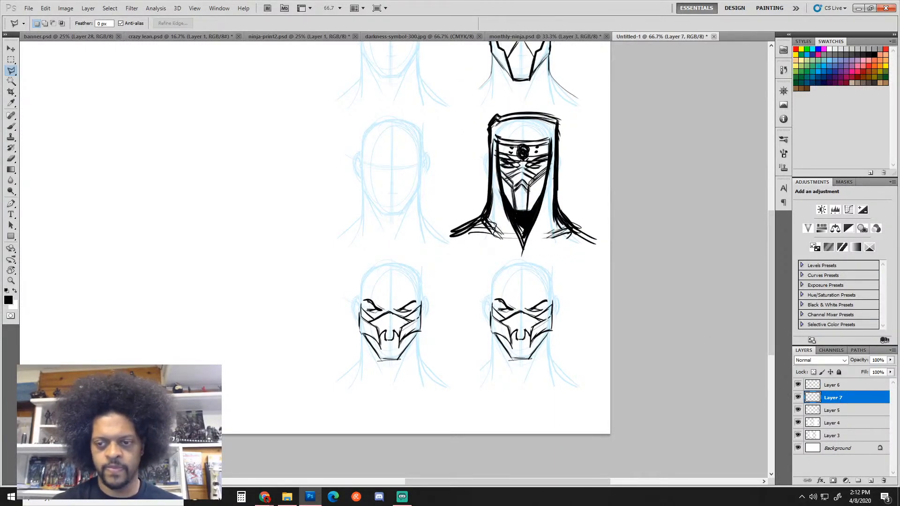
key("v")
mouse_move(523, 216)
left_mouse_down()
mouse_move(396, 325)
mouse_move(386, 365)
mouse_move(431, 334)
mouse_move(458, 293)
left_mouse_up()
left_click(408, 341, "ctrl")
left_click(409, 342, "ctrl")
left_click_drag(431, 330, 441, 331)
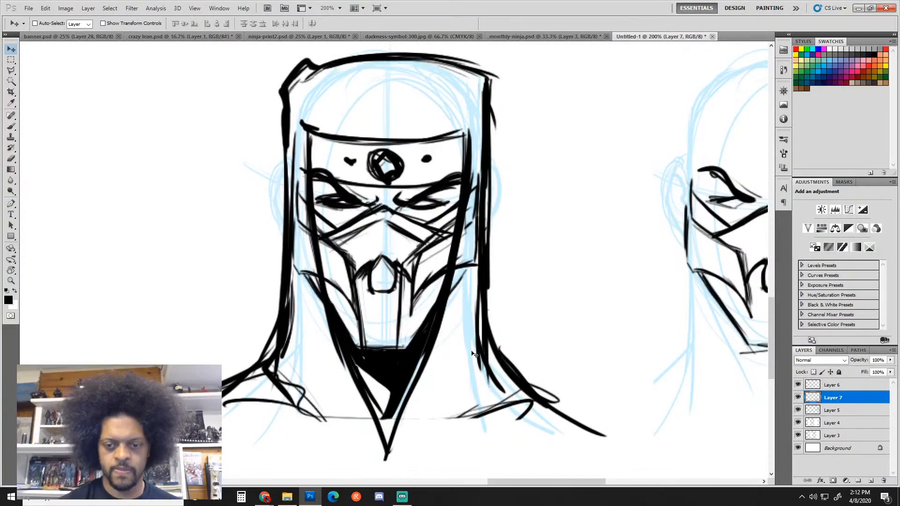
Step: Erase the hooded copy's old mask, eye and chin lines where they overlap the new mask
key("e")
mouse_move(391, 267)
left_mouse_down()
mouse_move(392, 259)
mouse_move(379, 258)
mouse_move(373, 277)
left_mouse_up()
key("bracketright")
key("bracketright")
key("bracketright")
key("bracketright")
key("bracketright")
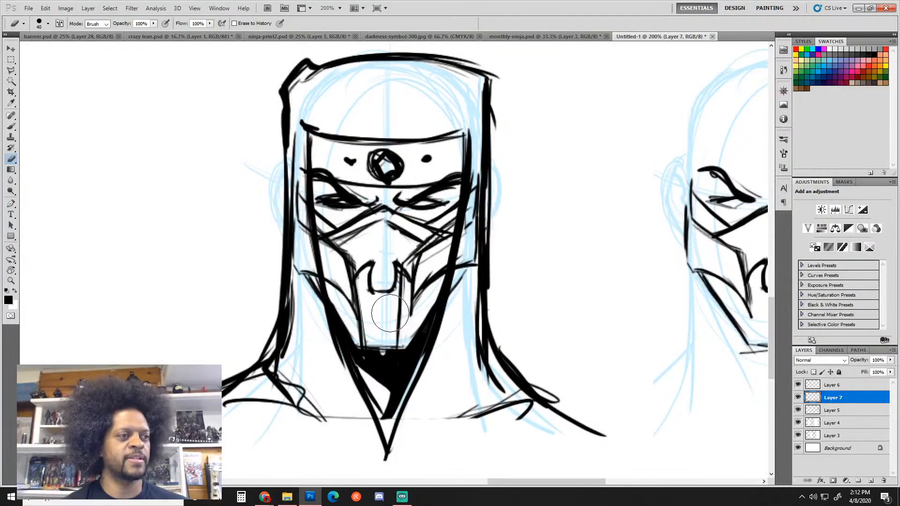
left_click_drag(352, 247, 371, 357)
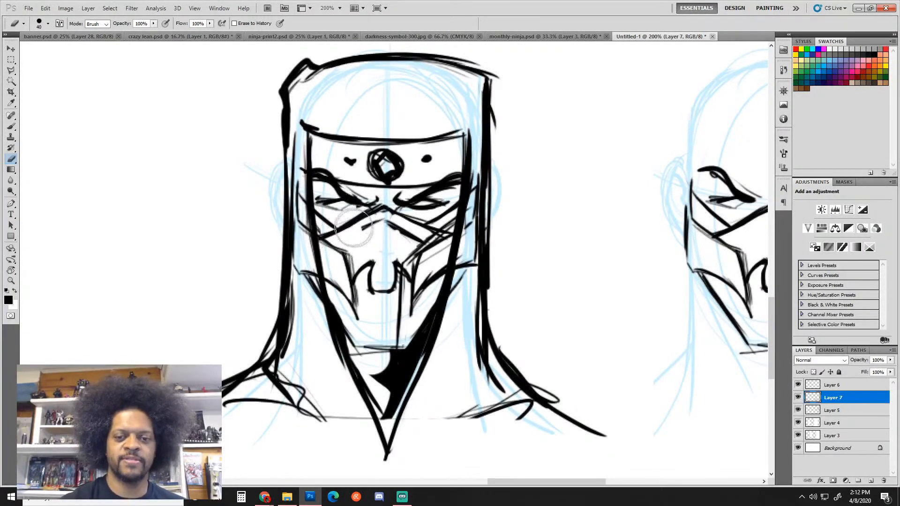
mouse_move(353, 230)
left_mouse_down()
mouse_move(359, 206)
mouse_move(344, 214)
mouse_move(413, 217)
mouse_move(401, 314)
mouse_move(405, 256)
mouse_move(408, 297)
mouse_move(447, 168)
mouse_move(477, 232)
mouse_move(474, 211)
mouse_move(464, 244)
left_mouse_up()
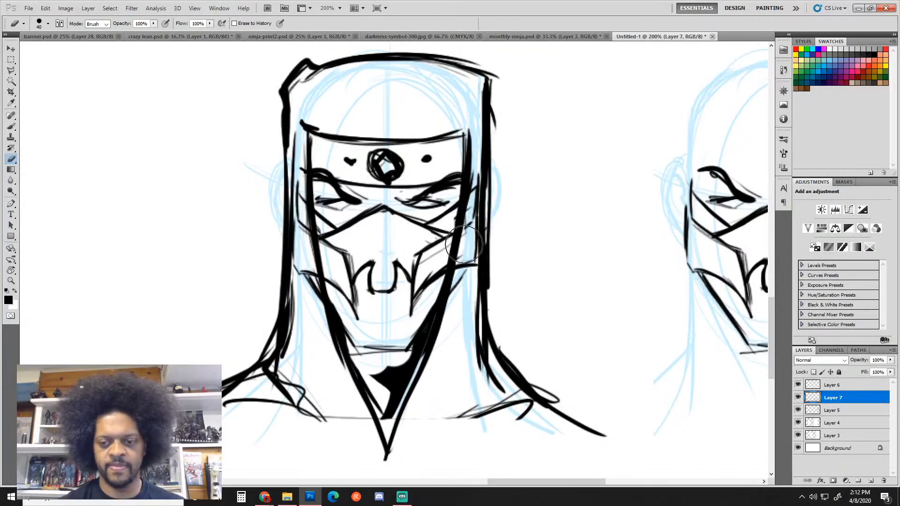
Step: Erase the parts of the Layer 6 mask that extend past both sides of the hood opening
left_click(798, 388)
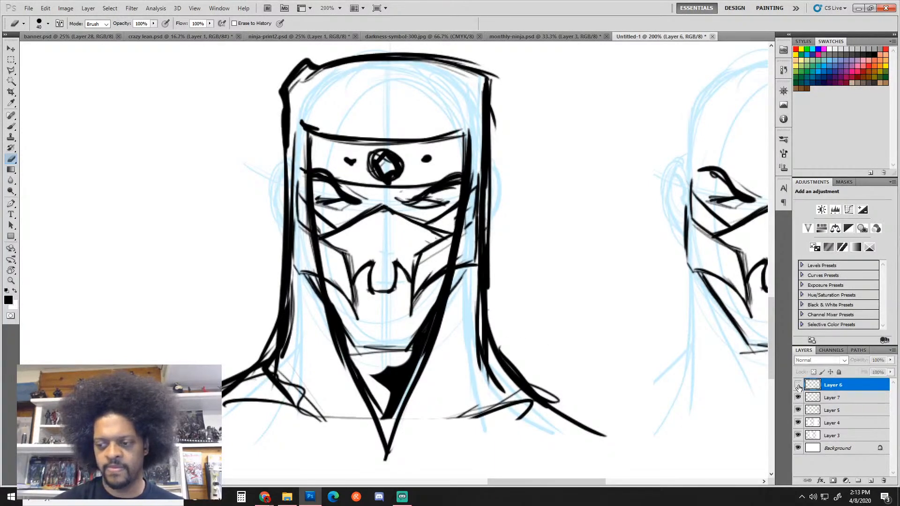
left_click(799, 387)
left_click(799, 387)
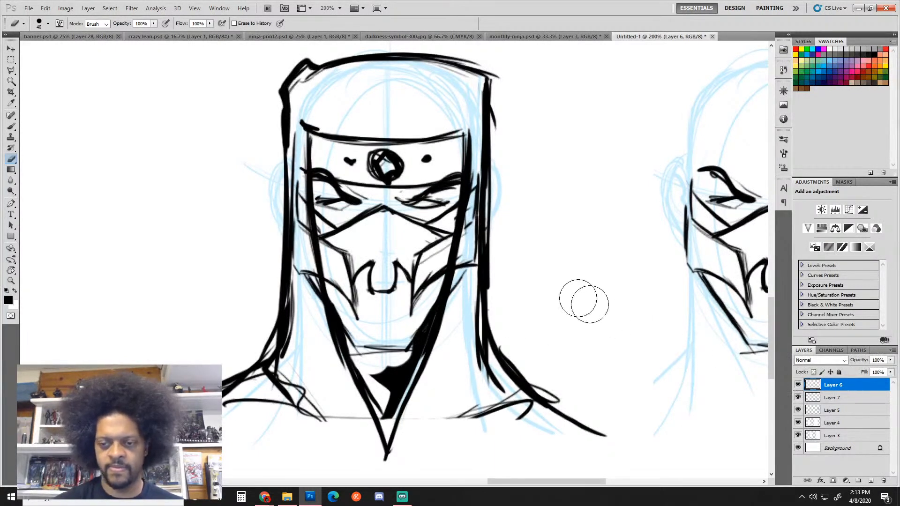
key("p")
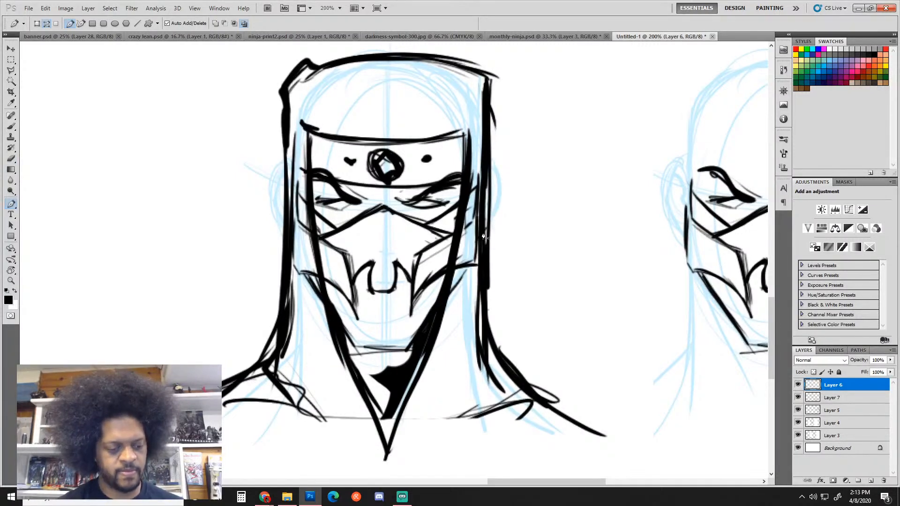
key("b")
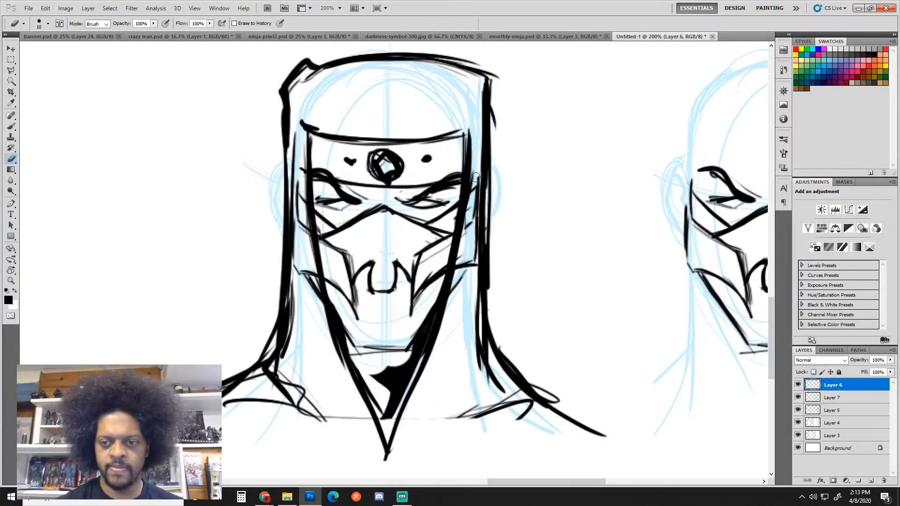
mouse_move(476, 177)
left_mouse_down()
mouse_move(471, 280)
mouse_move(475, 191)
mouse_move(456, 272)
mouse_move(465, 222)
left_mouse_up()
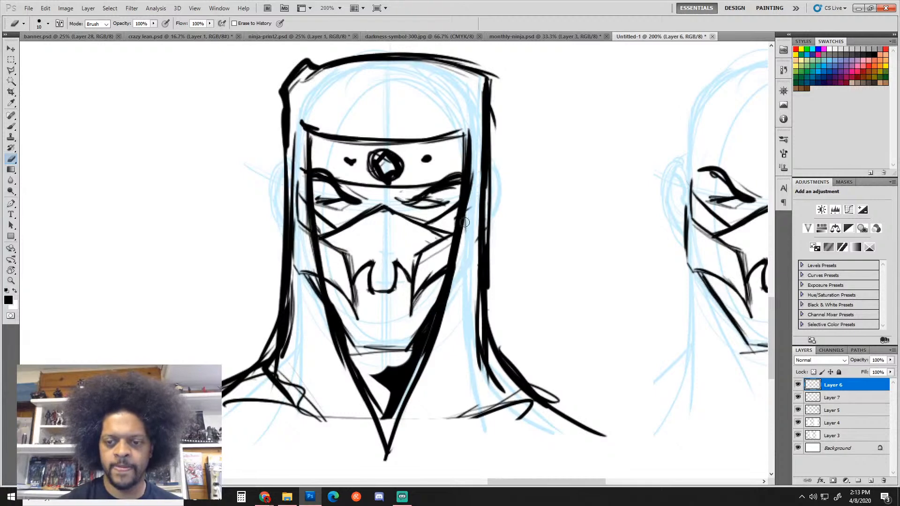
left_click_drag(300, 198, 322, 321)
mouse_move(305, 278)
left_mouse_down()
mouse_move(299, 182)
mouse_move(301, 275)
left_mouse_up()
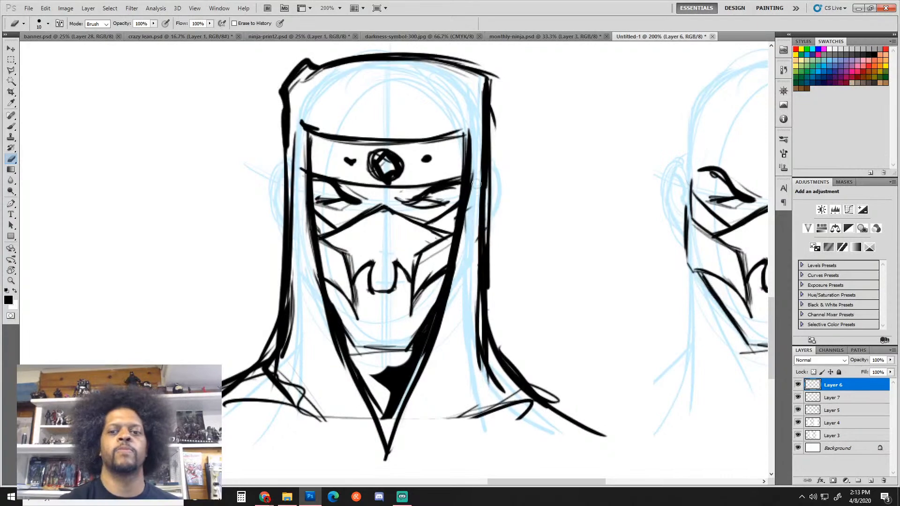
Step: Paint the V-shaped neck area between the combined head's mask chin and the hood opening solid black on Layer 6
left_click(530, 378, "alt")
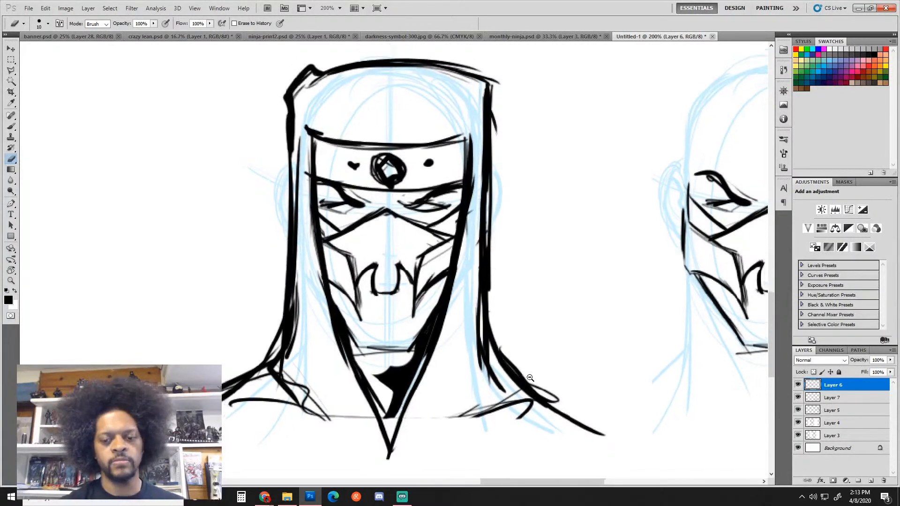
left_click(530, 377, "alt")
left_click(531, 379, "alt")
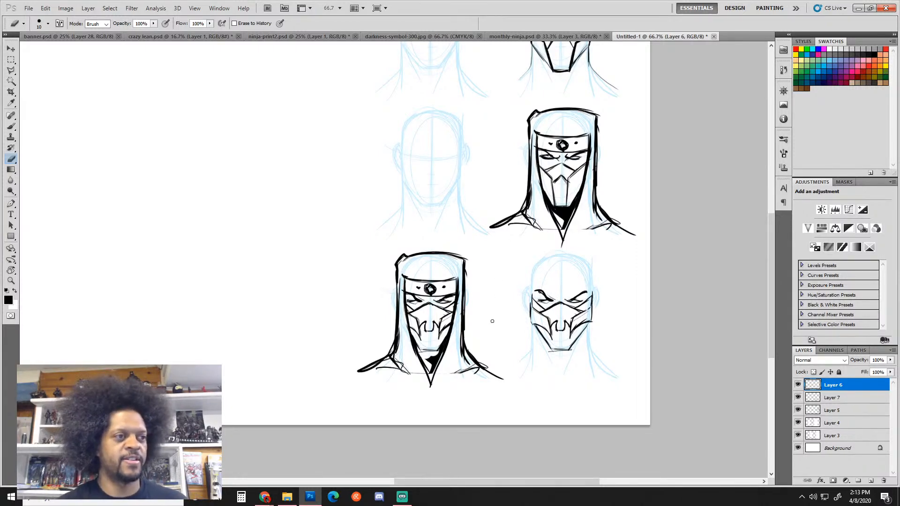
left_click(480, 342, "ctrl")
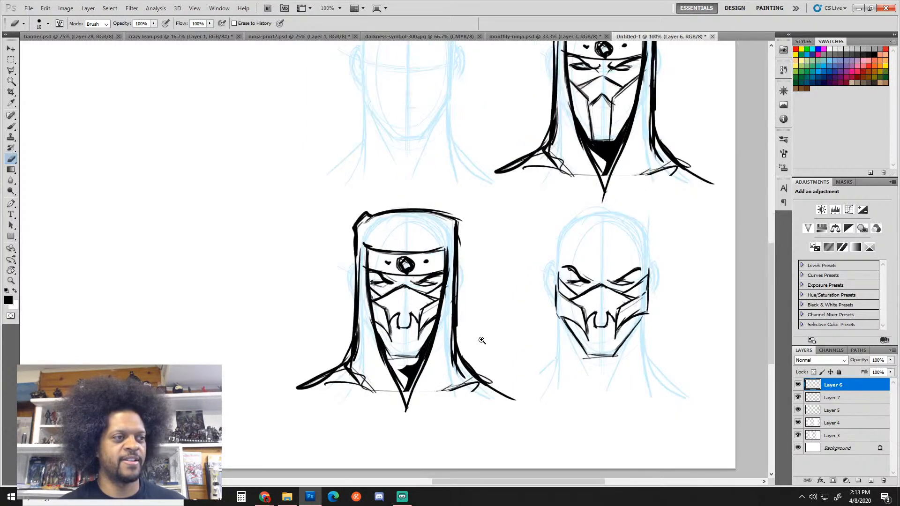
left_click(483, 338, "ctrl")
left_click_drag(451, 321, 446, 263)
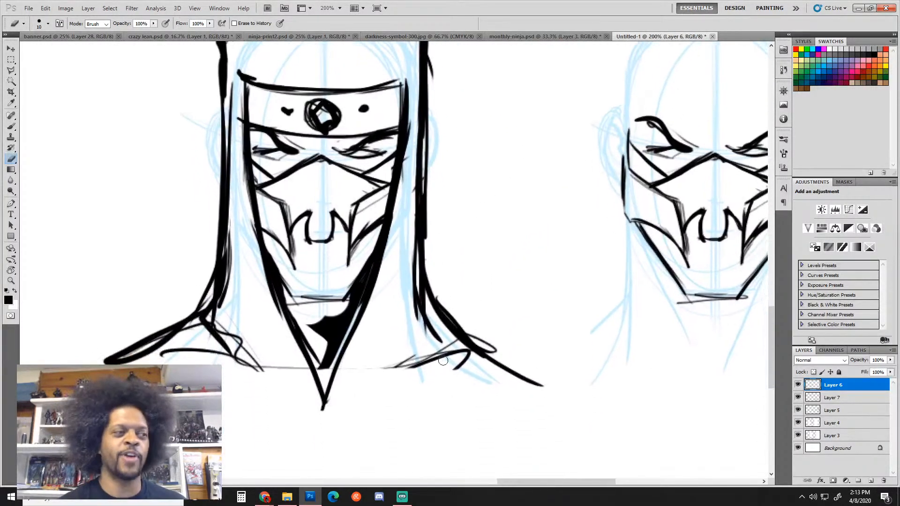
key("b")
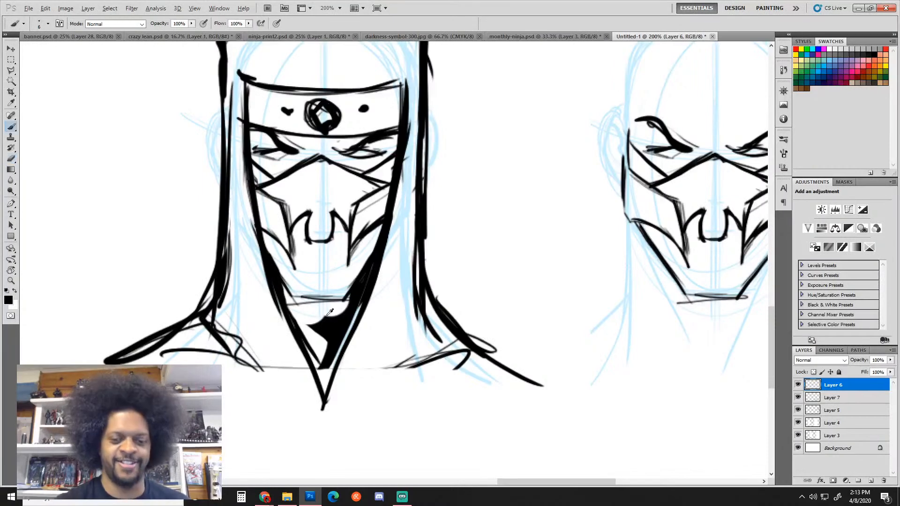
mouse_move(288, 293)
left_mouse_down()
mouse_move(304, 323)
mouse_move(274, 276)
mouse_move(312, 354)
mouse_move(314, 315)
mouse_move(326, 342)
mouse_move(316, 326)
mouse_move(330, 310)
mouse_move(296, 312)
mouse_move(290, 305)
mouse_move(329, 309)
mouse_move(289, 301)
mouse_move(344, 307)
mouse_move(303, 302)
mouse_move(349, 303)
mouse_move(350, 296)
mouse_move(329, 328)
mouse_move(327, 355)
mouse_move(362, 295)
mouse_move(321, 373)
mouse_move(278, 284)
mouse_move(323, 393)
mouse_move(339, 346)
mouse_move(325, 375)
left_mouse_up()
left_click_drag(370, 263, 368, 272)
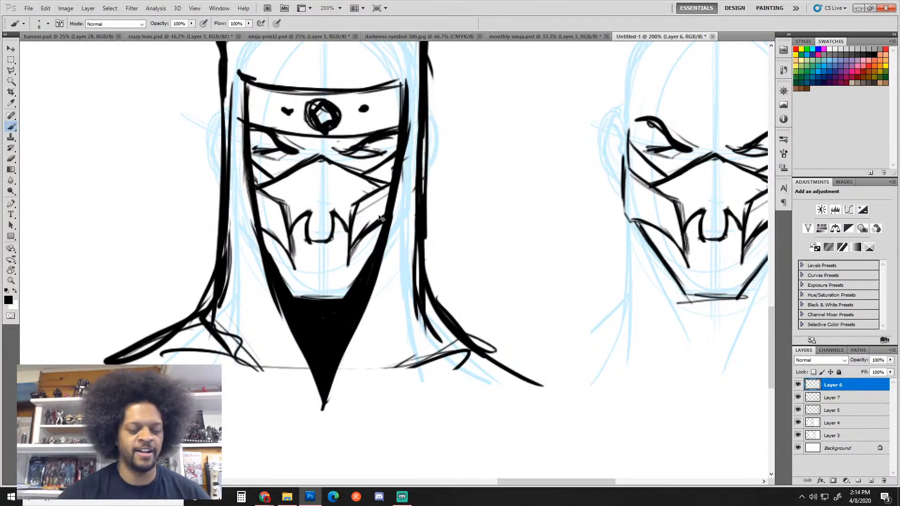
left_click(486, 241, "alt")
left_click_drag(482, 208, 460, 283)
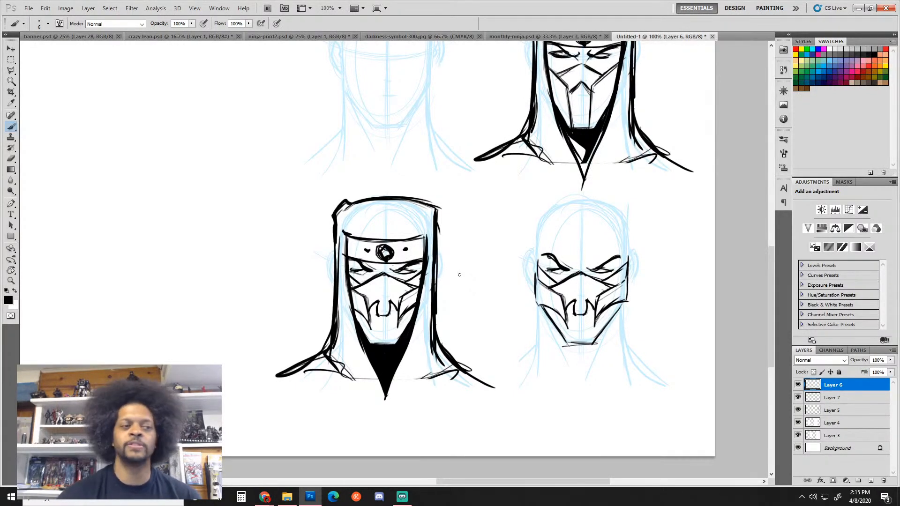
key("alt+Tab")
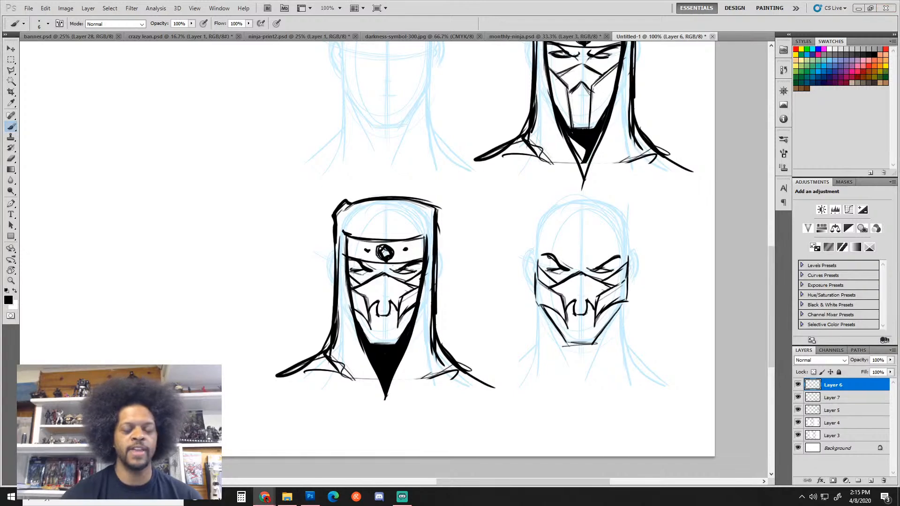